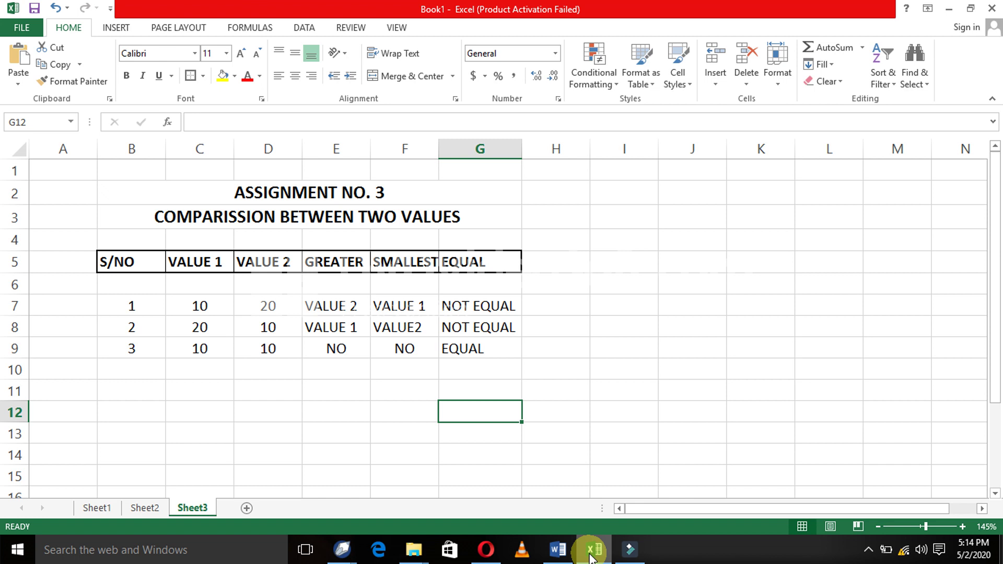
- Enter the contact e-mail address in C13 below the comparison table so it becomes a hyperlink
key(Left)
key(Left)
key(Left)
key(Left)
key(Down)
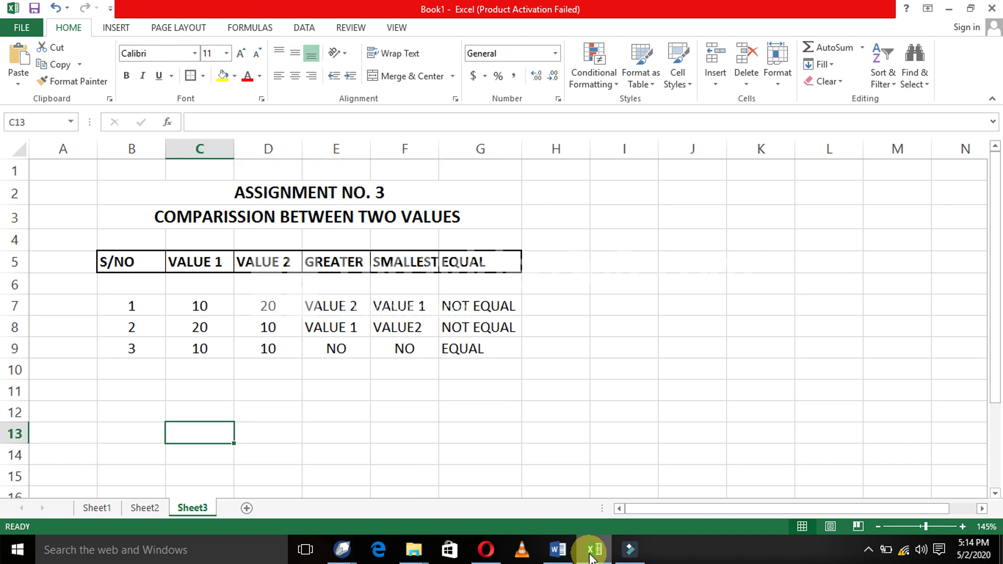
text(SHAZIL)
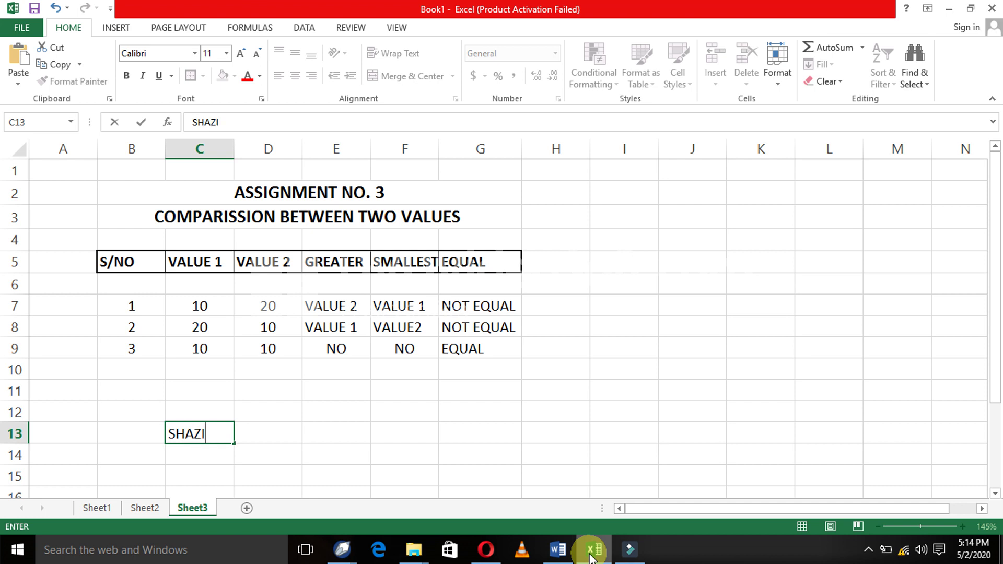
key(BackSpace)
key(BackSpace)
key(BackSpace)
key(BackSpace)
key(BackSpace)
key(BackSpace)
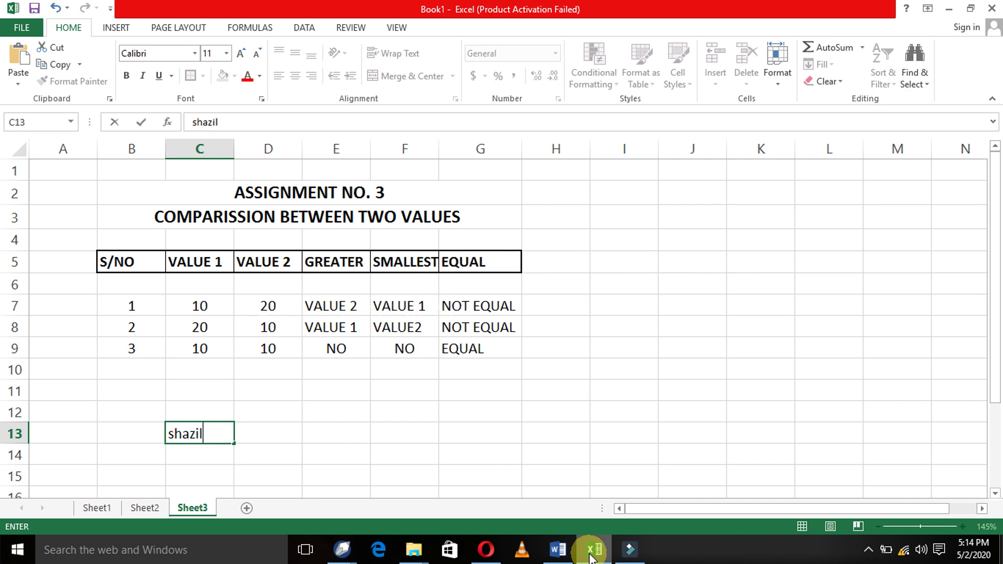
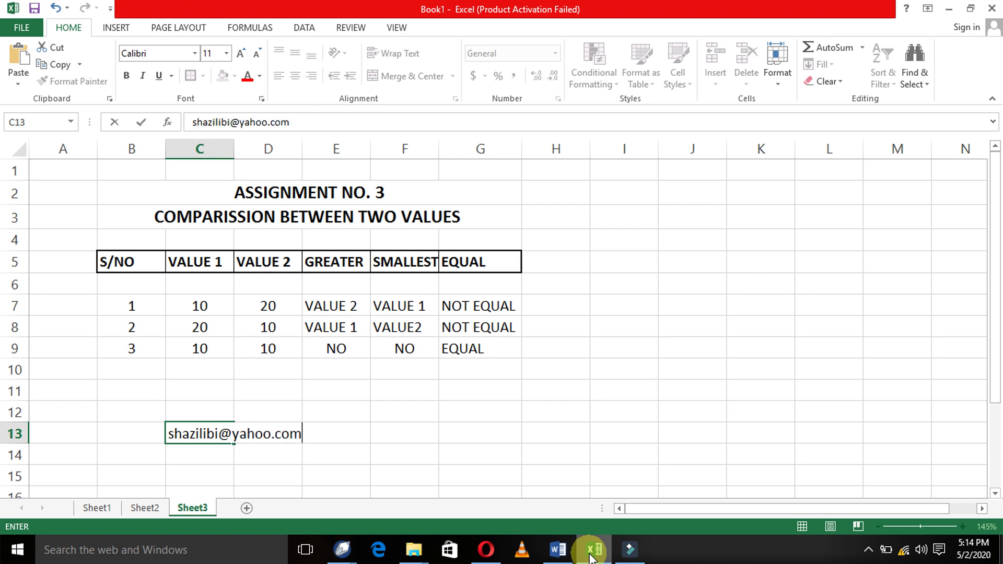
key(Return)
key(Up)
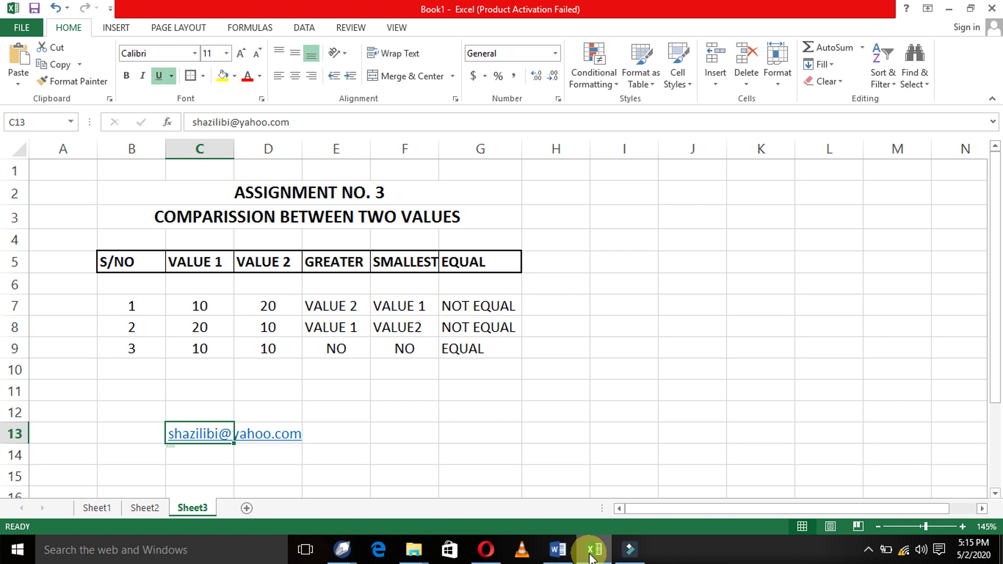
- Add a blank Sheet4 and narrow its column A to about 14 pixels
click(246, 508)
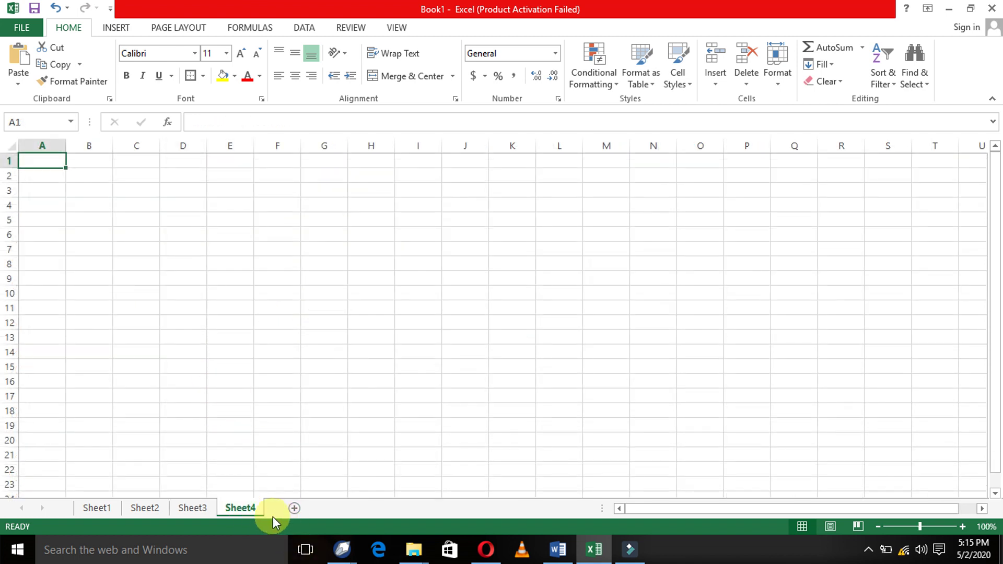
click(82, 173)
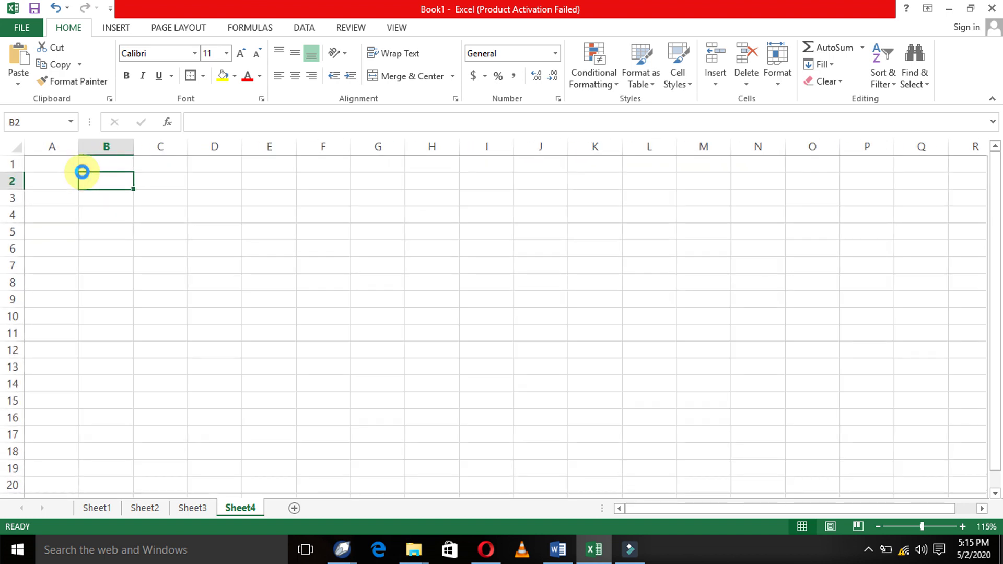
scroll(83, 172, up, 4)
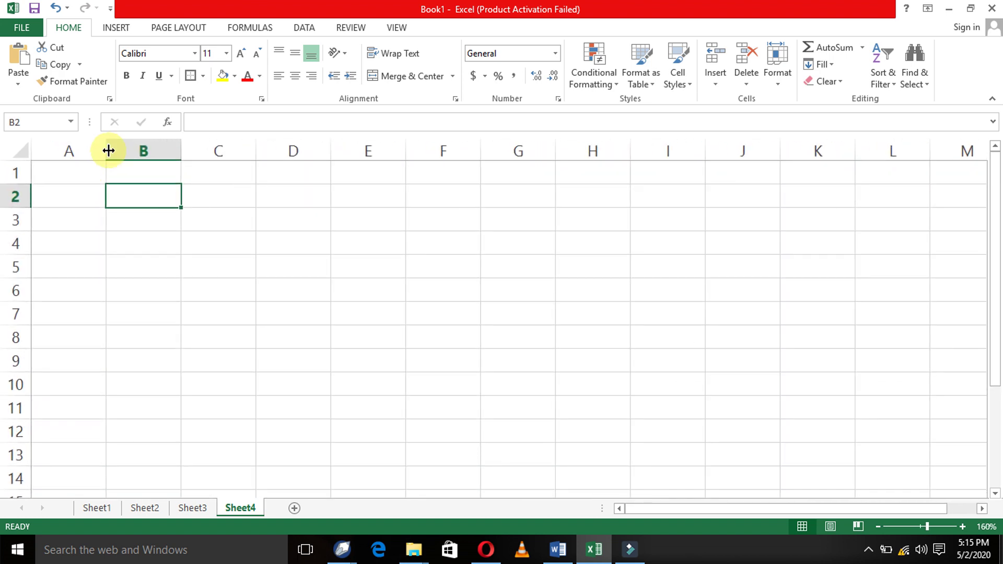
drag(104, 150, 46, 144)
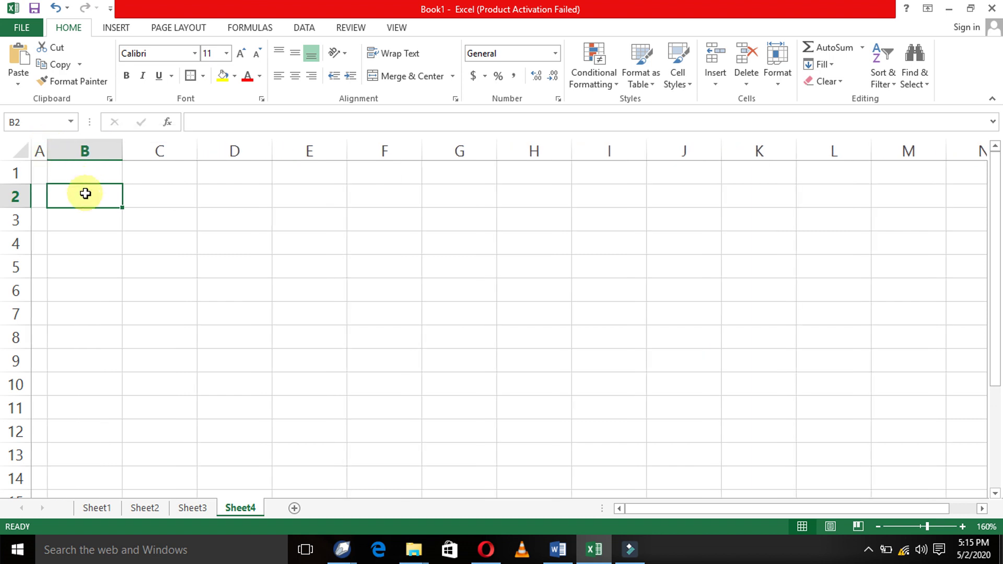
- Enter the titles 'ASSIGNMENT NO. 4' in B2 and 'SALARY SHEET' in B3
text(ASSIGN)
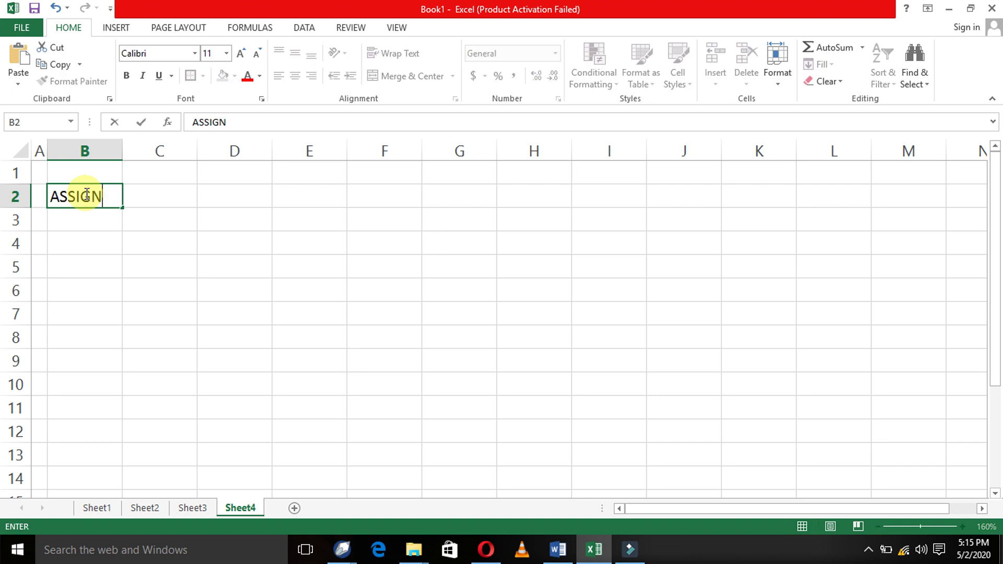
text(MENT NO. 4)
key(Return)
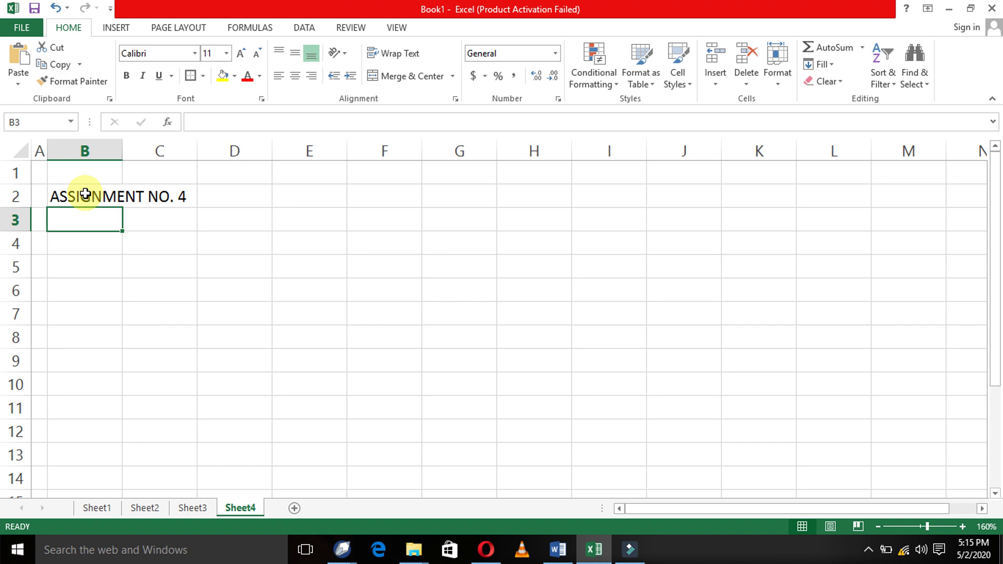
text(SA)
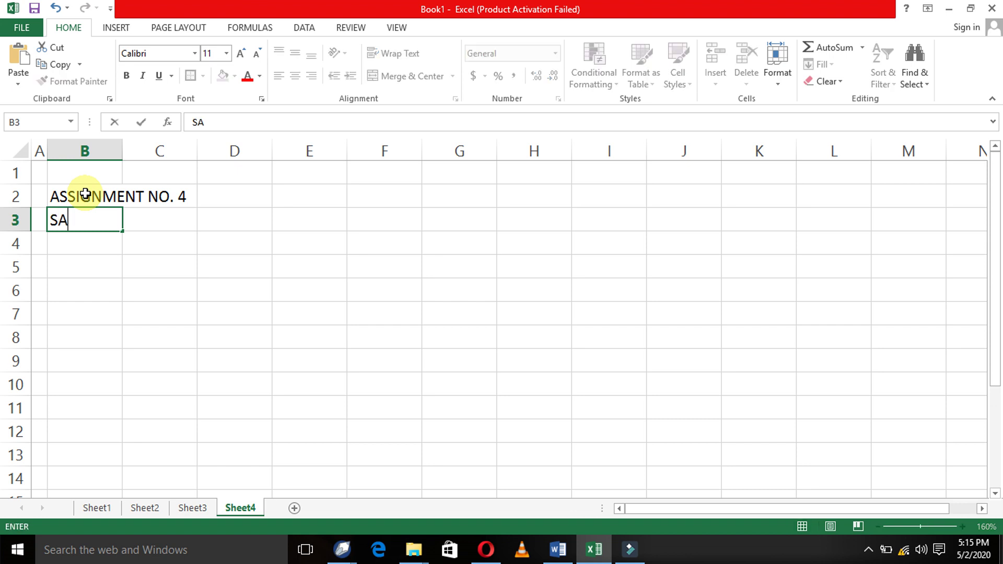
text(LARY SHEET)
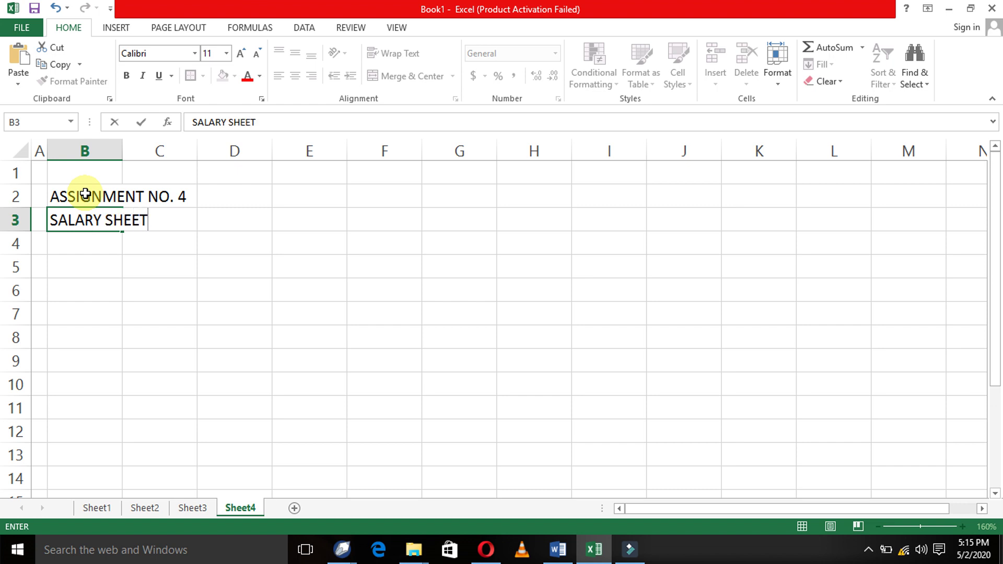
key(Return)
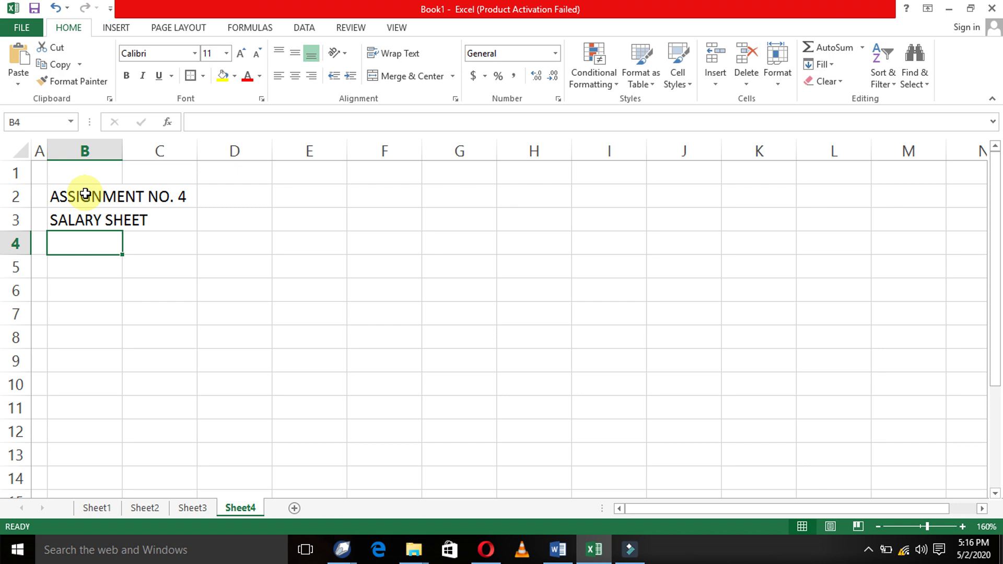
- Enter 'XYZ LAHORE PAKISTAN' in cell B4
key(Down)
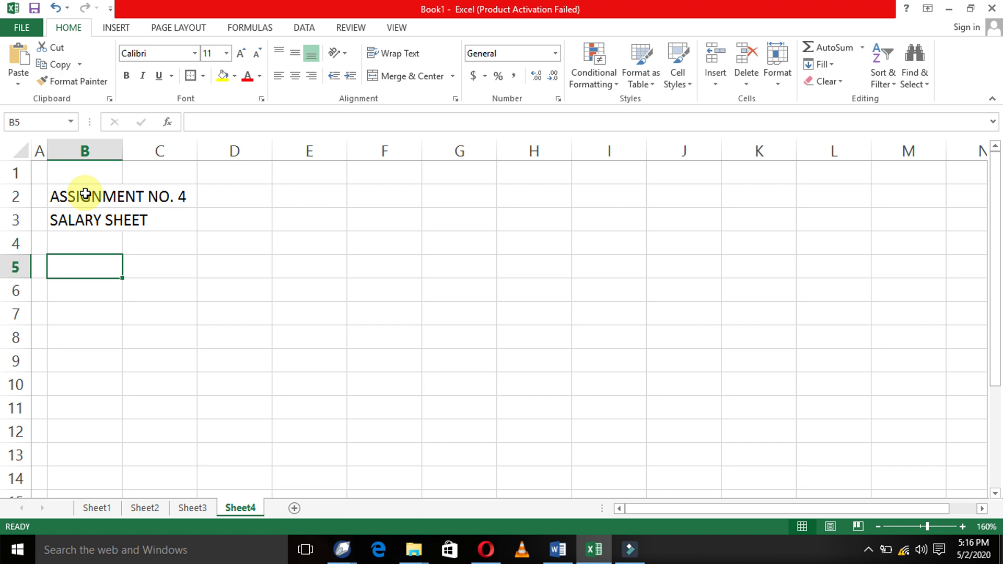
key(Up)
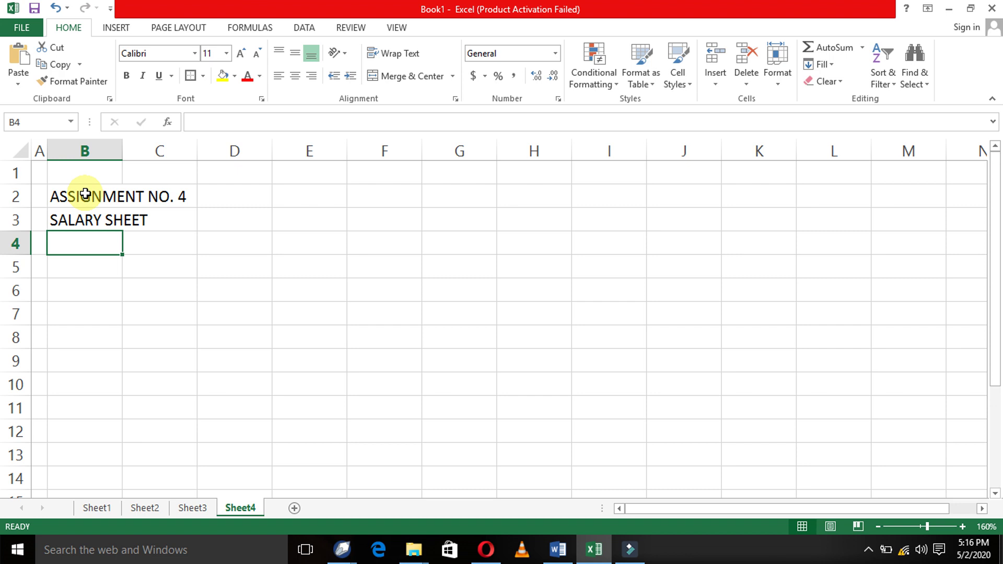
text(XYZ)
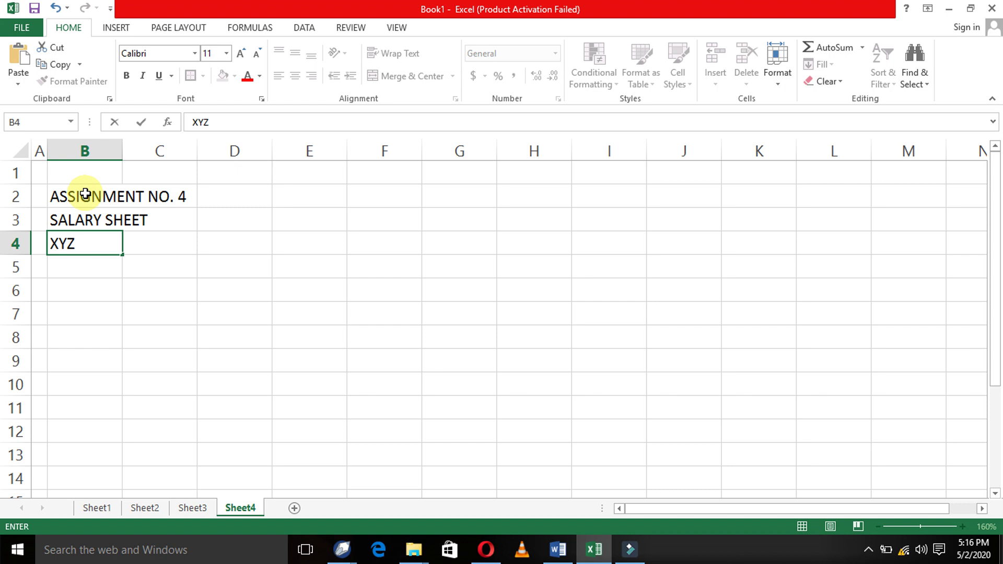
text(LAHORE)
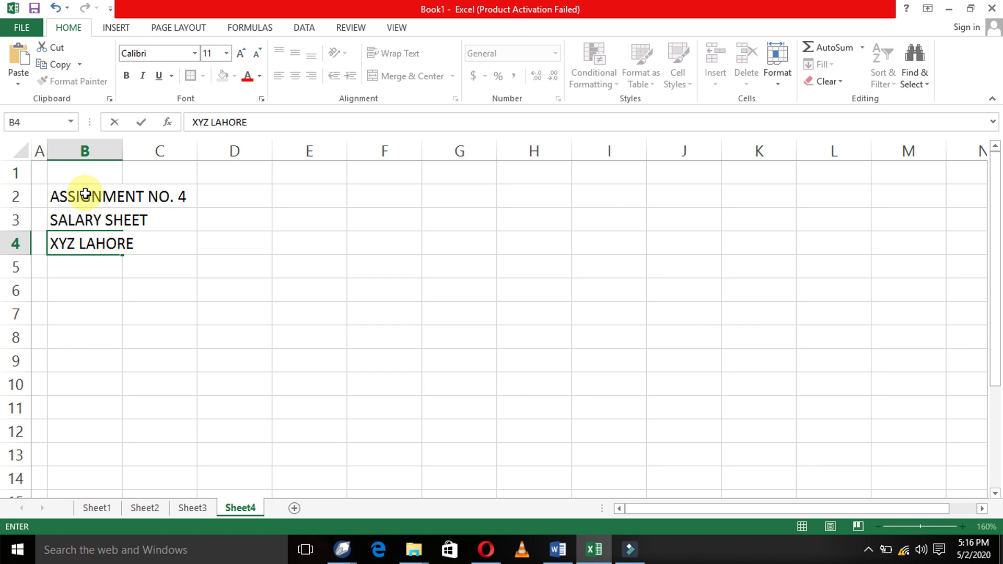
text( PAKISTAN)
key(Return)
key(Return)
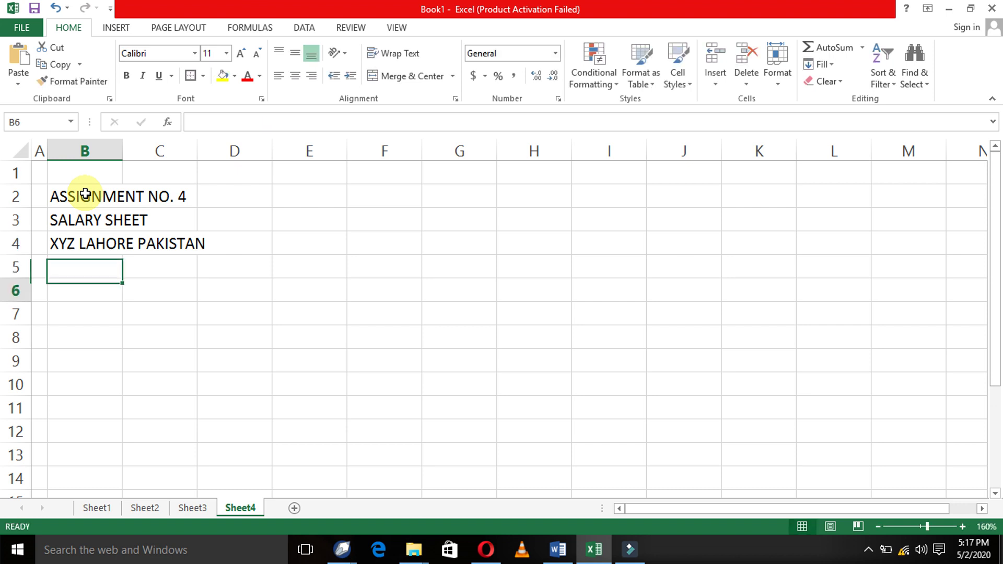
- Enter 'FOR THE MONTH OF APRIL 2020' in cell B5
key(Up)
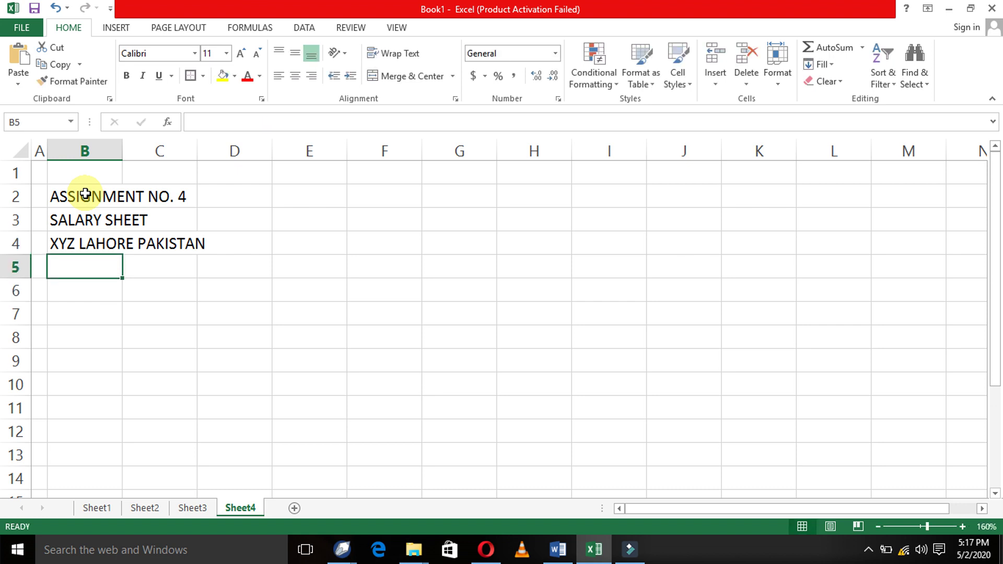
text(FOR THE MOTH)
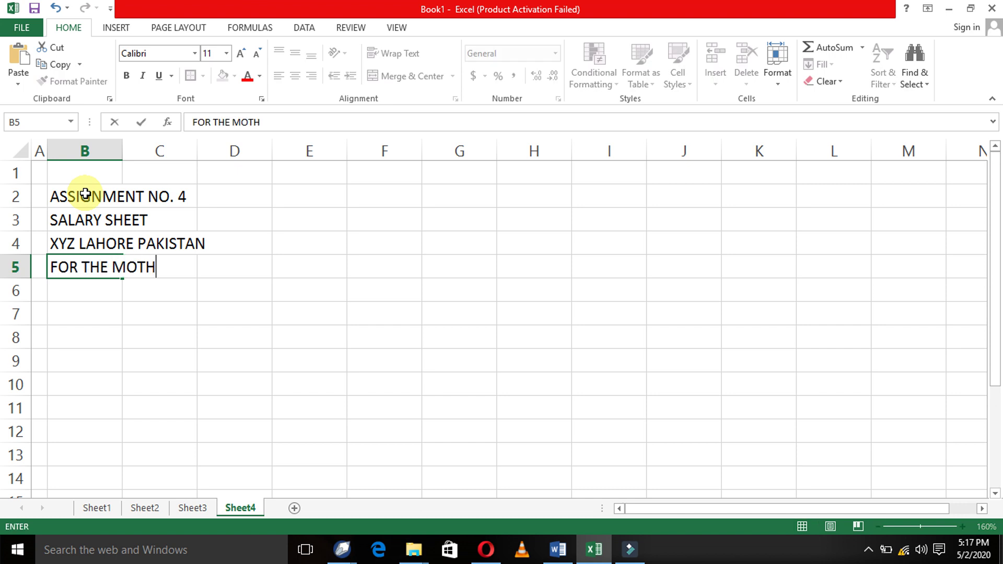
key(BackSpace)
key(BackSpace)
text(NTH O)
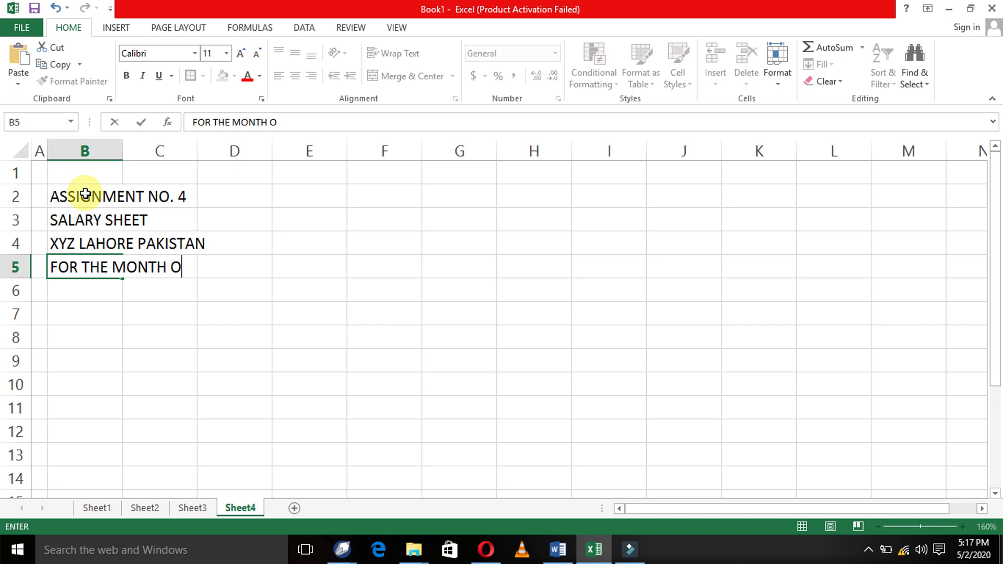
text(F APRIL)
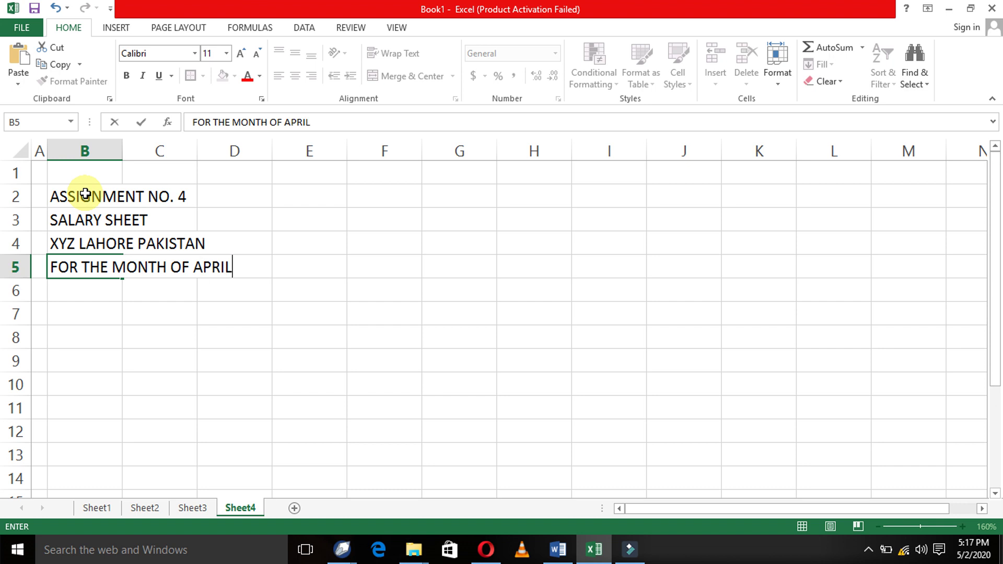
text( 2020)
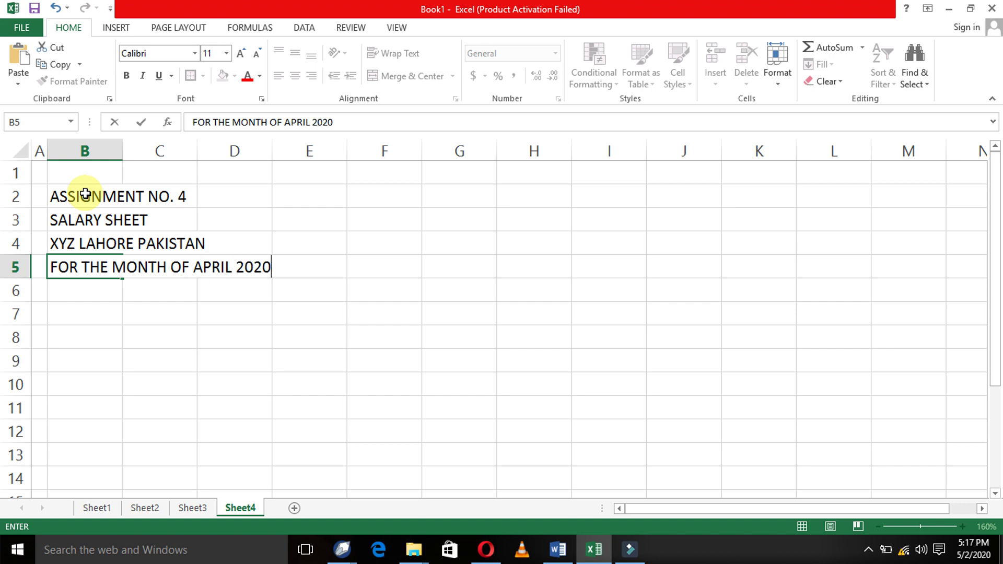
key(Return)
key(Return)
- Enter the column headers 'S/NO' in B7 and 'EMPLOYEE NAME' in C7
text(S/NO)
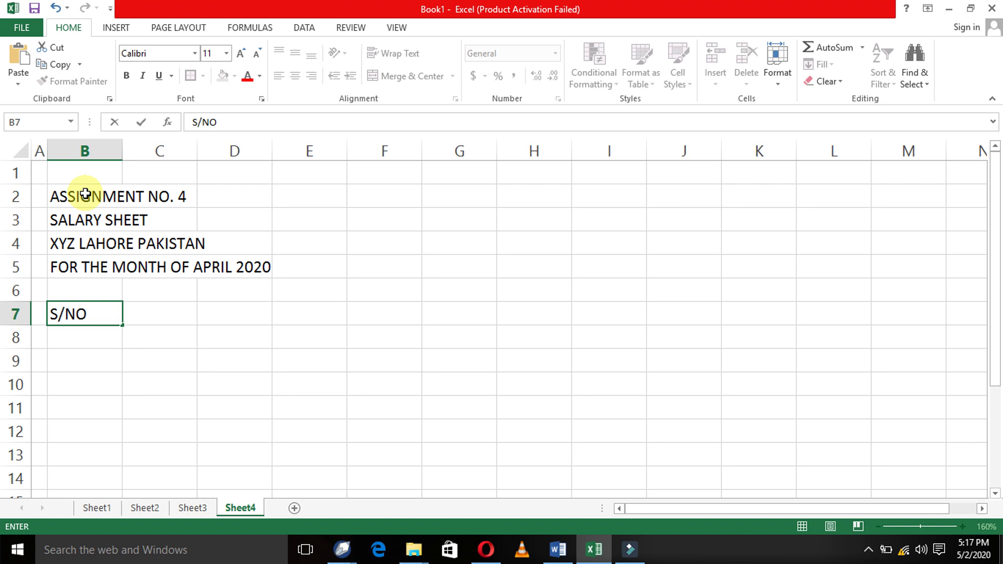
key(Return)
key(Up)
key(Right)
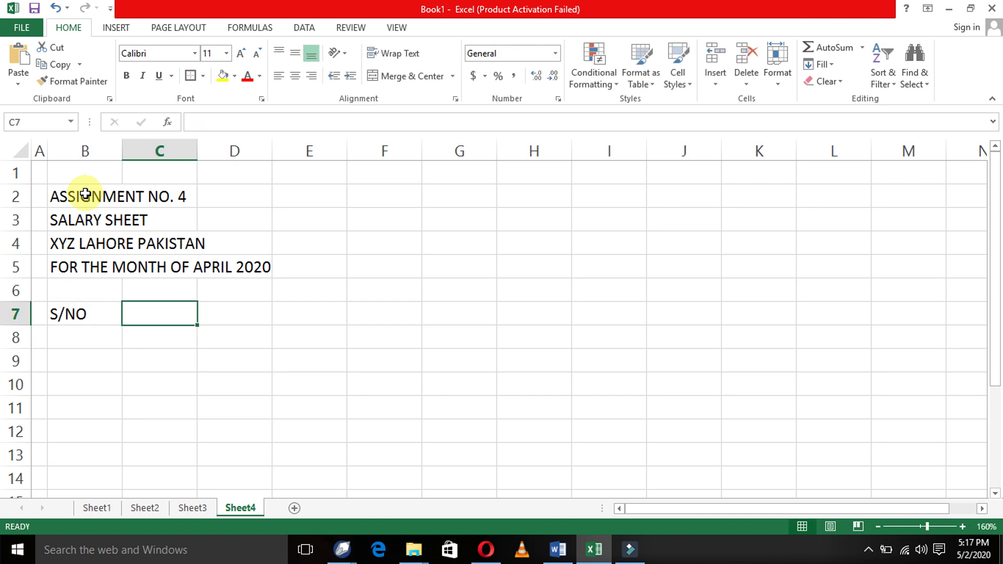
text(EMPLOYEE )
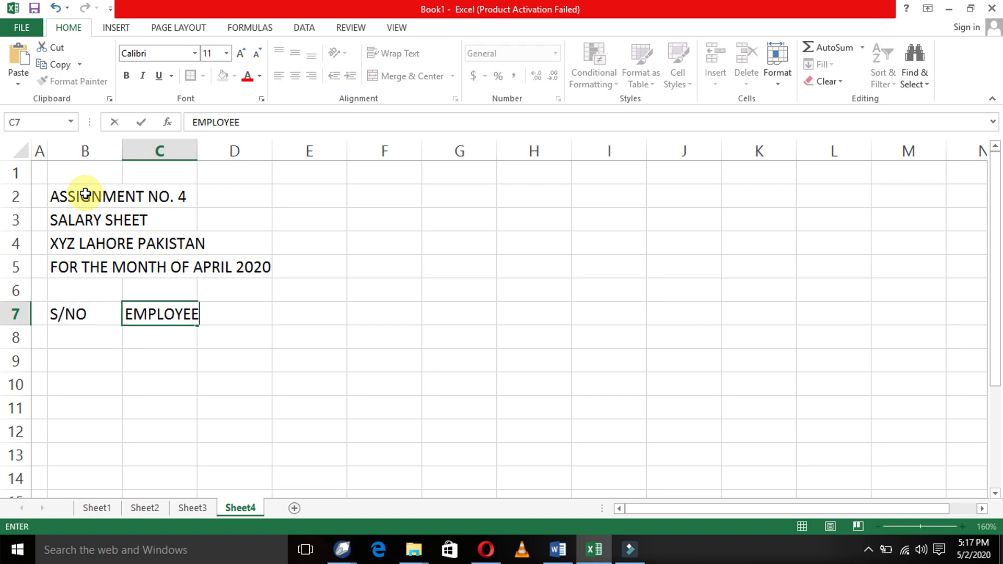
text(NAME)
key(Return)
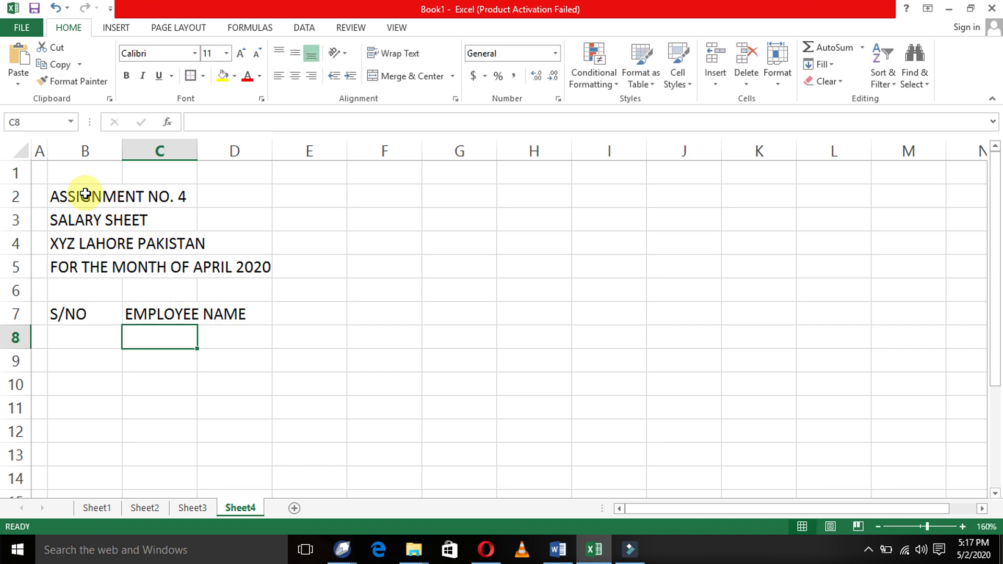
- Wrap EMPLOYEE NAME onto two lines and widen column C to fit EMPLOYEE
key(Up)
key(F2)
key(Left)
key(Left)
key(Left)
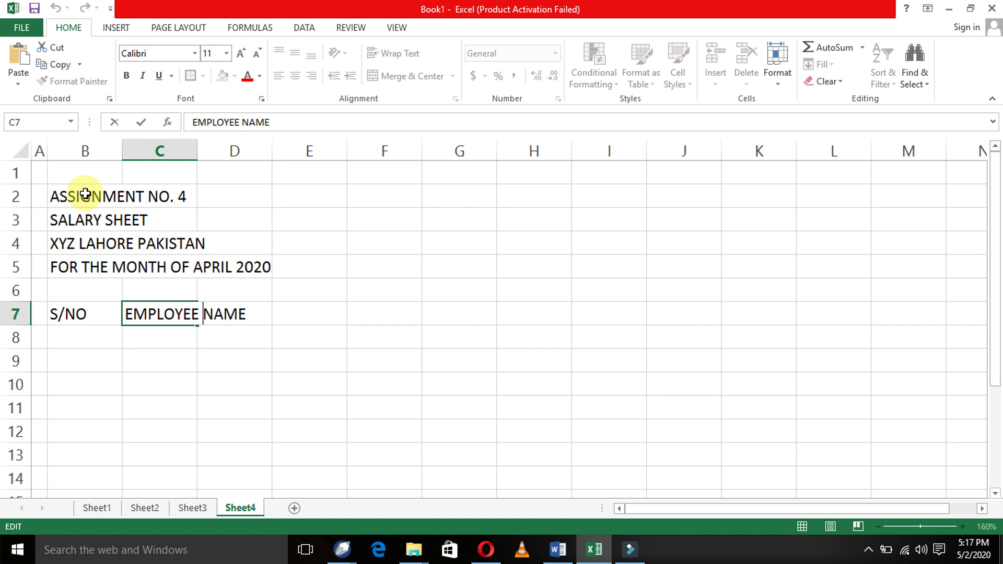
key(alt+Return)
key(Return)
key(Up)
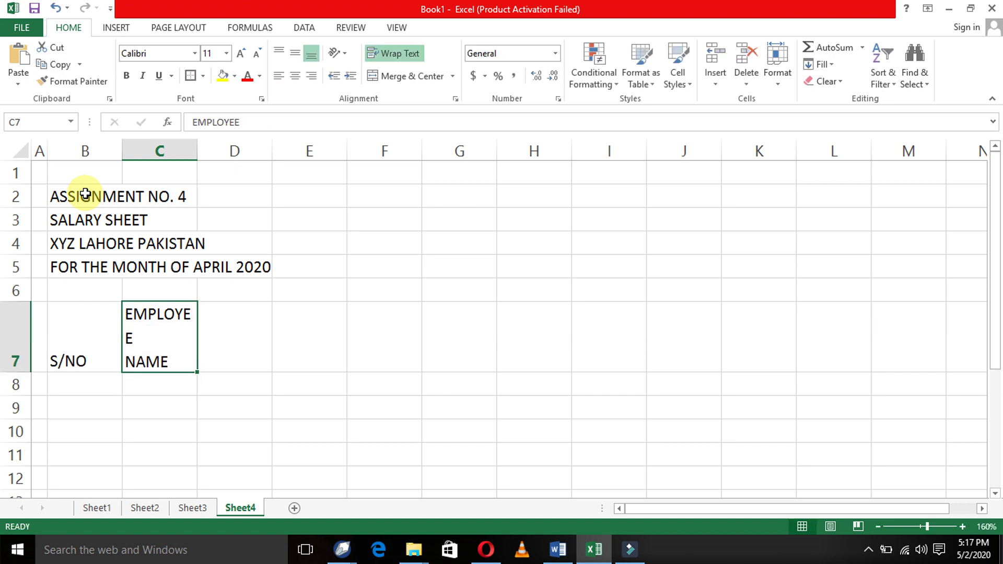
drag(198, 148, 209, 142)
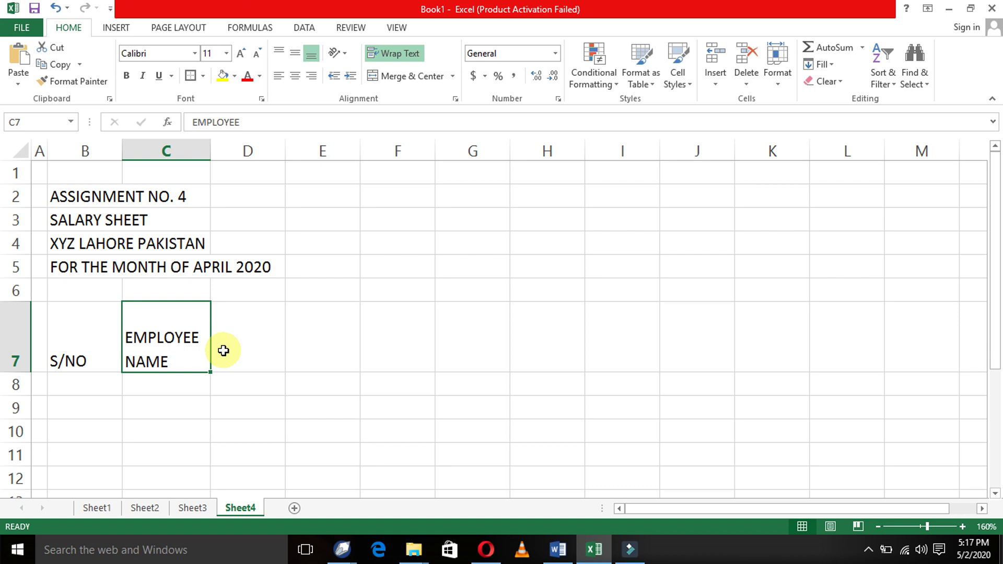
- Enter 'DESIGNATION' in D7 and widen column D so the word fits
click(224, 351)
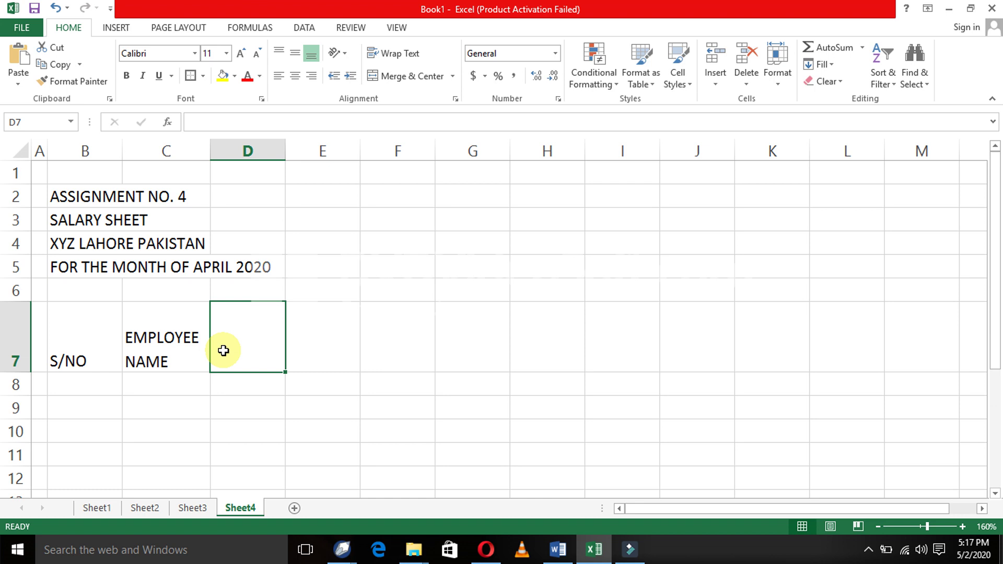
text(DESI)
text(GN)
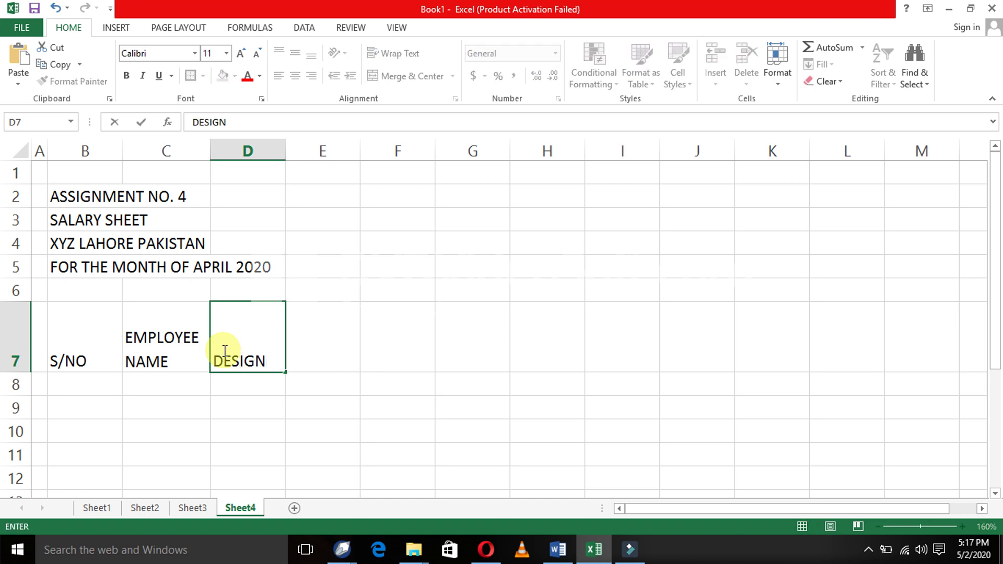
text(ATION)
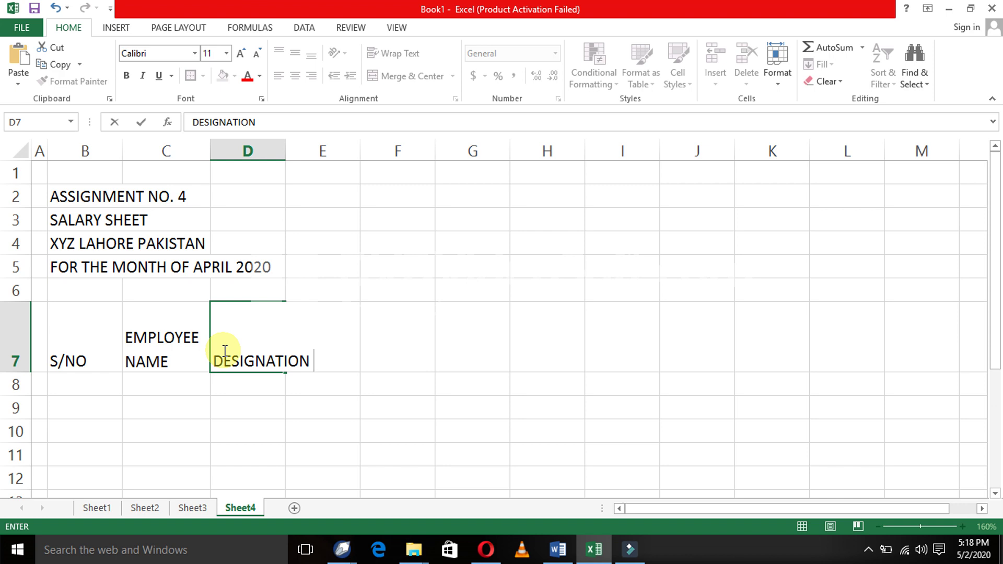
key(Return)
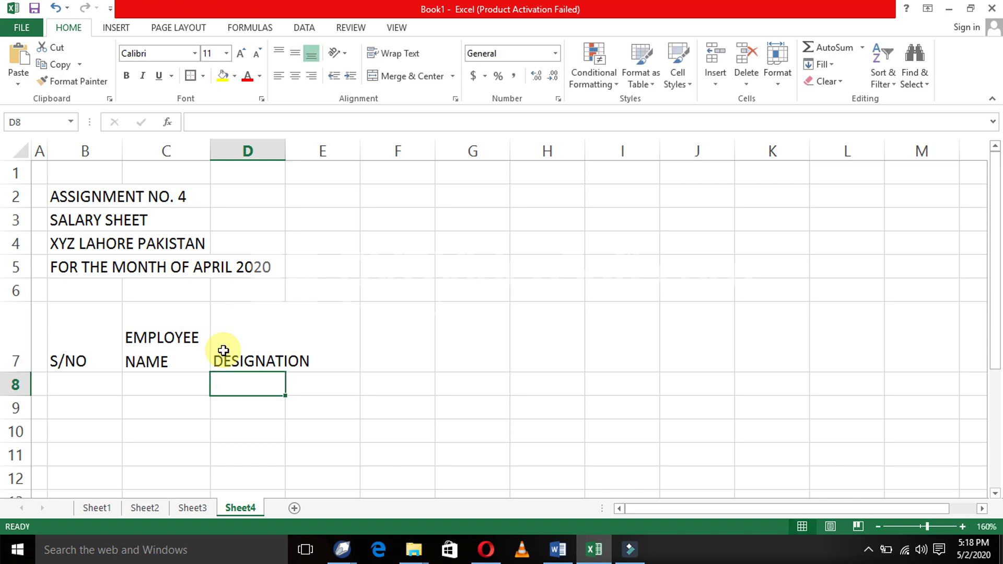
drag(285, 151, 317, 159)
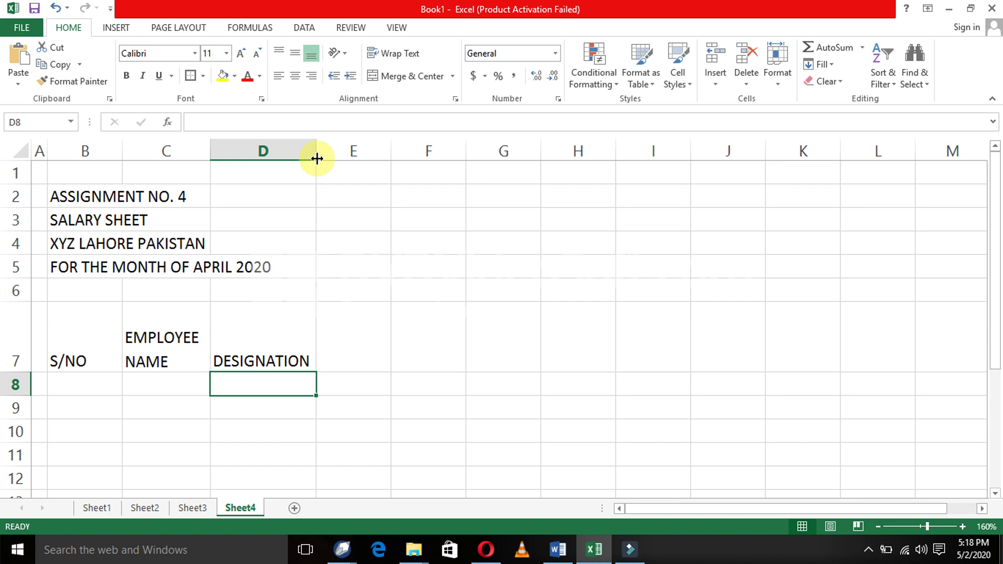
- Enter the header 'BASIC SALARY' in cell E7
key(Right)
key(Right)
key(Right)
key(Right)
key(Right)
key(Right)
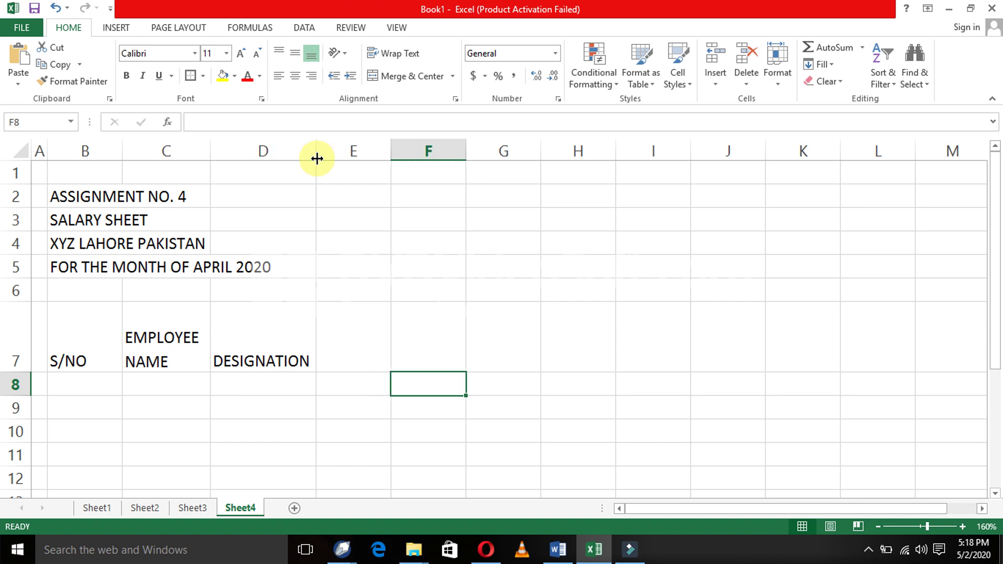
key(Right)
key(Left)
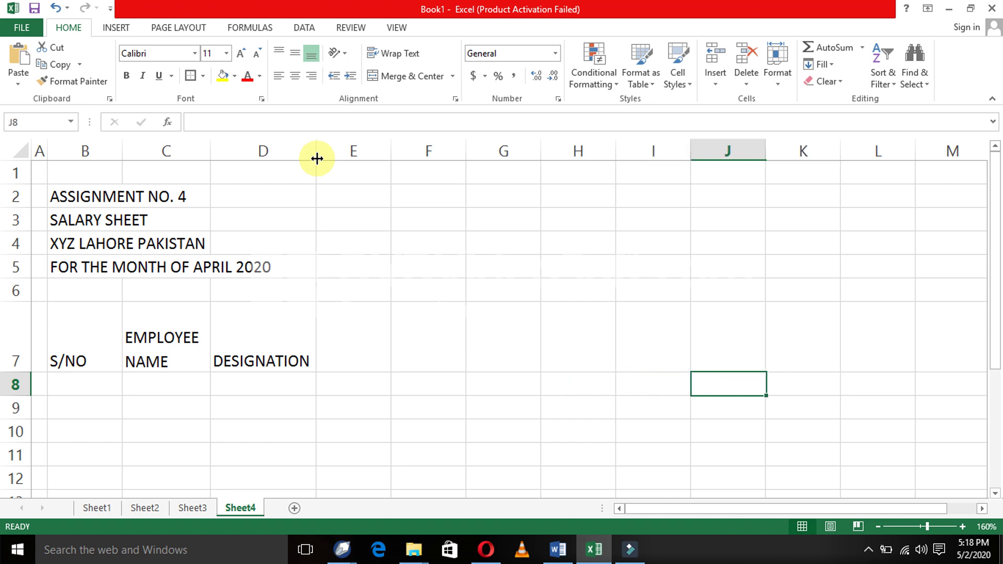
key(Left)
key(Left)
key(Left)
key(Left)
key(Up)
key(Up)
key(Down)
key(Left)
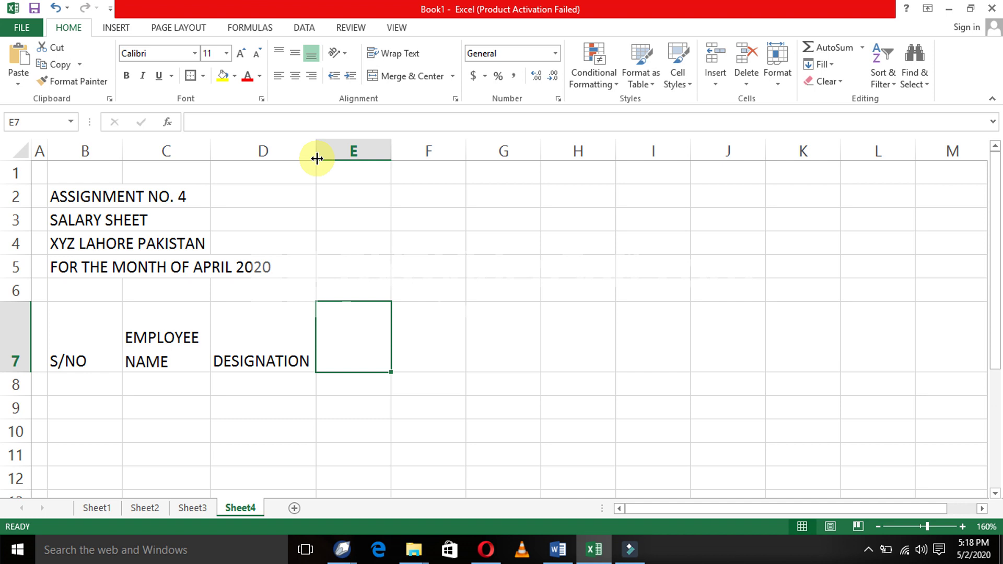
text(BASIC )
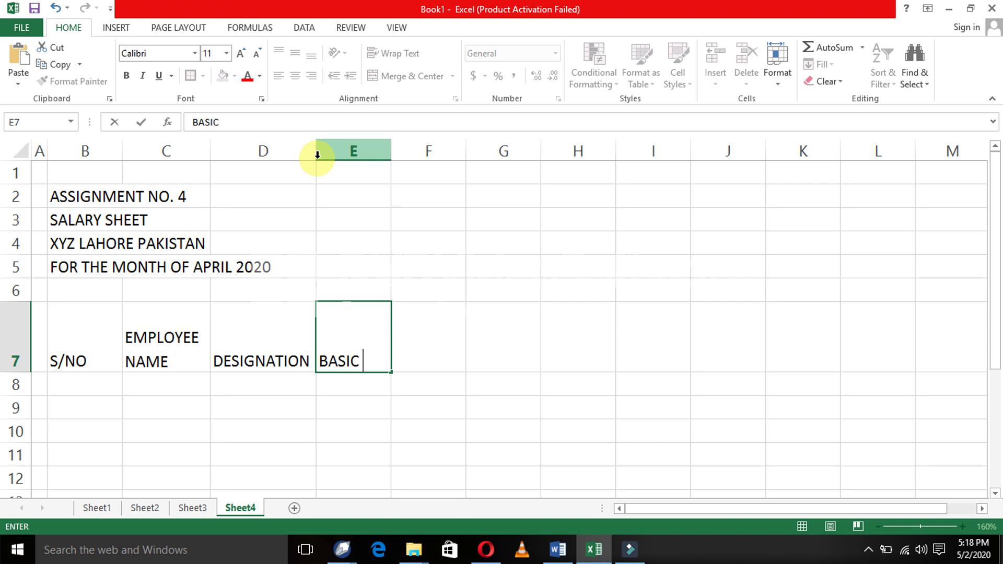
text(SALARY)
key(Return)
- Wrap the BASIC SALARY header so SALARY sits on its own line
key(Up)
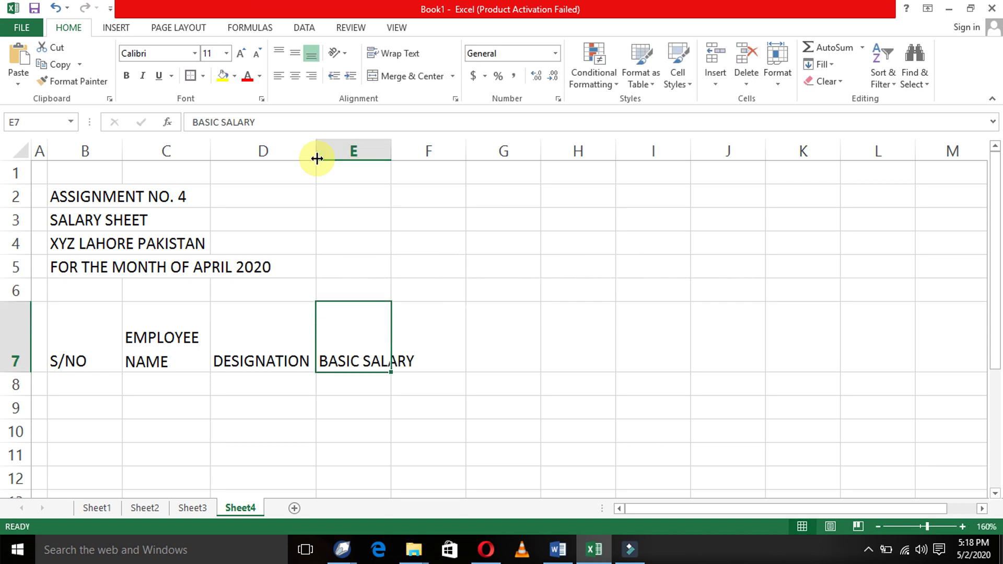
key(F2)
key(Left)
key(Left)
key(Left)
key(Left)
key(Left)
key(Left)
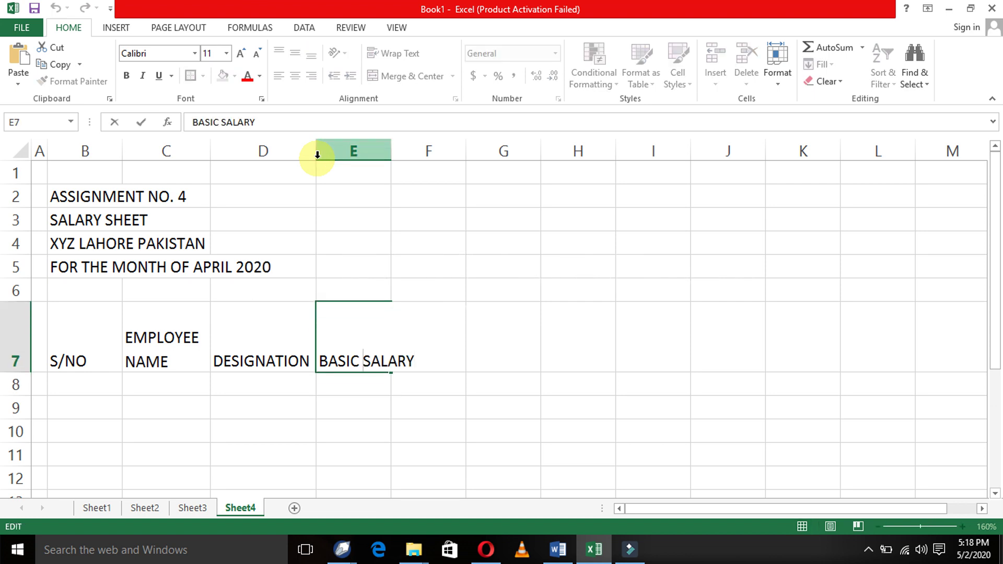
key(alt+Return)
key(Return)
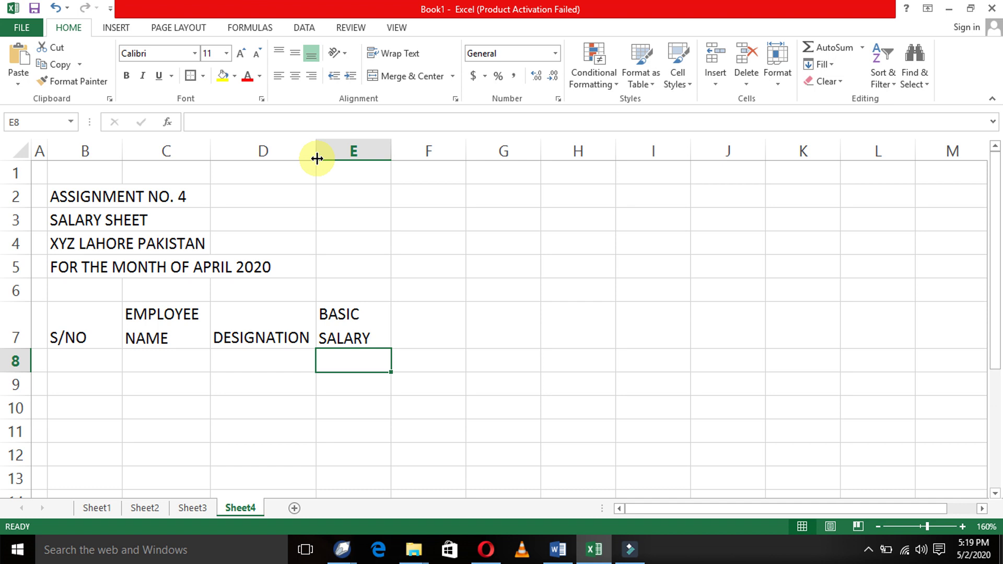
key(Right)
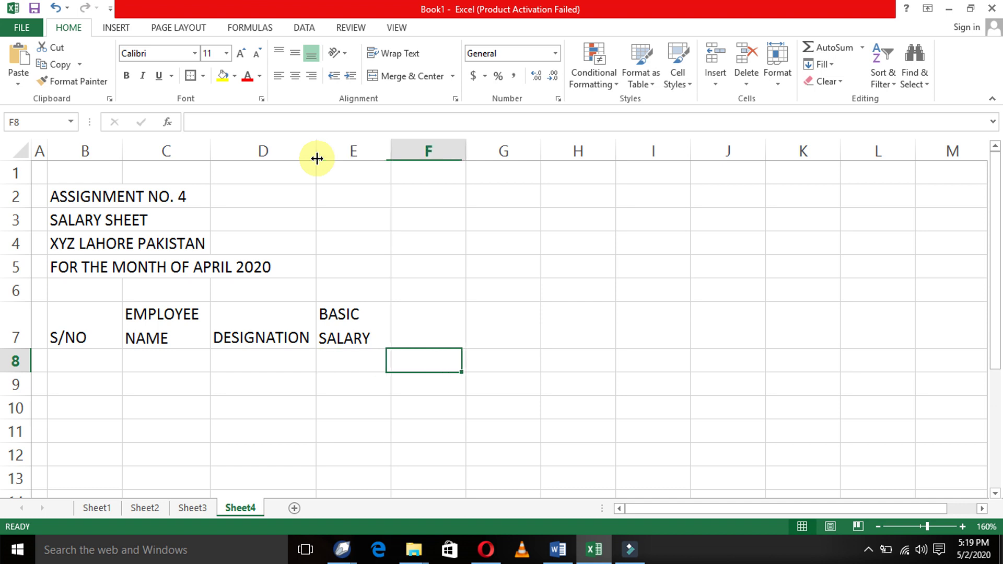
key(Up)
- Enter 'ALLOWNCES' in F7 and the subheading 'MEDICAL' in F8
text(ALLOWNCES)
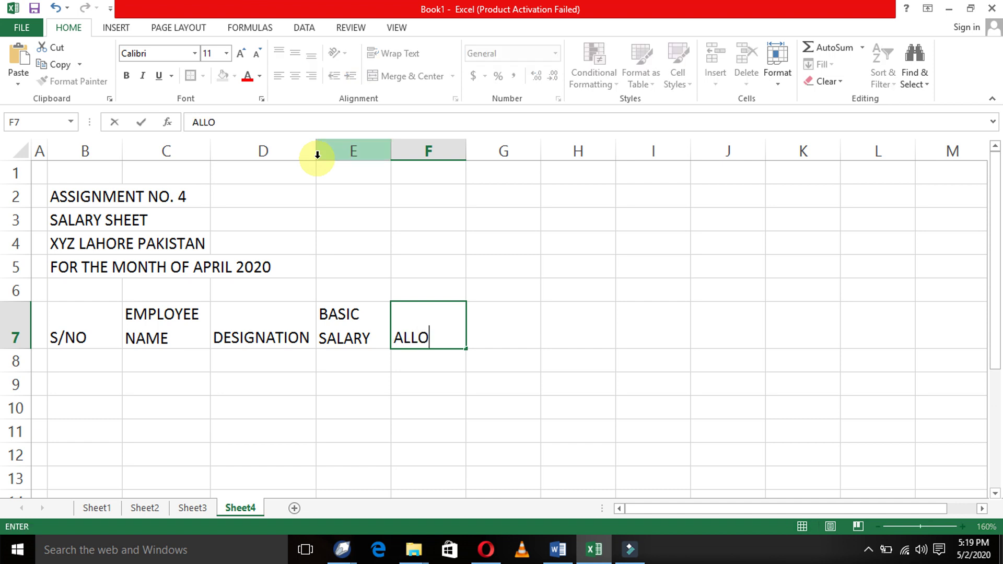
key(Return)
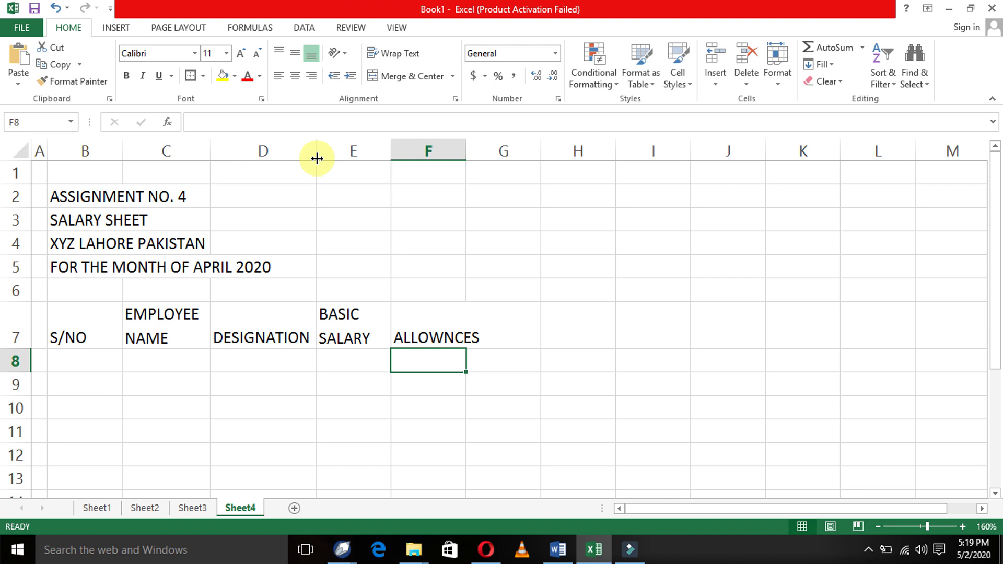
text(MEDICAL)
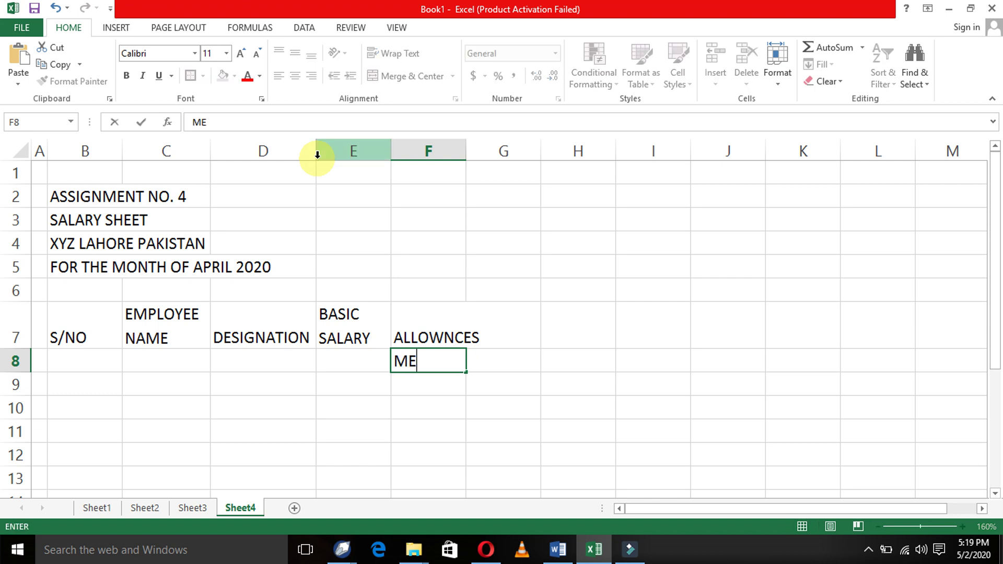
key(Return)
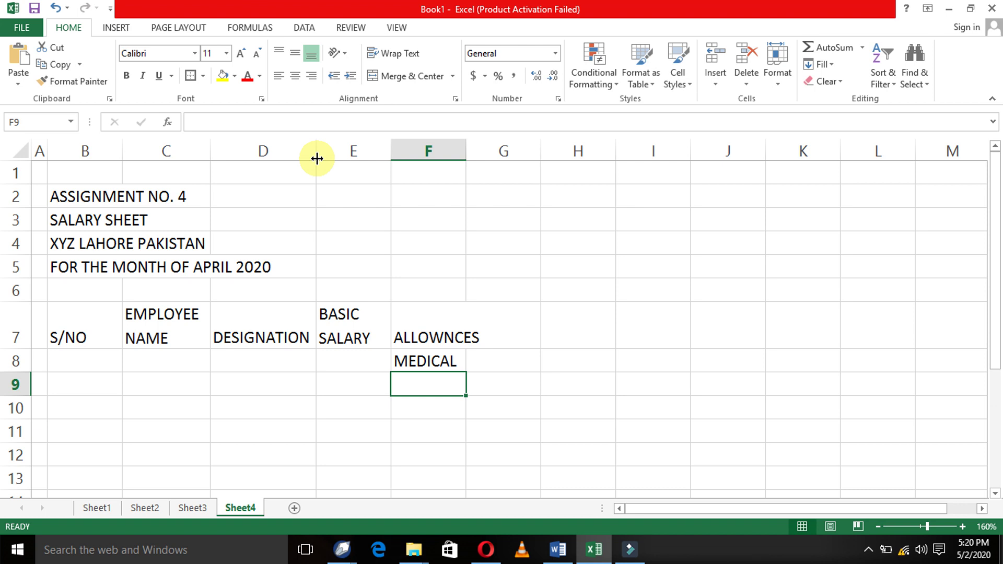
- Enter the subheading 'CONVYCE' in cell G8
key(Right)
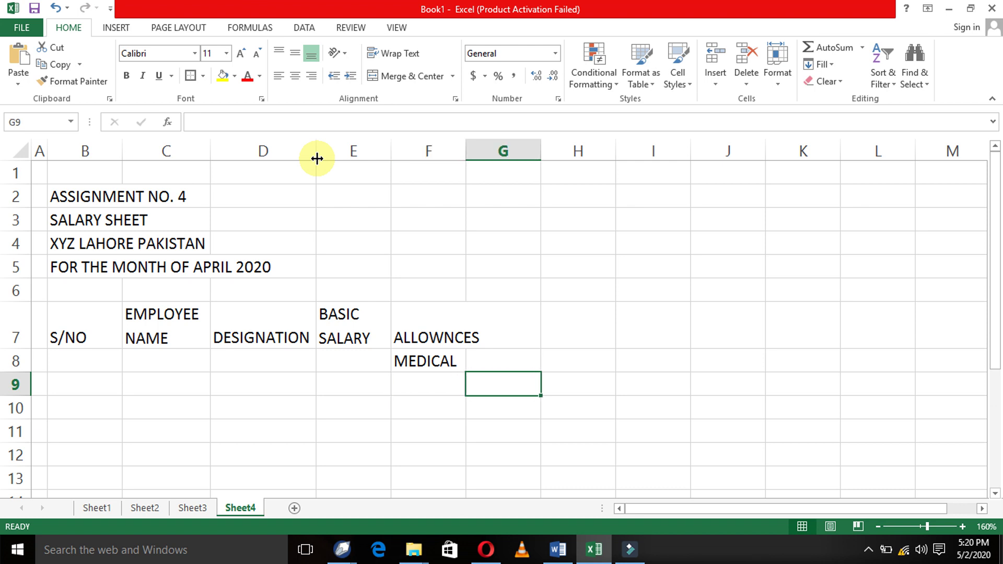
key(Up)
key(Left)
key(Right)
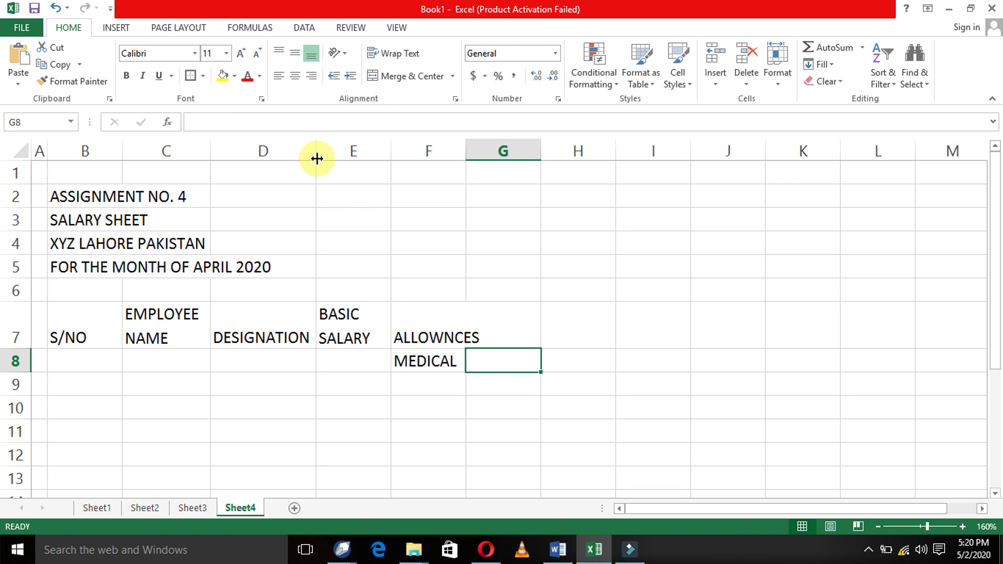
text(CONVY)
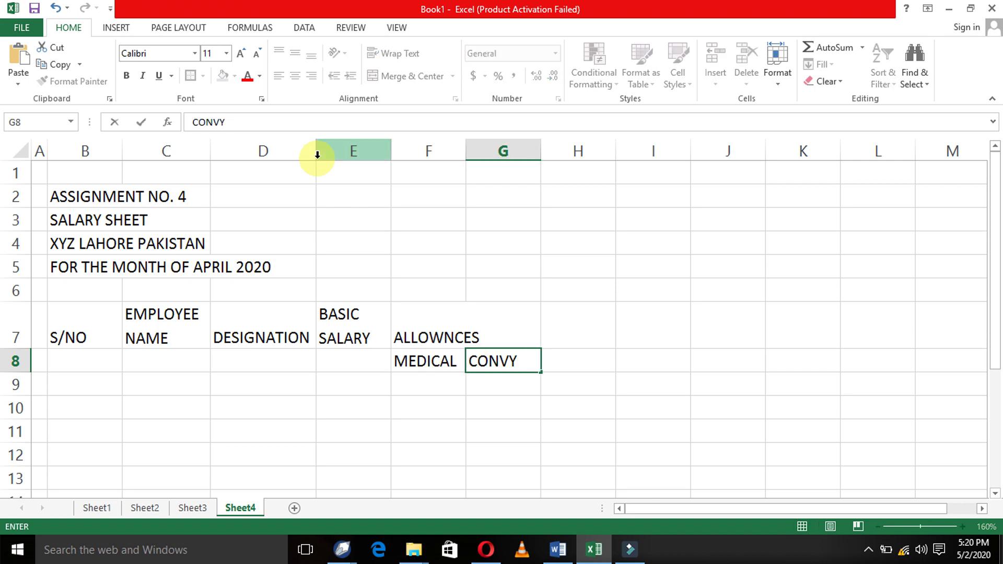
key(BackSpace)
text(C)
key(BackSpace)
text(YCE)
key(Return)
key(Up)
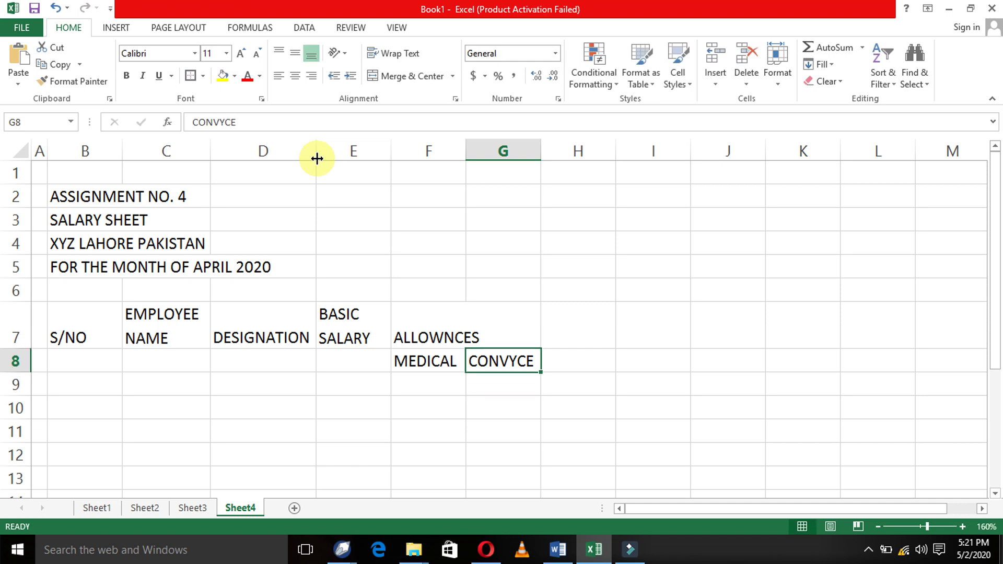
key(Up)
key(Down)
- Enter the subheadings 'HOUSE RENT' in H8 and 'COMM' in I8
key(Right)
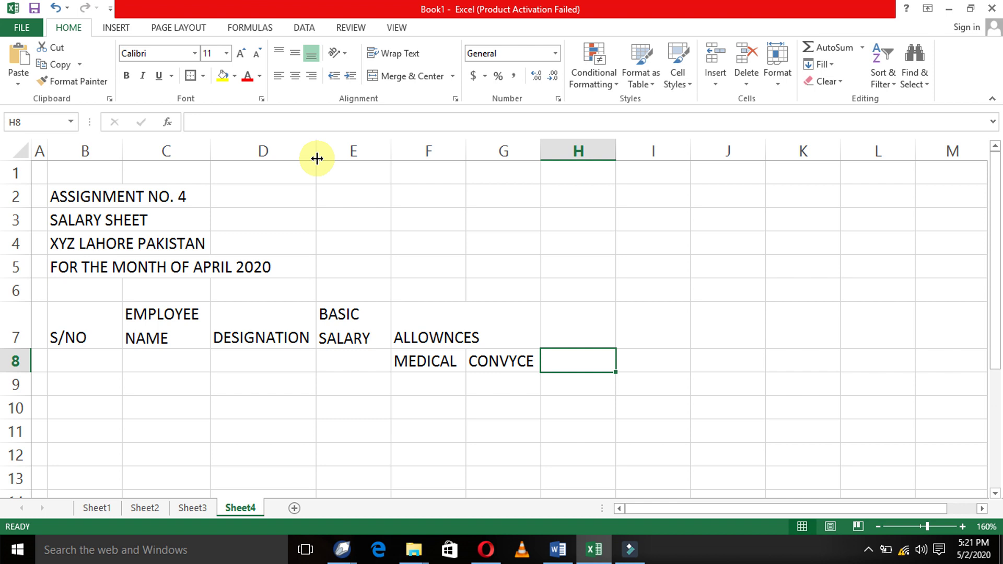
text(H)
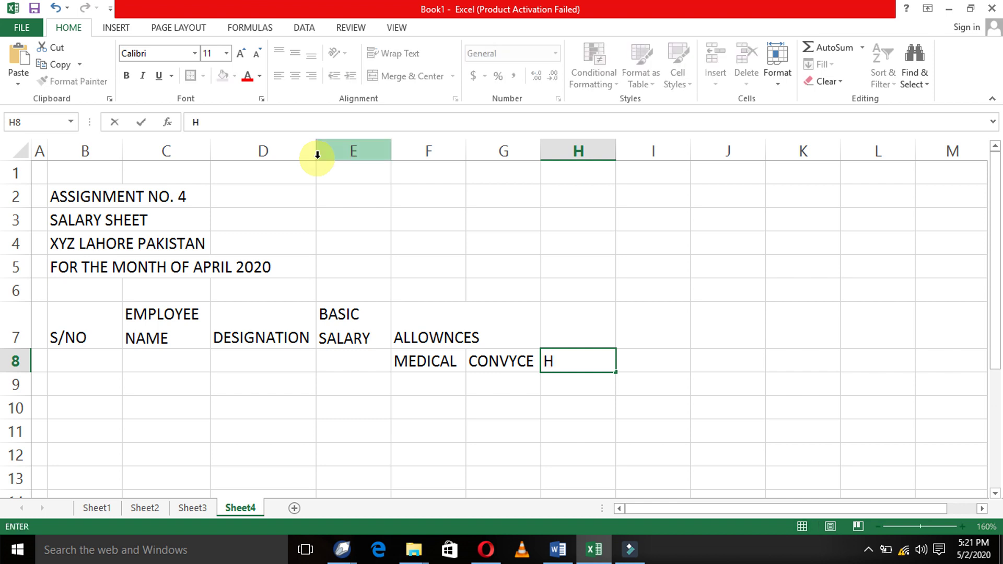
text(OUSE RENT)
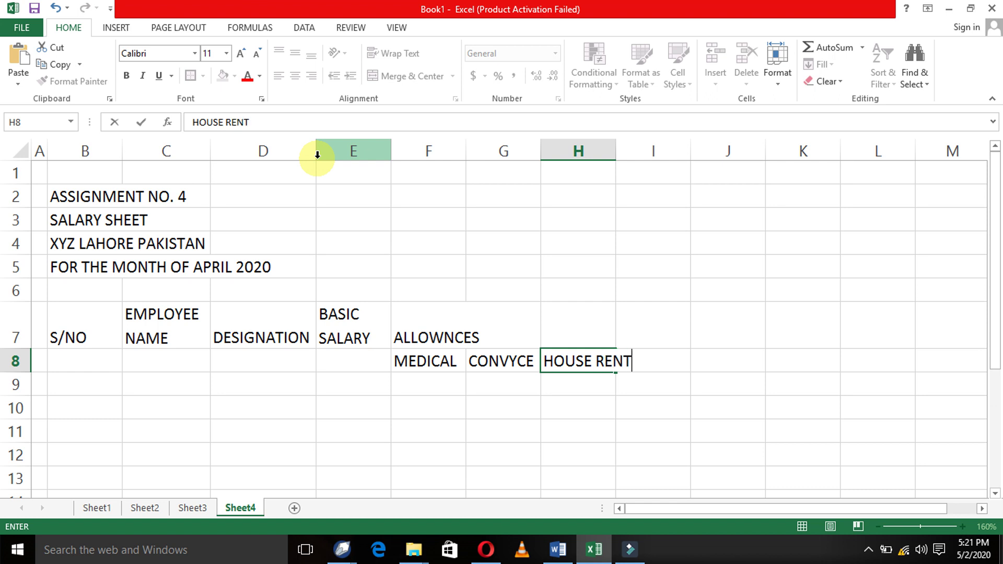
key(Return)
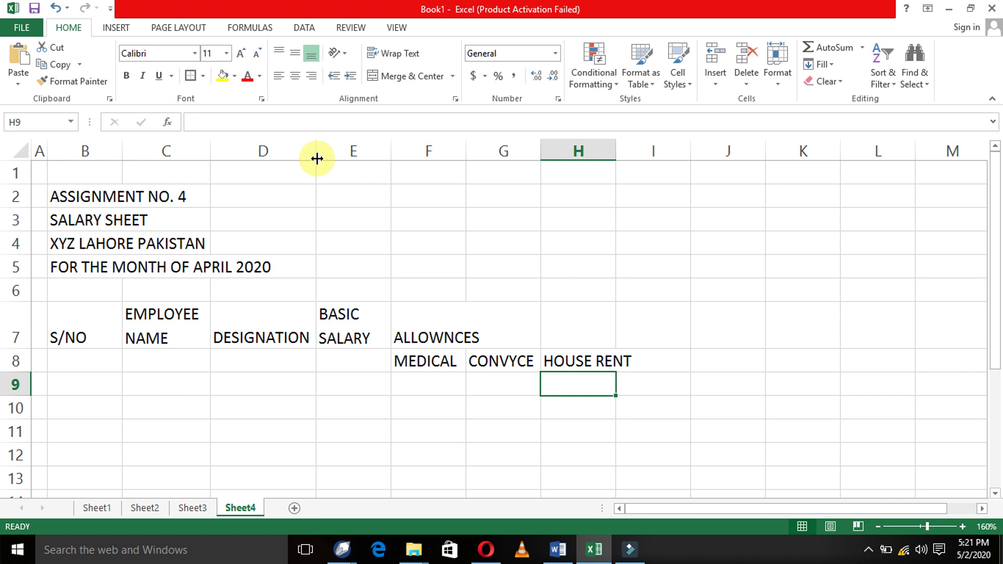
key(Right)
key(Up)
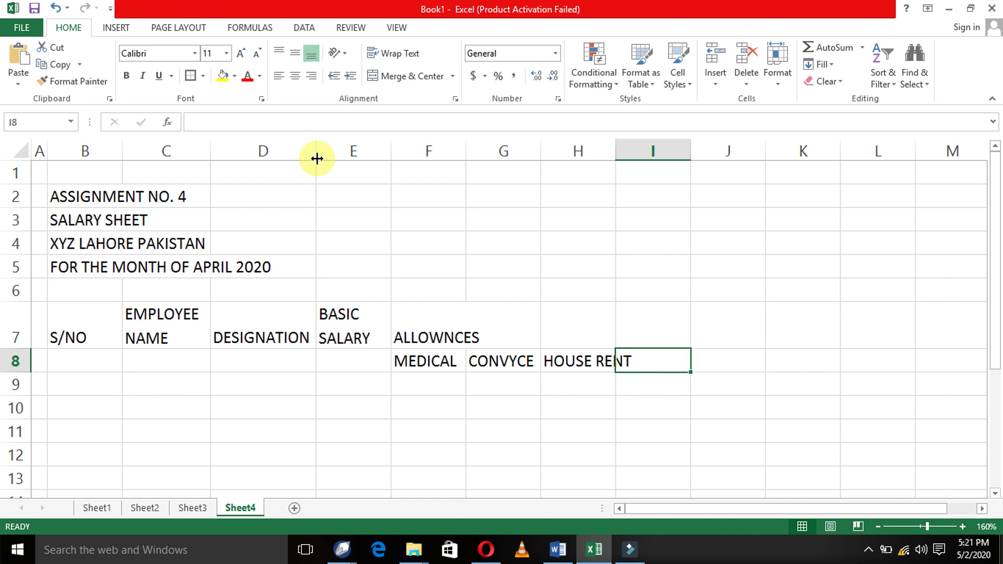
text(COMM)
key(Return)
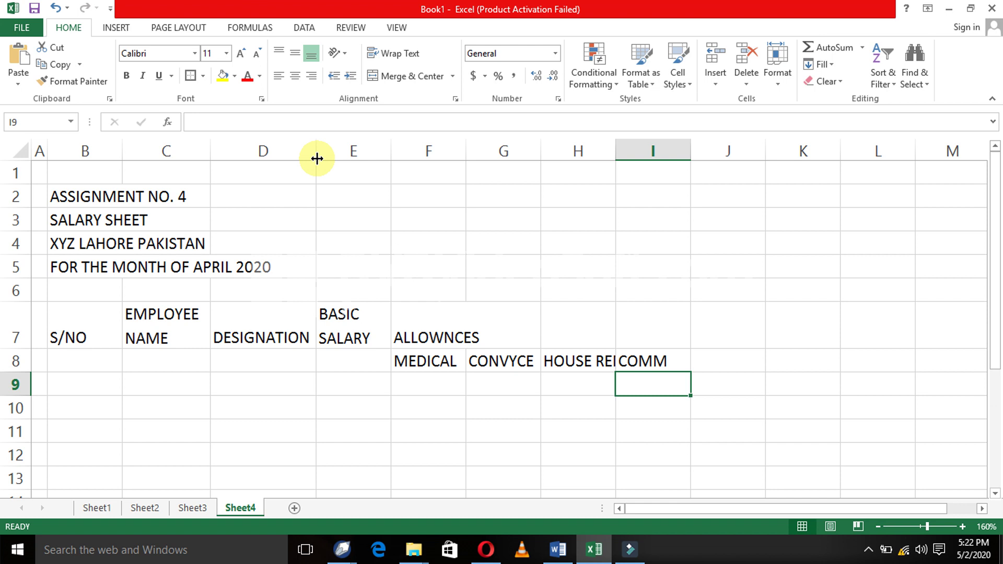
- Merge and center the ALLOWNCES header across F7:I7
key(Up)
key(Up)
key(Left)
key(Left)
key(Left)
key(shift+Right)
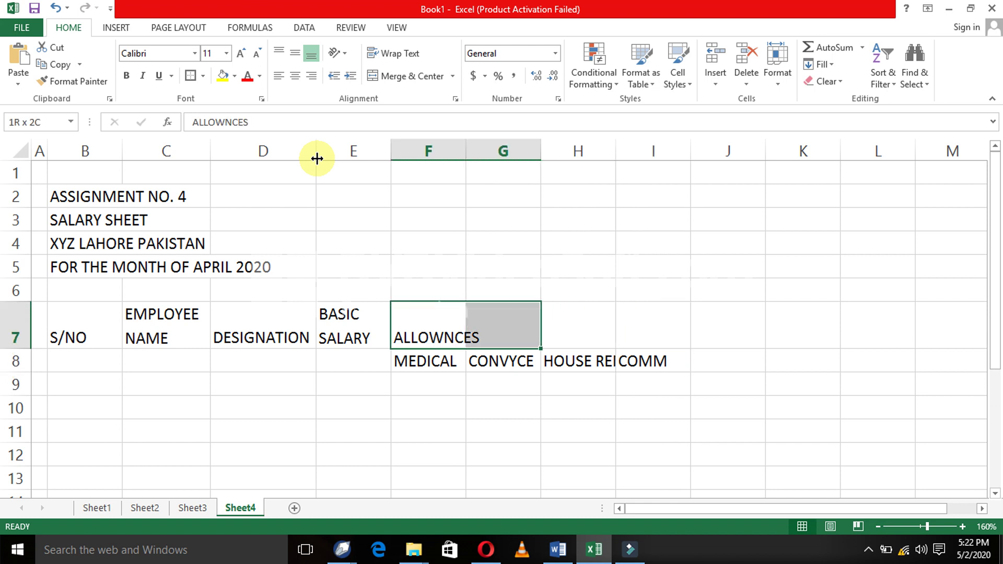
key(shift+Right)
key(shift+Right)
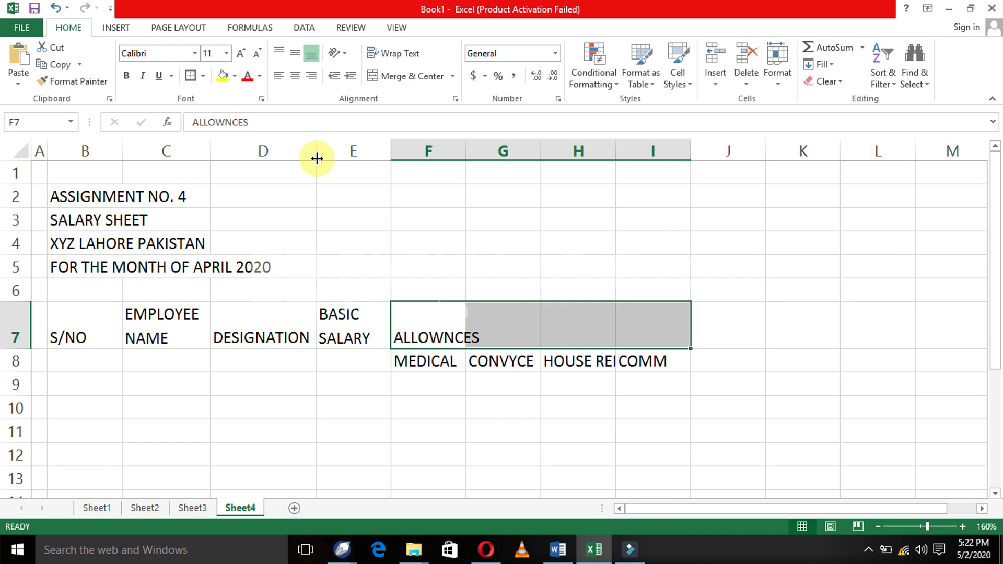
click(400, 78)
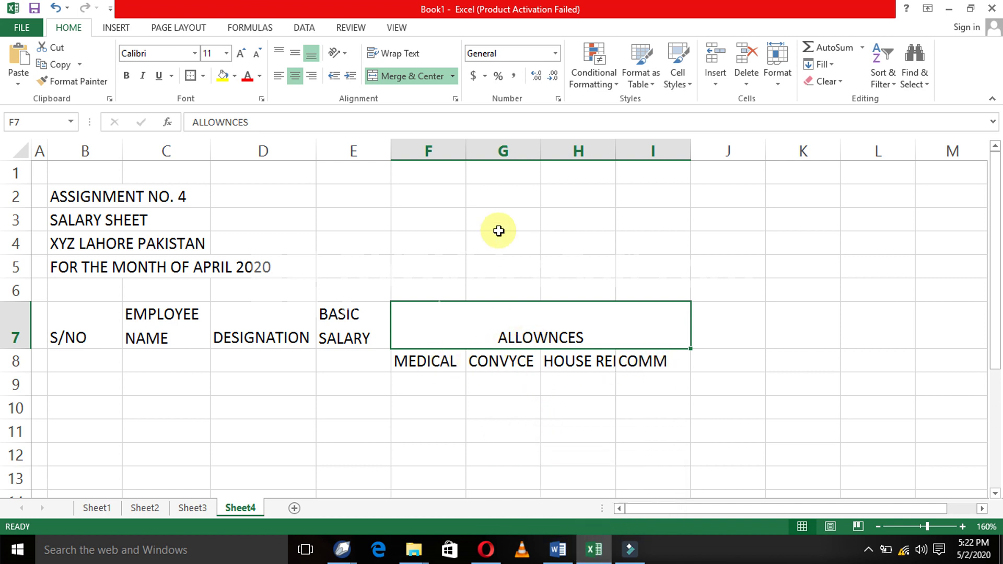
- Widen columns G and H so HOUSE RENT shows, and AutoFit column I
drag(541, 149, 544, 149)
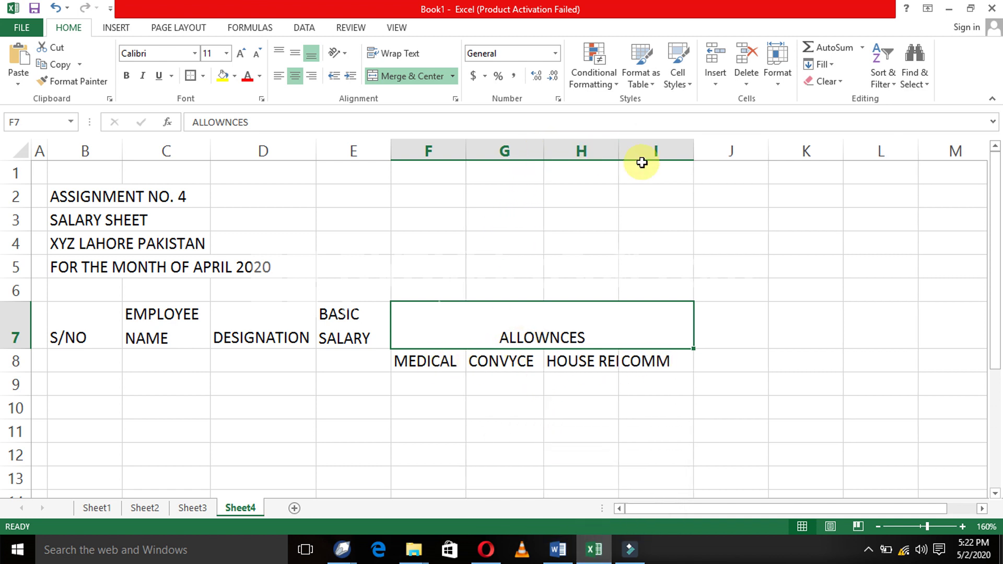
drag(620, 151, 644, 157)
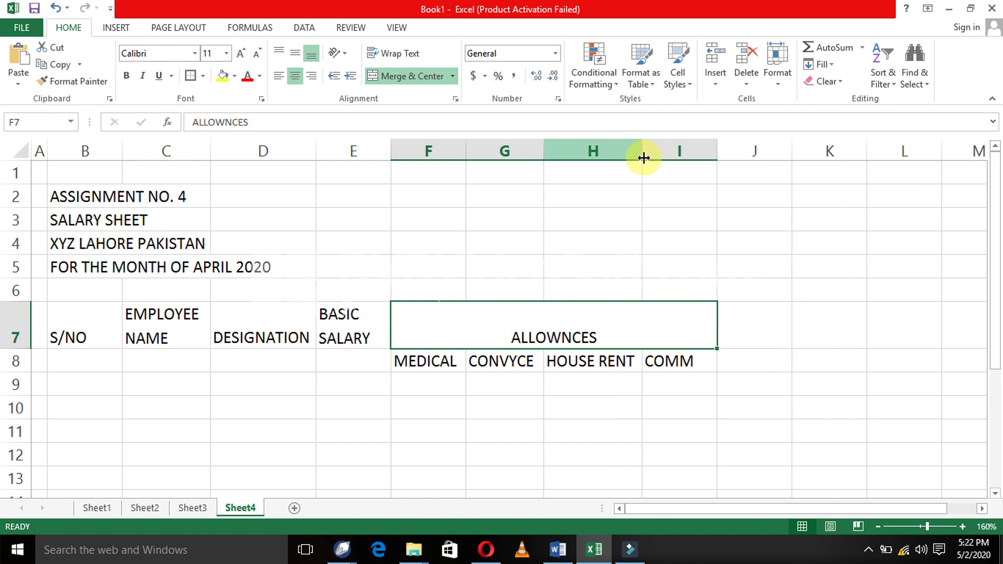
double_click(716, 142)
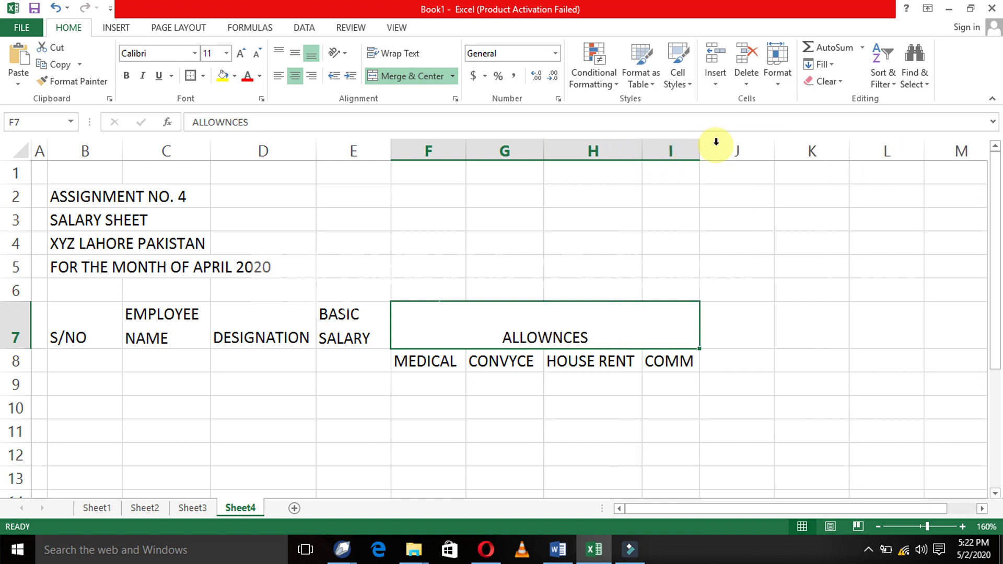
- Enter 'TOTAL ALLOWNCES' in J7, breaking it onto two lines before ALLOWNCES
click(738, 320)
text(TOT)
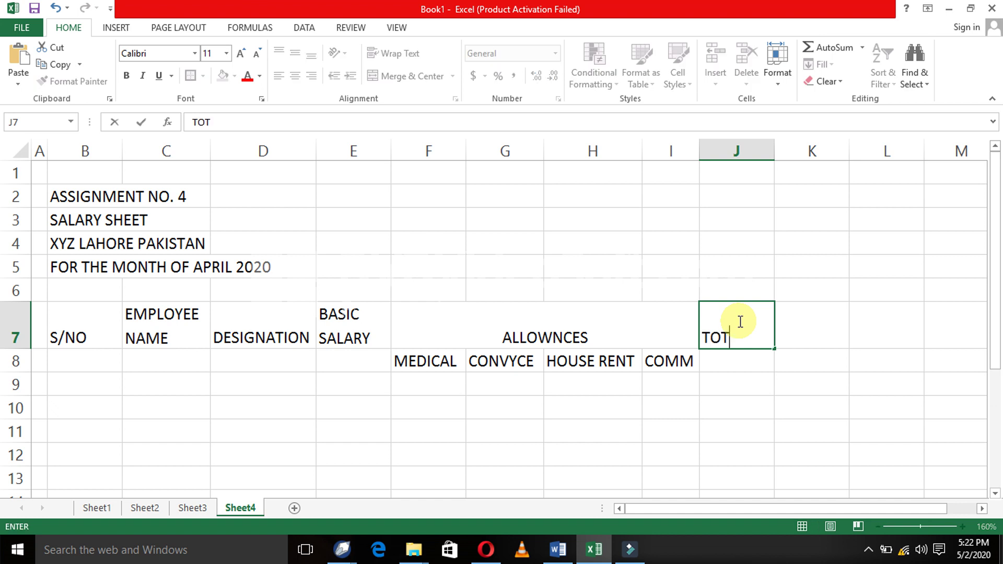
text(AL ALLOWNCES)
key(Return)
click(738, 320)
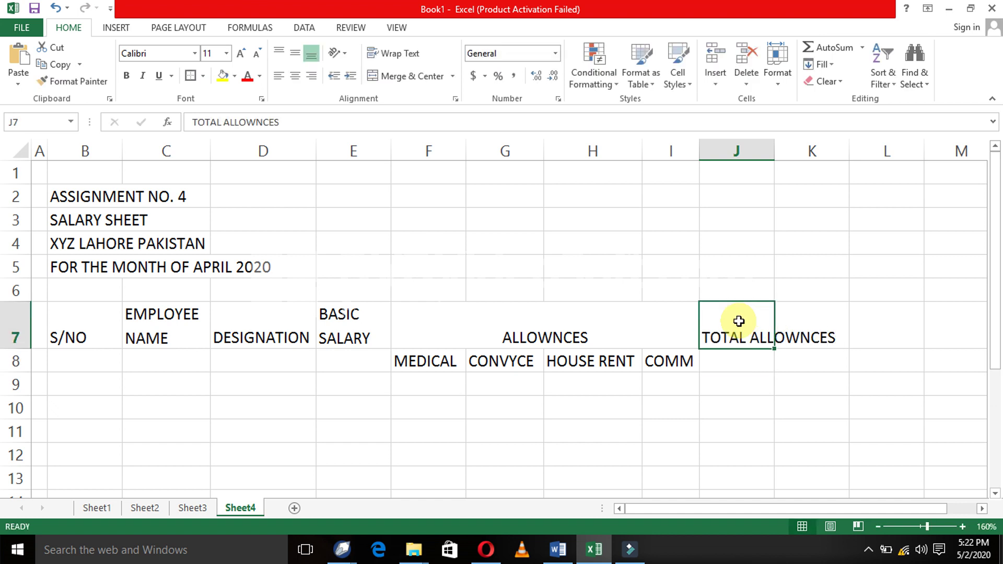
key(F2)
key(Left)
key(Left)
key(Left)
key(Left)
key(Left)
key(Left)
key(Left)
key(Left)
key(Left)
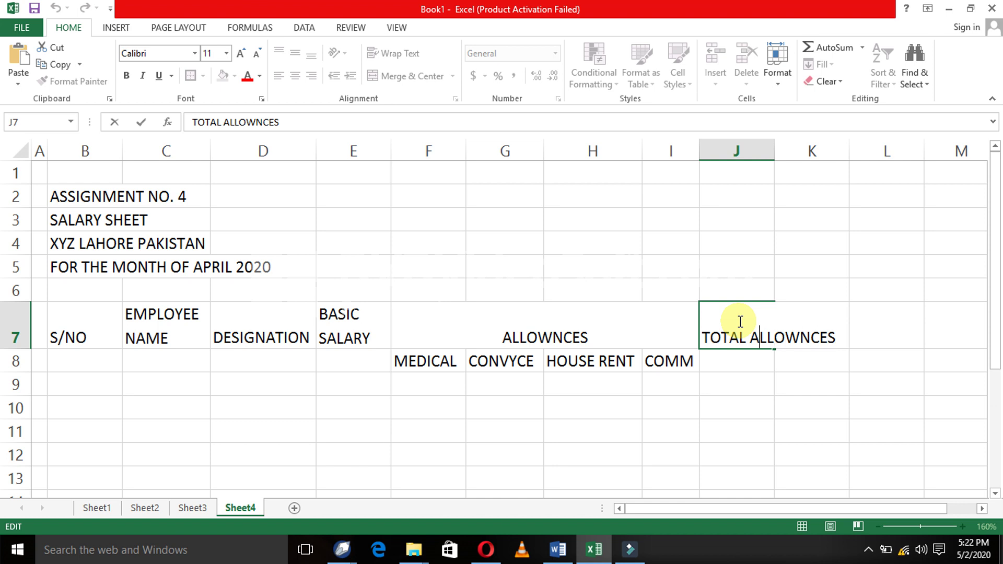
key(alt+Return)
key(Return)
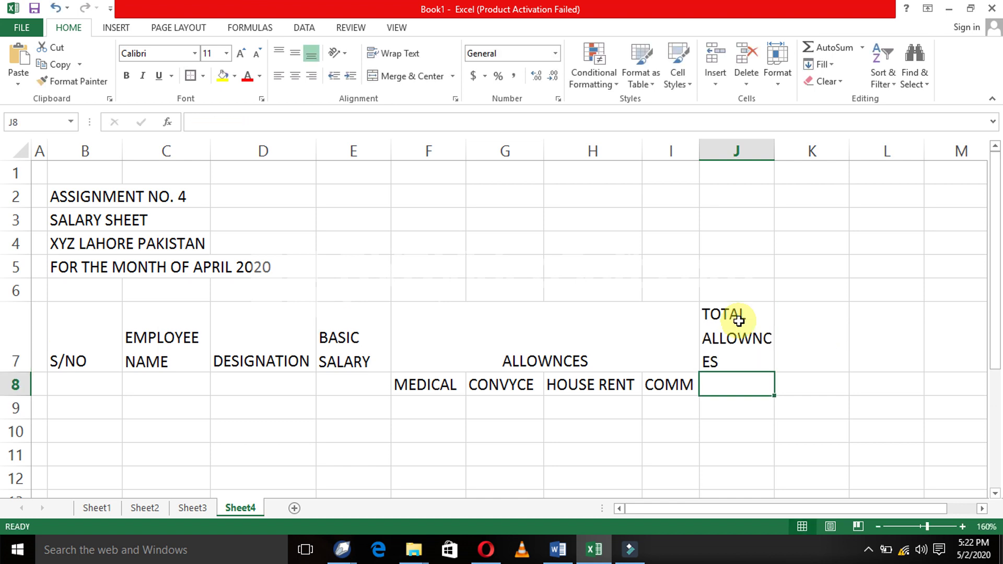
- Widen column J to fit the two-line TOTAL ALLOWNCES heading
drag(775, 149, 795, 150)
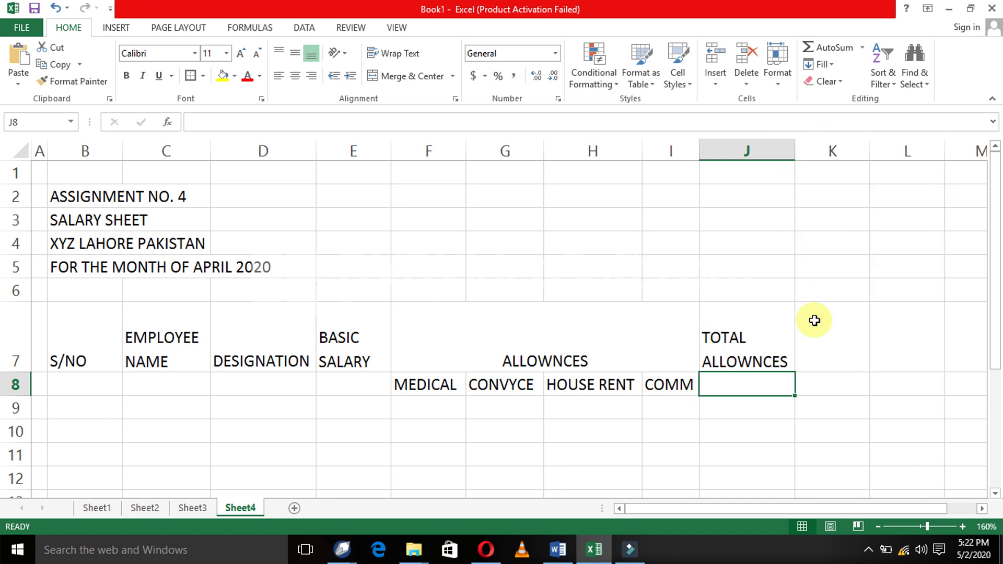
click(814, 321)
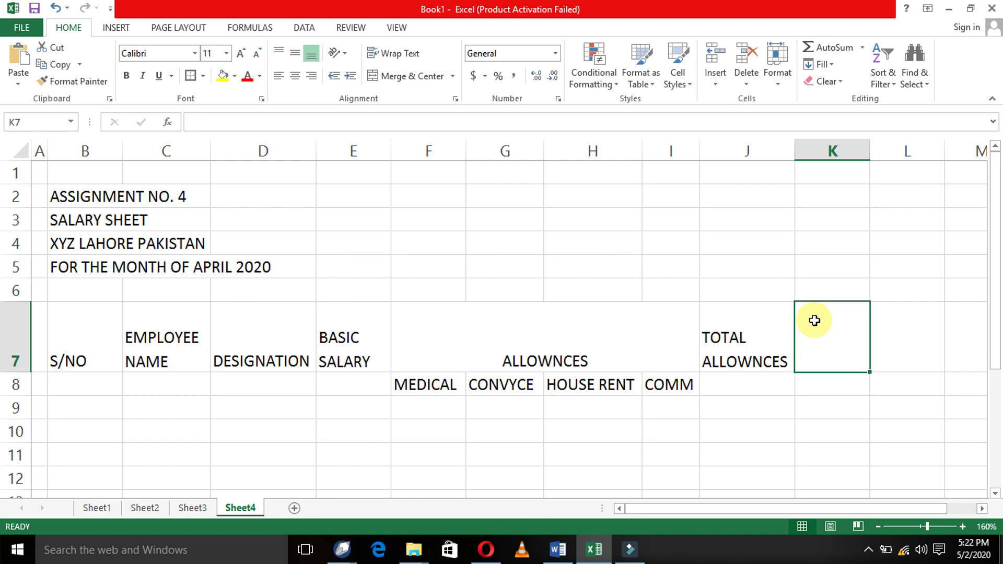
key(Left)
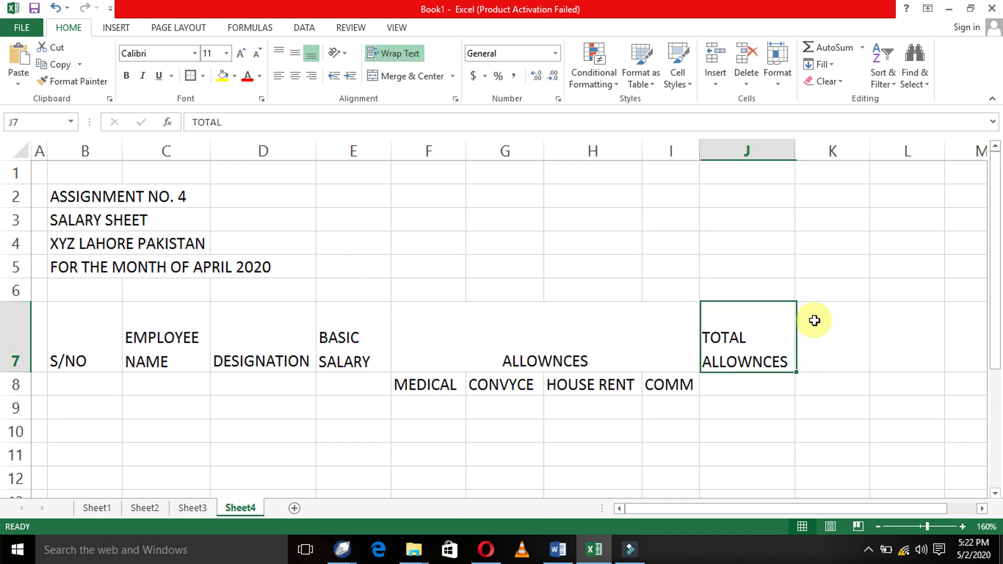
key(Down)
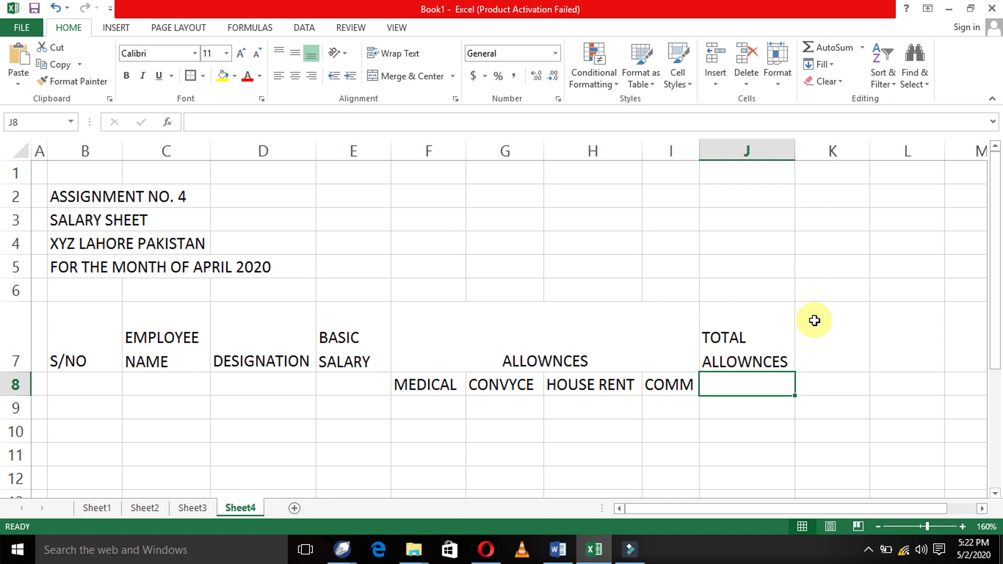
key(Left)
key(Left)
key(Left)
key(Left)
key(Left)
key(Left)
key(Left)
key(Left)
key(Left)
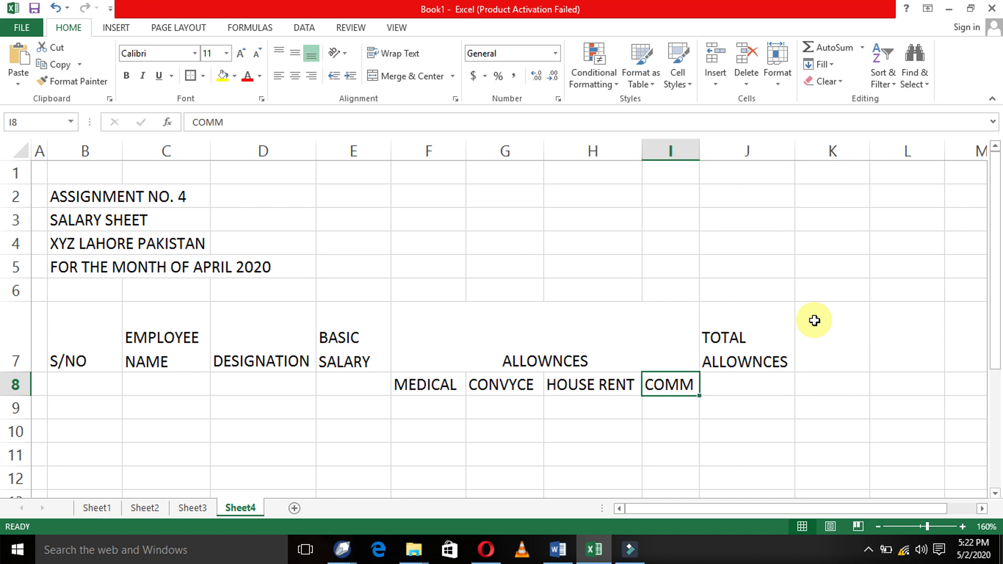
key(Up)
key(Up)
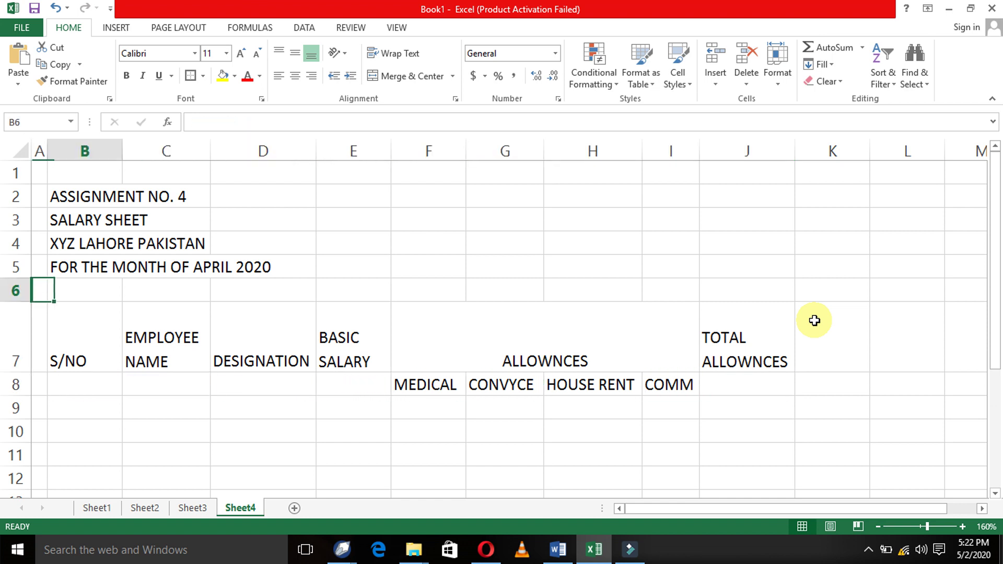
- Select the header block B7:J8 and apply All Borders to it
key(Down)
key(Right)
key(Down)
key(Up)
key(shift+Down)
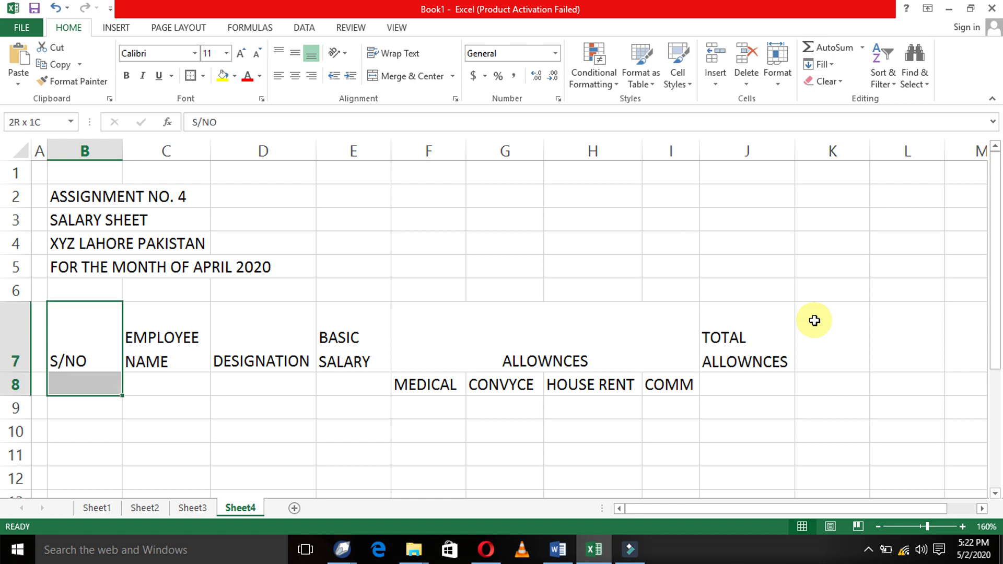
key(shift+Right)
key(shift+Right)
key(shift+Right)
key(shift+Right)
key(shift+Right)
key(shift+Right)
key(shift+Right)
key(shift+Right)
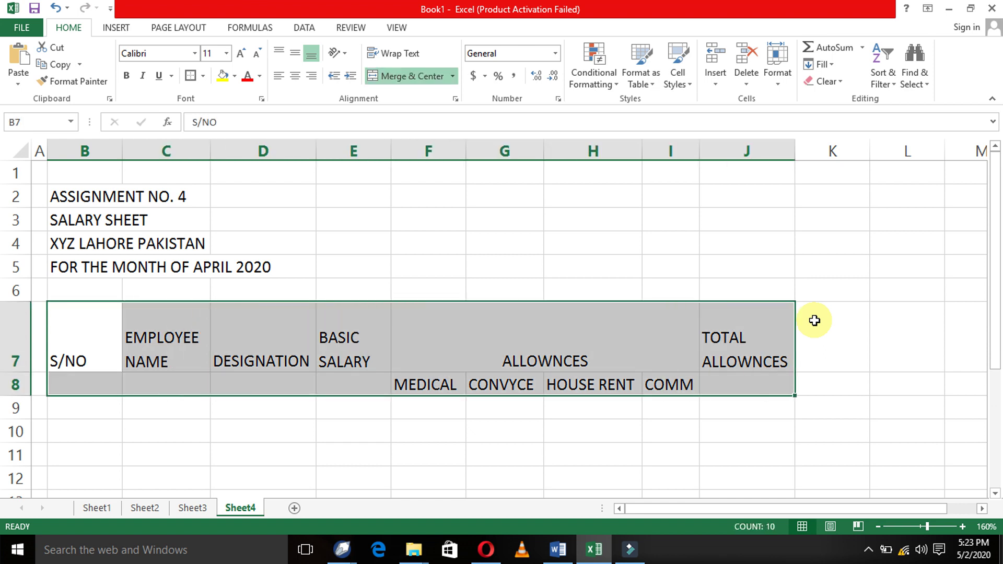
click(207, 78)
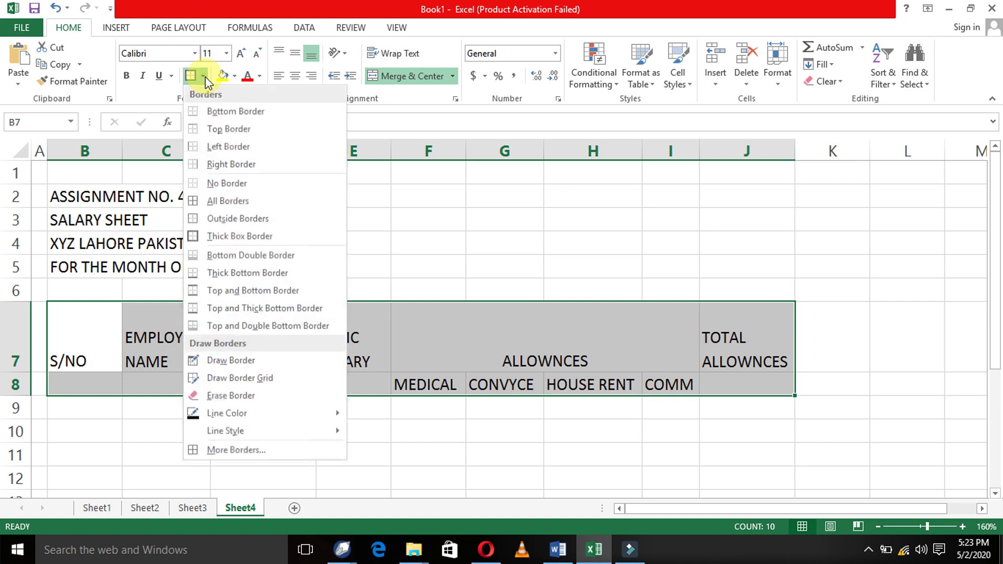
click(225, 198)
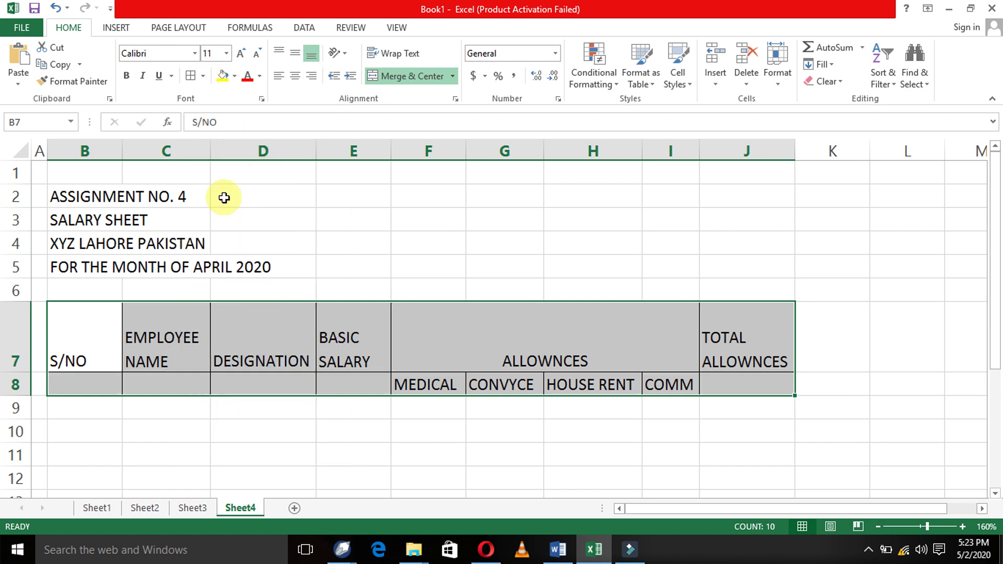
- Add a Thick Box Border outline around the header block
click(203, 76)
click(225, 238)
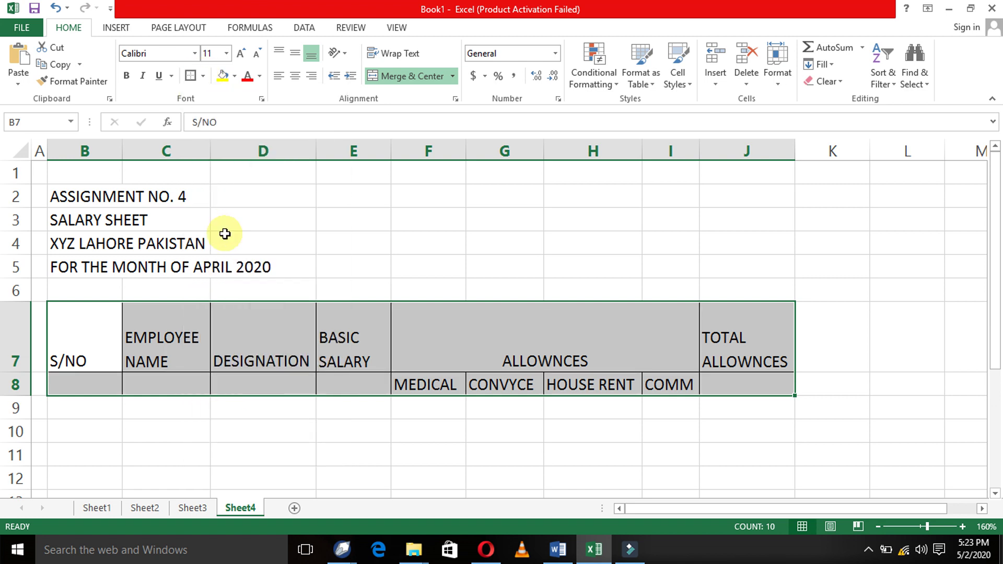
click(107, 333)
key(shift+Down)
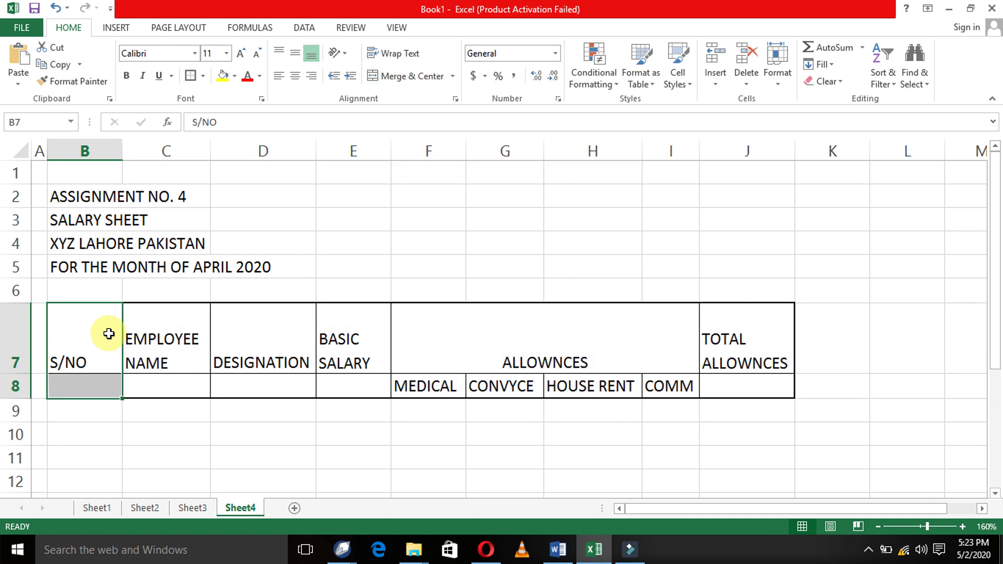
- Merge & Center S/NO, EMPLOYEE NAME, DESIGNATION, BASIC SALARY and TOTAL ALLOWNCES across rows 7–8
click(385, 75)
key(Right)
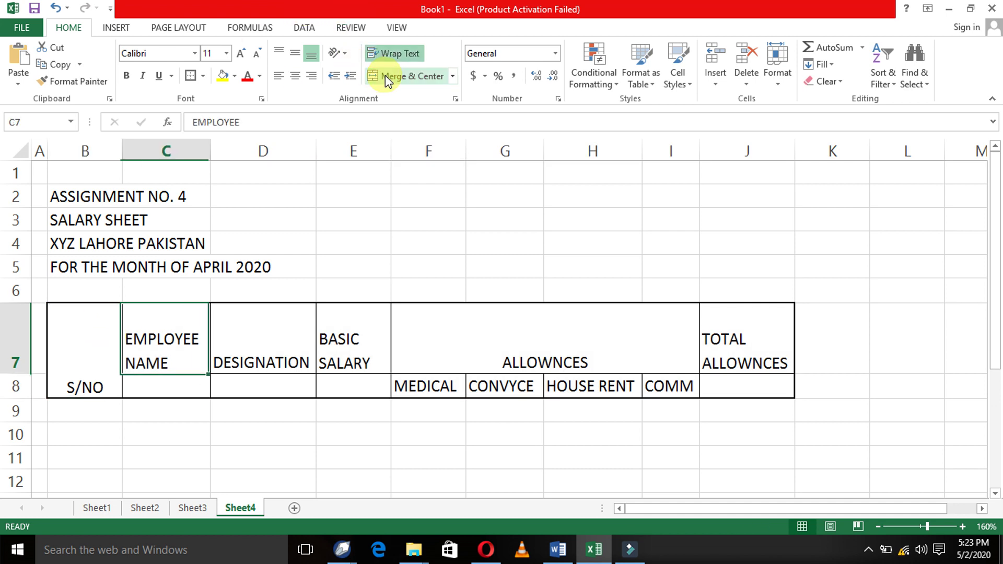
key(shift+Down)
click(384, 75)
key(Right)
key(shift+Down)
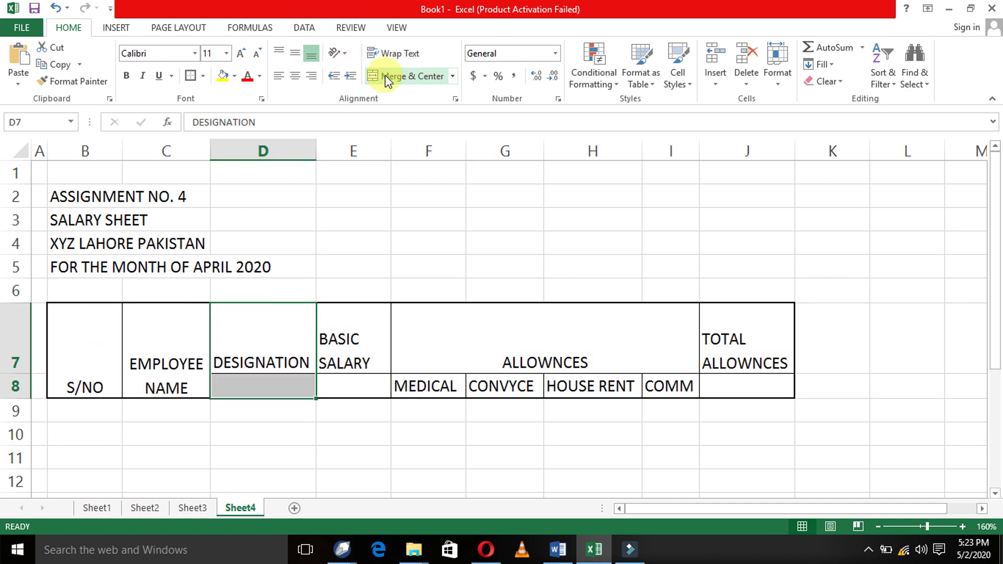
click(385, 75)
key(Right)
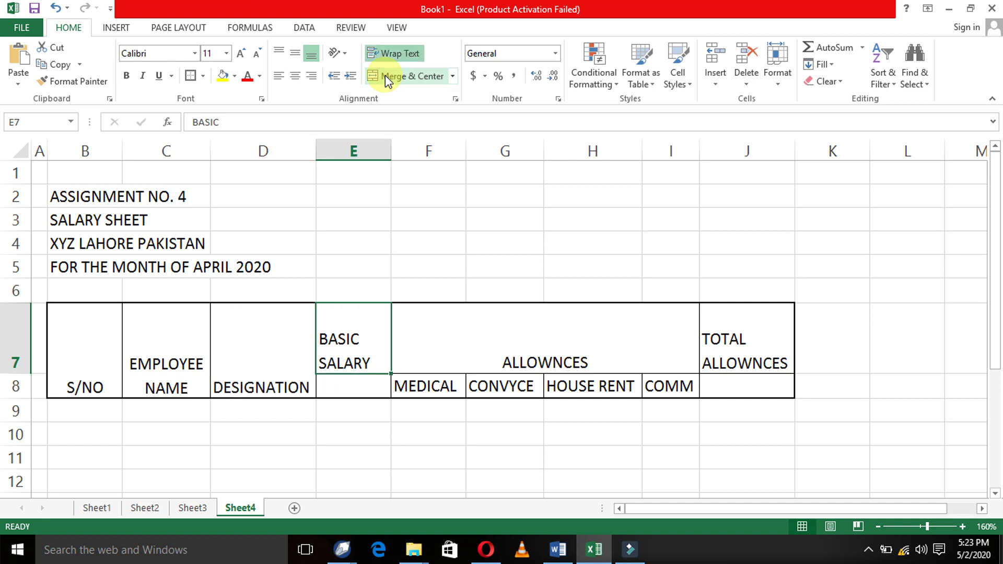
key(shift+Down)
click(384, 76)
key(Right)
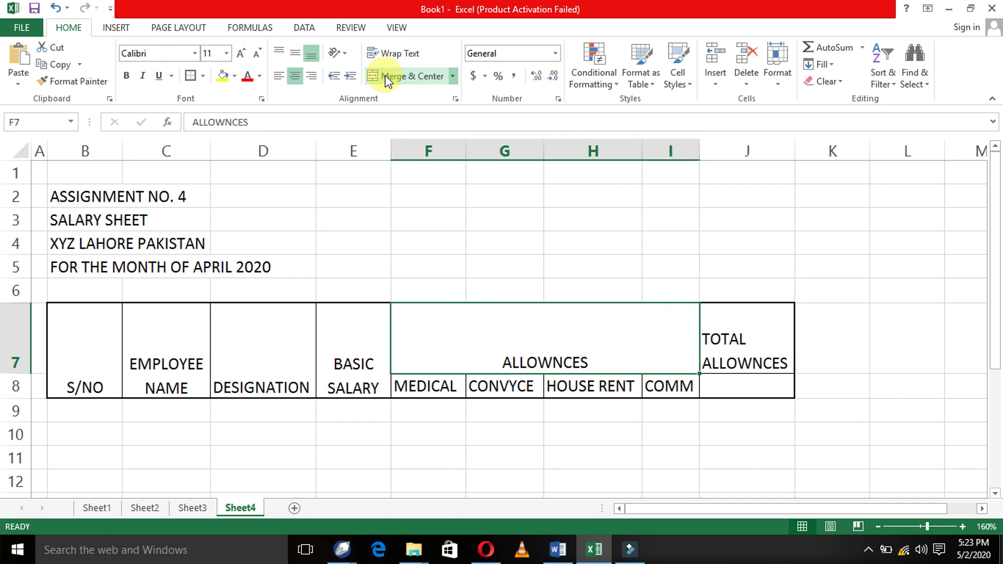
key(Right)
key(shift+Down)
click(385, 75)
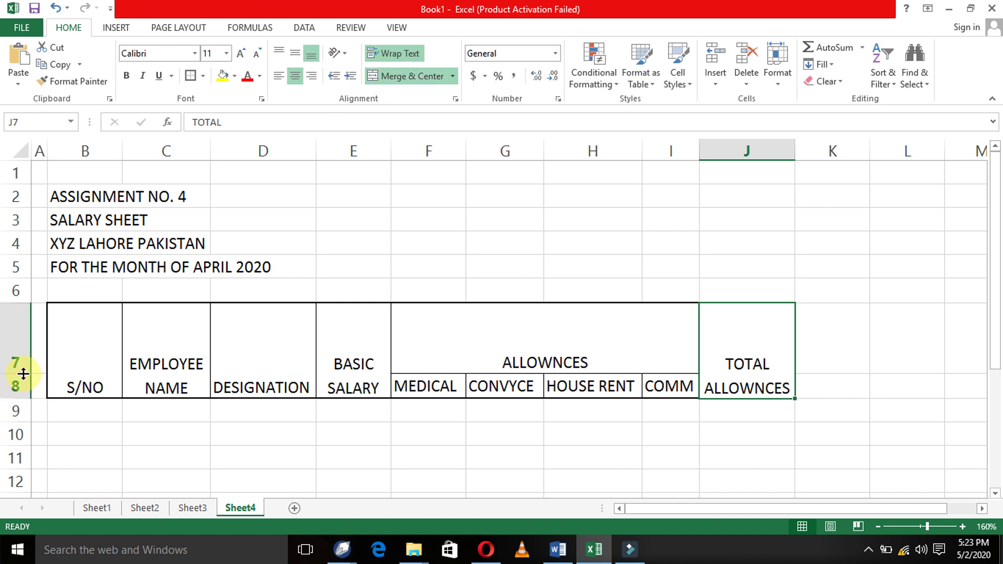
- Shorten row 7 to about 21 points and middle-align the header text in B7:I8
drag(23, 374, 26, 333)
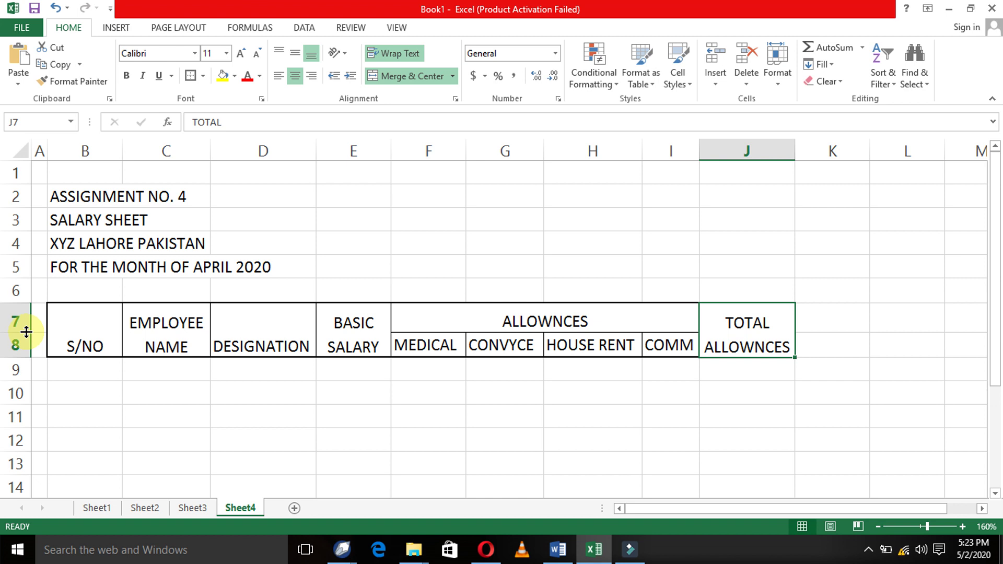
click(156, 385)
click(80, 319)
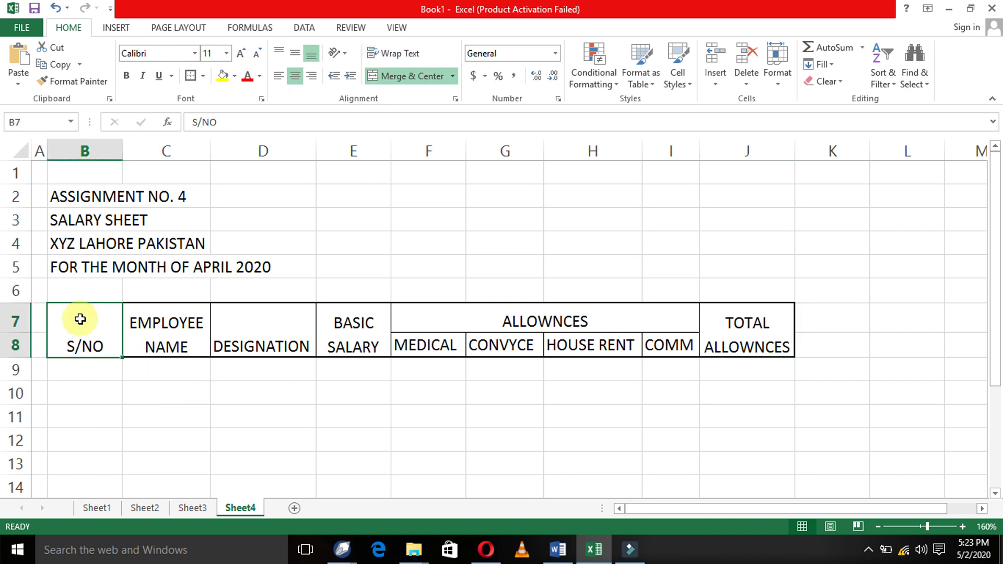
key(ctrl+shift+Right)
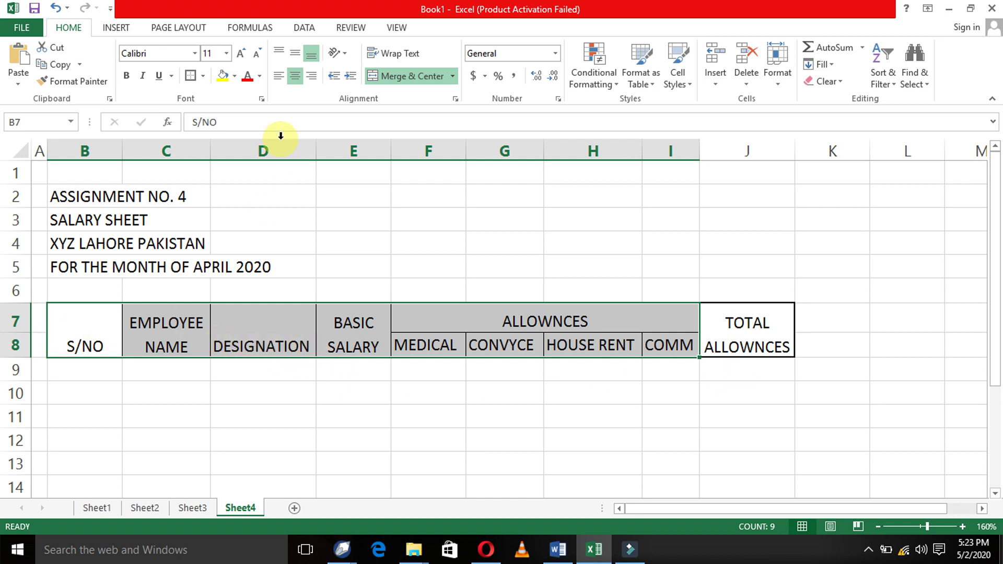
click(297, 55)
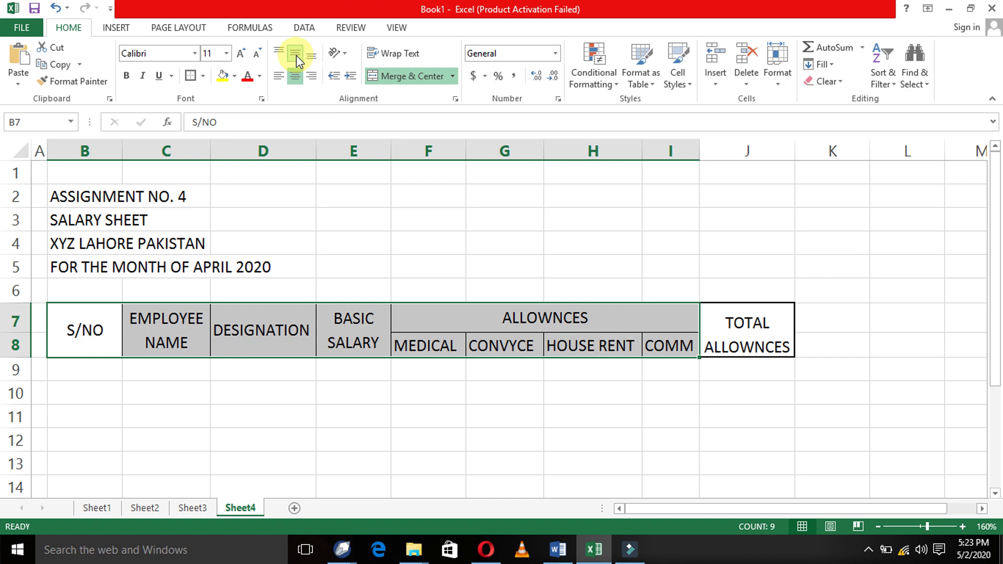
click(293, 405)
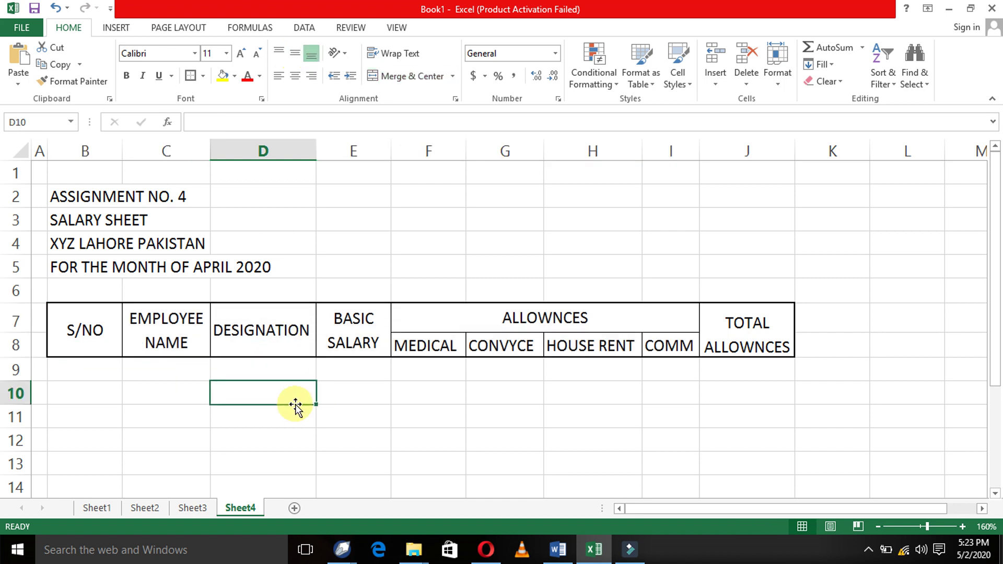
click(104, 388)
- Merge and centre the ASSIGNMENT NO. 4 and SALARY SHEET titles across columns B–J
click(79, 196)
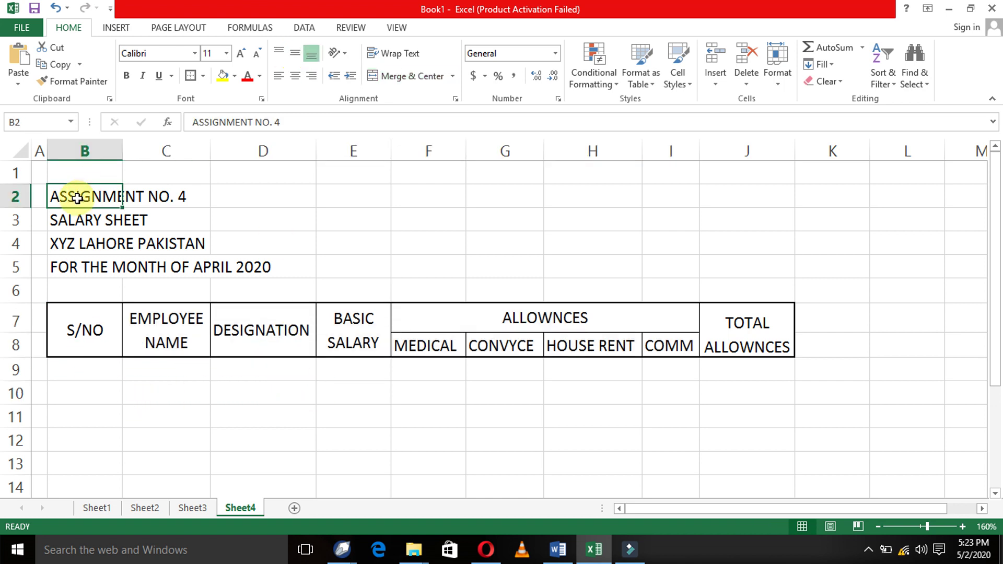
key(shift+Right)
key(shift+Right)
key(shift+Right)
key(shift+Right)
key(shift+Right)
key(shift+Right)
key(shift+Right)
key(shift+Right)
key(shift+Right)
key(shift+Left)
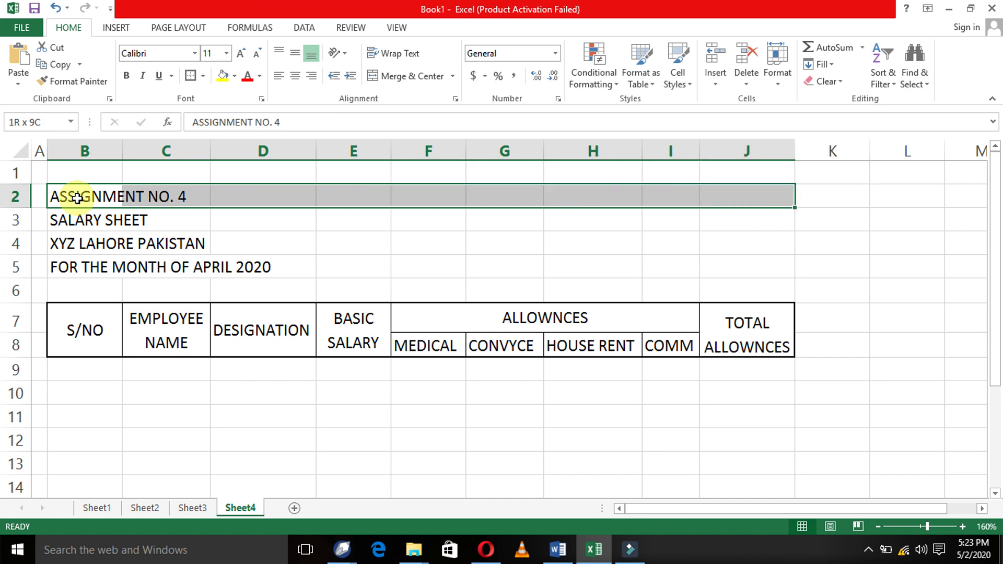
click(414, 75)
key(Down)
key(shift+Right)
key(shift+Right)
key(shift+Right)
key(shift+Right)
key(shift+Right)
key(shift+Right)
key(shift+Right)
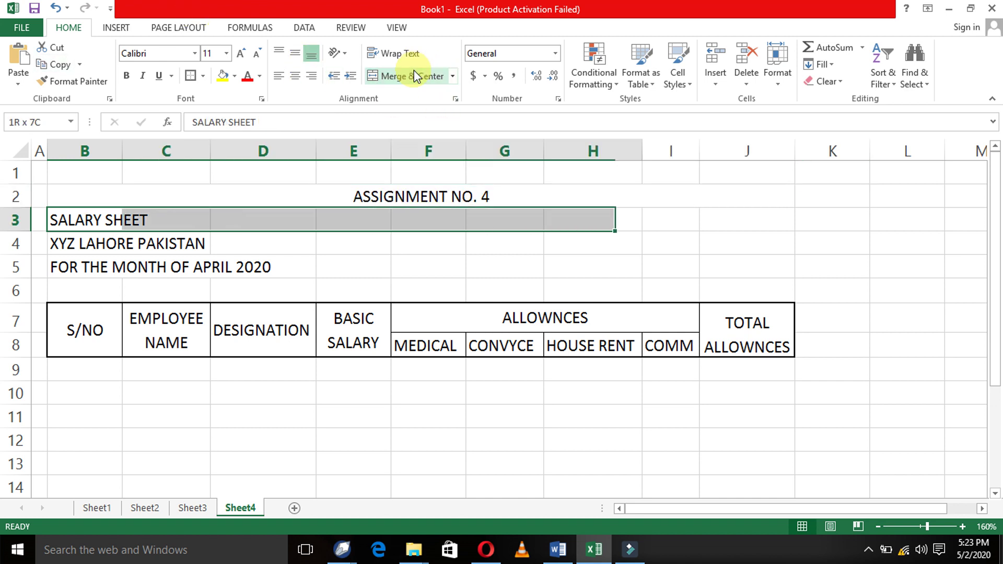
key(shift+Right)
click(414, 75)
- Merge and centre the XYZ LAHORE PAKISTAN and April 2020 title lines across B–J
key(Down)
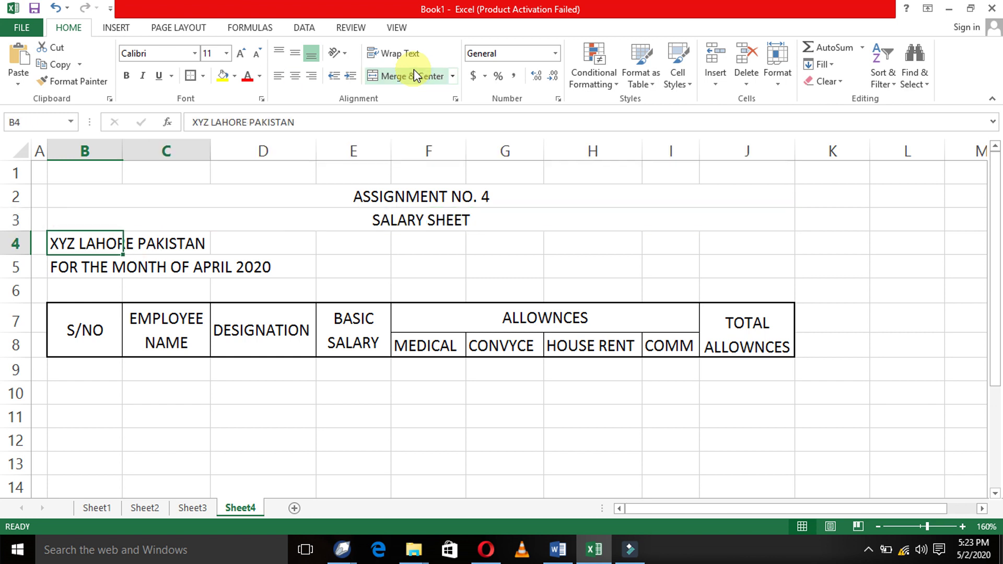
key(shift+Right)
key(shift+Right)
key(shift+Right)
key(shift+Right)
key(shift+Right)
key(shift+Right)
key(shift+Right)
key(shift+Right)
click(414, 73)
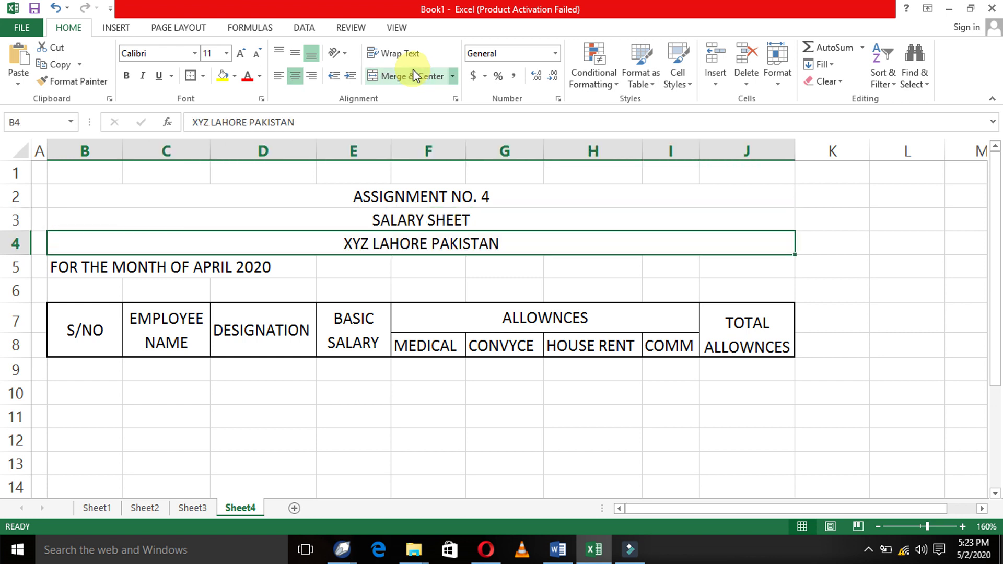
key(Down)
key(shift+Right)
key(shift+Right)
key(shift+Right)
key(shift+Right)
key(shift+Right)
key(shift+Right)
key(shift+Right)
key(shift+Right)
key(shift+Right)
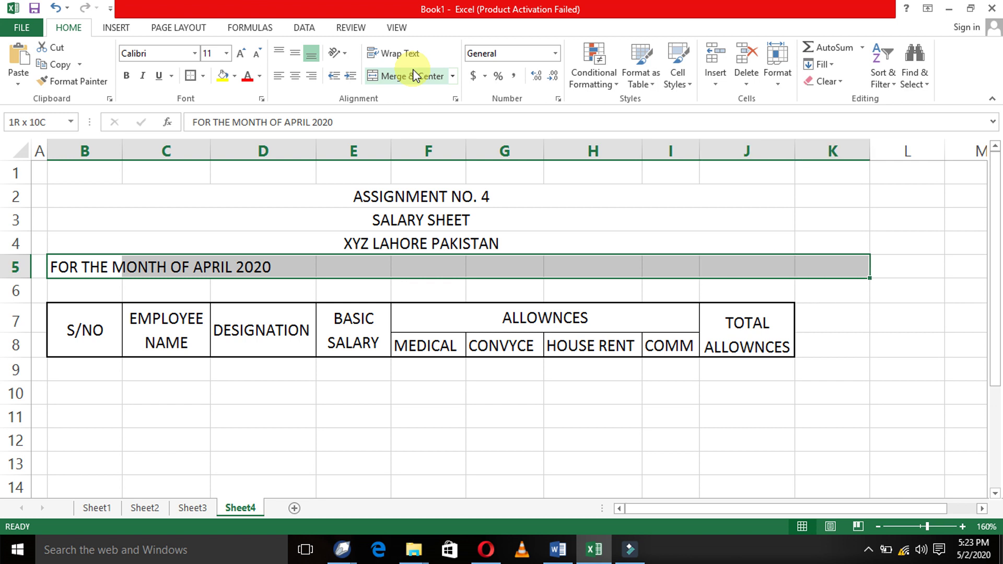
key(shift+Left)
click(413, 75)
- Make the four title lines in rows 2–5 bold
key(Up)
key(Up)
key(Up)
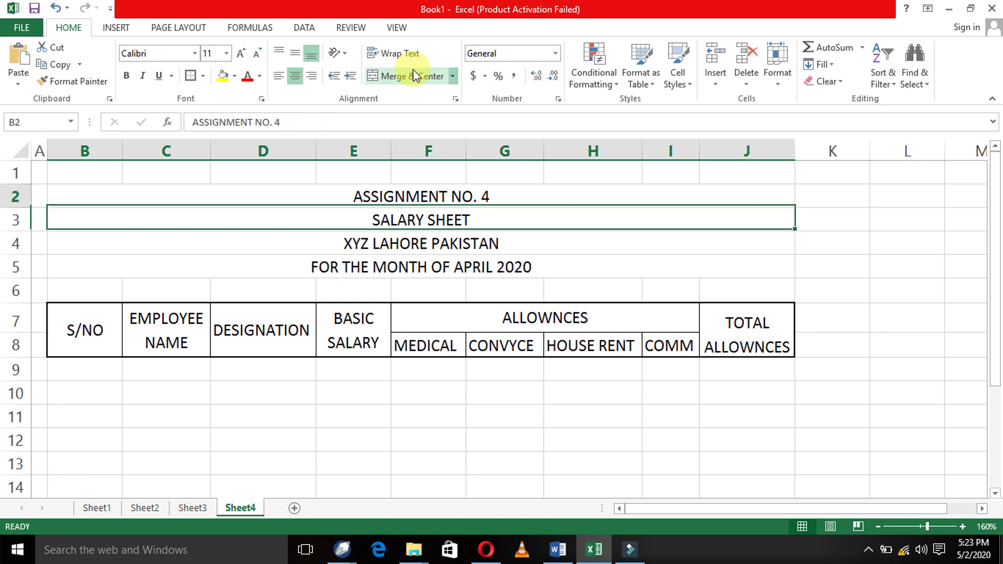
key(shift+Down)
key(shift+Down)
key(shift+Down)
key(ctrl+b)
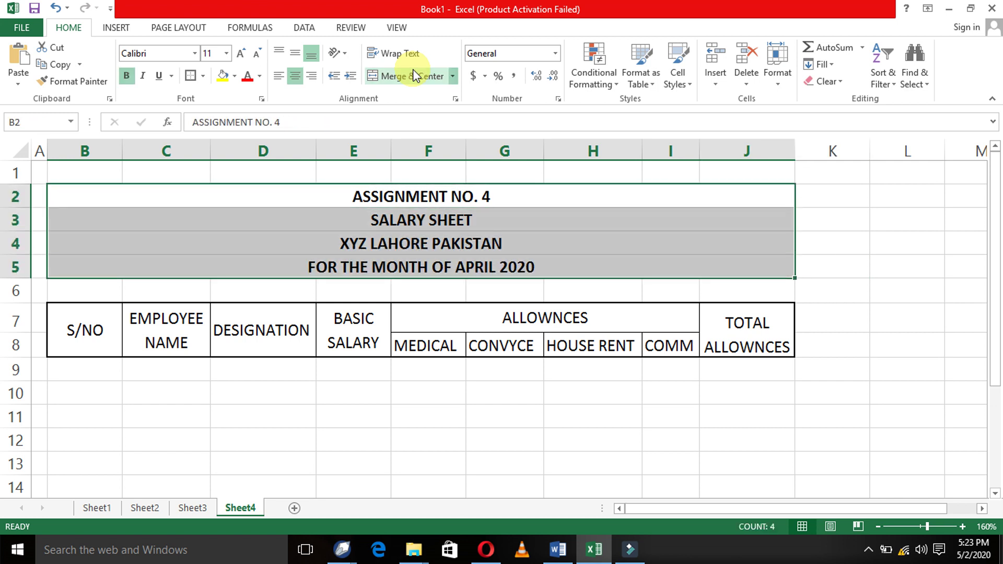
key(Down)
key(Down)
key(Down)
key(Down)
key(Down)
key(Down)
key(Down)
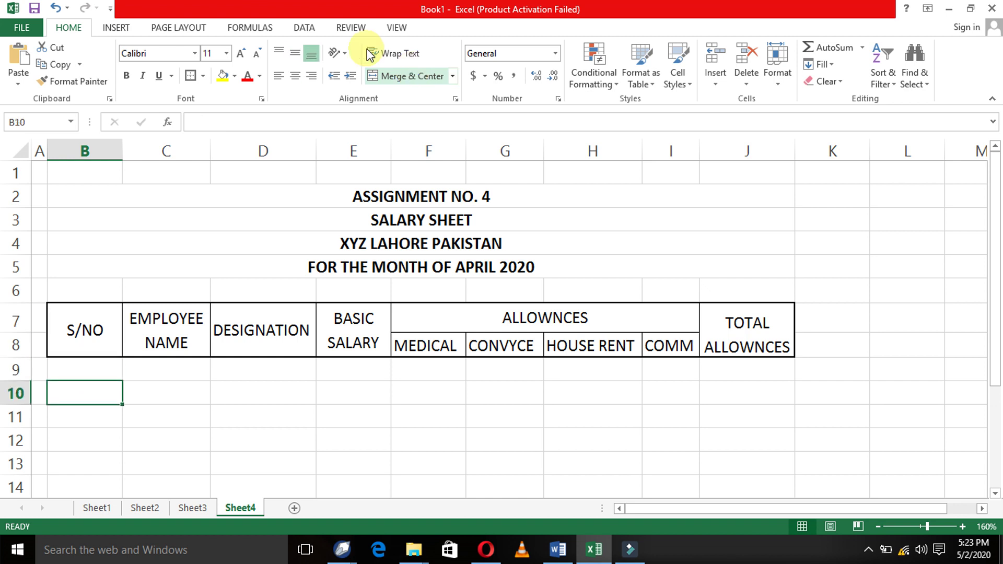
- Autofit column B to S/NO, enter serial number 1 in B10, and centre row B10:J10
double_click(121, 148)
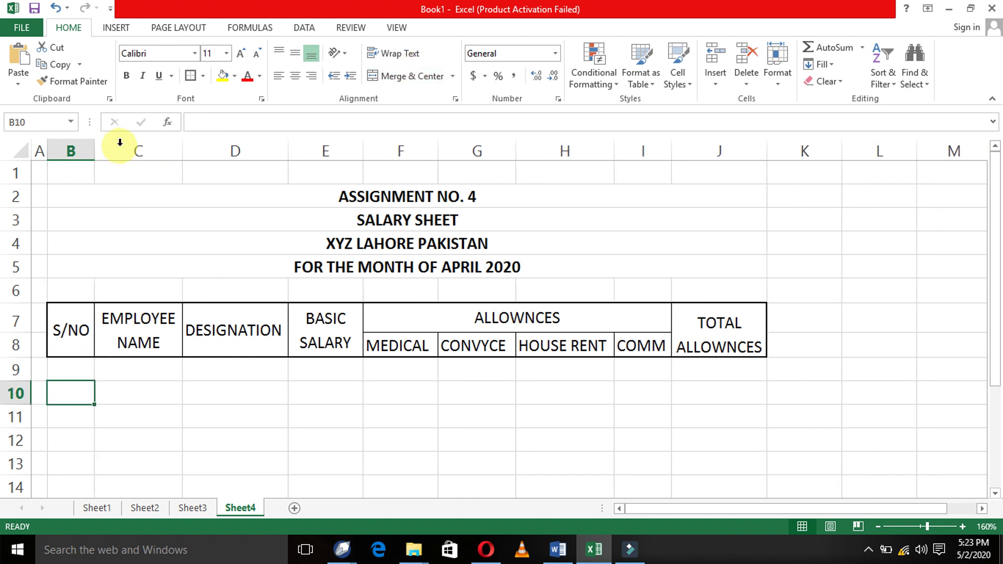
text(1)
key(Return)
key(Up)
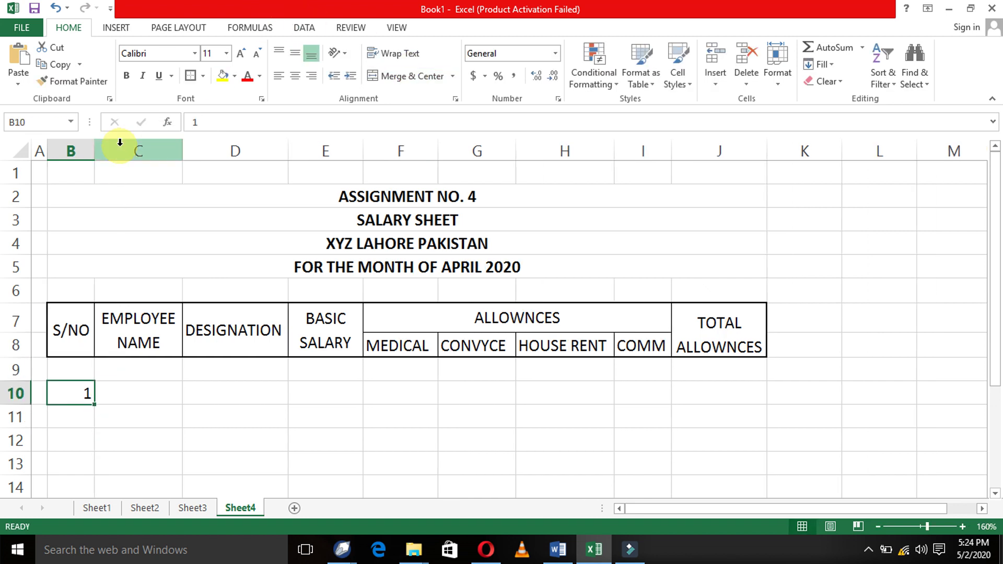
key(shift+Right)
key(shift+Right)
key(shift+Right)
key(shift+Right)
key(shift+Right)
key(shift+Right)
key(shift+Right)
key(shift+Right)
key(shift+Right)
key(shift+Left)
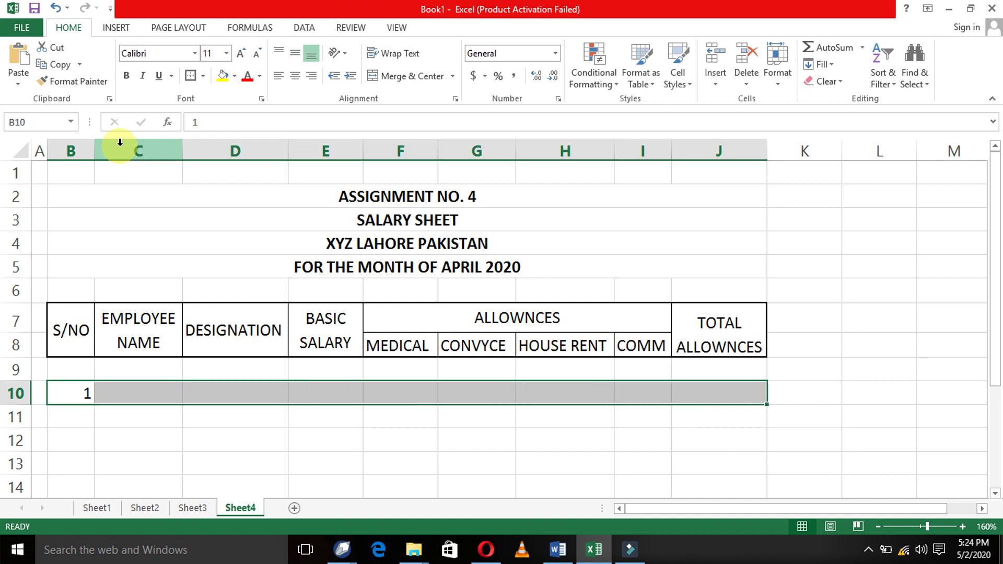
click(295, 75)
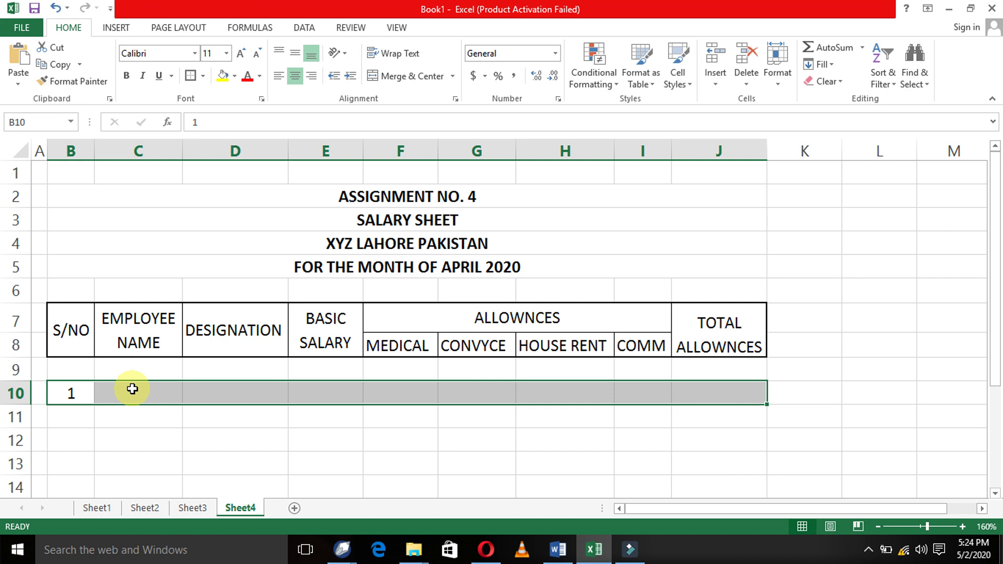
- Enter the first employee's full name in C10, autofit column C, and left-align it
key(Down)
key(Up)
key(Up)
key(Up)
key(Right)
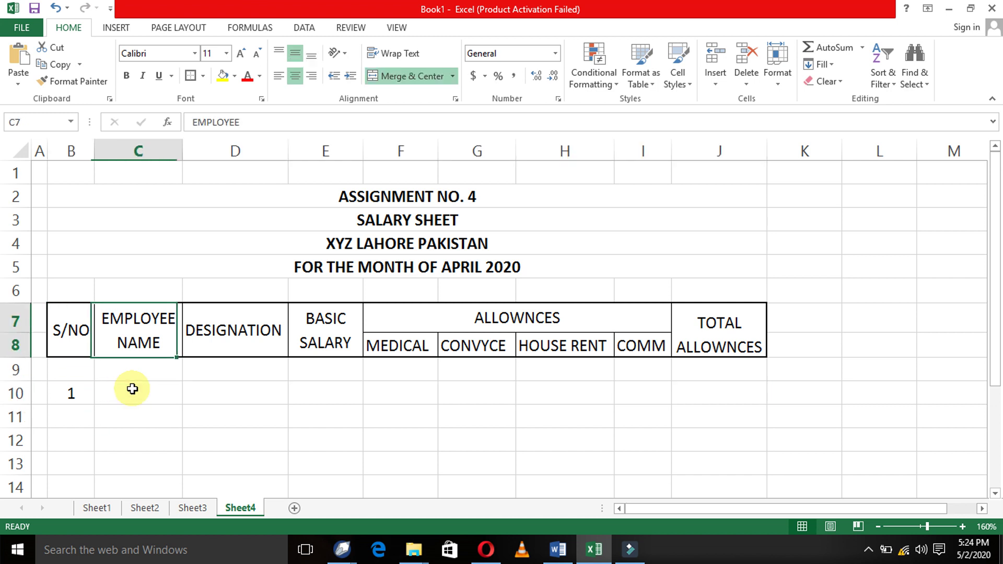
key(Down)
key(Down)
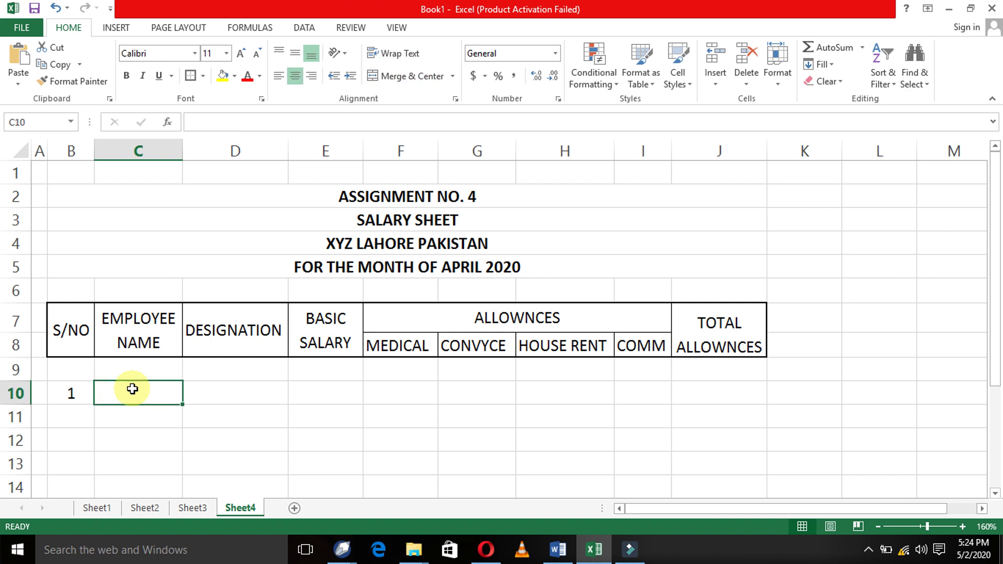
key(Return)
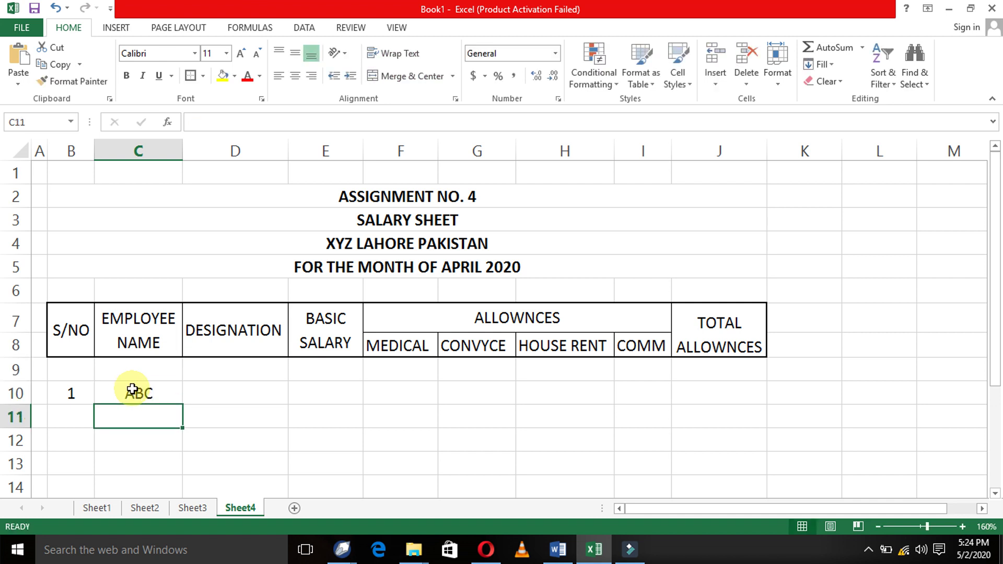
click(132, 389)
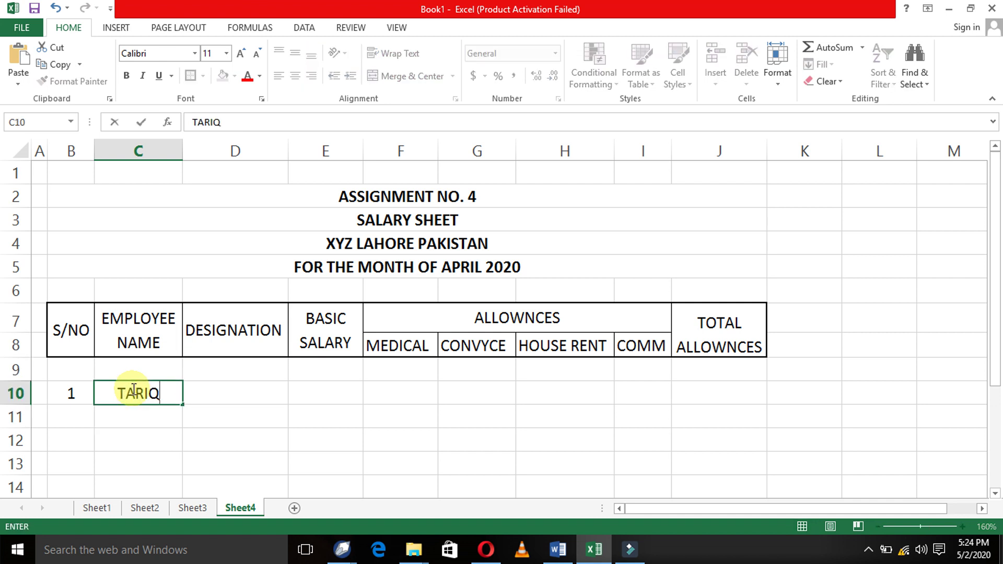
key(Return)
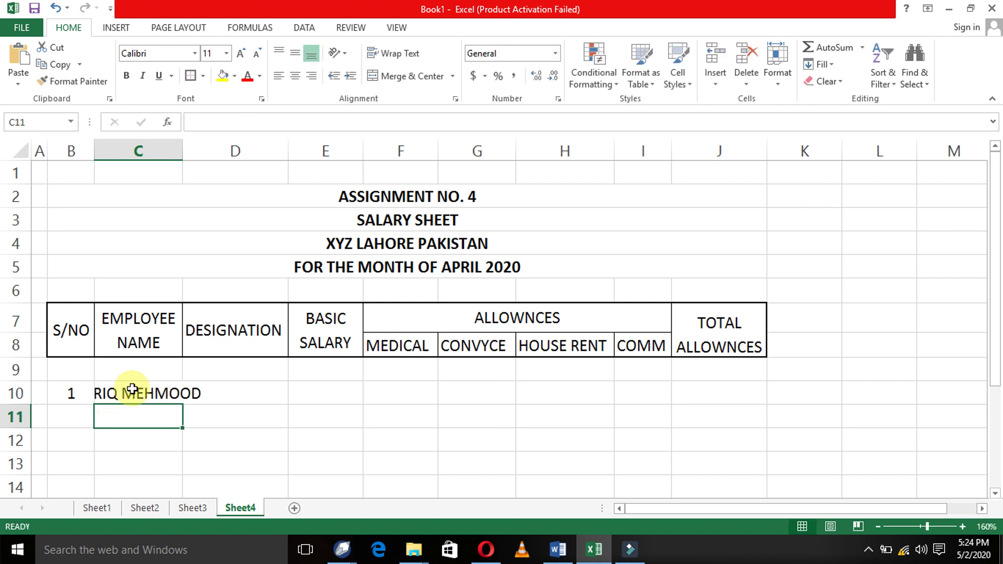
double_click(183, 149)
click(206, 389)
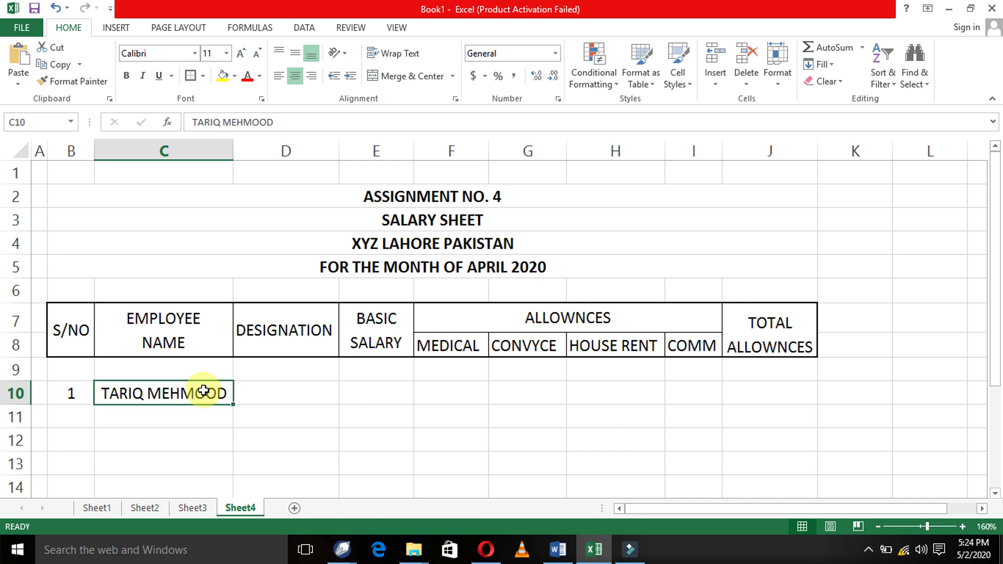
click(279, 76)
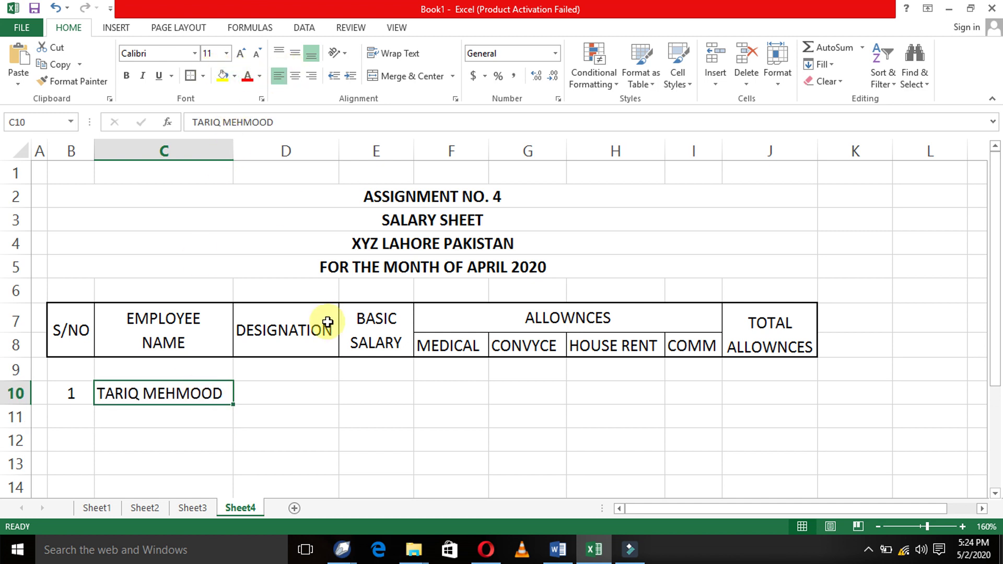
- Enter designation G.M in D10 and basic salary 50000 in E10, removing an extra zero
click(299, 391)
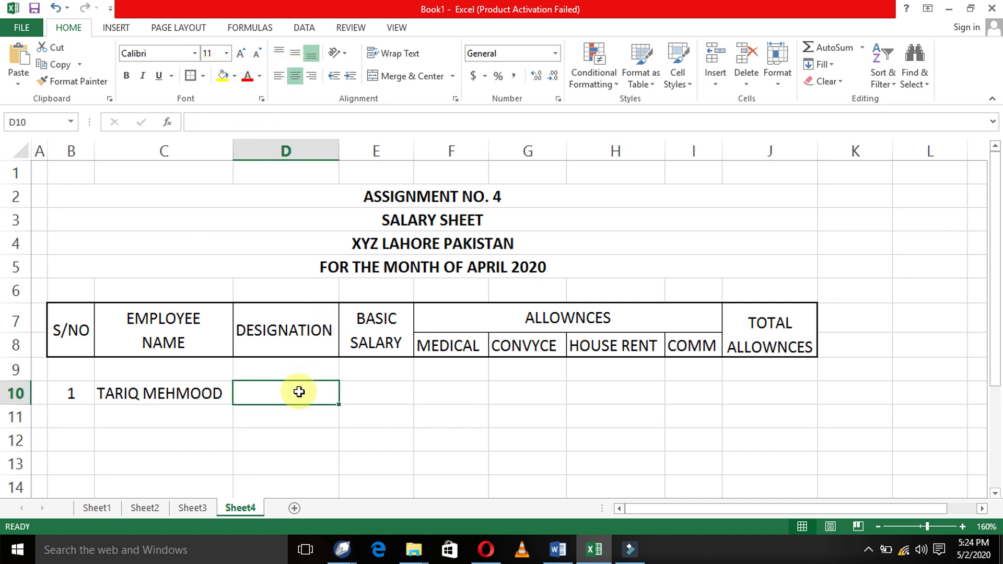
text(G.M)
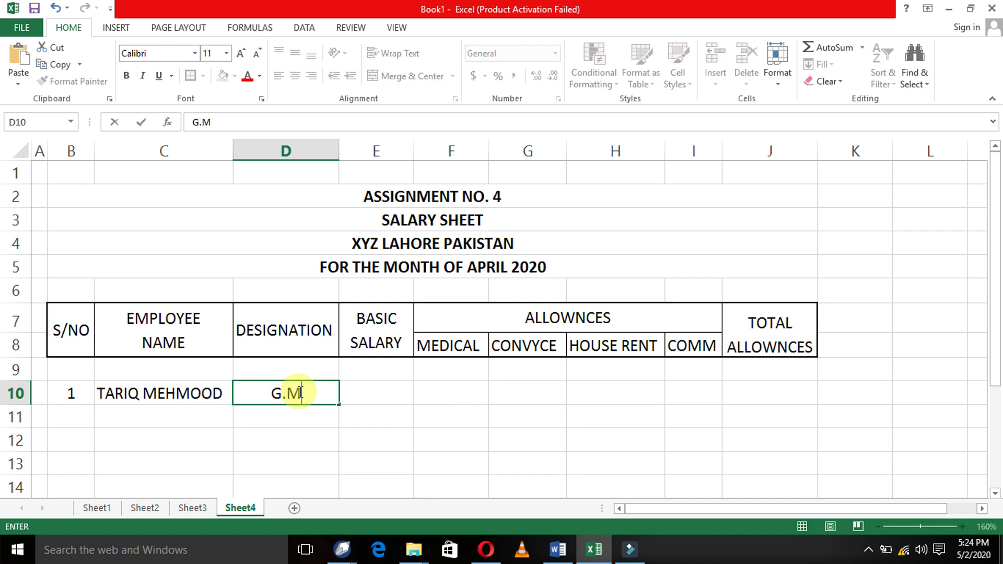
key(Return)
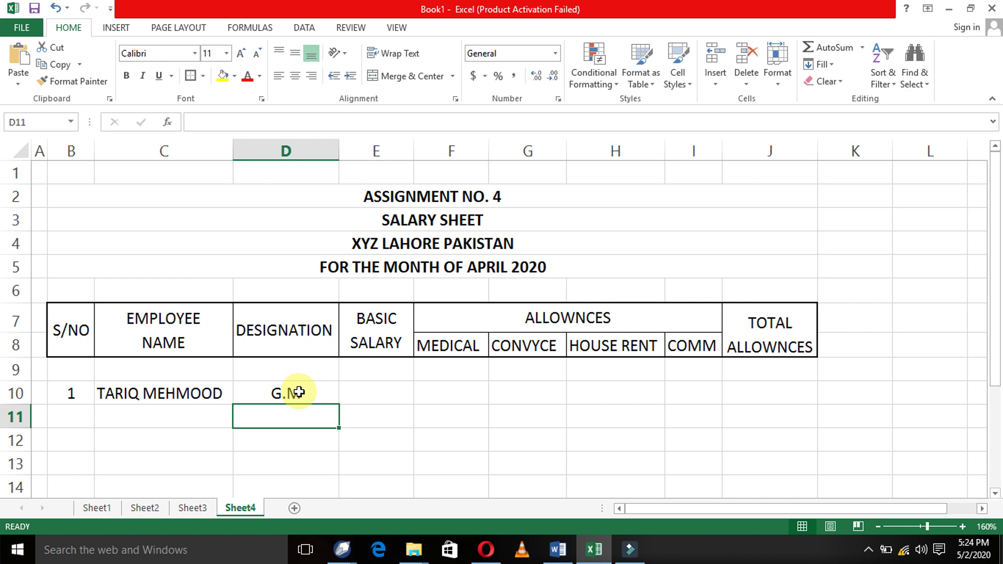
key(Right)
key(Up)
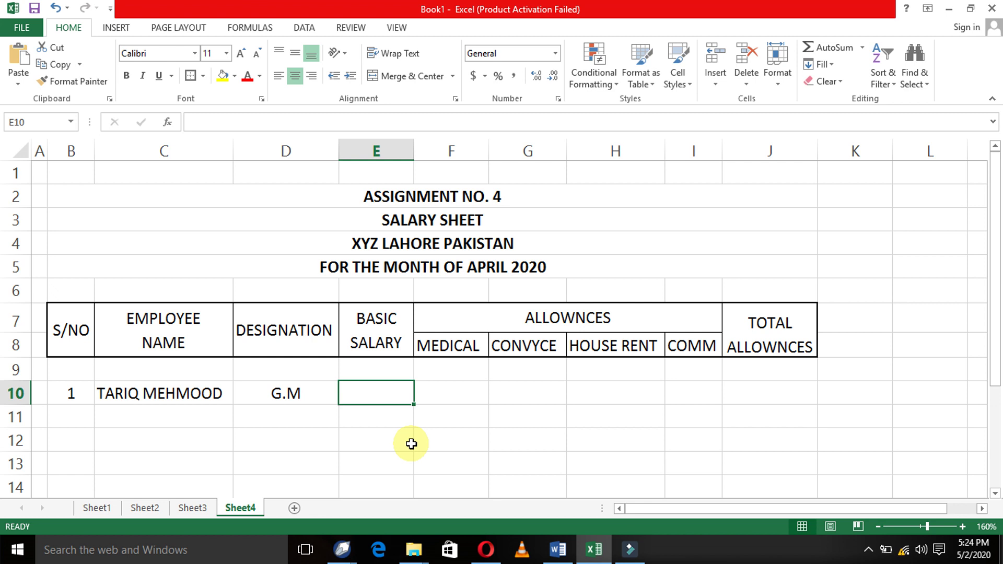
text(5000)
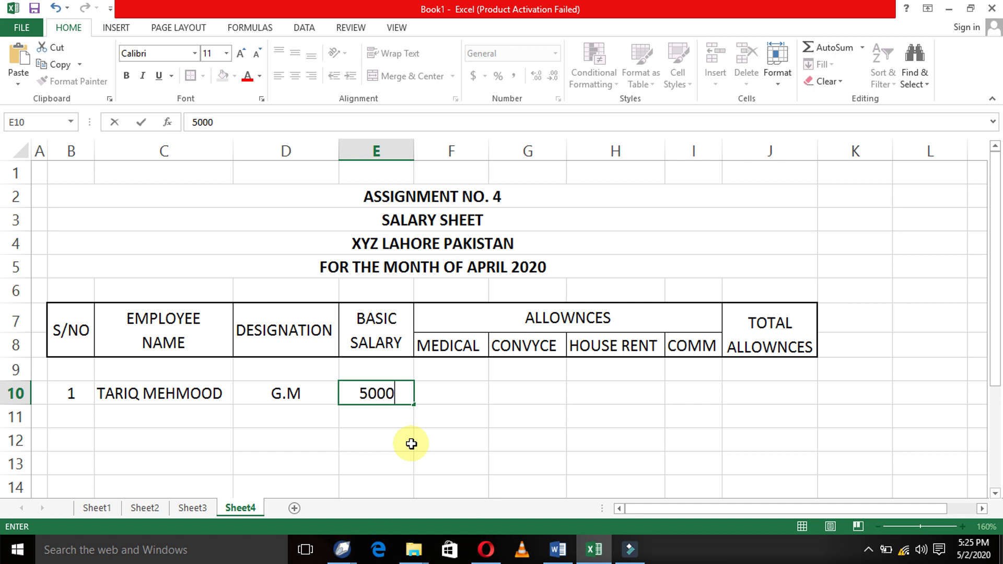
text(00)
key(Return)
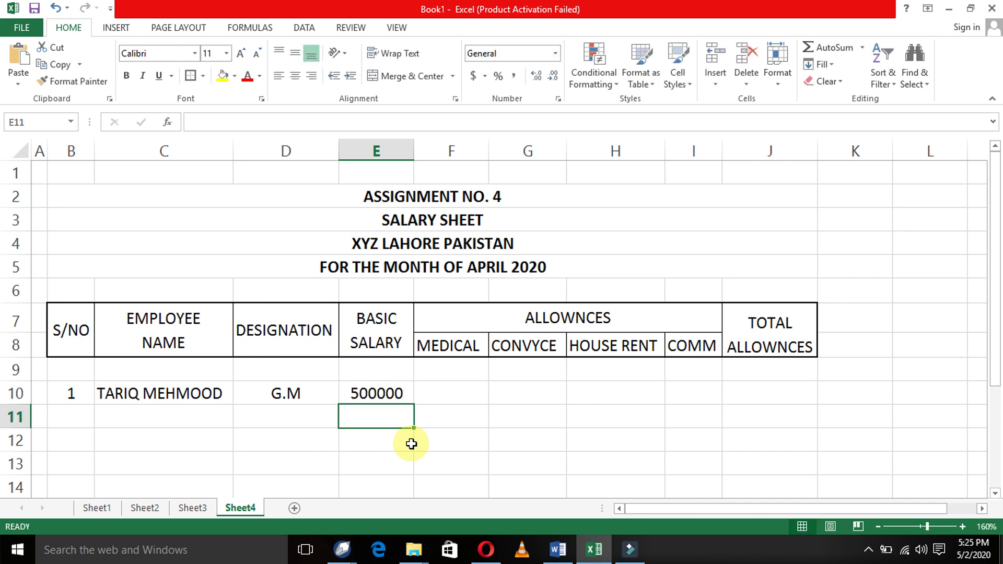
key(Up)
key(F2)
key(Left)
key(Left)
key(Left)
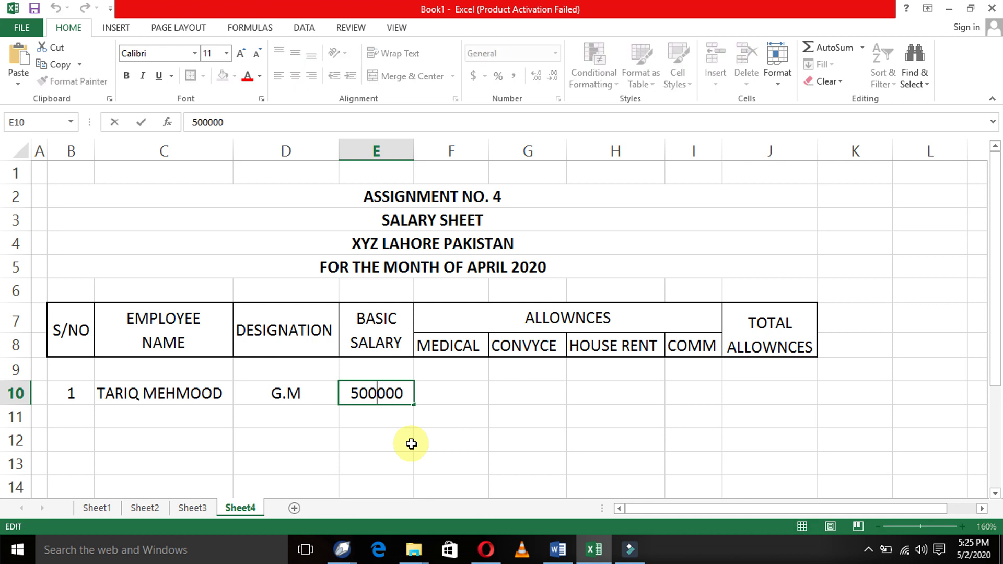
key(BackSpace)
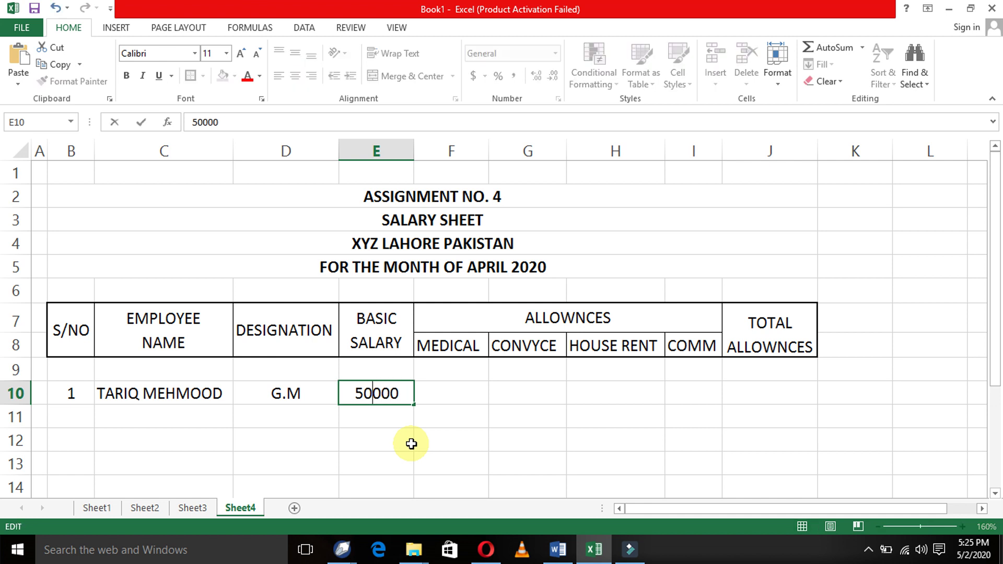
key(Return)
key(Up)
key(Right)
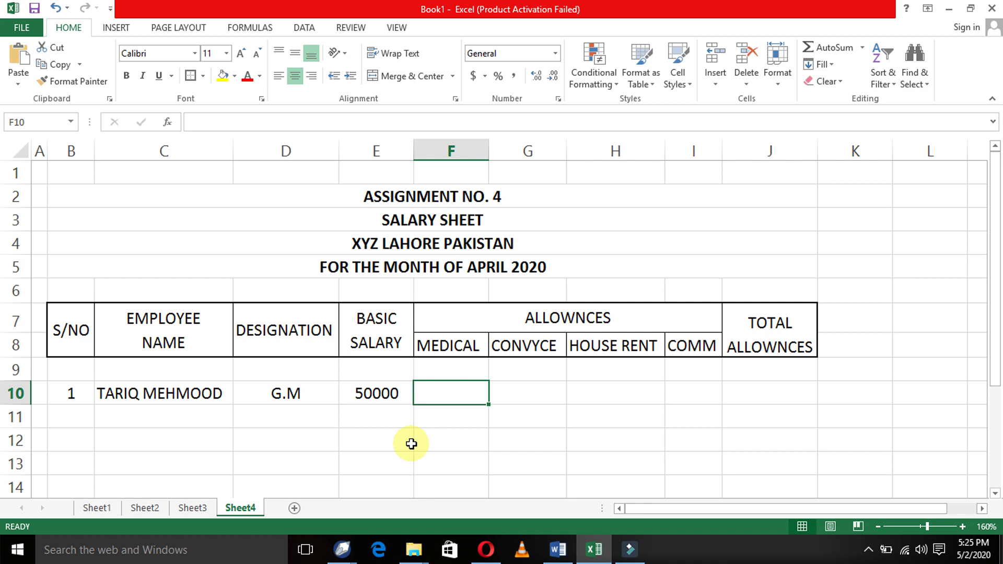
- Type the condition note 'BASIC > 150000' into cell F13
key(Down)
key(Down)
key(Down)
key(Down)
key(Down)
key(Down)
key(Down)
key(Down)
key(Down)
key(Down)
key(Down)
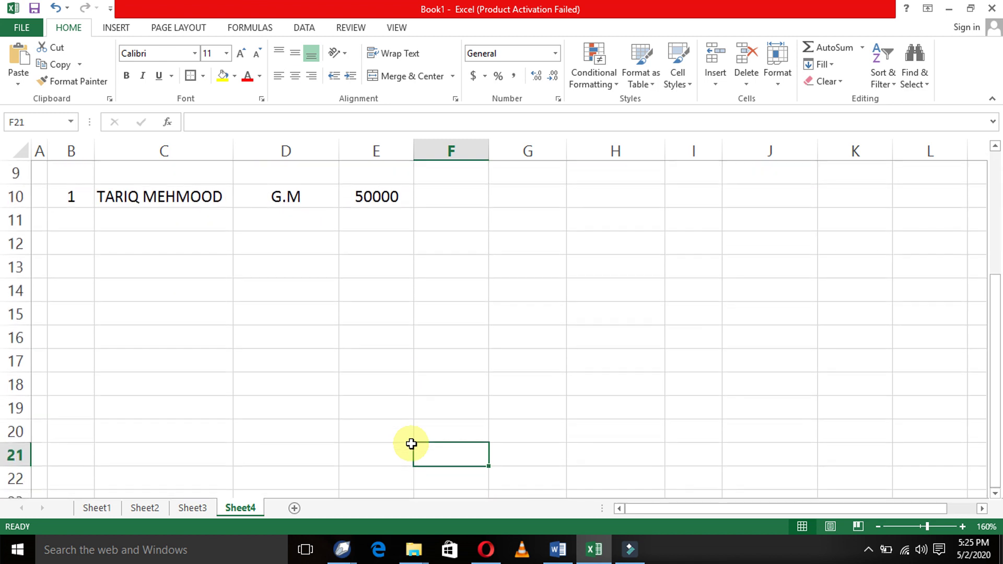
key(Up)
key(Up)
key(Up)
key(Up)
key(Up)
key(Up)
key(Up)
key(Up)
key(Up)
key(Up)
key(Up)
key(Up)
key(Up)
key(Up)
key(Up)
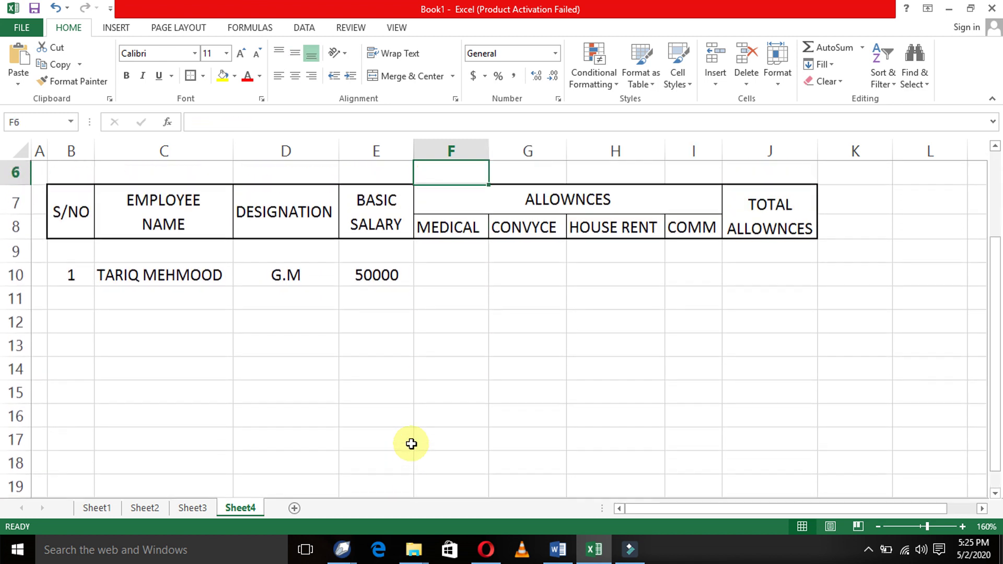
key(Down)
key(Down)
key(Down)
key(Down)
key(Down)
key(Down)
key(Down)
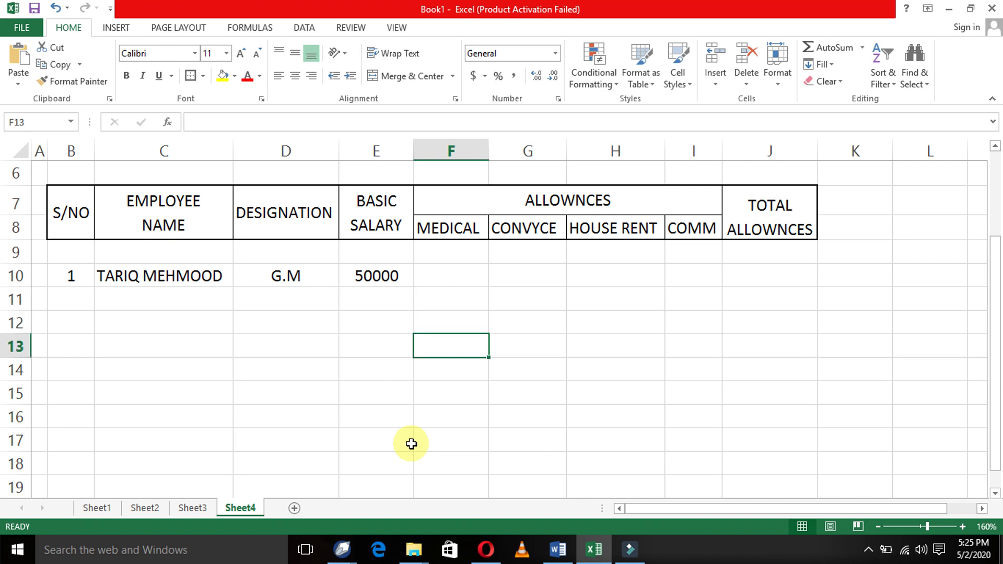
key(Left)
key(Right)
key(Left)
key(Right)
key(Right)
key(Left)
text(BASIC)
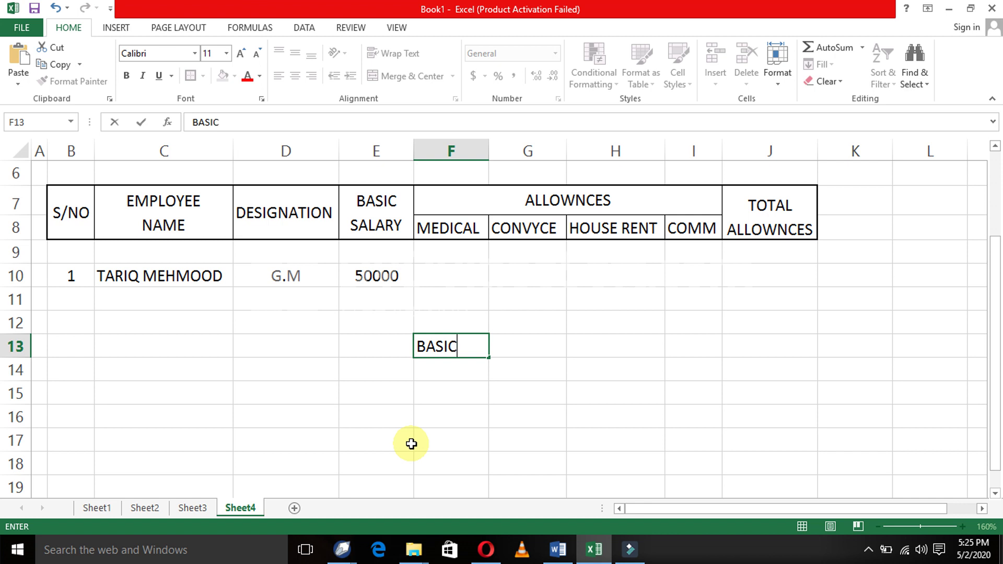
text( > 150000)
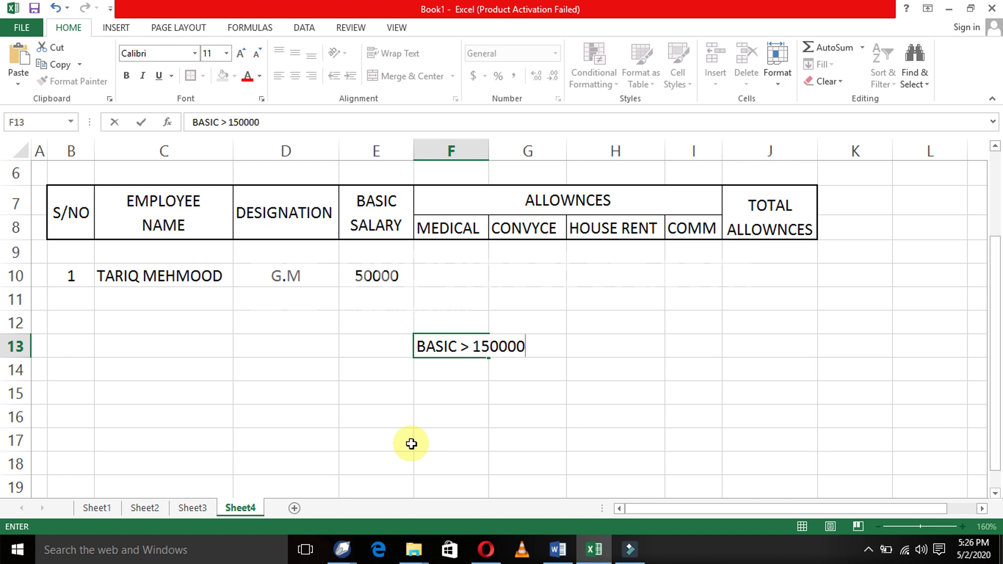
key(Return)
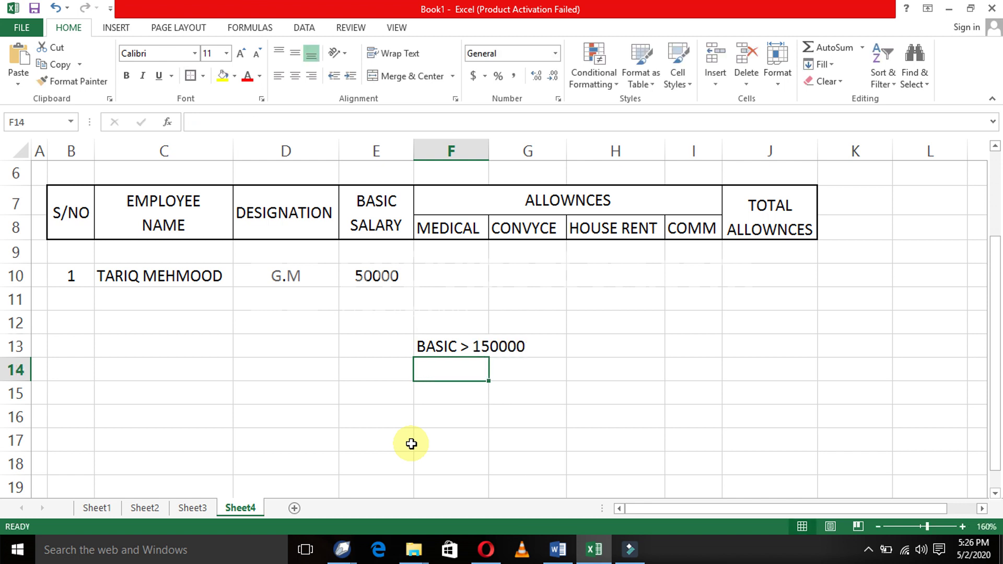
- Return to E10 and start editing the basic salary value in place
key(Up)
key(Up)
key(Left)
key(Up)
key(Up)
key(F2)
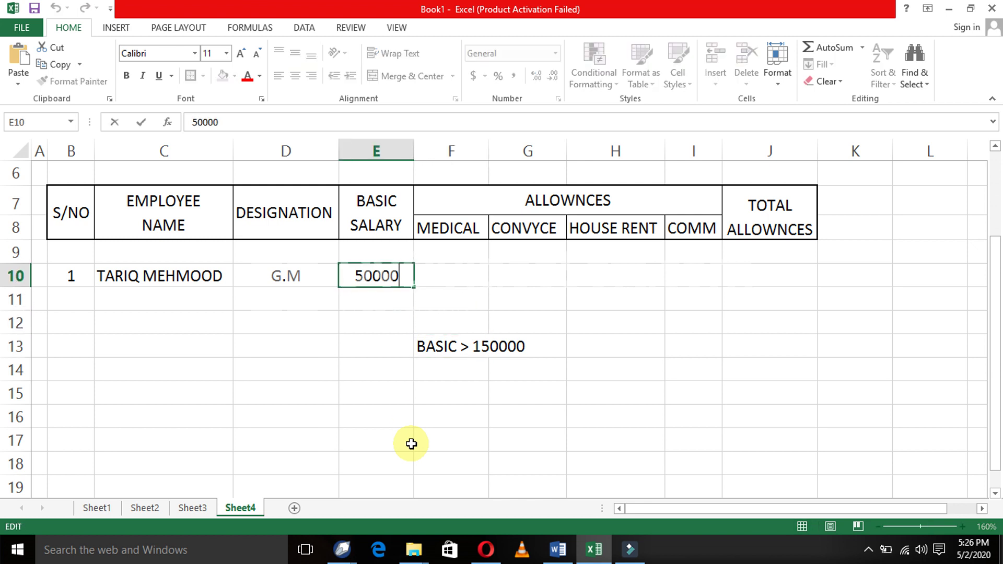
- Change the basic salary in E10 to 100000
key(Left)
key(Left)
key(Left)
key(Left)
key(Left)
key(shift+Right)
text(10)
key(Return)
- Enter a MEDICAL heading in H12
key(Down)
key(Down)
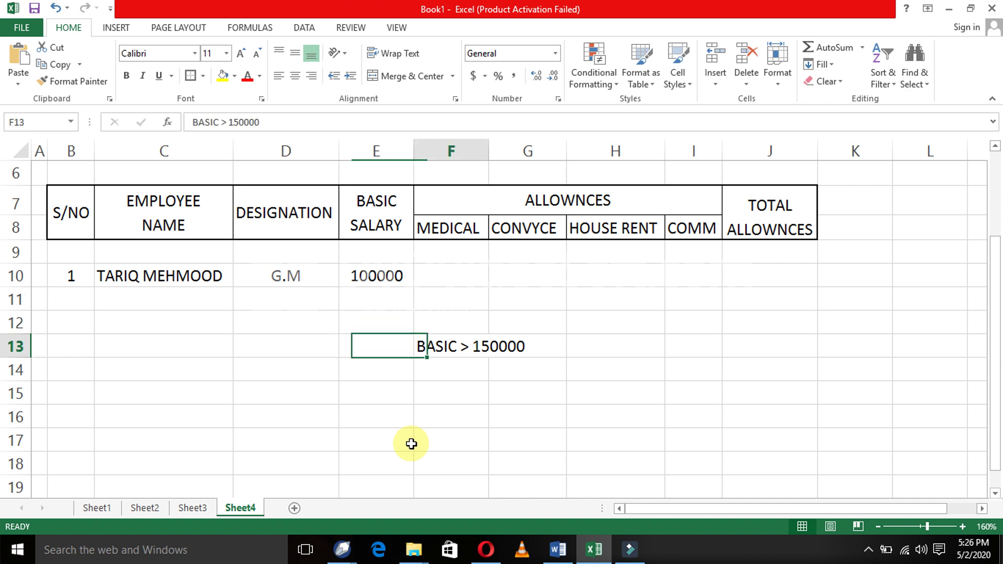
key(Right)
key(Right)
key(Right)
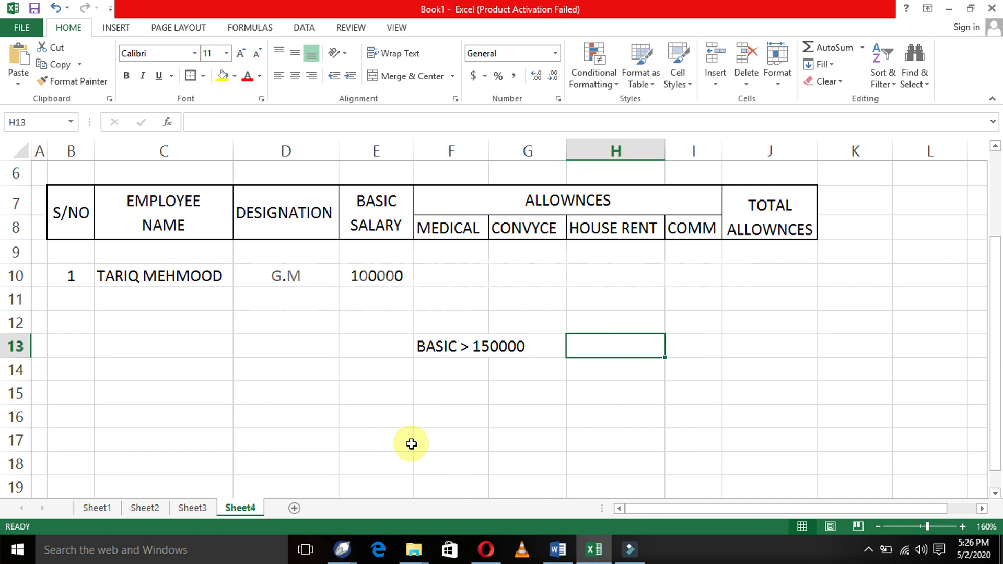
key(Up)
text(MEDICAL)
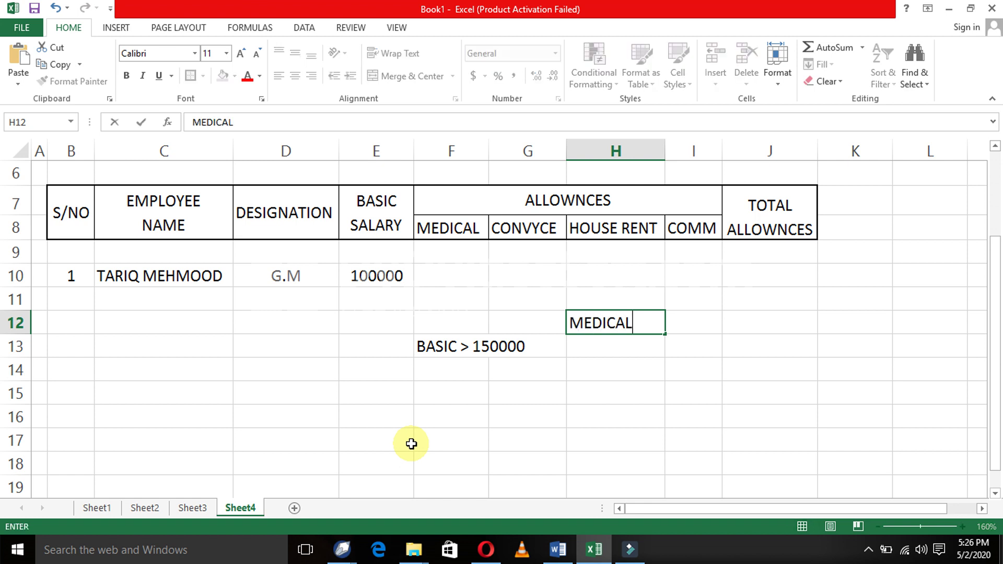
key(Return)
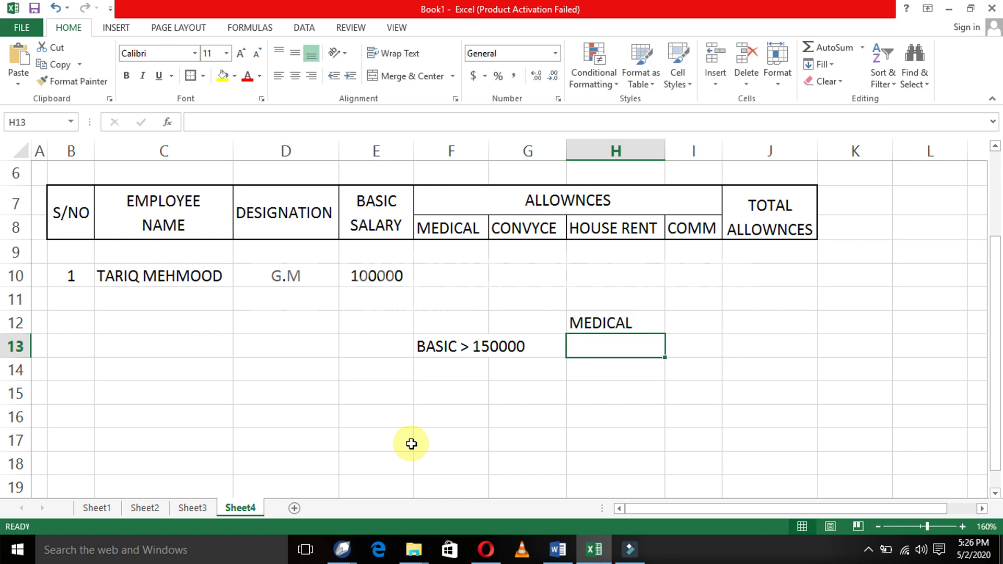
- Make the MEDICAL heading bold and underlined
key(Left)
key(Right)
key(Up)
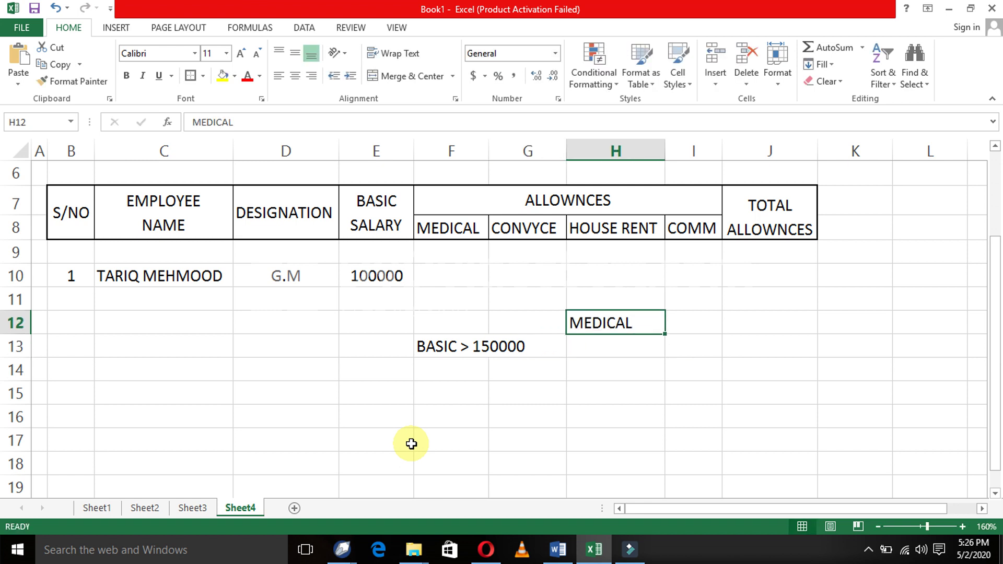
key(ctrl+b)
key(Down)
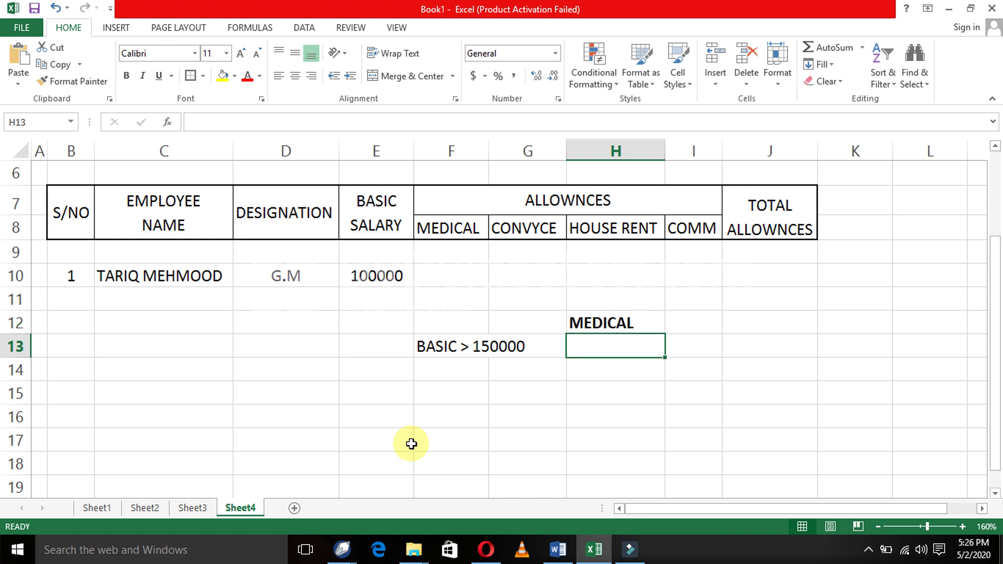
key(Up)
key(ctrl+u)
key(Down)
key(Down)
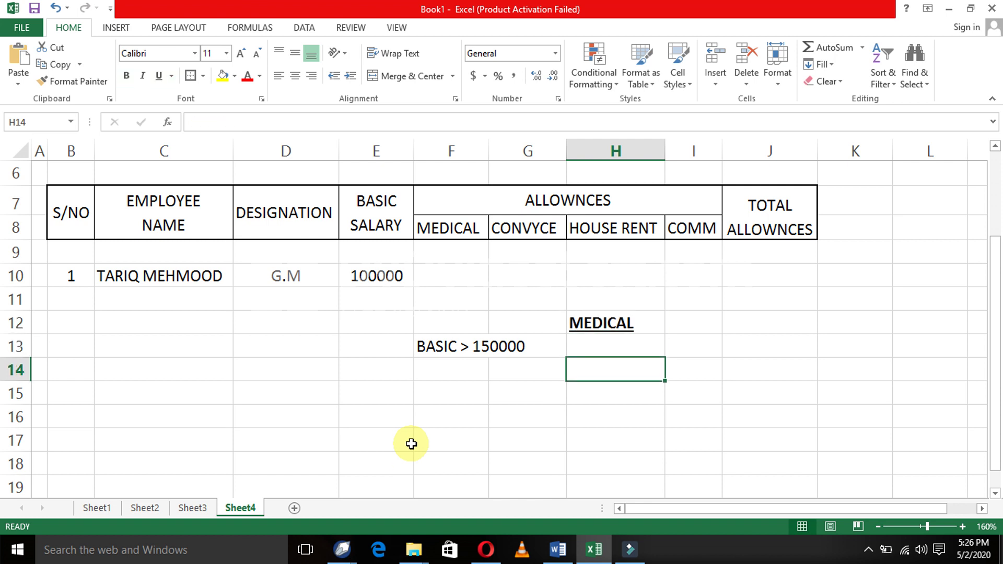
key(Up)
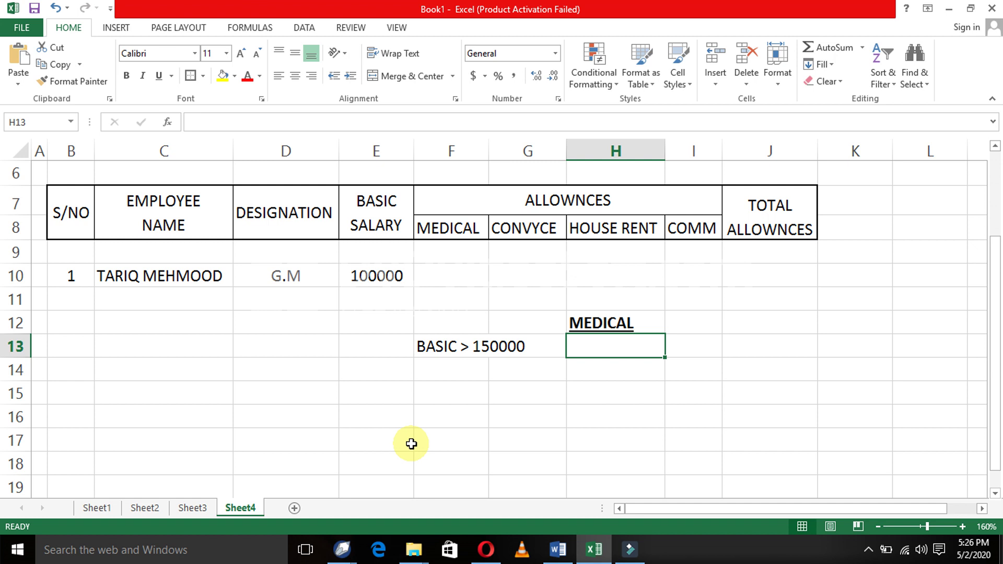
- Reword the F13 condition to BASIC SALARY > 150000 by inserting SALARY
key(Left)
key(Left)
key(Left)
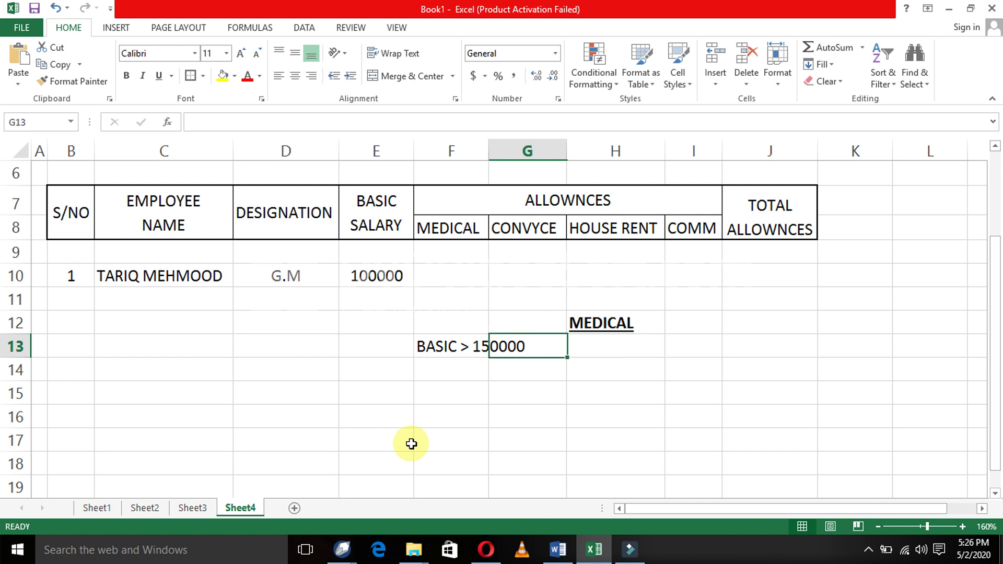
key(Right)
key(F2)
key(Left)
key(Left)
key(Left)
key(Left)
key(Left)
key(Left)
key(Left)
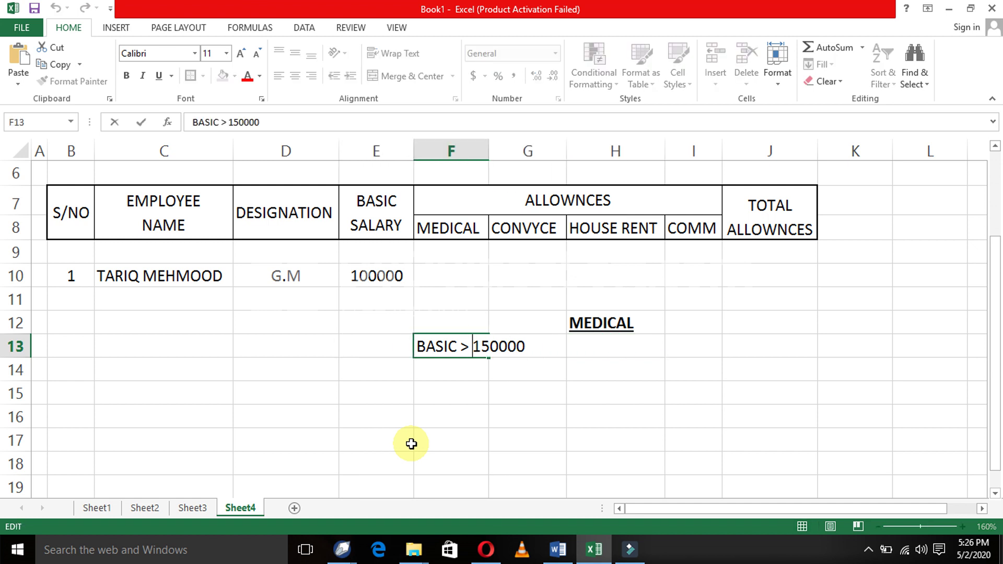
text(SALARY)
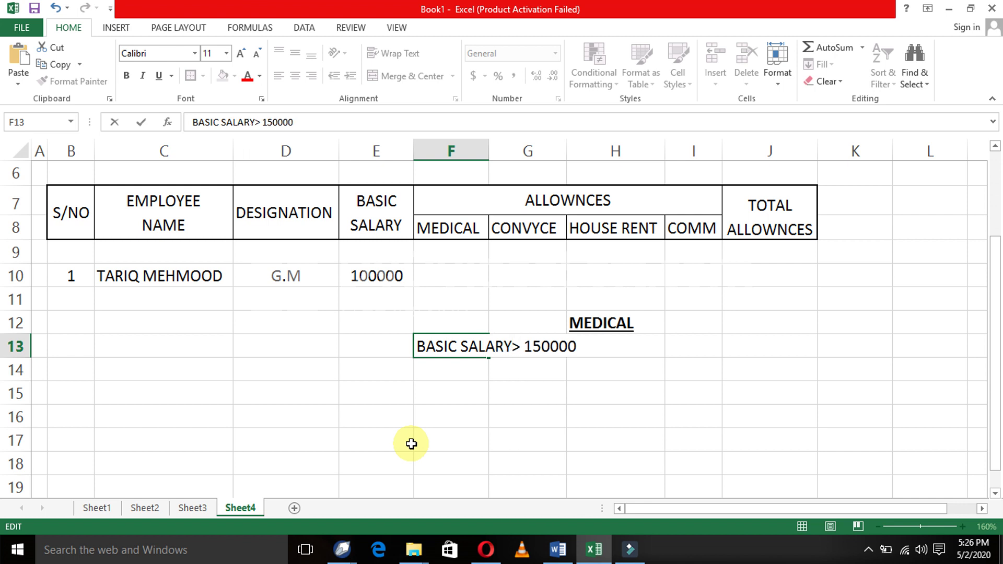
key(Return)
key(Up)
- Move the MEDICAL heading from H12 to I12 with cut and paste
key(Right)
key(Up)
key(Right)
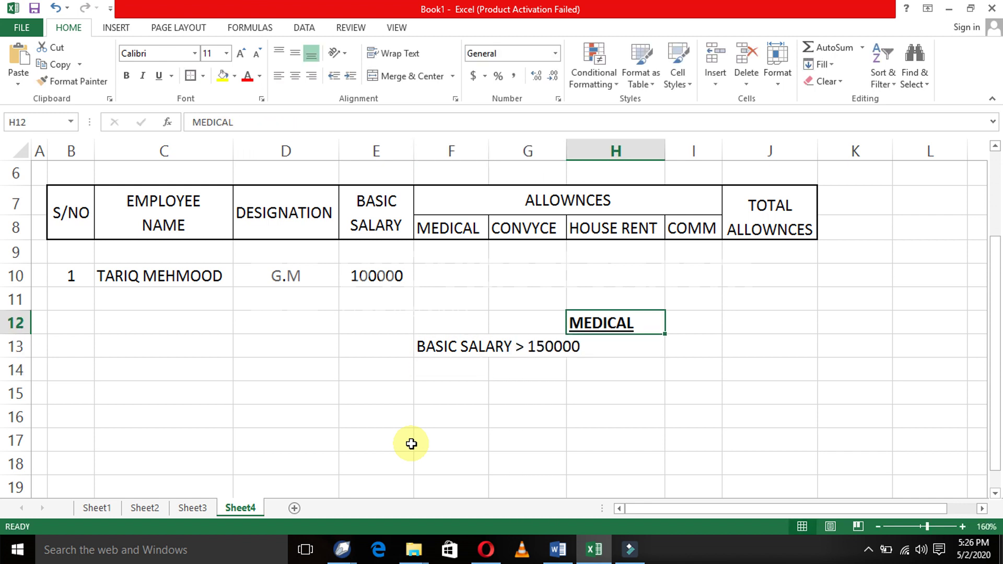
key(ctrl+x)
key(Right)
key(ctrl+v)
key(Down)
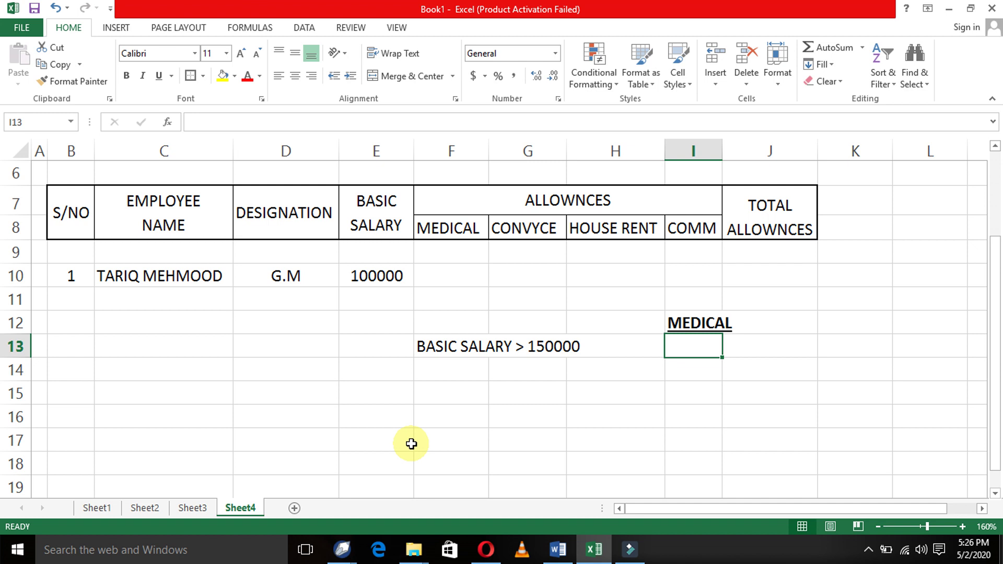
- Enter 500000 under the MEDICAL heading in I13, replacing an initial 30000
text(30000)
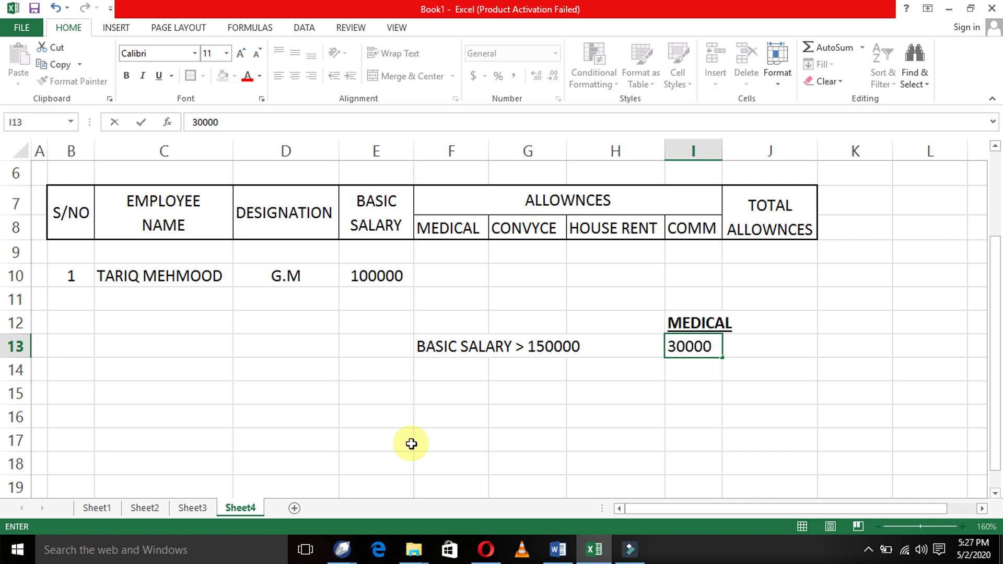
key(Return)
key(Up)
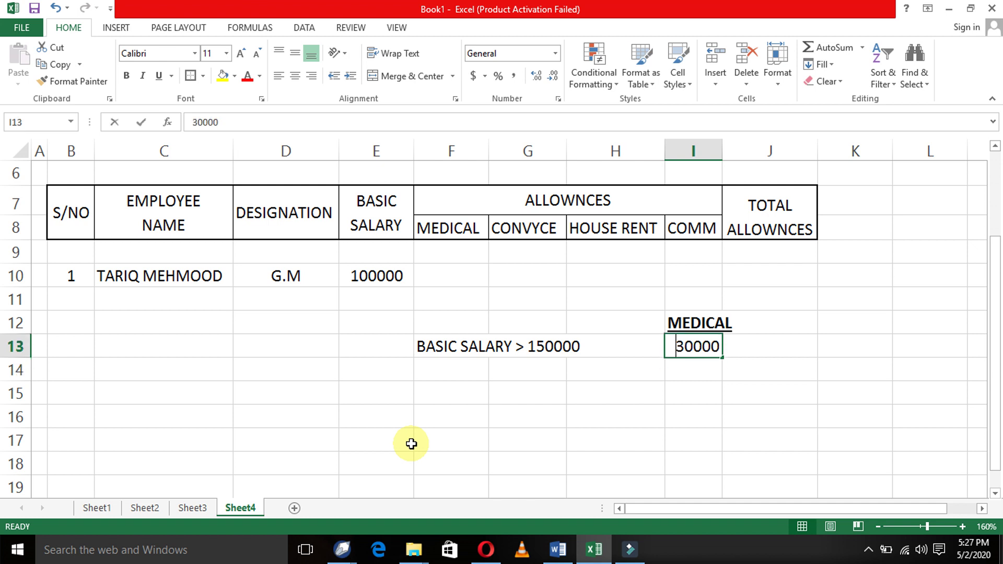
text(2)
key(Left)
key(Left)
key(Left)
key(Right)
key(Right)
key(Right)
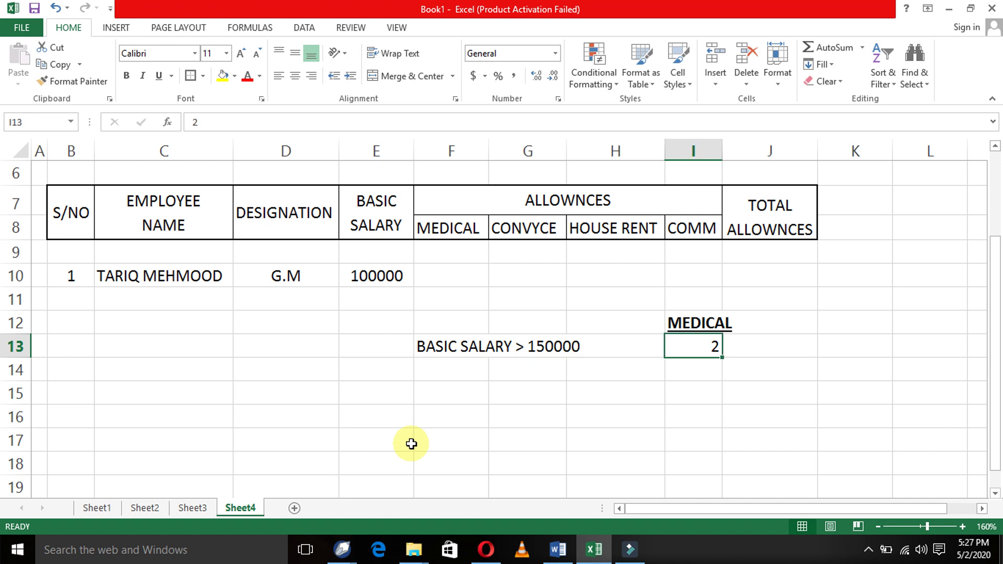
text(50000)
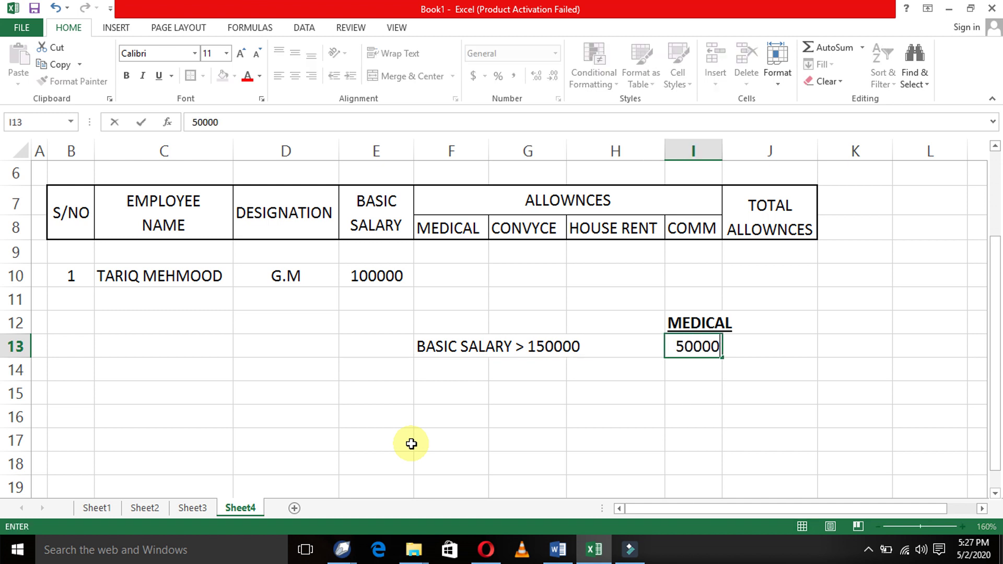
text(0)
key(Return)
key(Up)
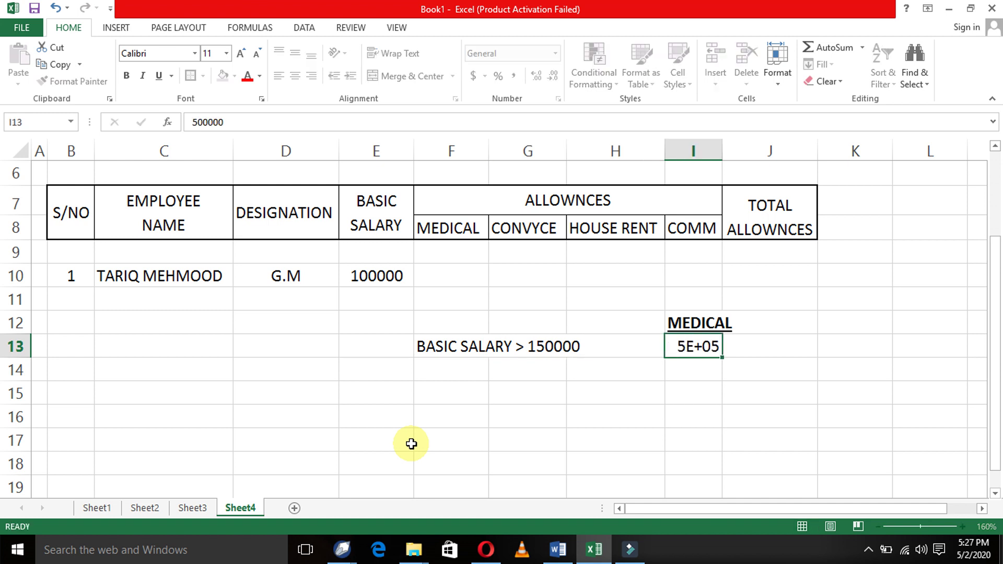
key(Return)
key(Up)
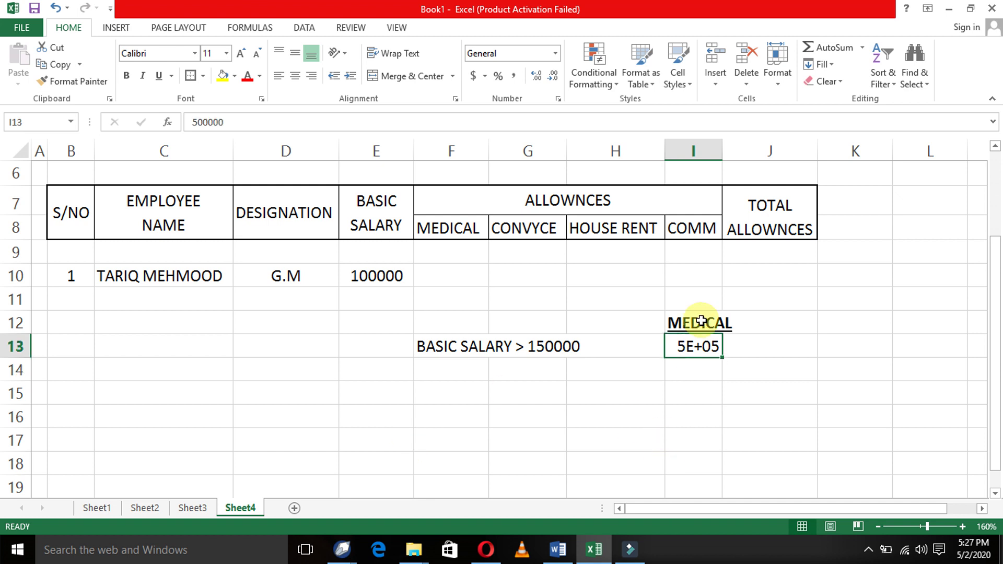
- Widen column I and correct the I13 medical amount to 50000
drag(722, 141, 739, 139)
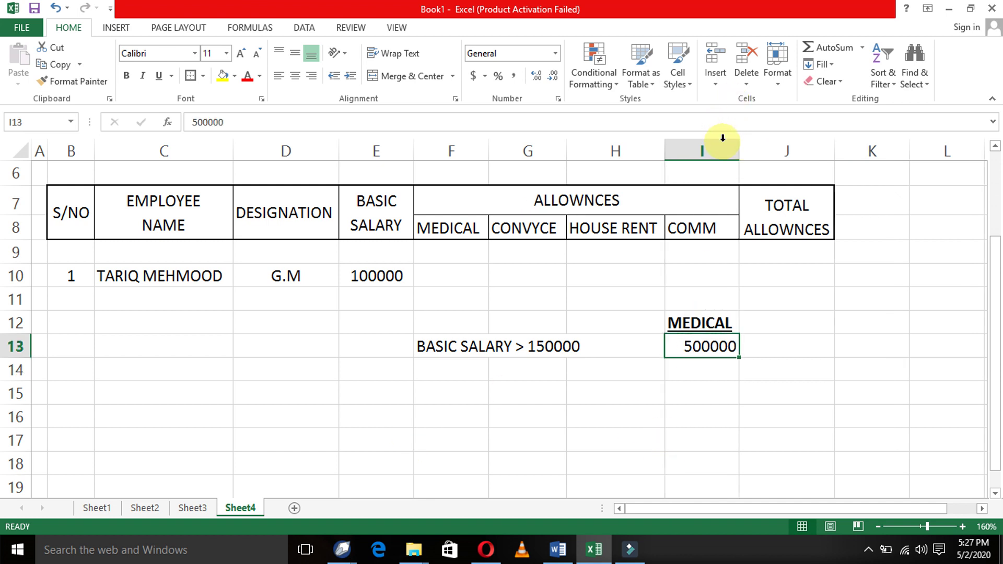
double_click(705, 348)
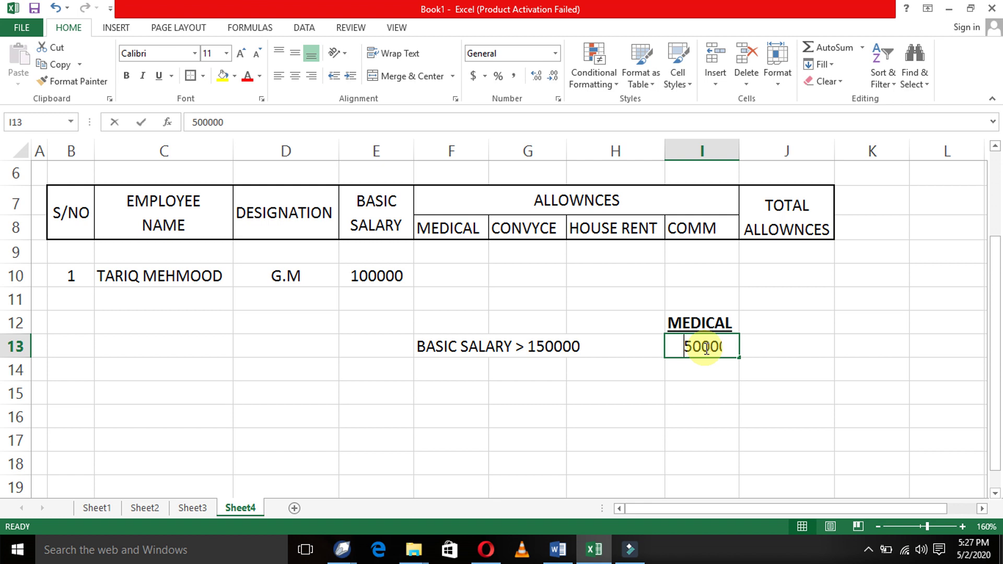
key(BackSpace)
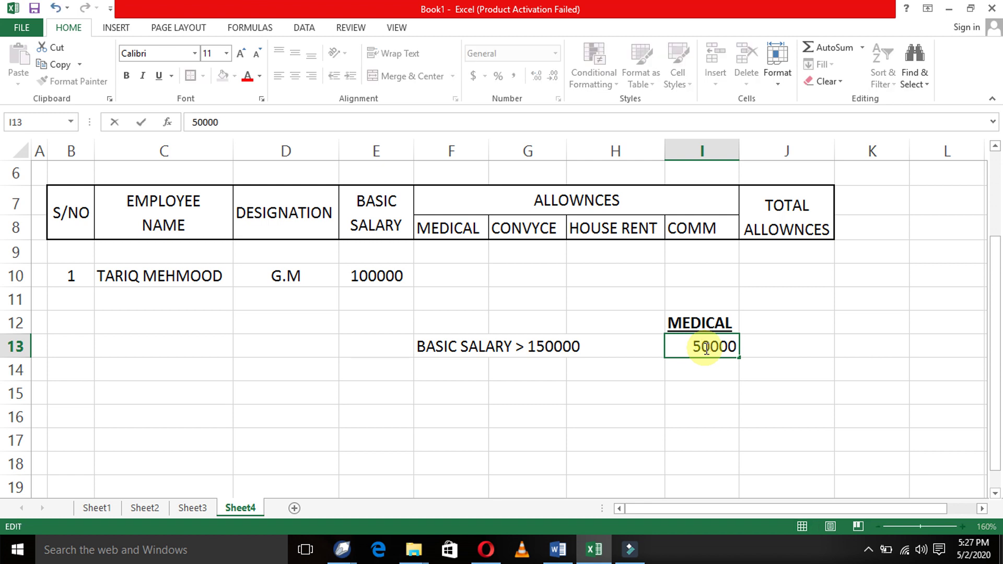
key(Return)
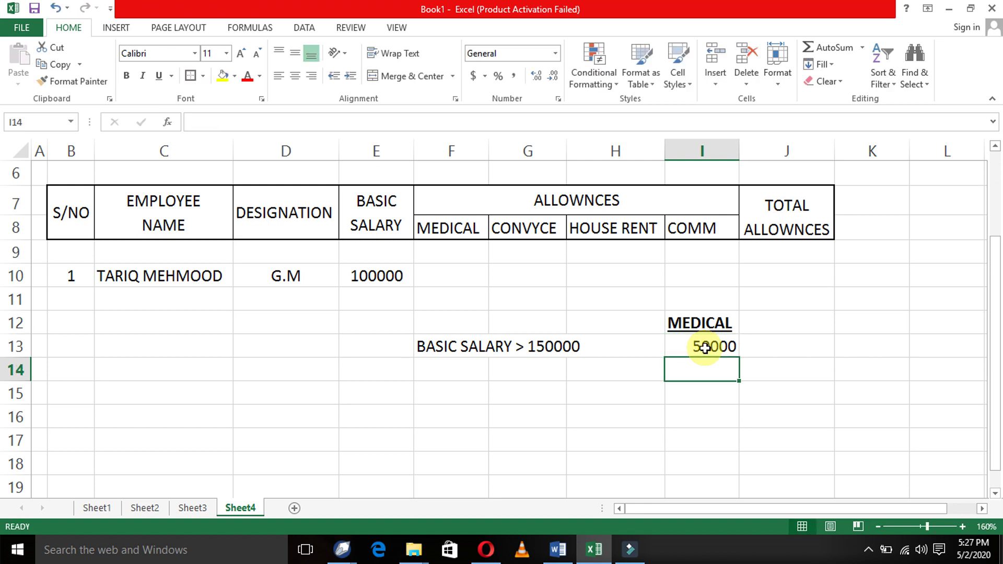
- Copy the condition down to F14 and edit it to BASIC SALARY > 100000
key(Left)
key(Left)
key(Left)
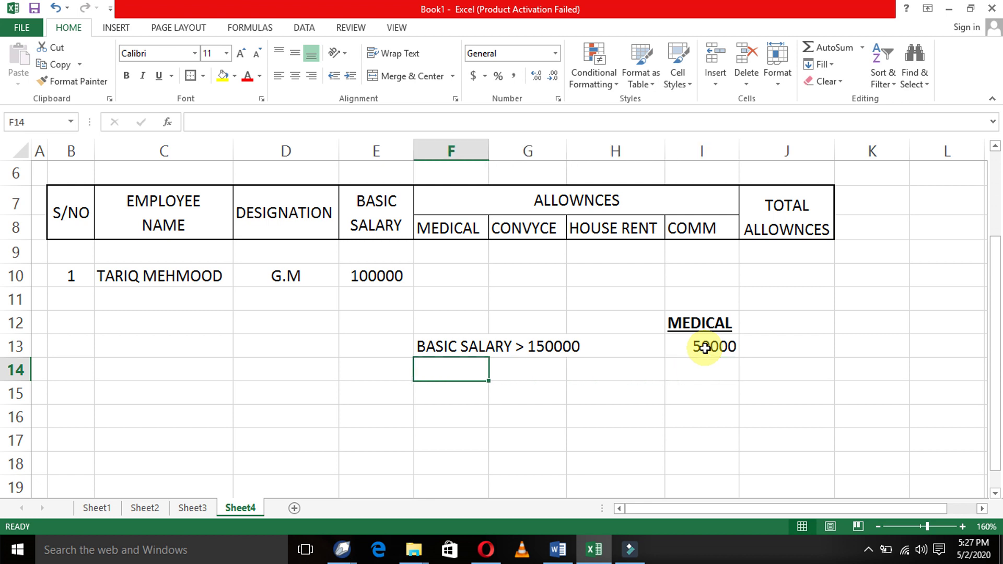
key(ctrl+d)
key(F2)
key(Left)
key(Left)
key(Left)
key(Left)
key(Left)
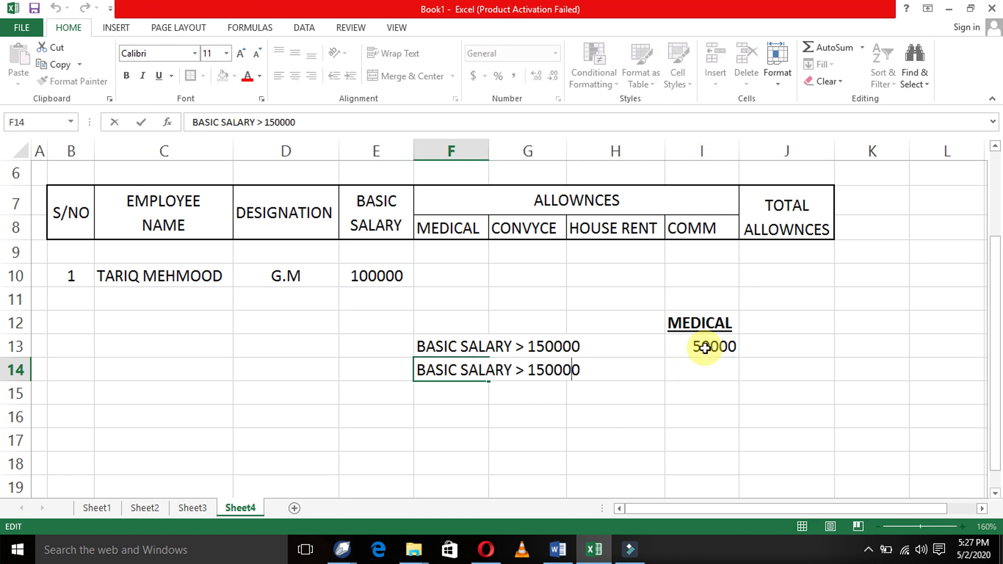
key(shift+Right)
key(Delete)
text(0)
key(ctrl+Return)
key(Down)
key(Up)
- Fill I14 from above and change the amount to 45000
key(Right)
key(Right)
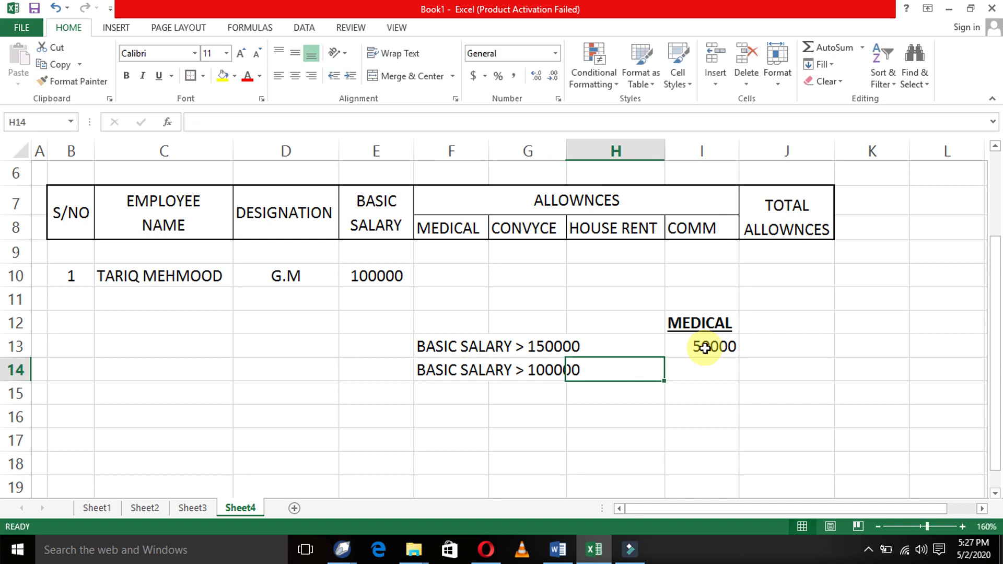
key(Right)
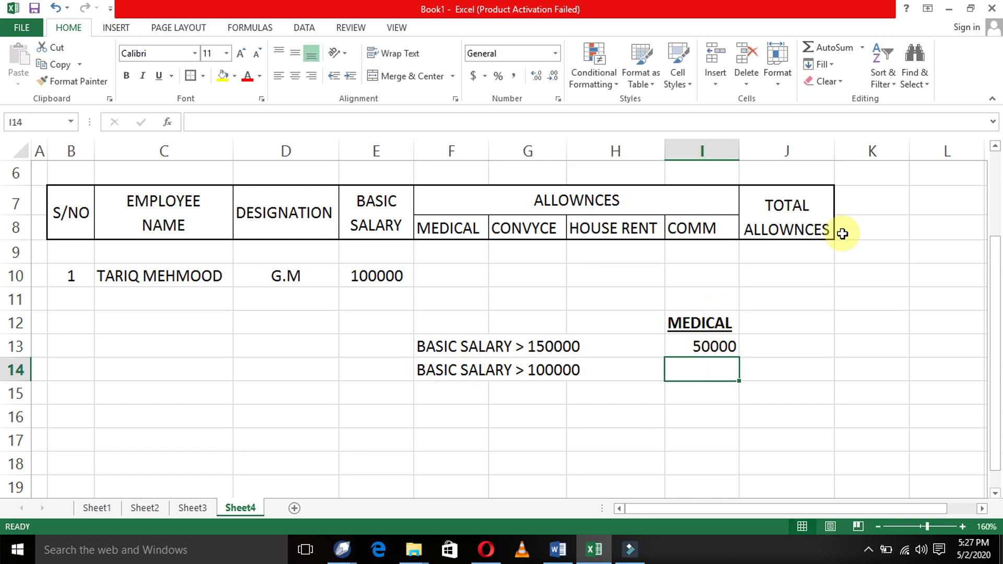
key(ctrl+d)
key(F2)
key(Left)
- Copy the condition into F15 and change it to BASIC SALARY > 70000
key(Left)
key(Left)
key(Left)
key(Left)
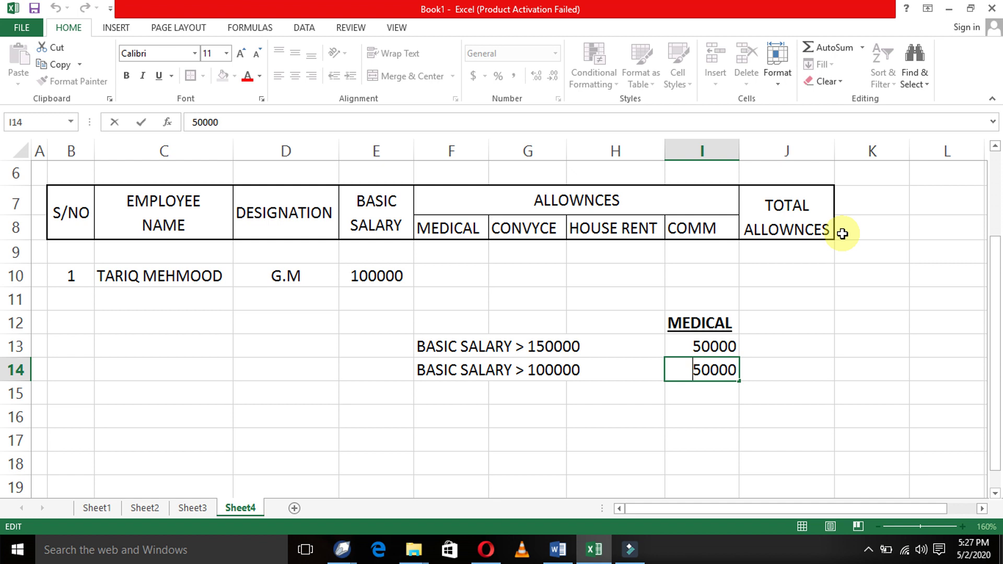
key(shift+Right)
key(shift+Right)
key(BackSpace)
text(45)
key(Return)
key(Left)
key(Left)
key(Left)
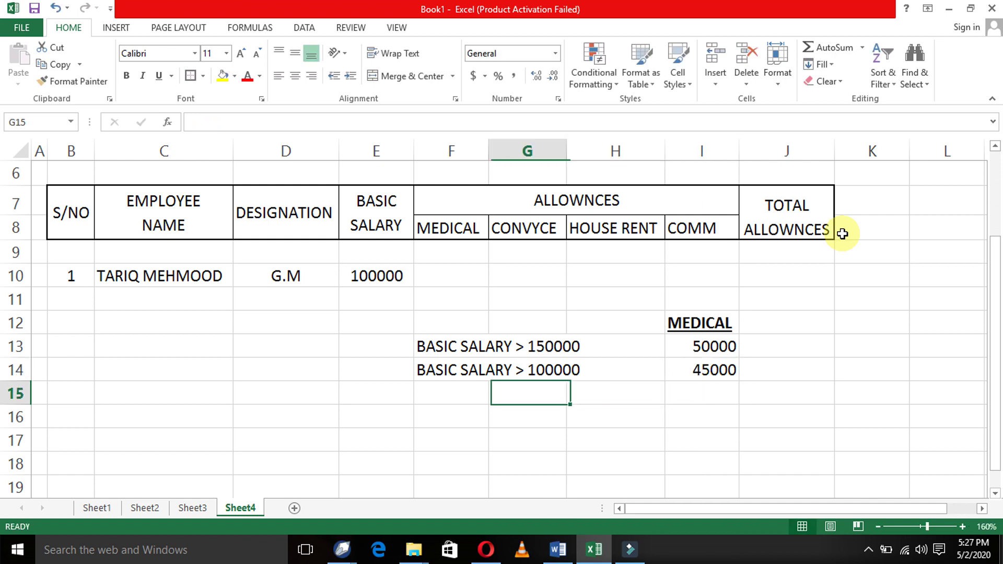
key(ctrl+d)
key(F2)
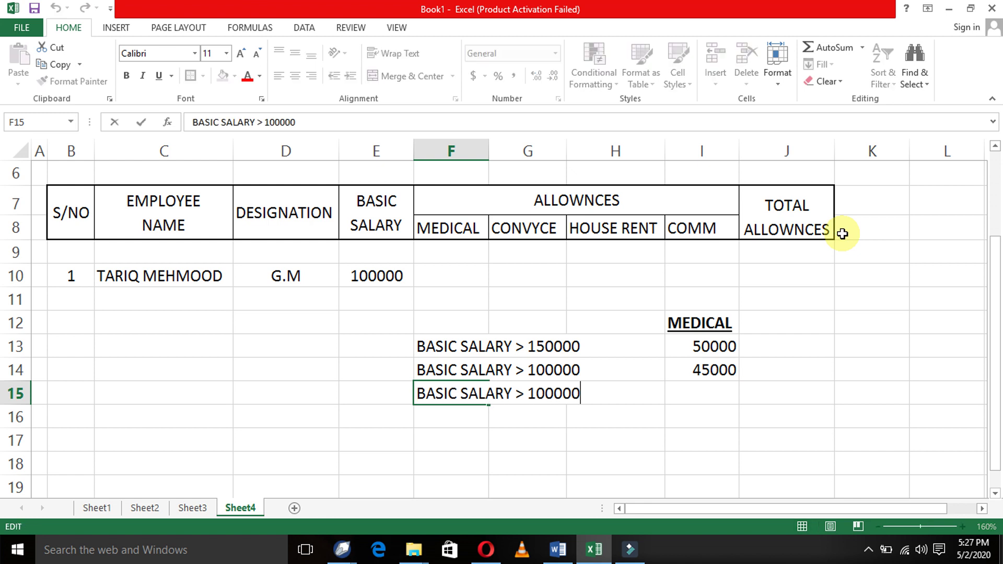
key(Left)
key(Left)
key(Left)
key(Left)
key(Left)
key(Left)
key(shift+Right)
key(shift+Right)
key(BackSpace)
key(BackSpace)
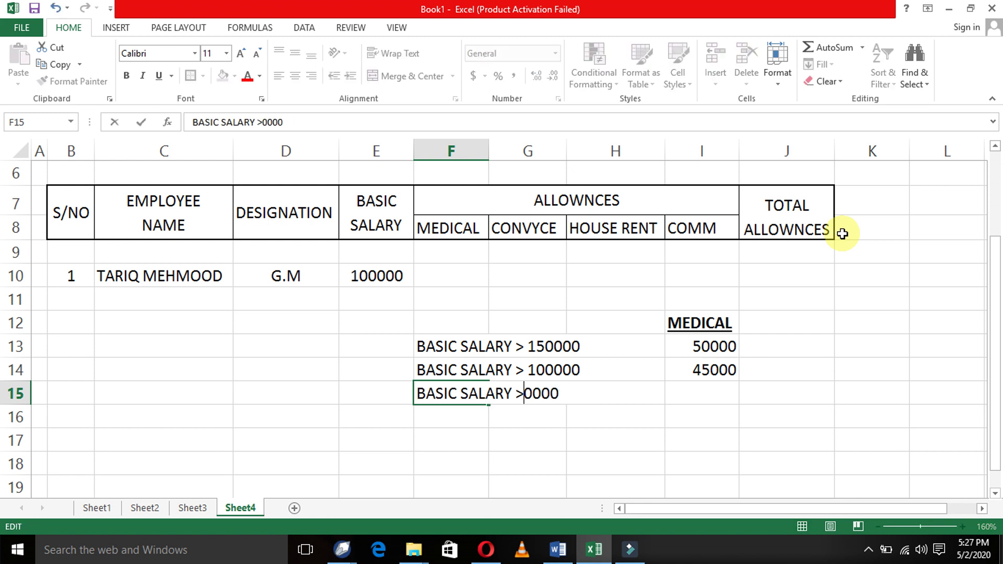
text(5)
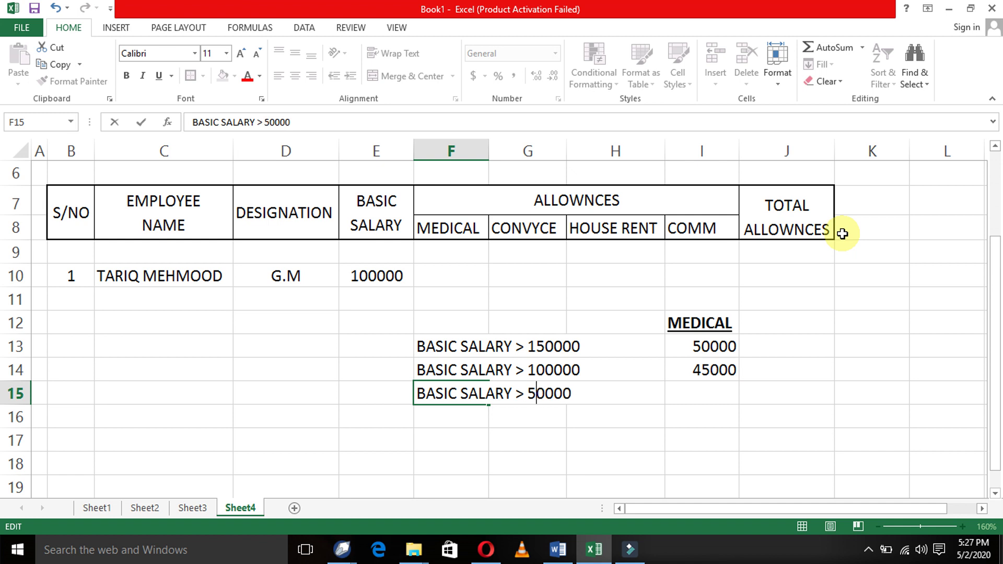
key(BackSpace)
text(7)
- Enter the 35000 medical amount in I15
key(Up)
key(Right)
key(Right)
key(Right)
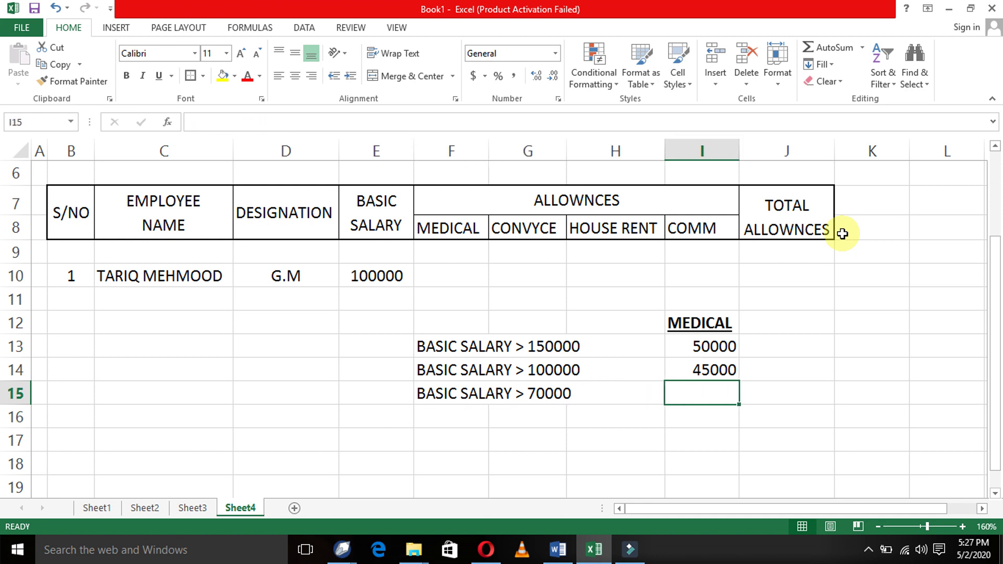
text(35000)
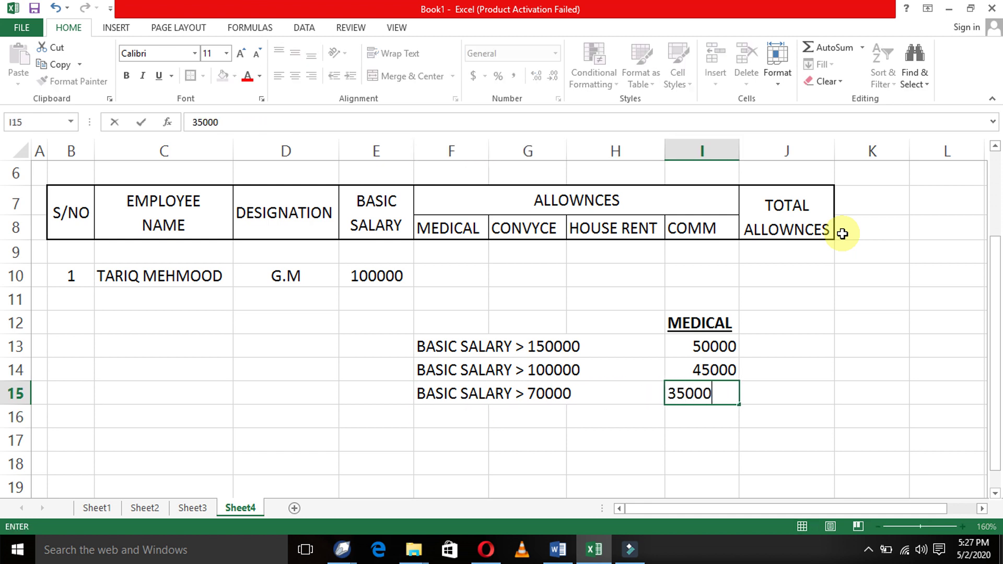
key(Return)
key(Left)
key(Left)
key(Left)
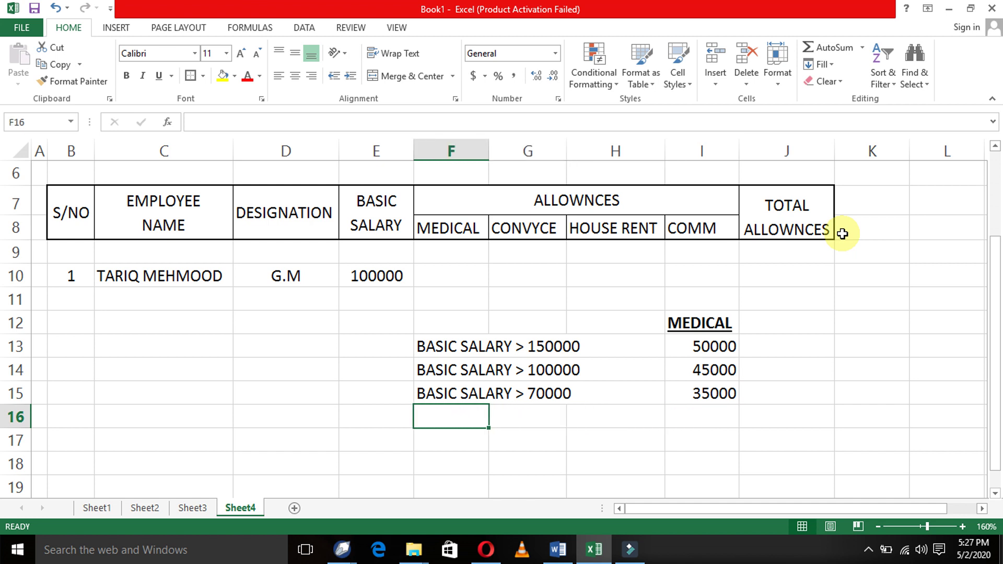
- Add the row 16 tier: BASIC SALARY > 50000 paying 25000
key(ctrl+d)
key(F2)
key(Left)
key(Left)
key(Left)
key(Left)
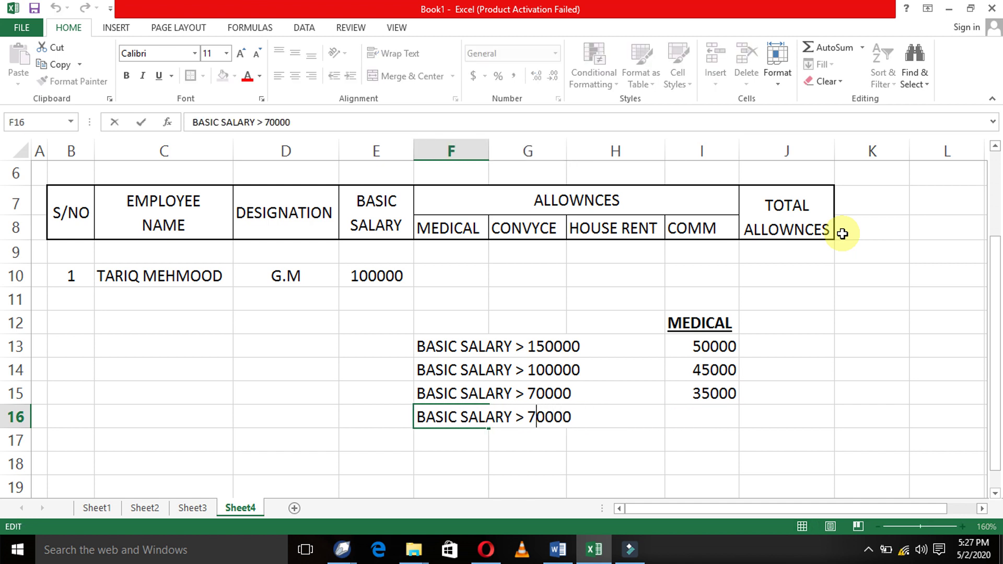
key(shift+Left)
text(5)
key(Return)
key(Up)
key(Right)
key(Right)
key(Right)
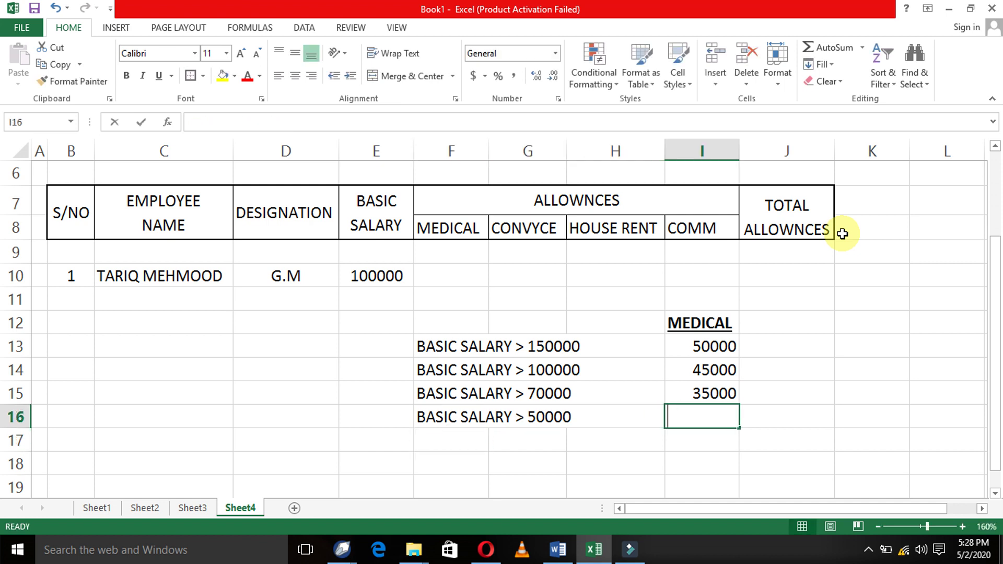
text(25000)
key(Return)
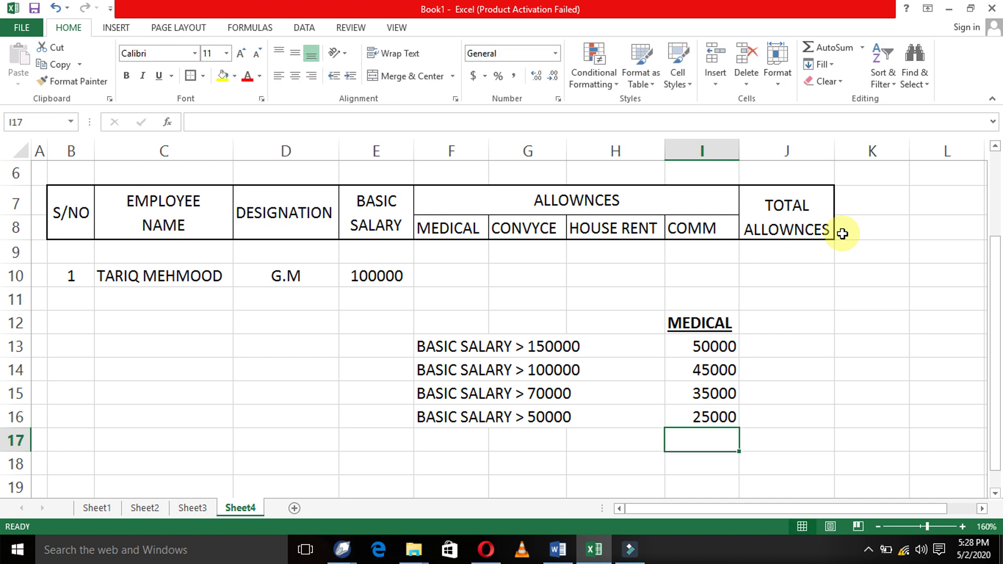
- Copy the condition into F17 and change it to BASIC SALARY > 30000
key(Left)
key(Left)
key(Left)
key(ctrl+d)
key(F2)
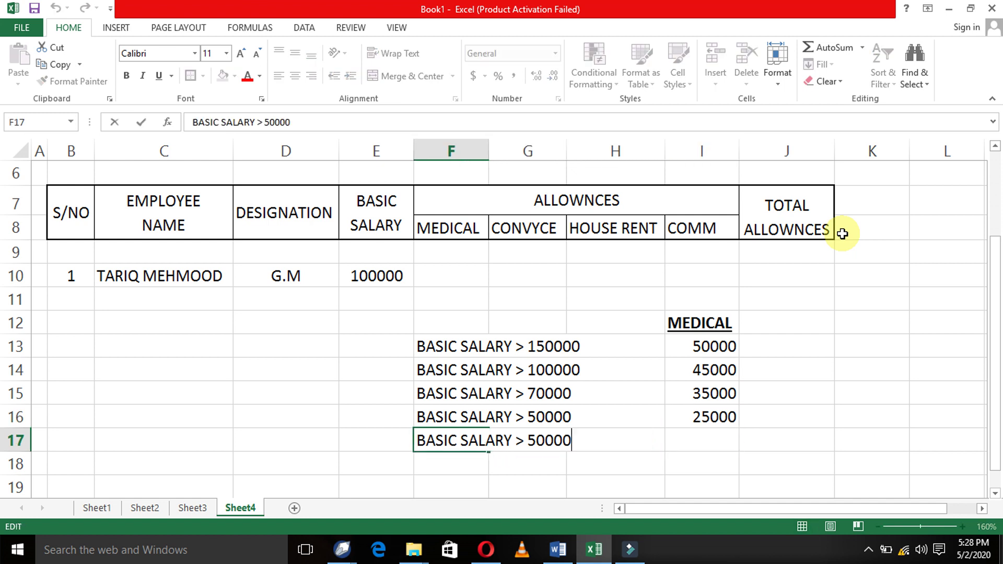
key(Left)
key(Left)
key(Left)
key(Left)
key(Left)
key(shift+Right)
text(3)
key(Return)
- Enter the 10000 medical amount in I17
key(Right)
key(Up)
key(Right)
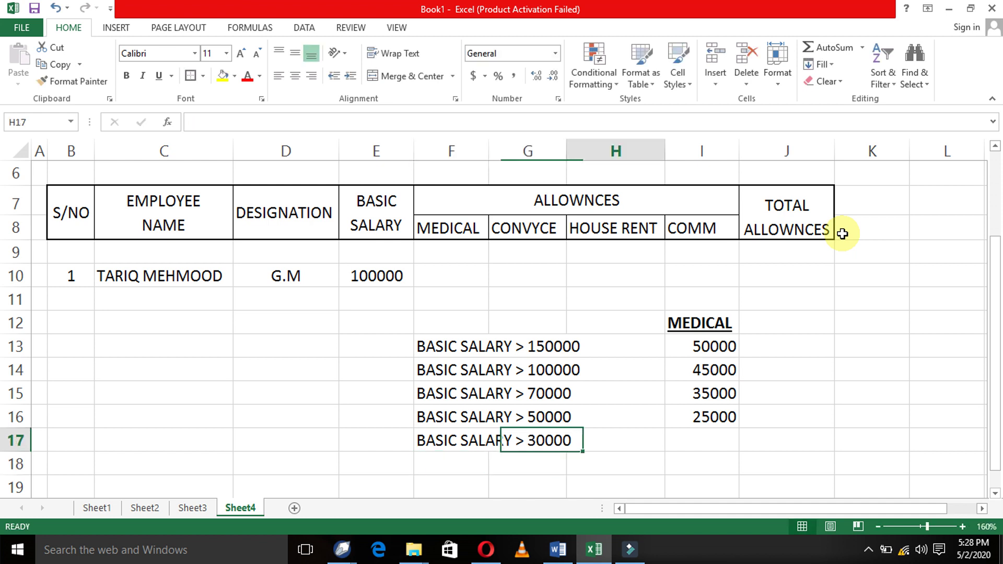
key(Right)
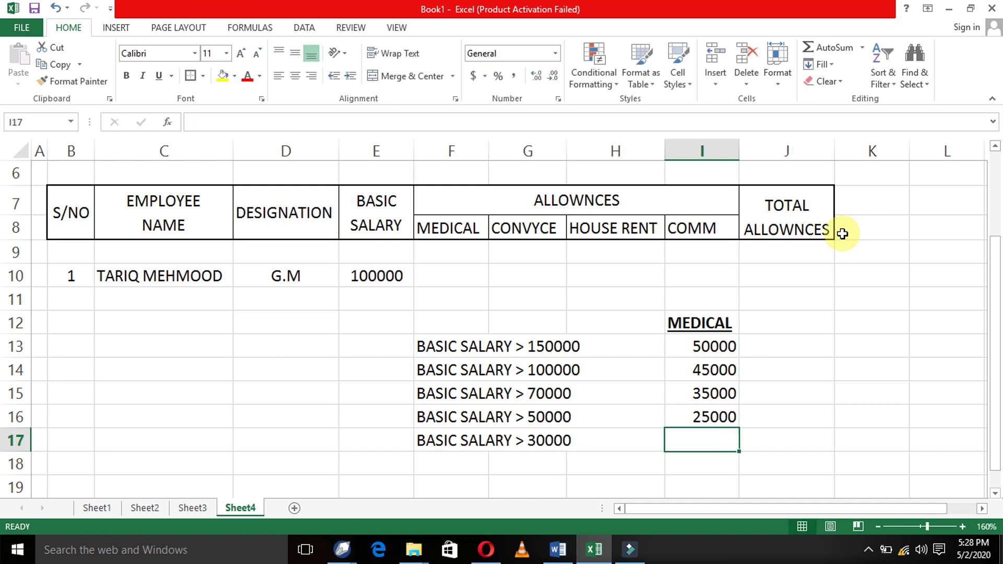
text(15)
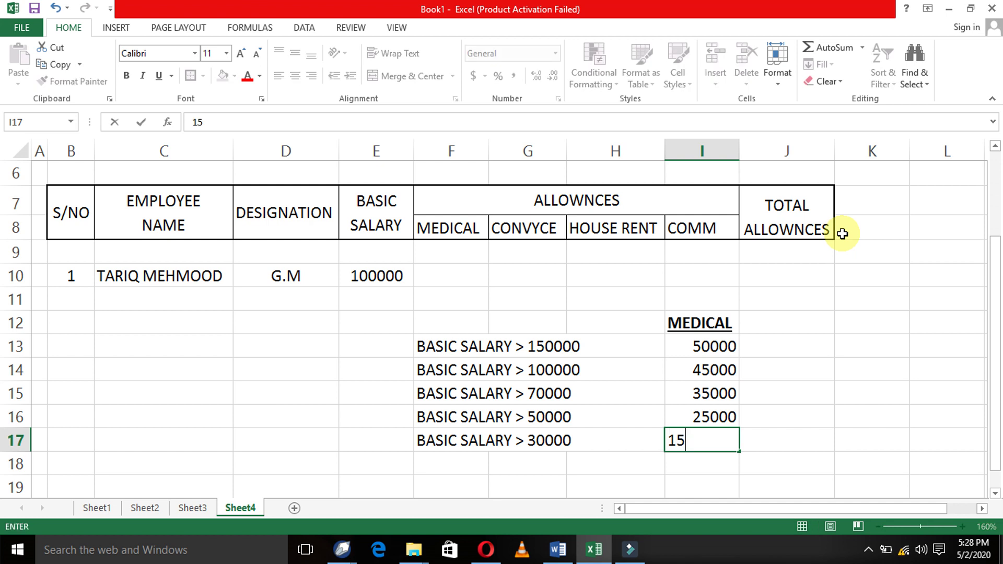
key(BackSpace)
text(0000)
key(Return)
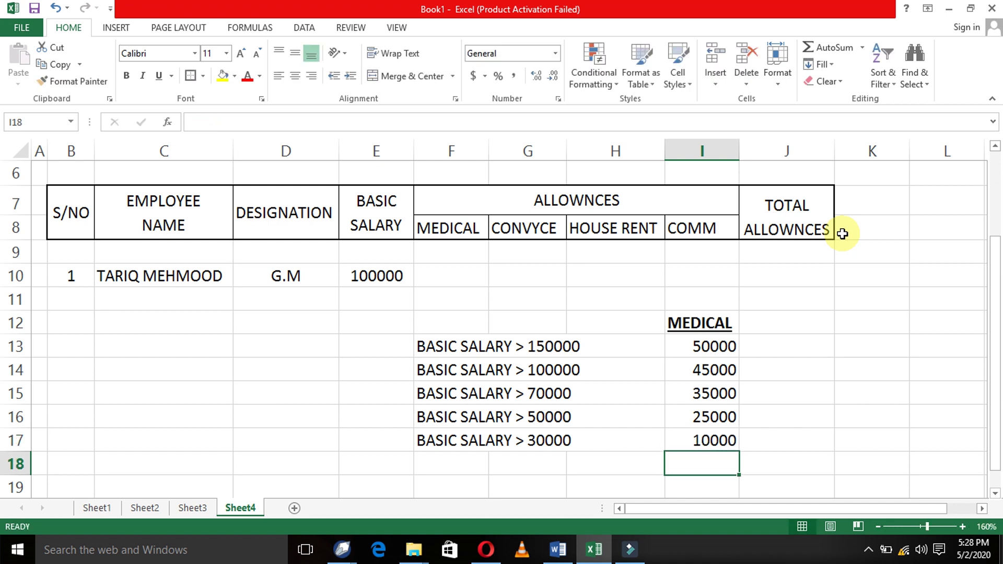
- Copy the condition into F18 and change it to BASIC SALARY <= 30000
key(Left)
key(Left)
key(Left)
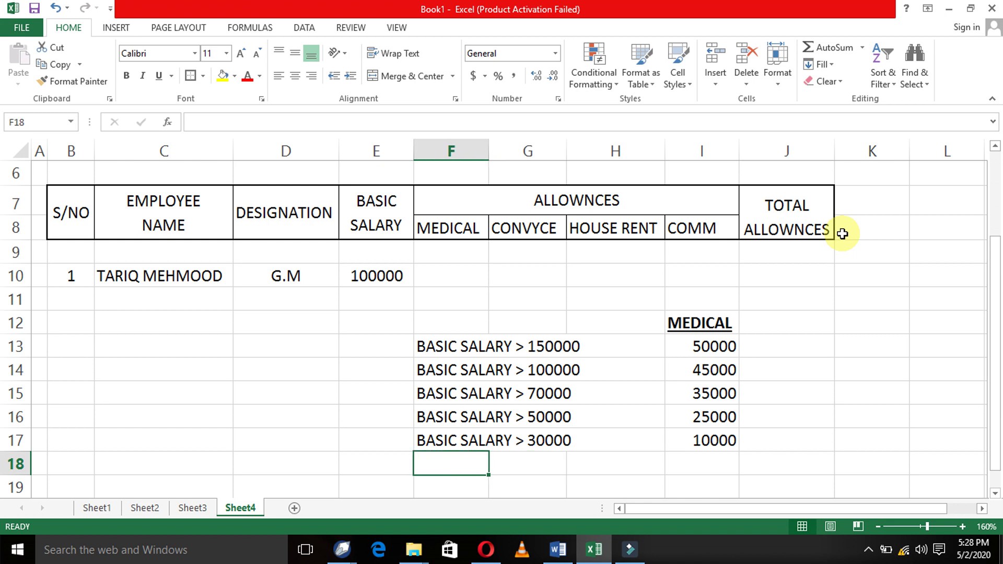
key(ctrl+apostrophe)
key(Left)
key(Left)
key(Left)
key(Left)
key(Left)
key(Left)
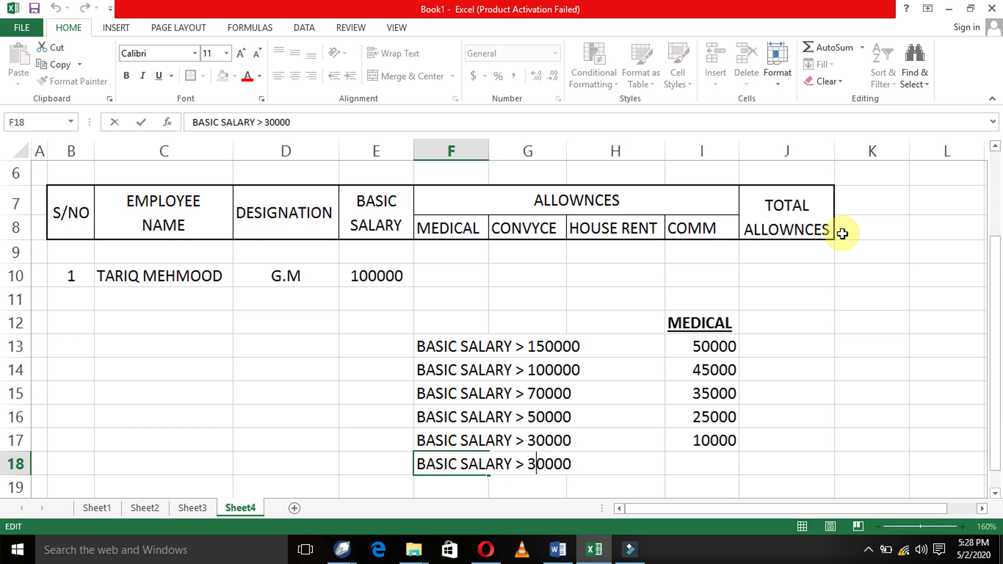
key(shift+Left)
text(,)
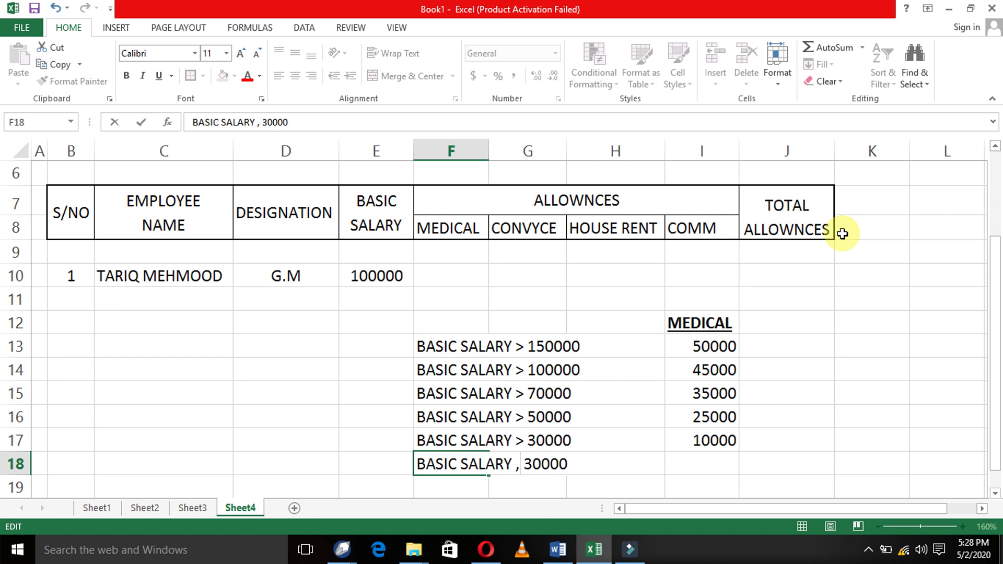
key(BackSpace)
text(<=)
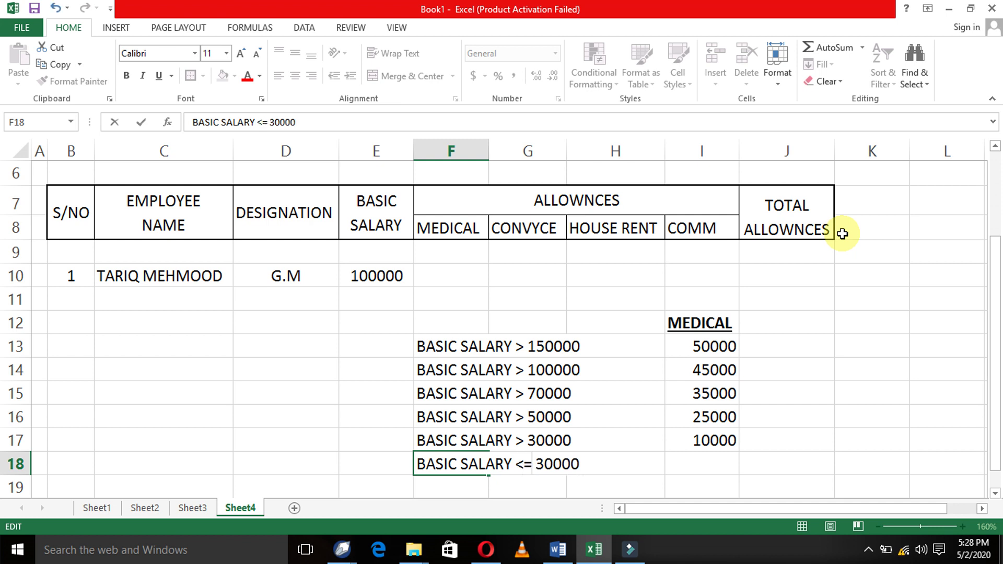
key(BackSpace)
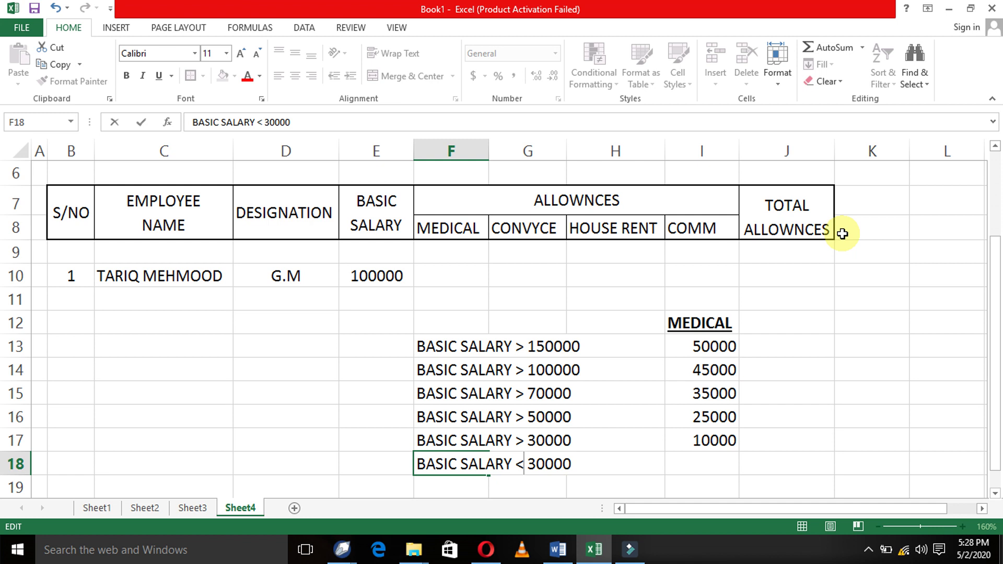
text(=)
key(BackSpace)
text(=)
key(Return)
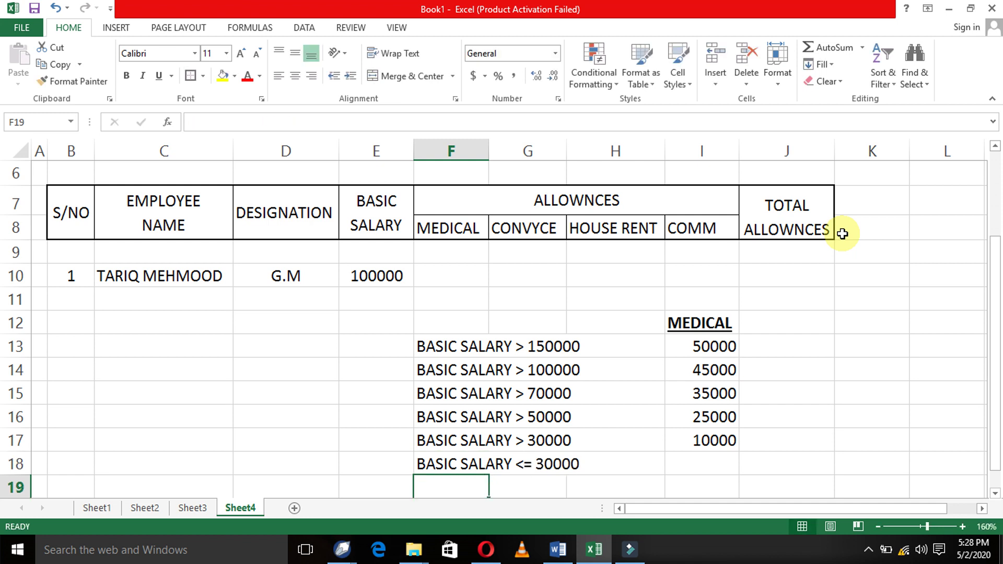
- Enter the 5000 medical amount in I18
key(Right)
key(Right)
key(Right)
key(Up)
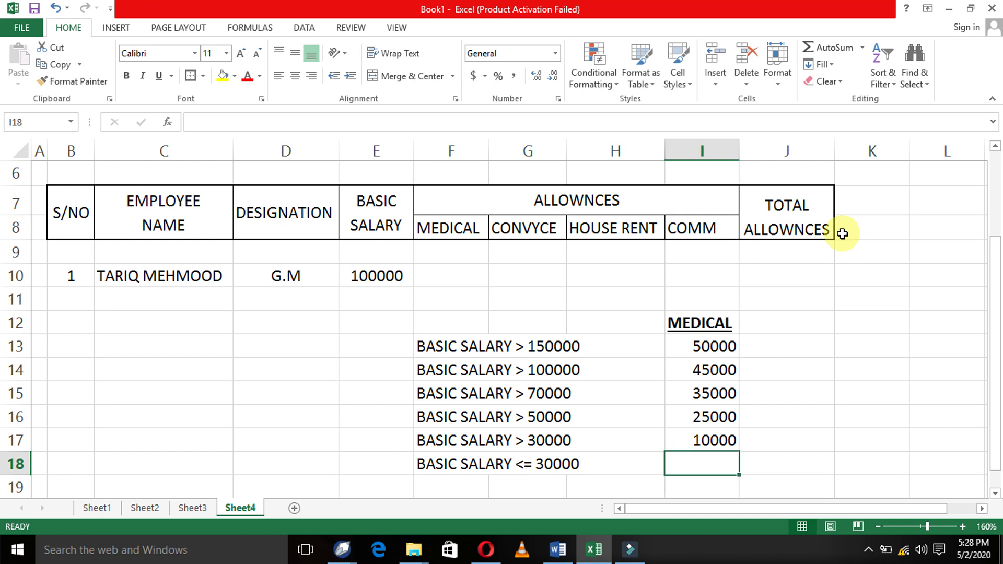
text(5000)
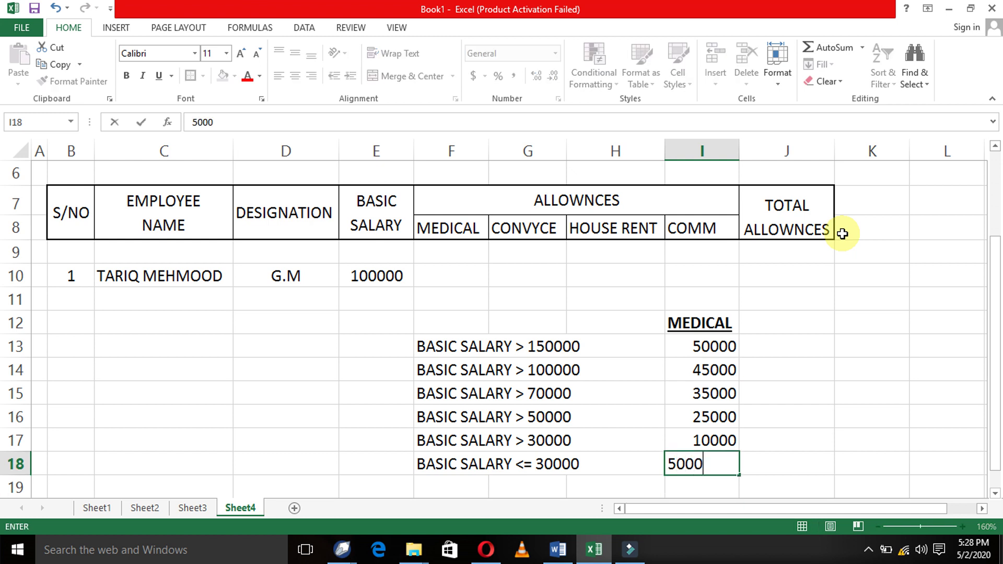
key(Return)
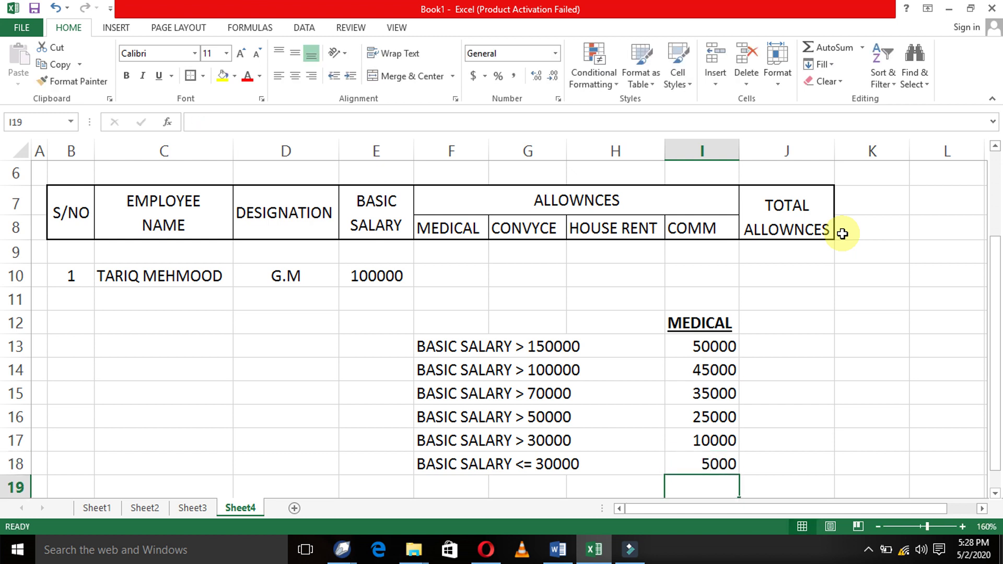
key(Up)
key(Up)
key(Up)
key(Up)
key(Up)
key(Up)
key(Up)
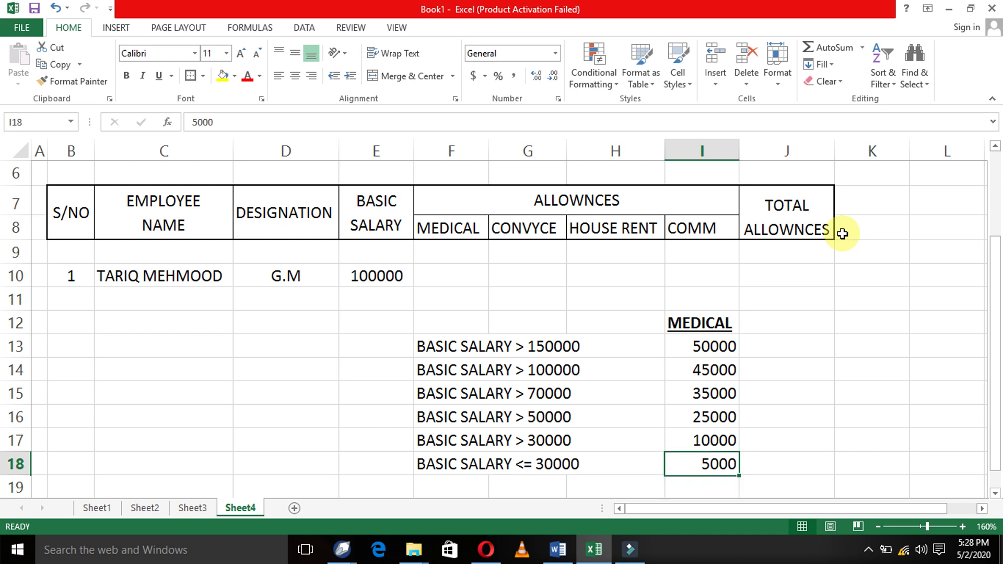
key(Left)
key(Left)
key(Left)
key(Left)
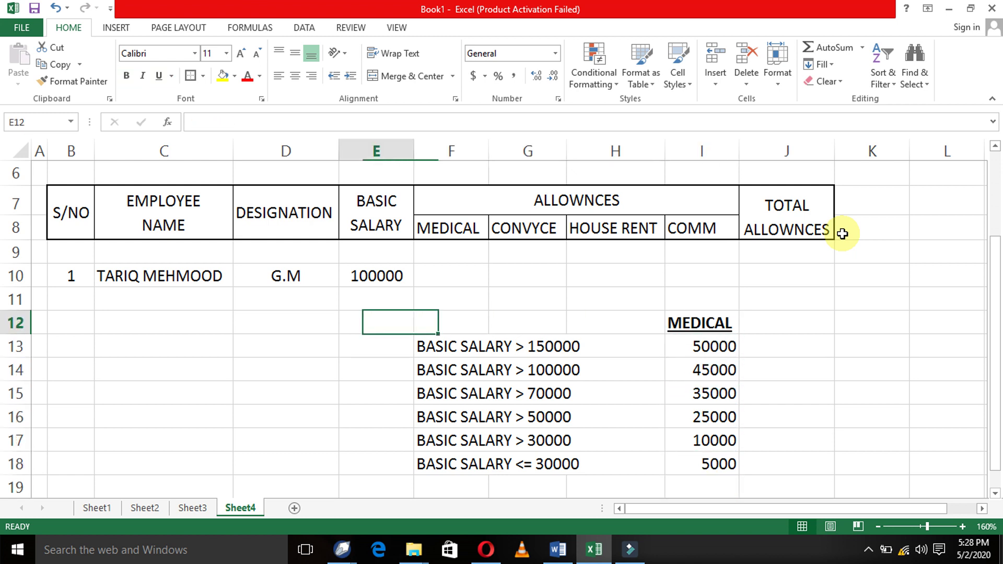
- Copy the CONDITION/MEDICAL table F12:I18 and paste it starting at C12
key(Right)
key(shift+Right)
key(shift+Down)
key(shift+Right)
key(shift+Down)
key(shift+Right)
key(shift+Down)
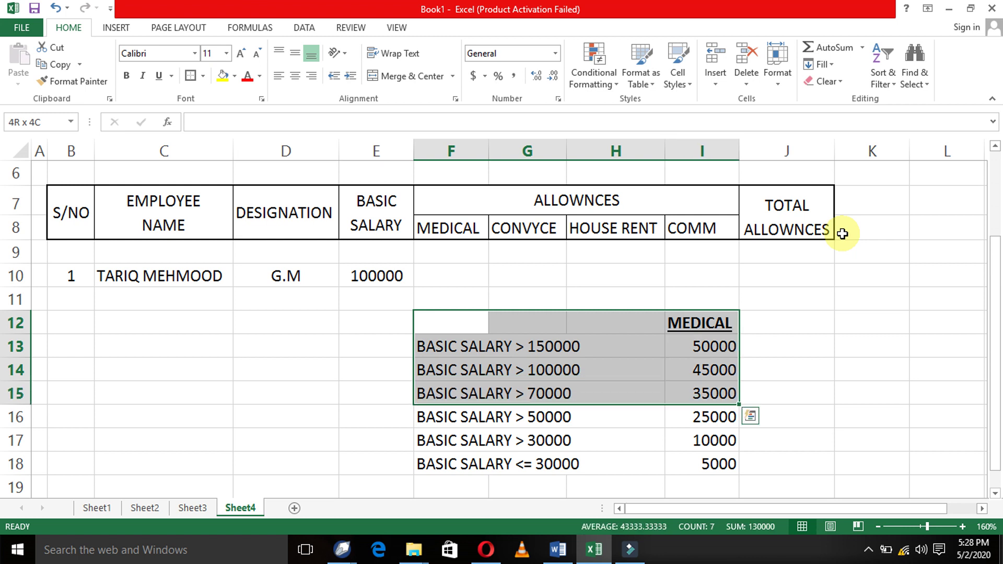
key(shift+Down)
key(shift+Down)
key(shift+Down)
key(shift+Down)
key(shift+Up)
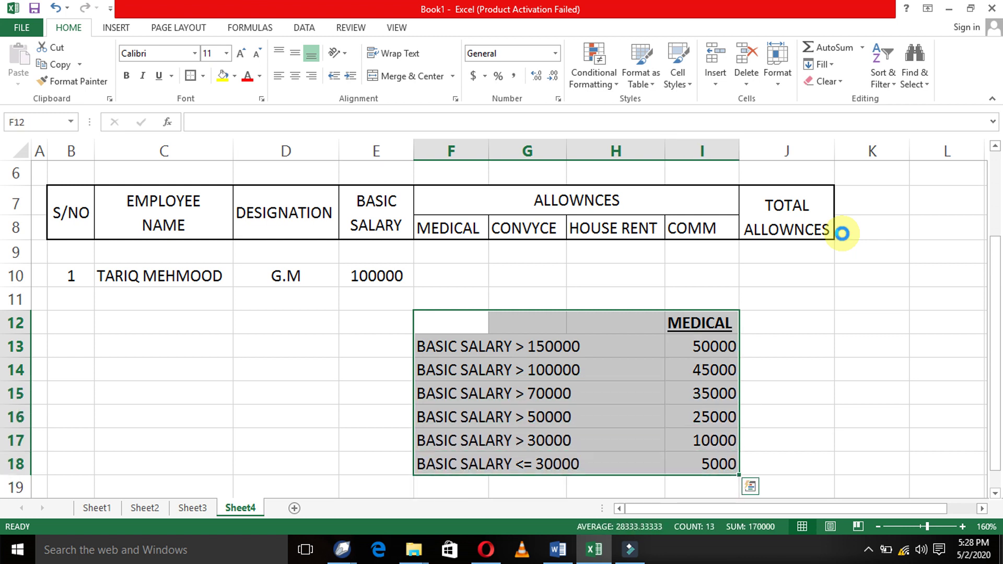
key(ctrl+c)
key(Home)
key(Right)
key(Right)
key(Return)
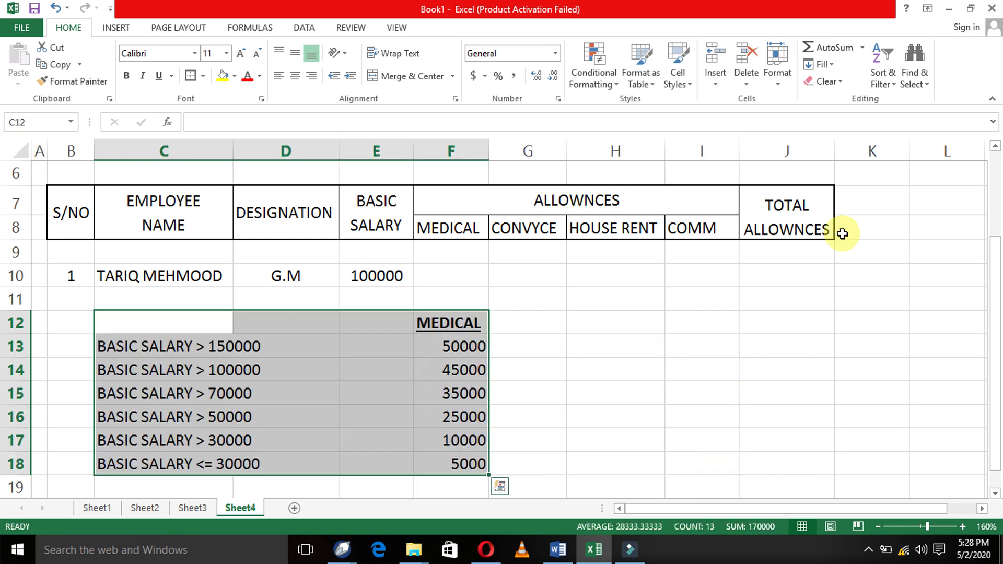
- Move the MEDICAL values F12:F18 into column E (E12:E18)
key(Right)
key(Right)
key(Right)
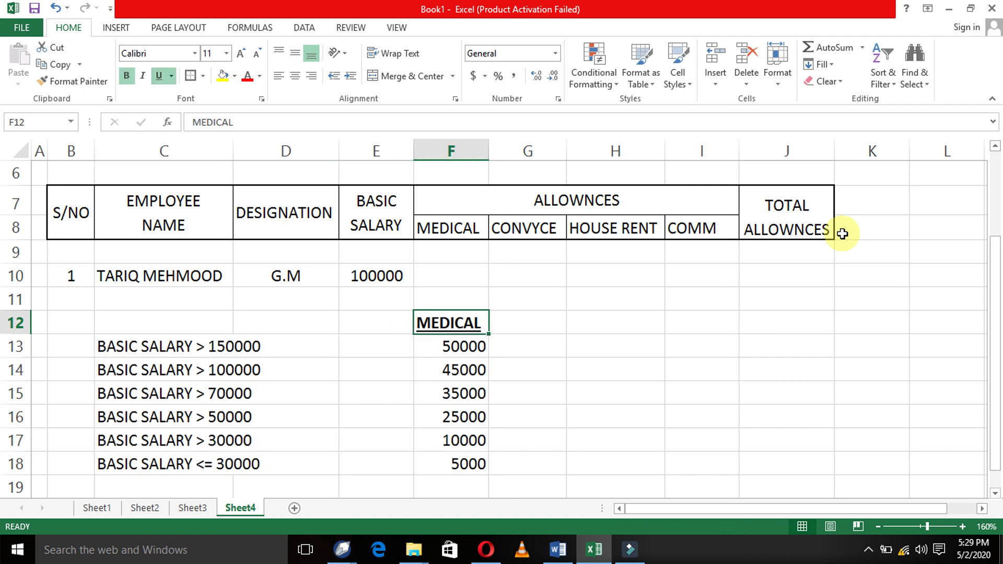
key(shift+Down)
key(shift+Down)
key(shift+Down)
key(shift+Down)
key(shift+Down)
key(shift+Down)
key(ctrl+c)
key(Left)
key(Return)
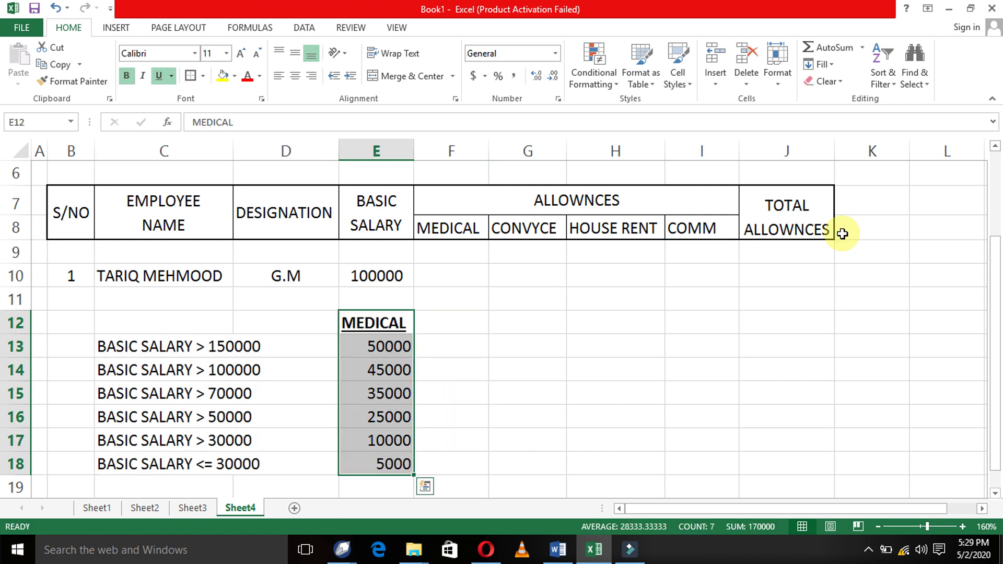
- Add a bold, underlined CONDITION heading in C12
key(Left)
key(Left)
text(CONDITION)
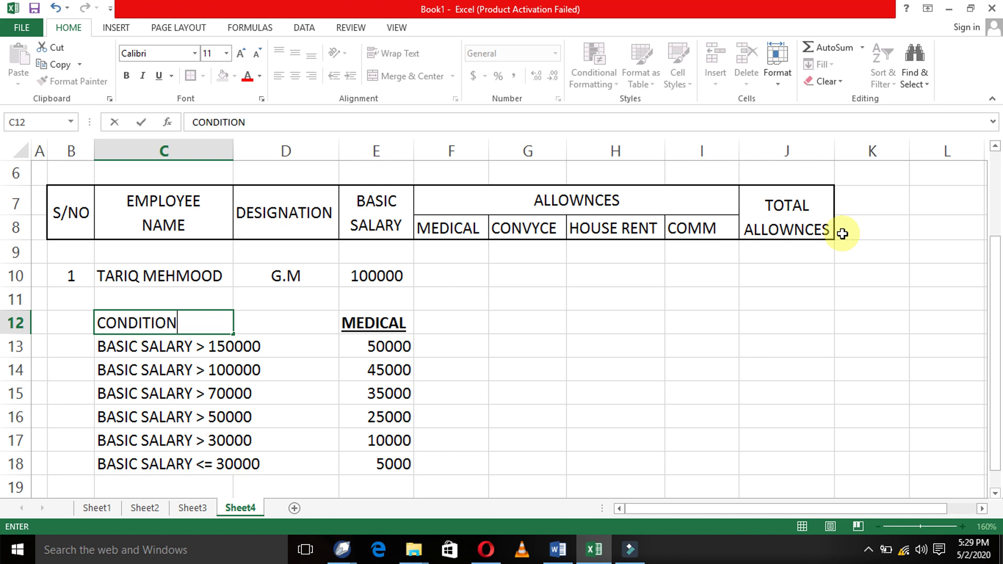
key(Return)
key(Up)
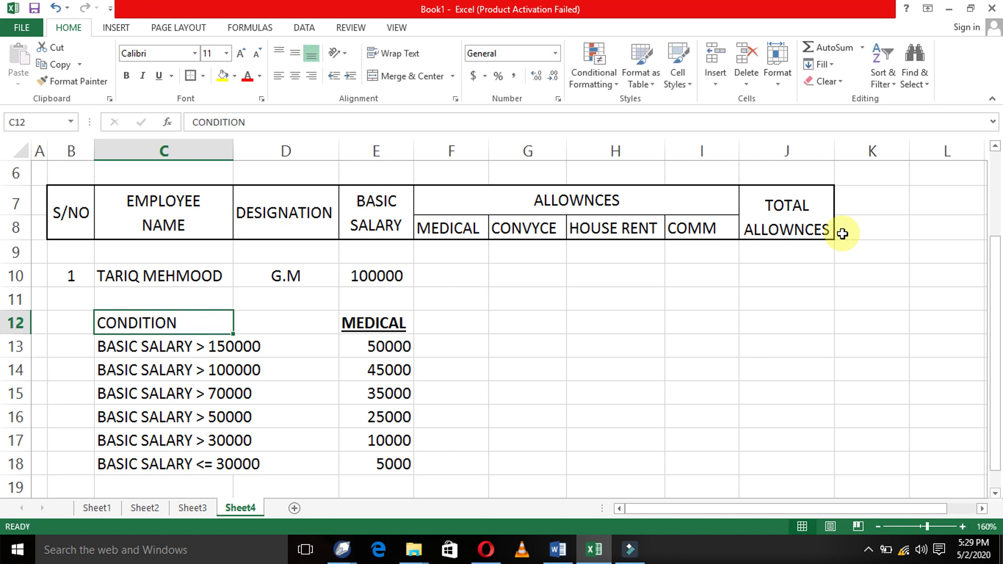
key(ctrl+b)
key(ctrl+u)
key(Right)
key(Right)
key(Right)
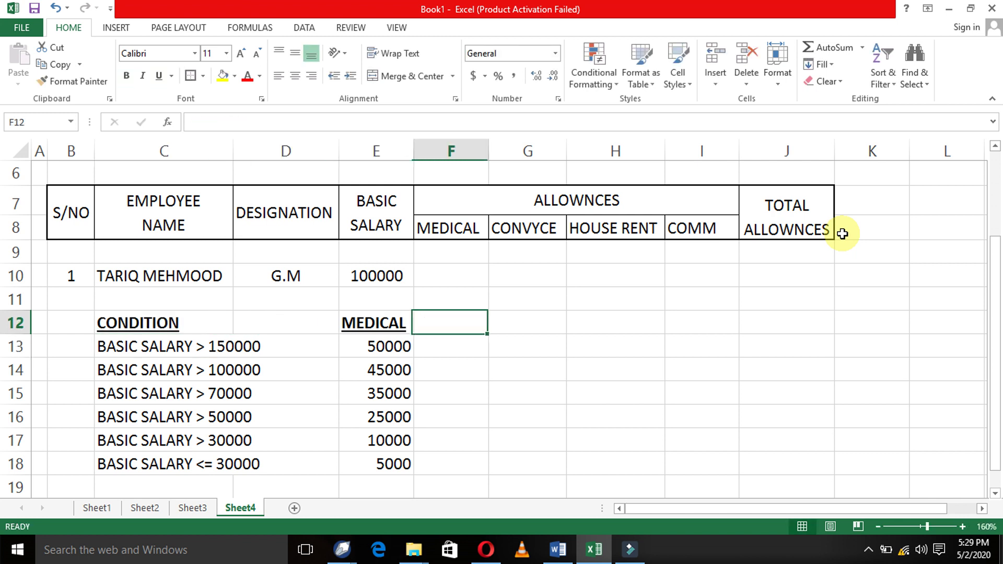
key(Up)
key(Up)
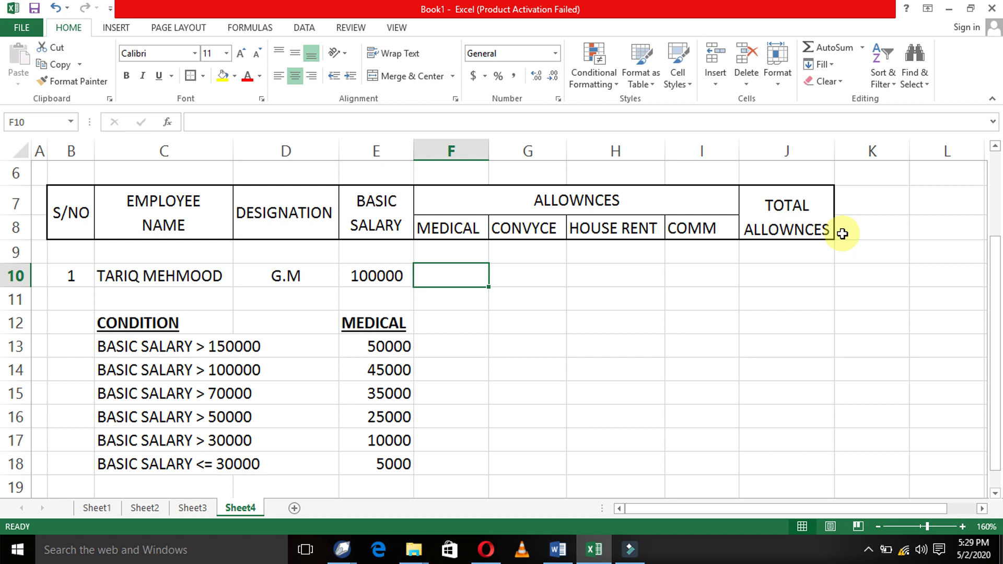
- In F10, begin =IF(E10>150000,"50000", followed by a nested IF(E10> test
text(IF)
key(BackSpace)
key(BackSpace)
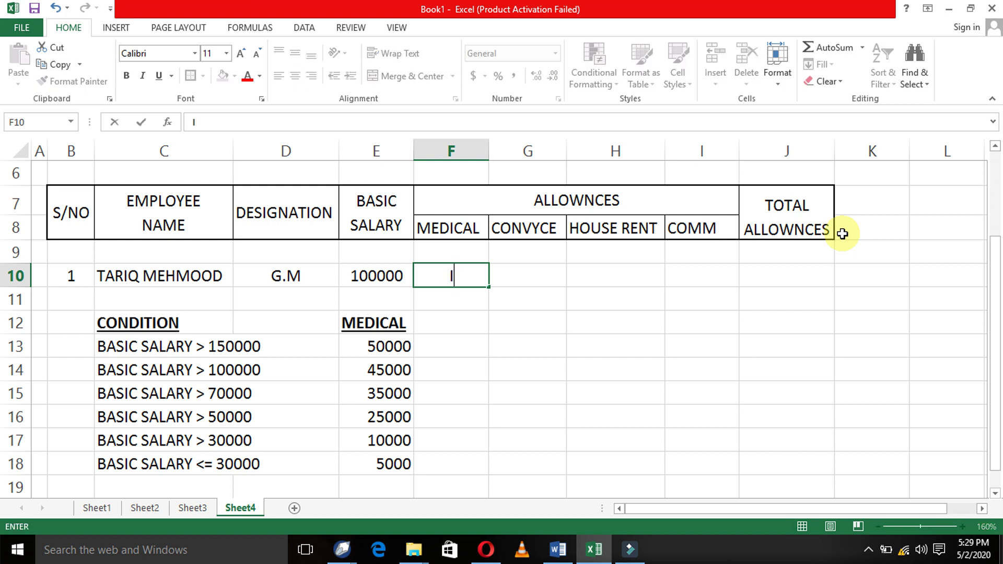
text(=IF)
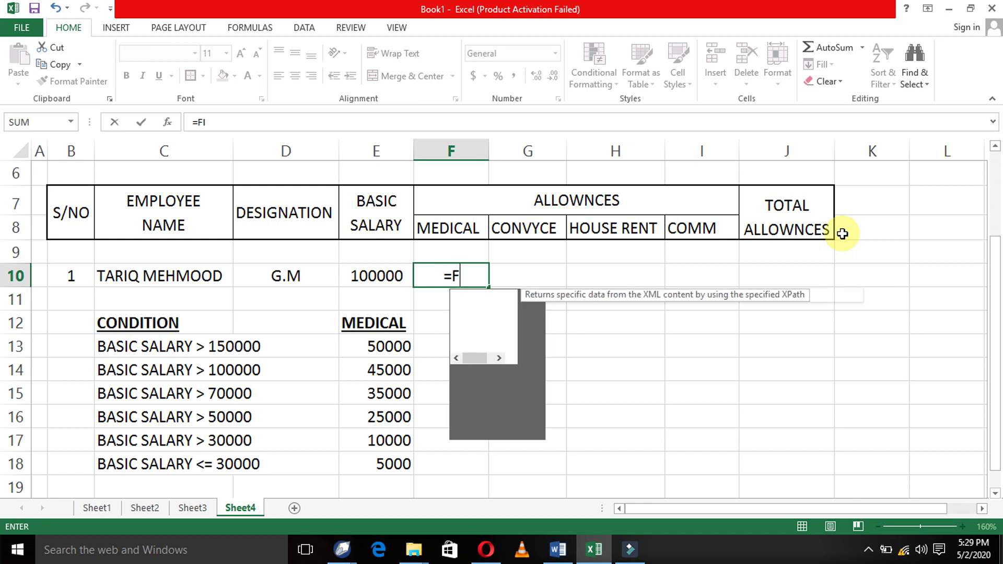
key(BackSpace)
text(IF()
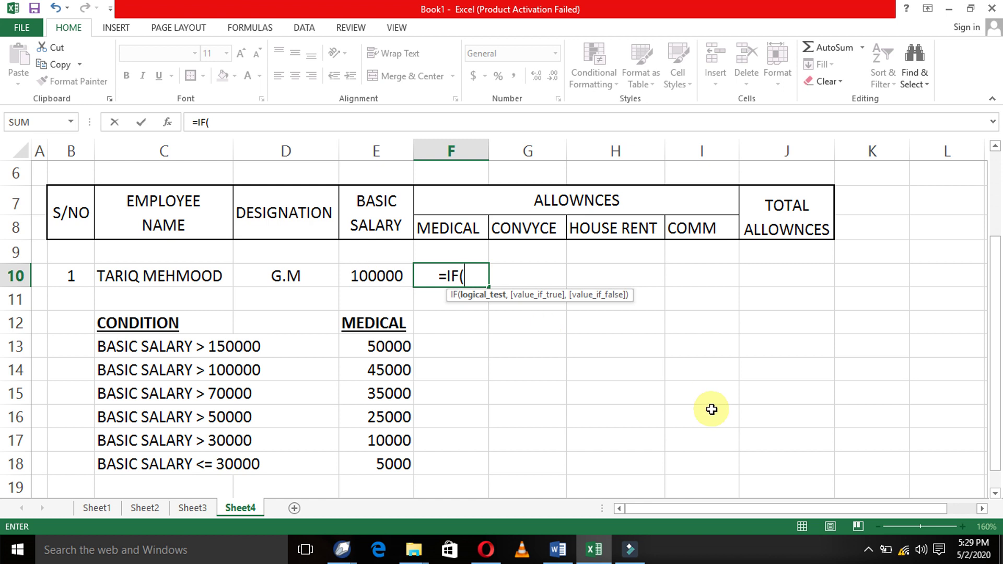
text(E10)
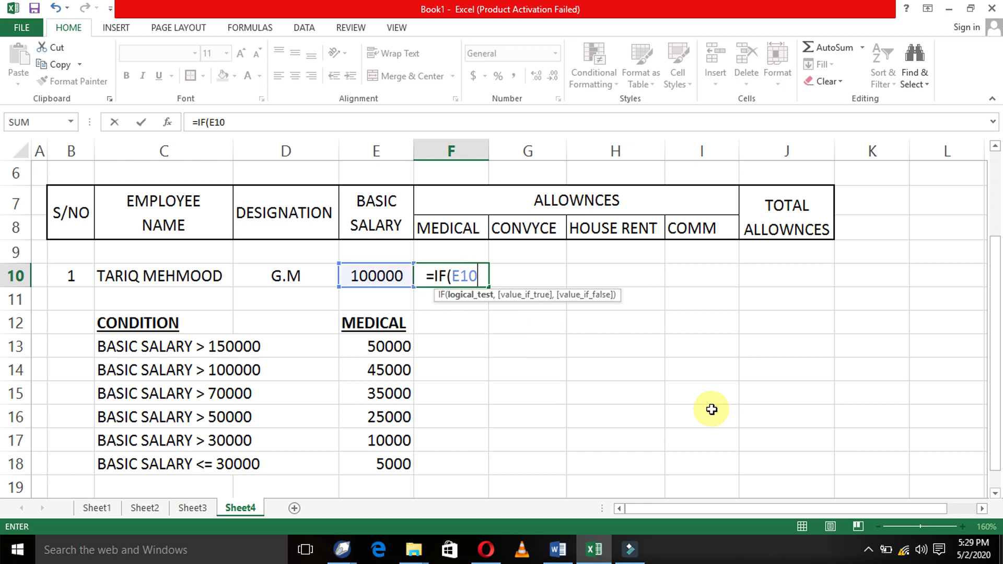
text(>)
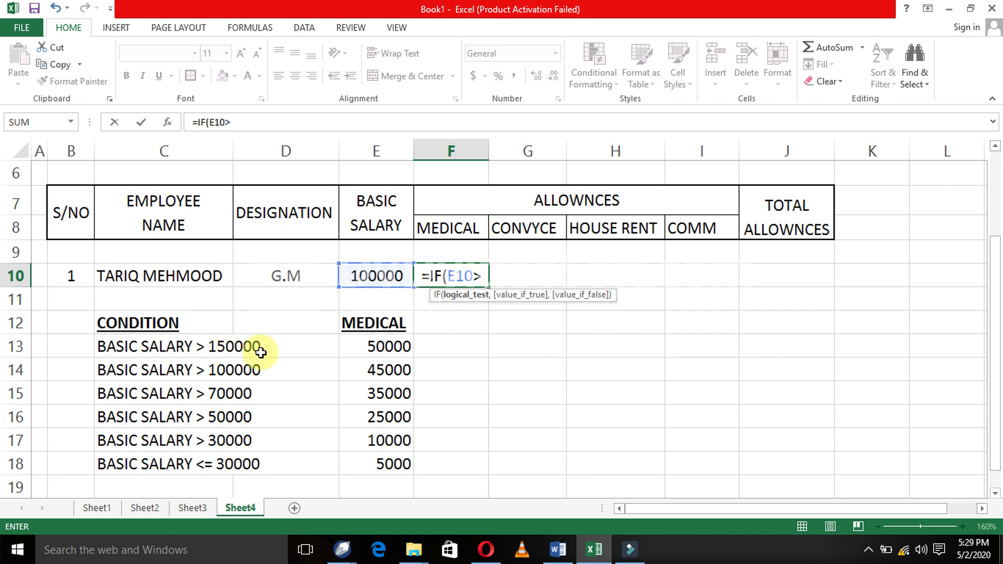
text(150000)
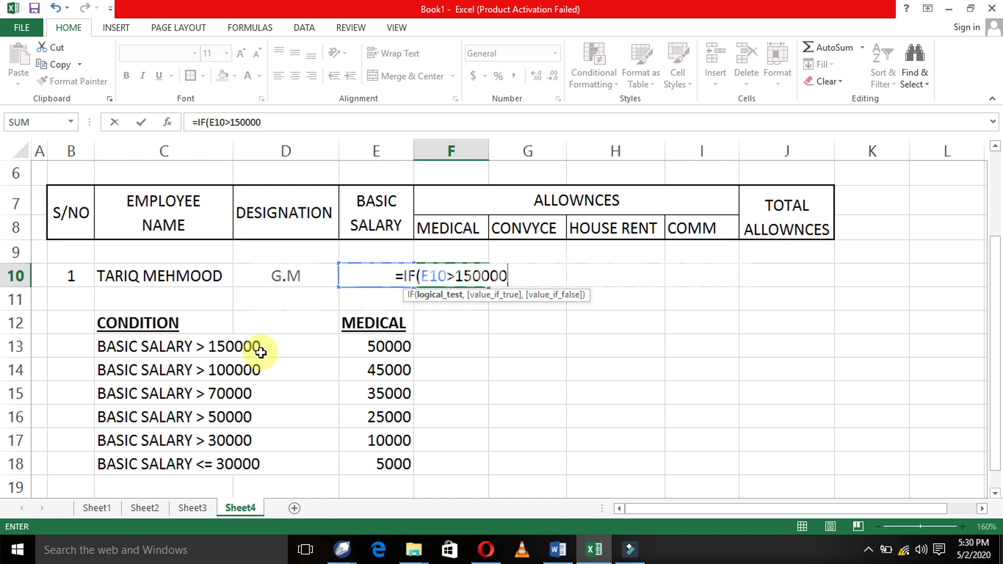
text(,)
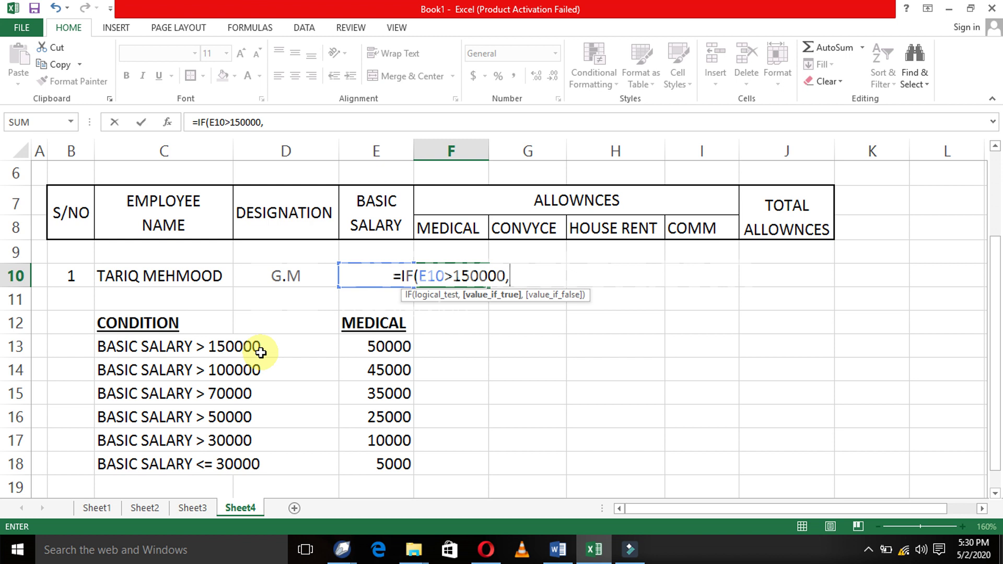
text("50000)
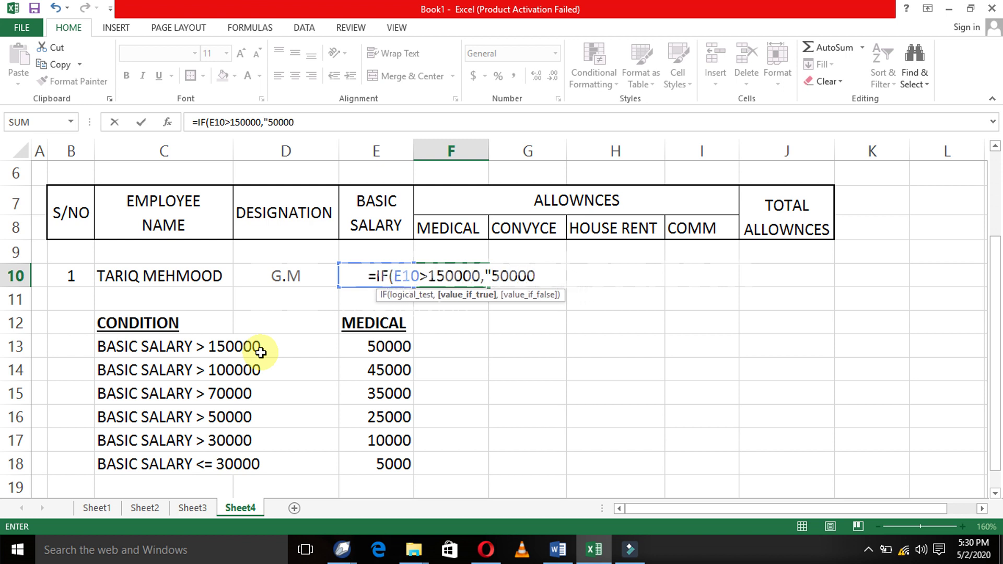
text(")
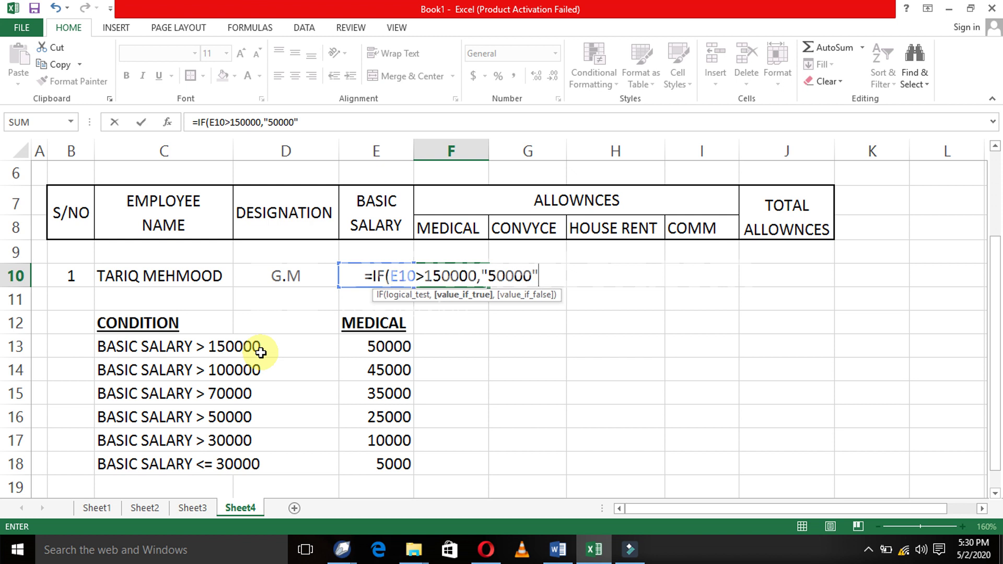
text(,IF)
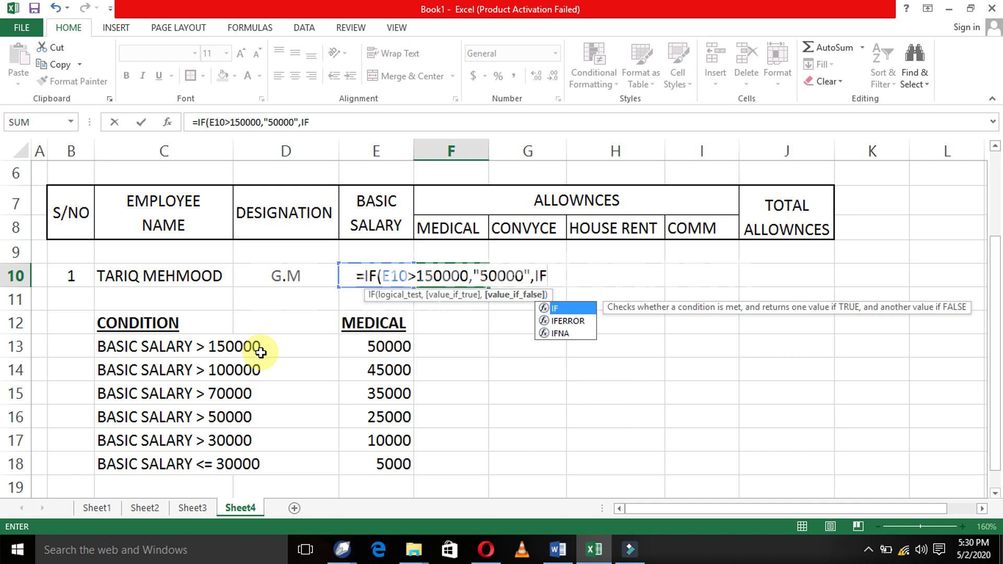
text((E10)
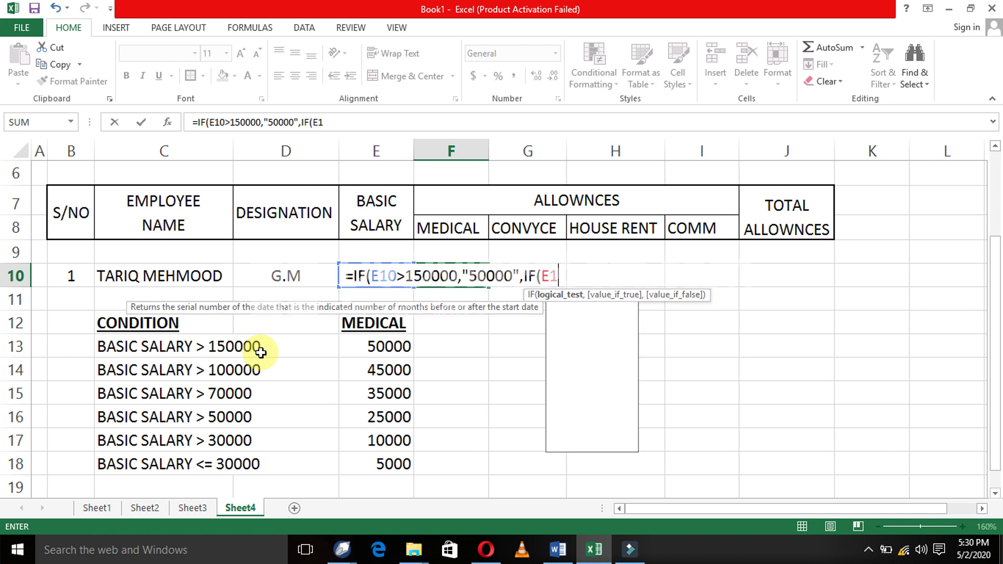
text(>)
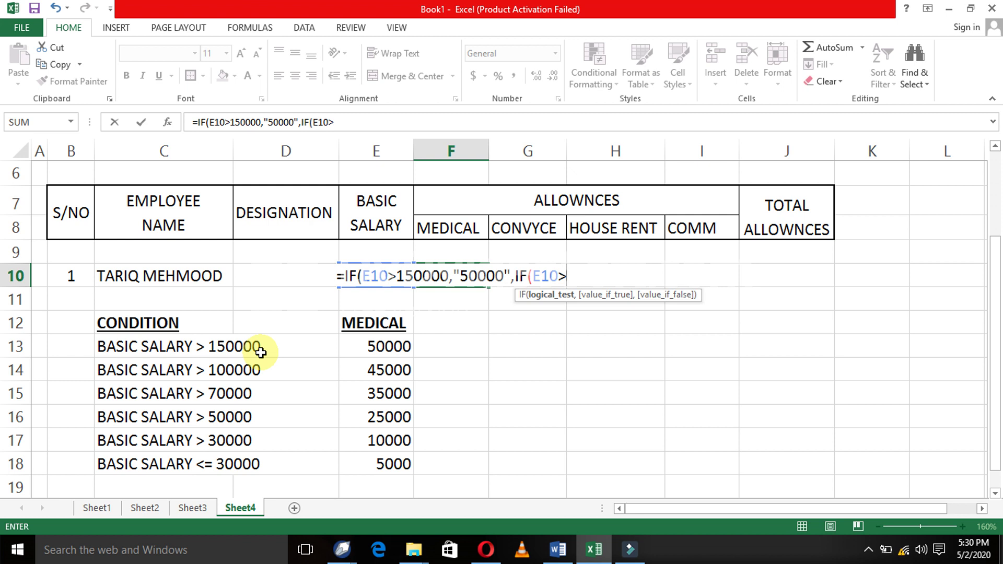
- Add nested tiers: "45000" for E10>100000 and "35000" for E10>70000, then begin IF(E10
text(100000)
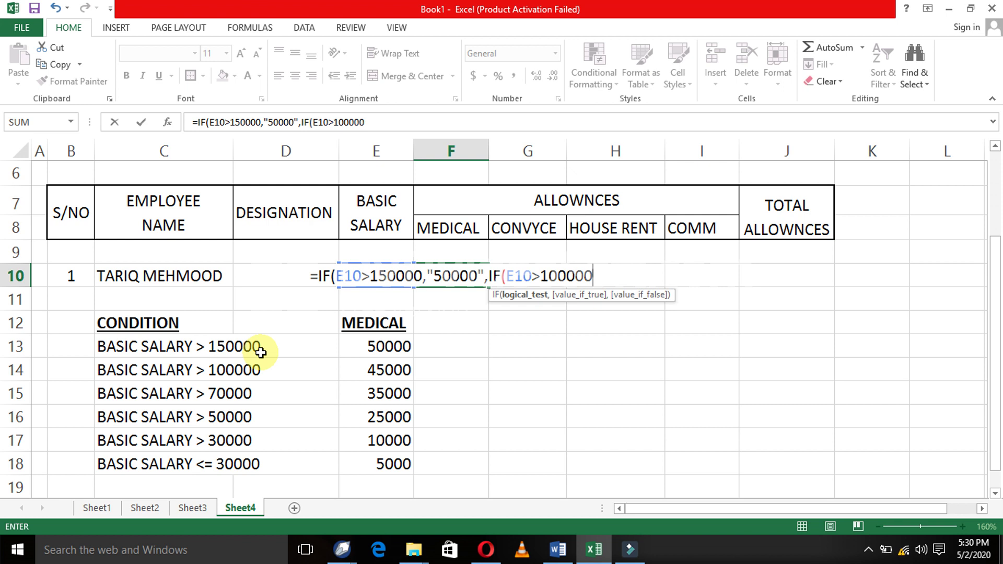
text(,")
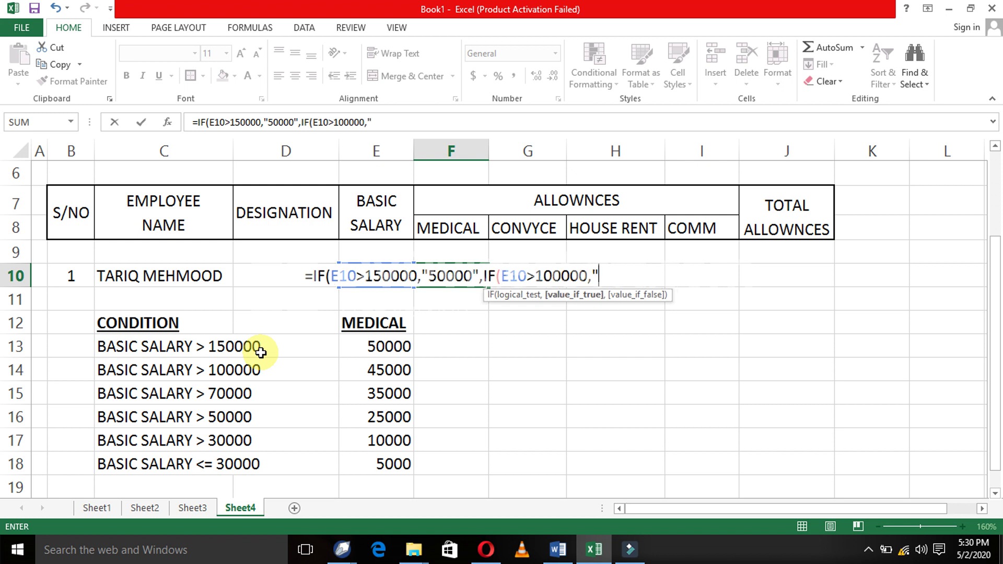
text(45)
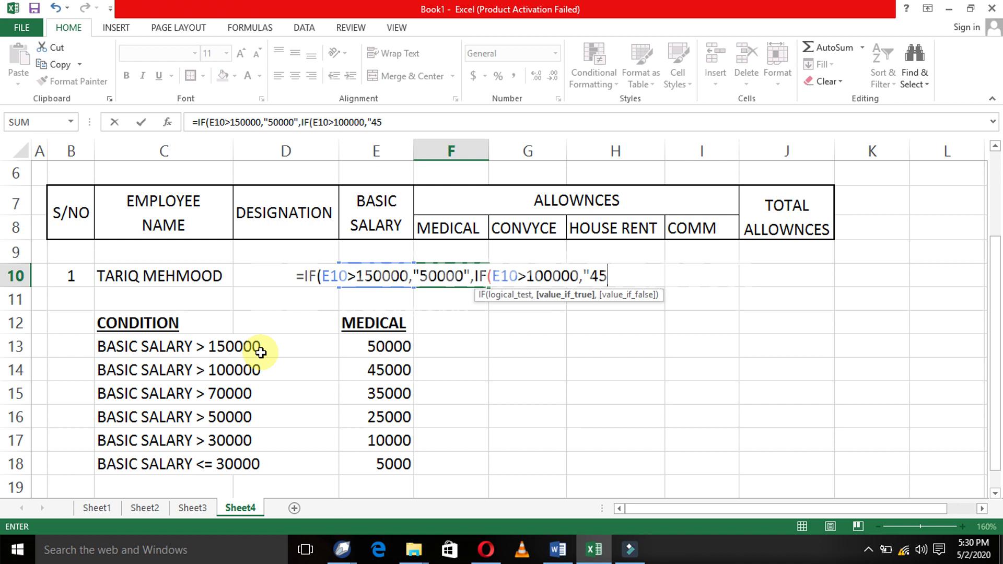
text(000",IF()
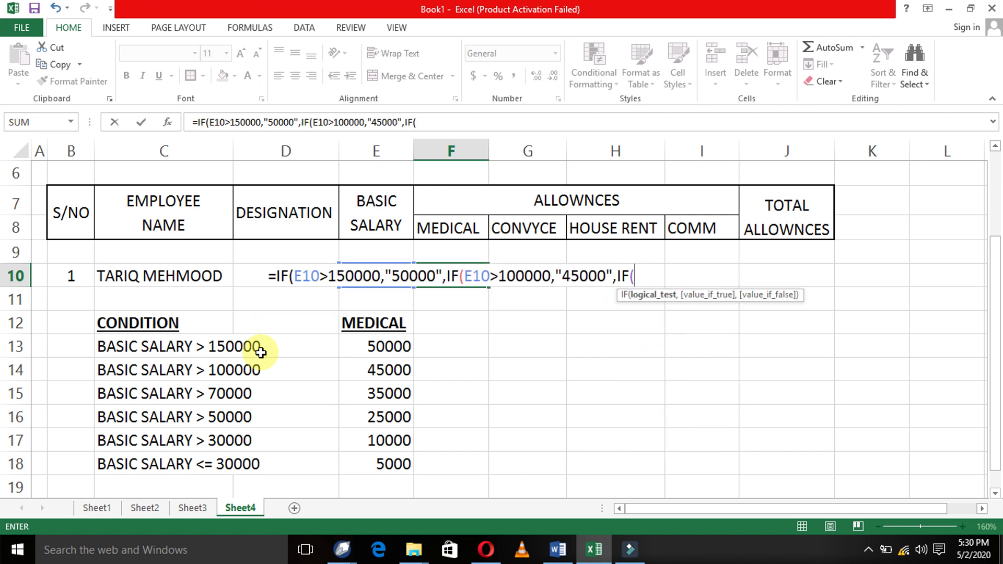
text(E10>)
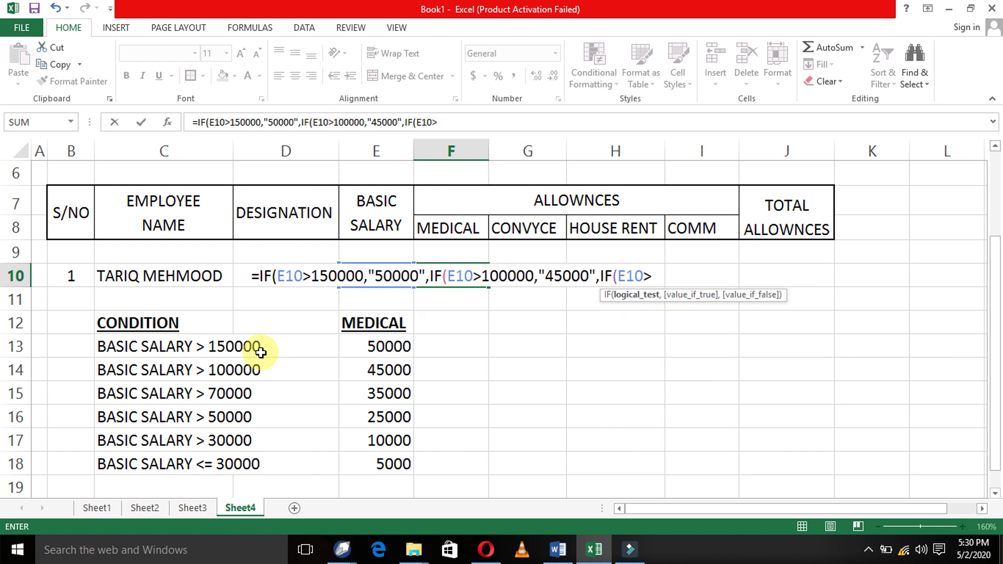
text(7)
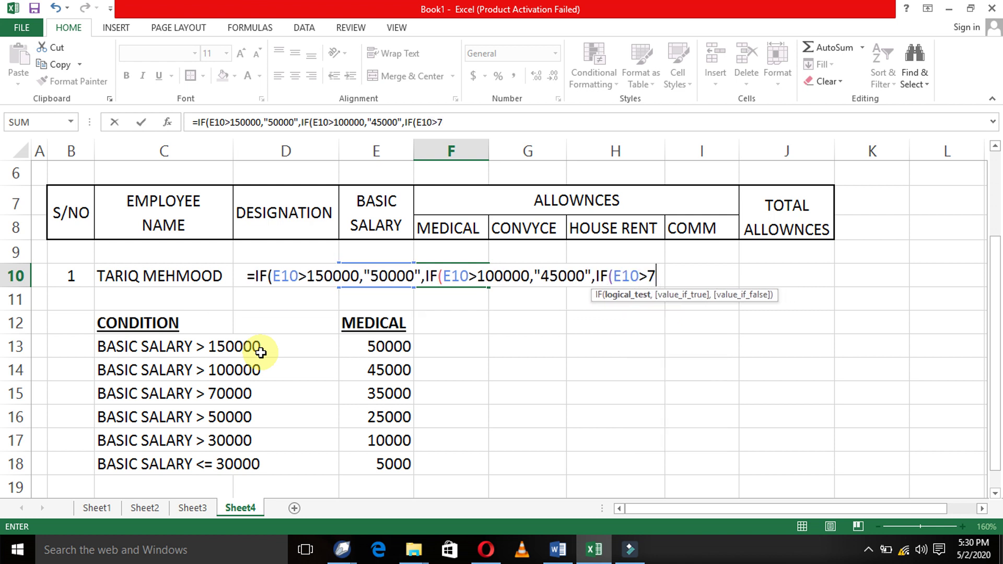
text(0000,")
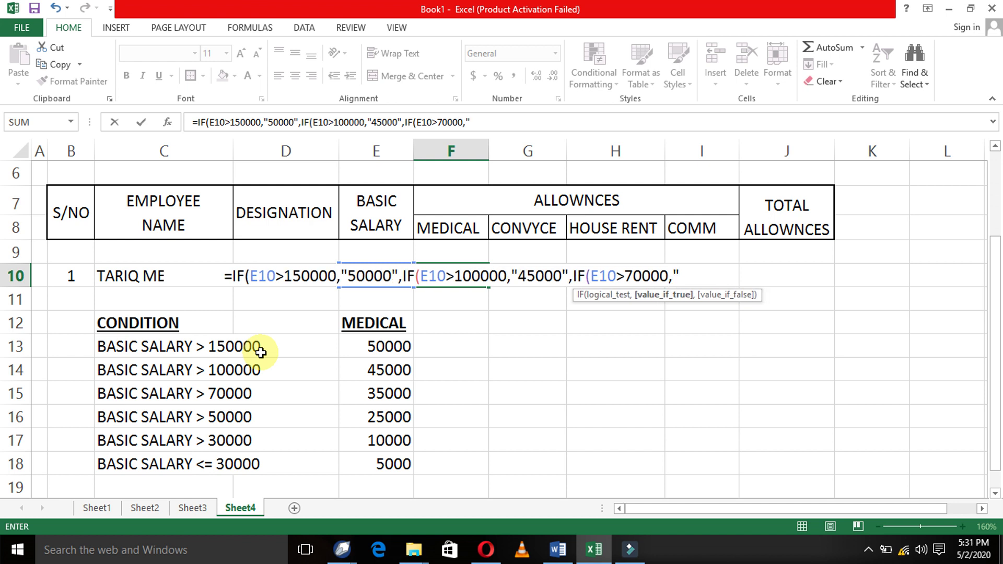
text(35000)
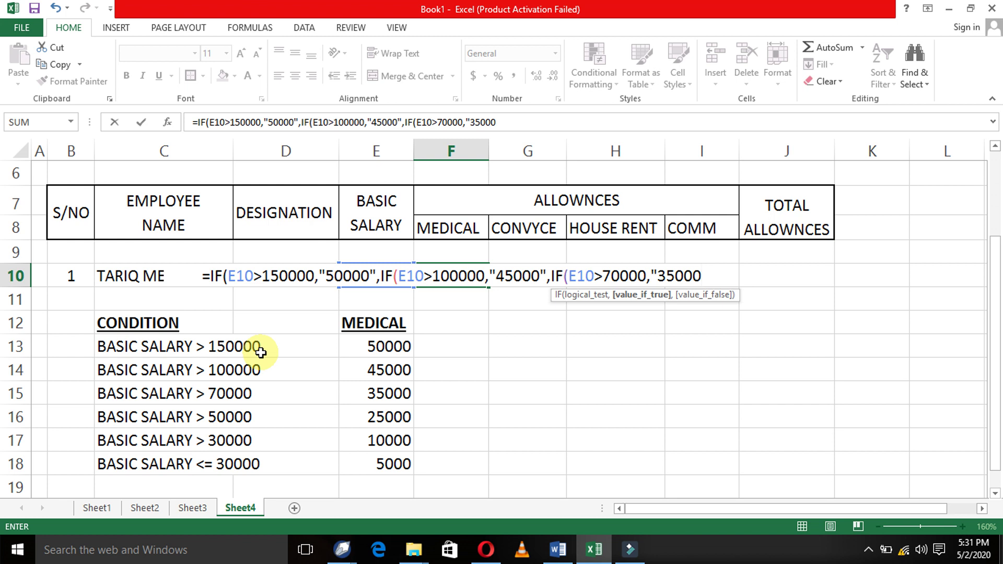
text(",IF()
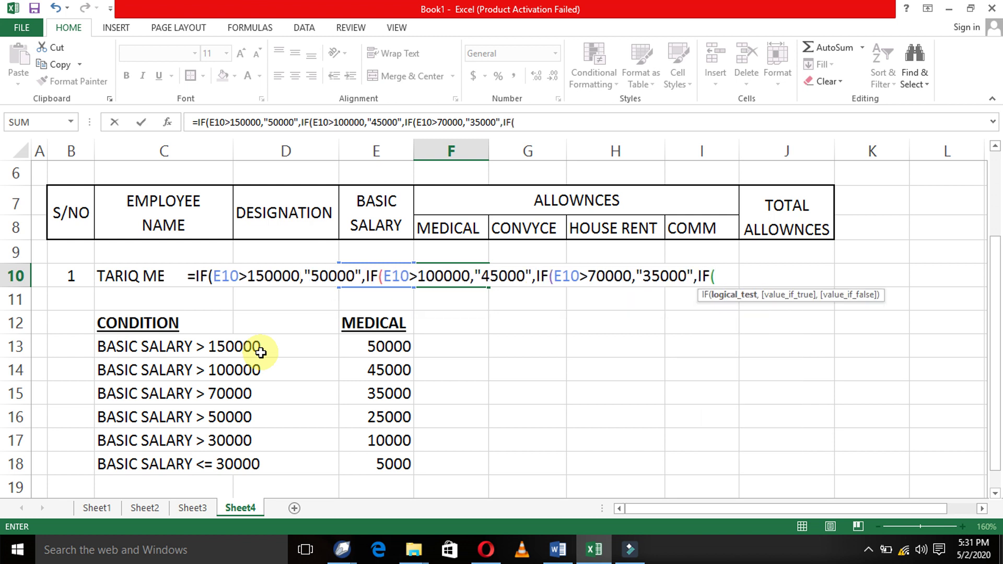
text(E10)
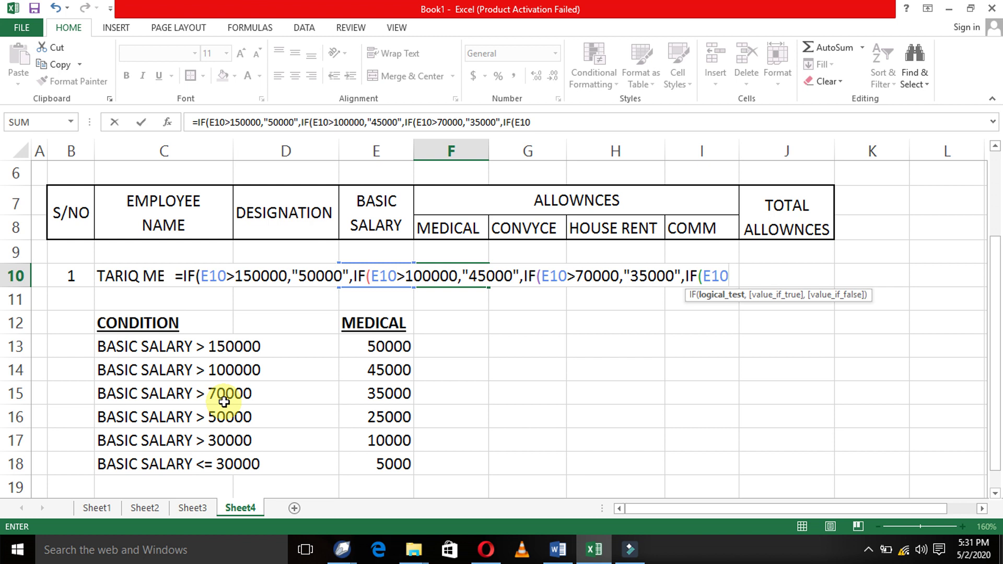
- Add tiers "25000" above 50000 and "10000" above 30000, then open another nested IF
text(>)
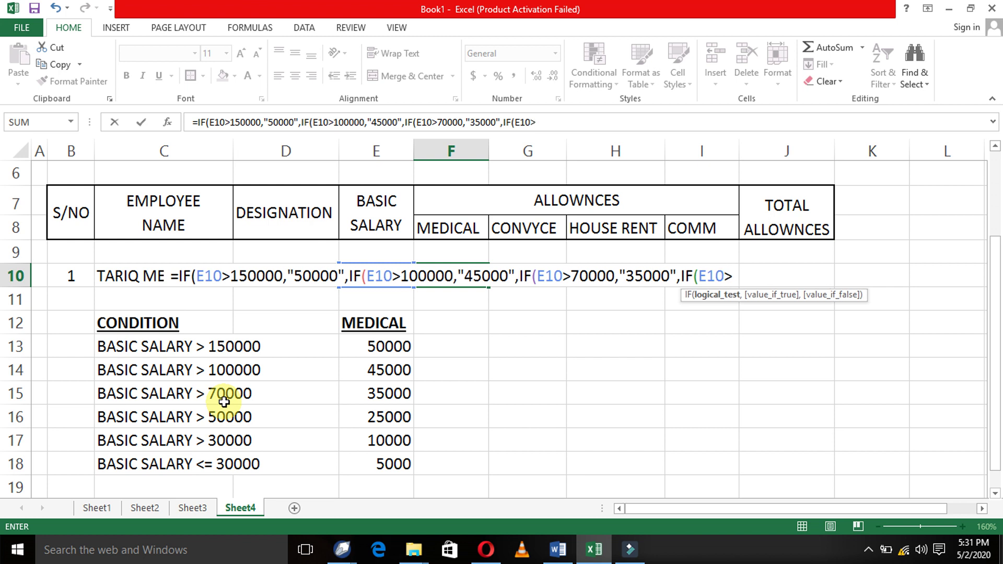
text(50000)
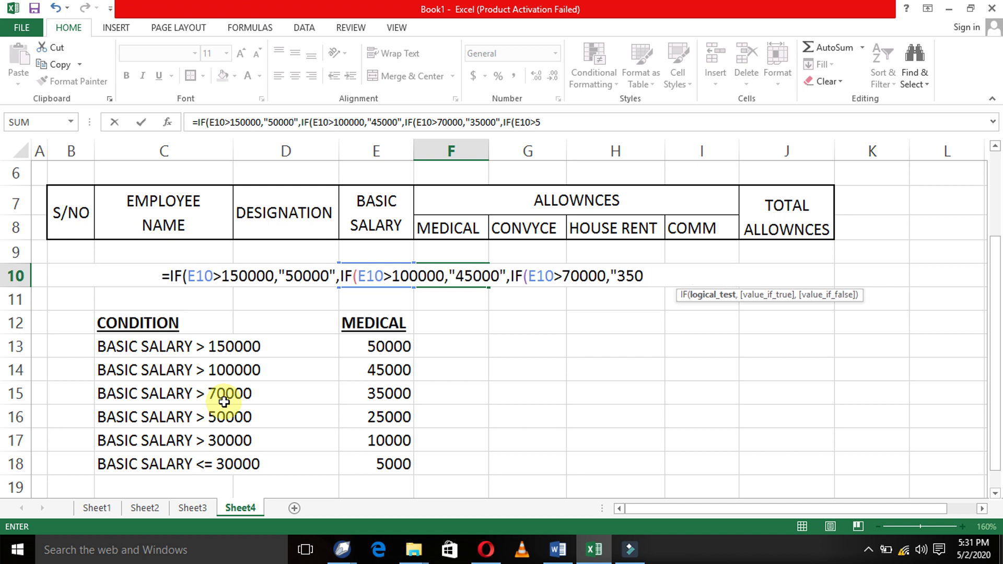
text(,"2)
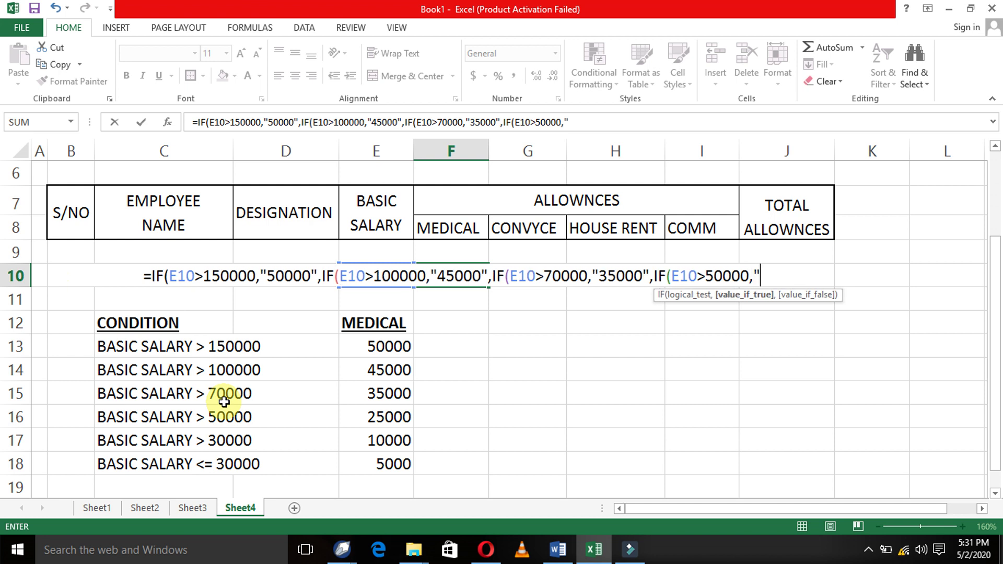
text(5000")
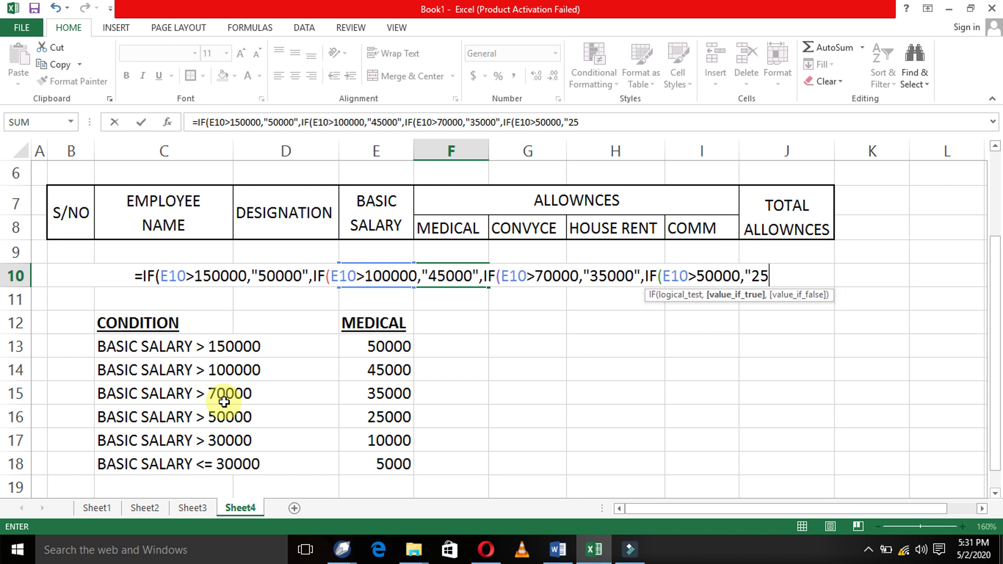
text(,IF()
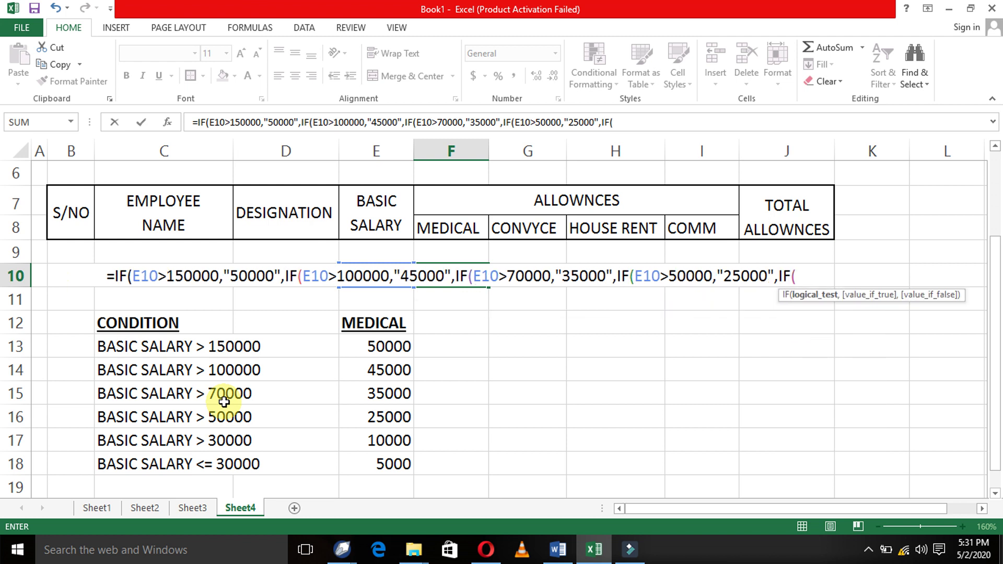
text(E10>)
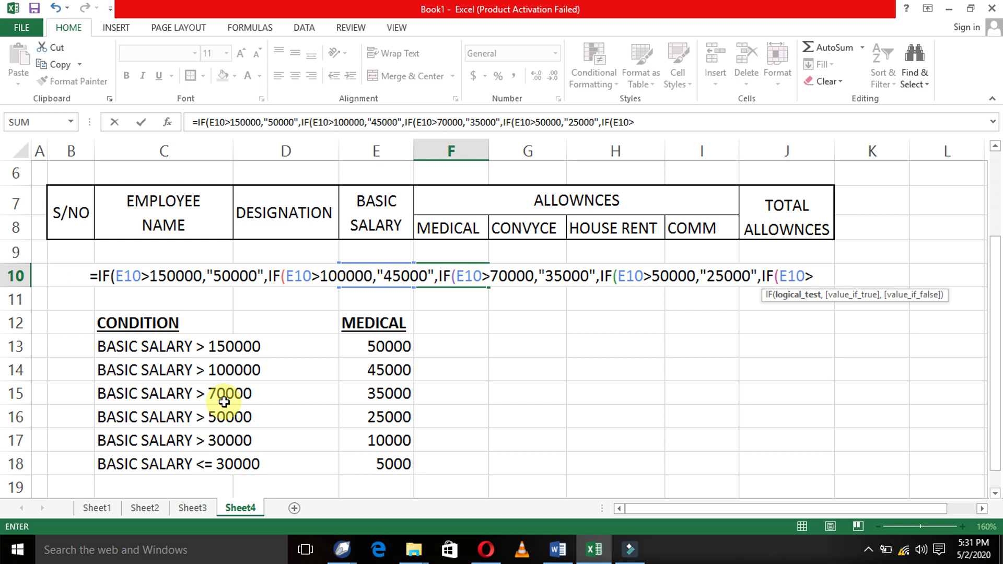
text(30000)
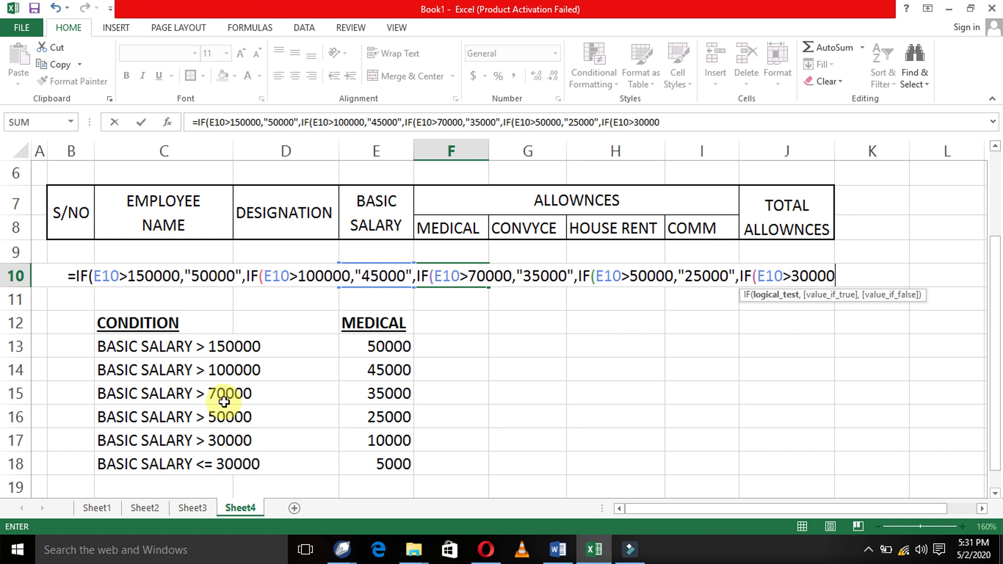
text(,)
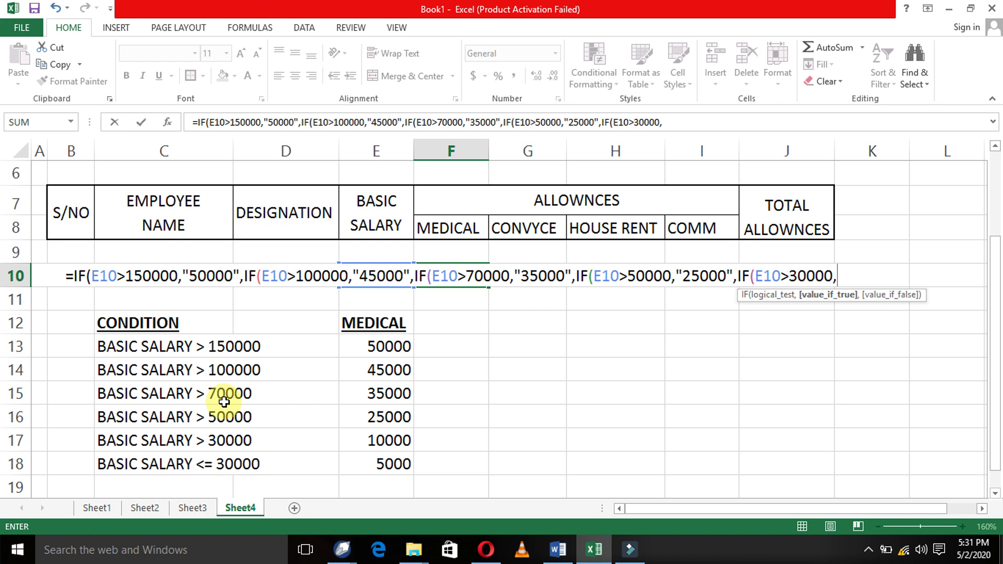
text(")
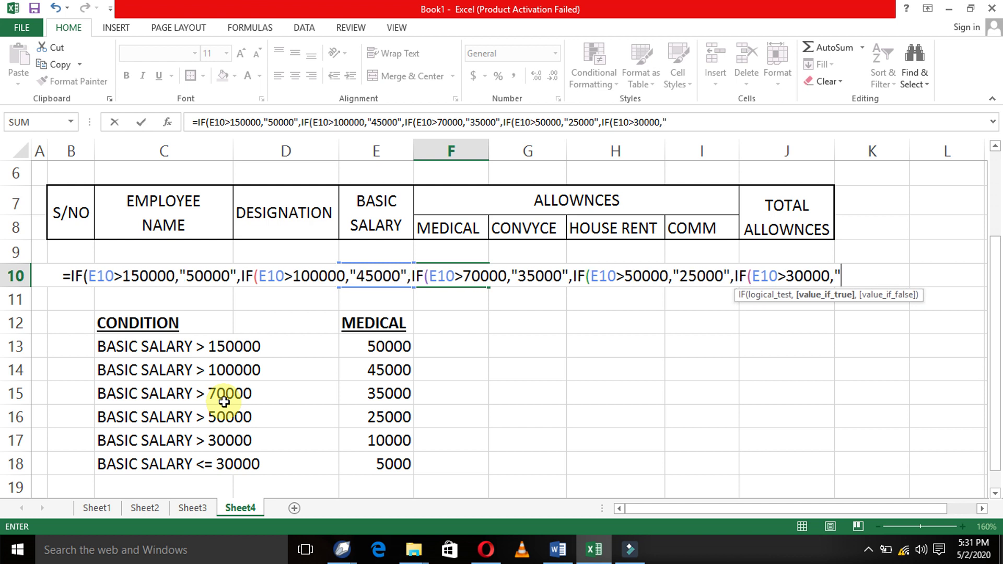
text(10000)
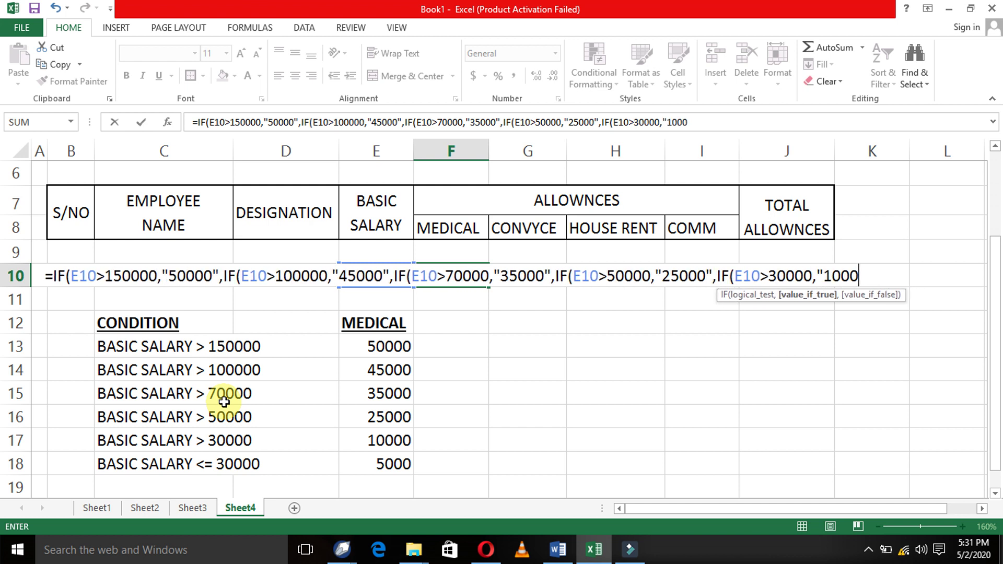
text(",)
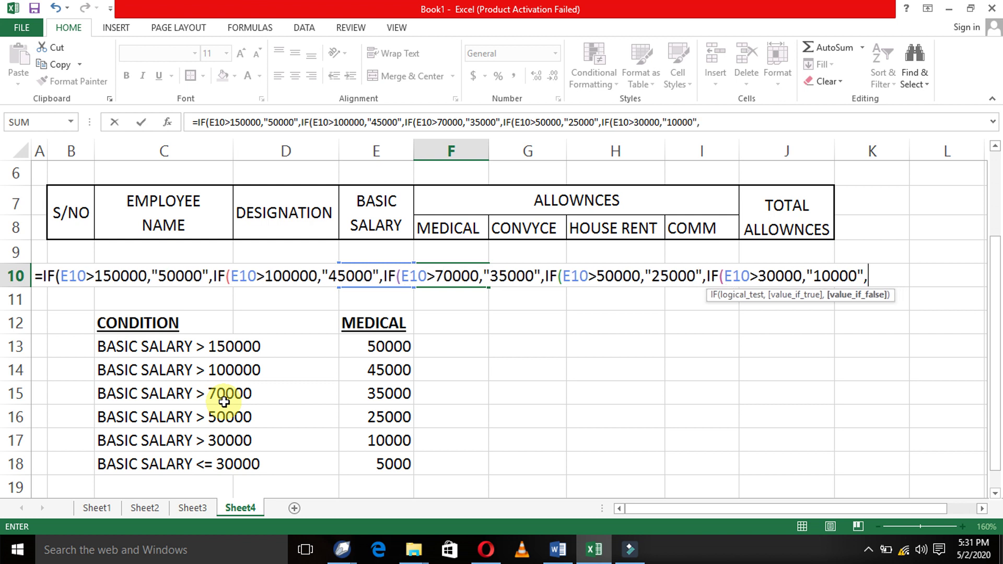
text(IF()
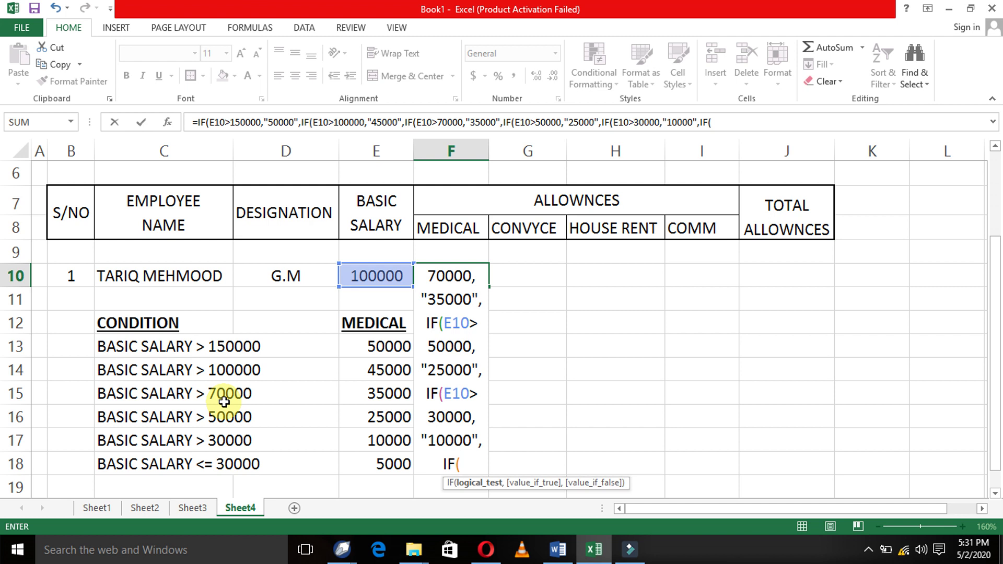
- Finish F10 with E10<=30000 returning "5000", close all parentheses and enter it
click(983, 509)
click(982, 508)
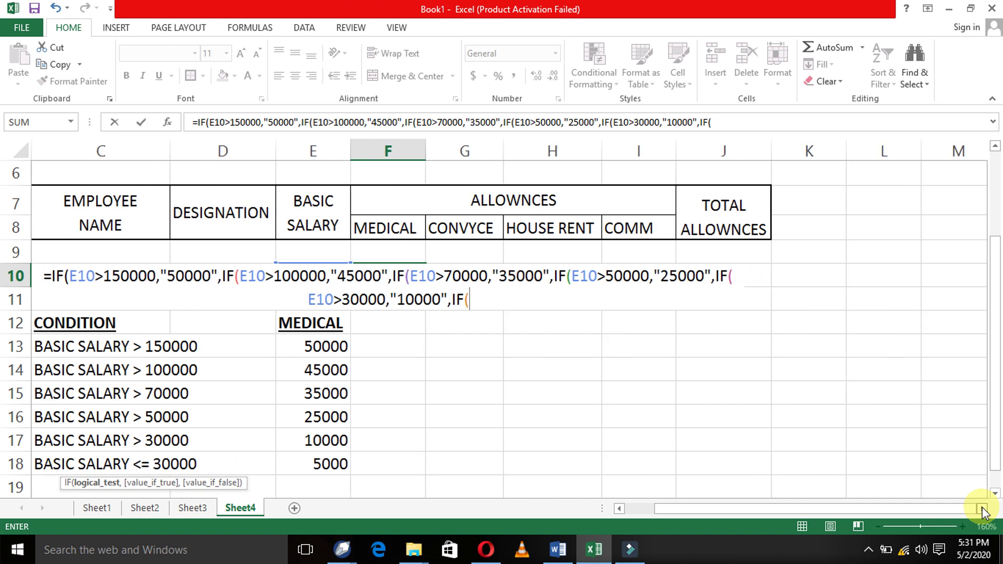
text(E)
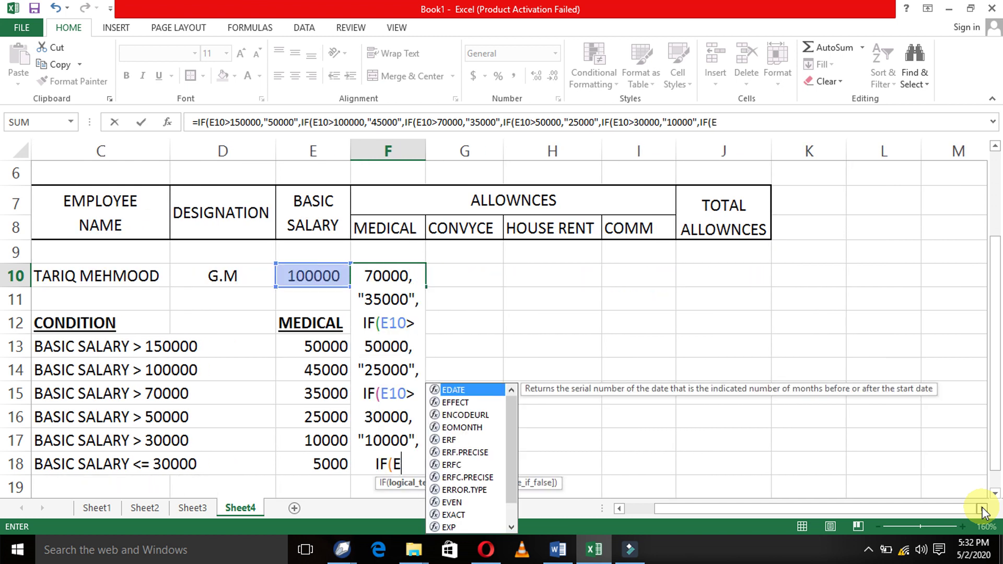
text(10<=)
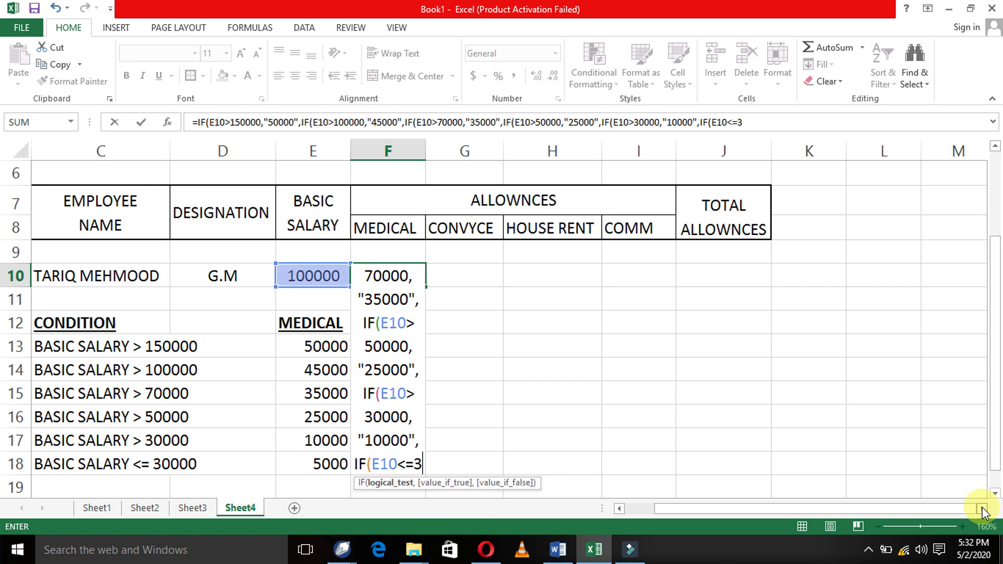
text(30000)
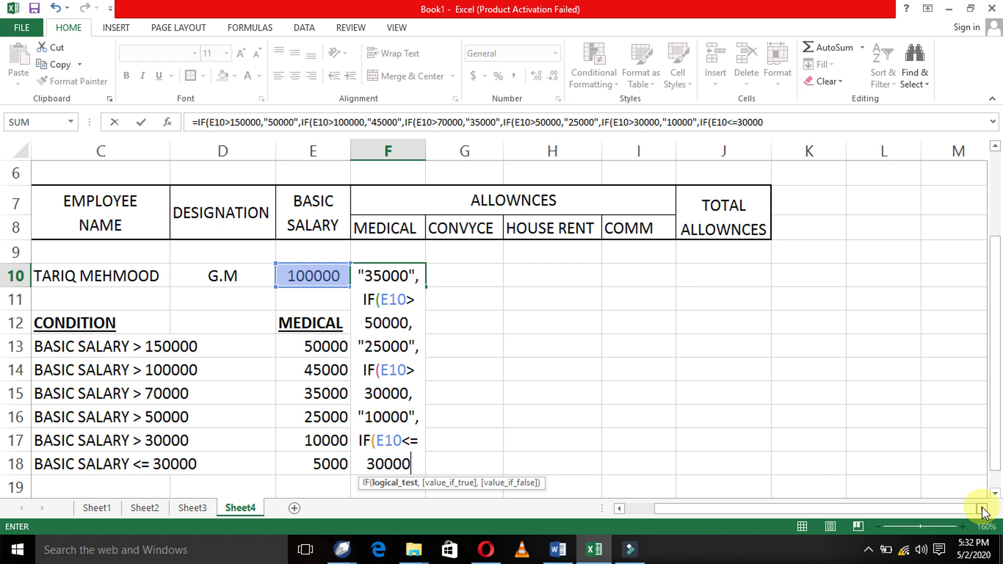
text(,")
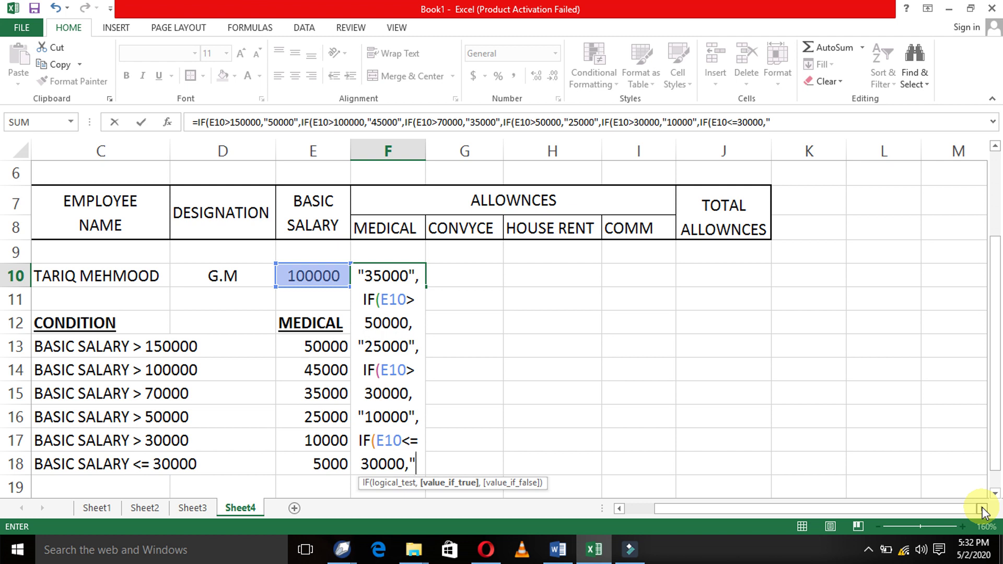
text(50000)
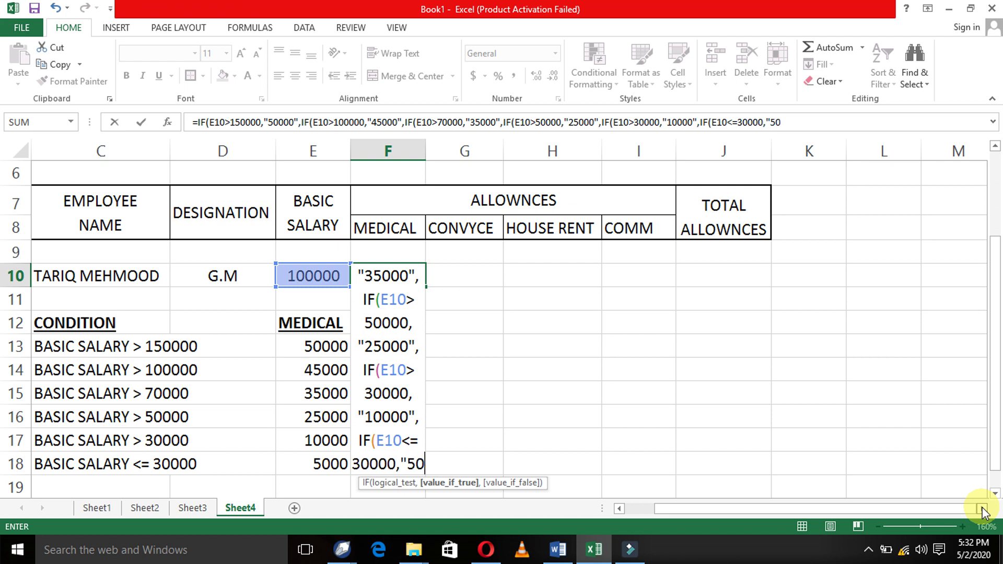
key(BackSpace)
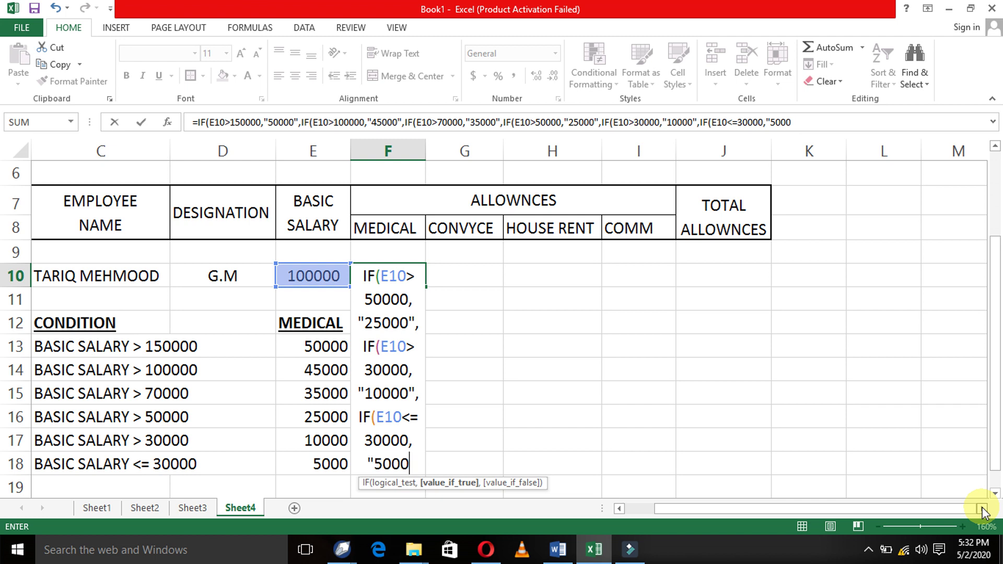
text(")
text()))))
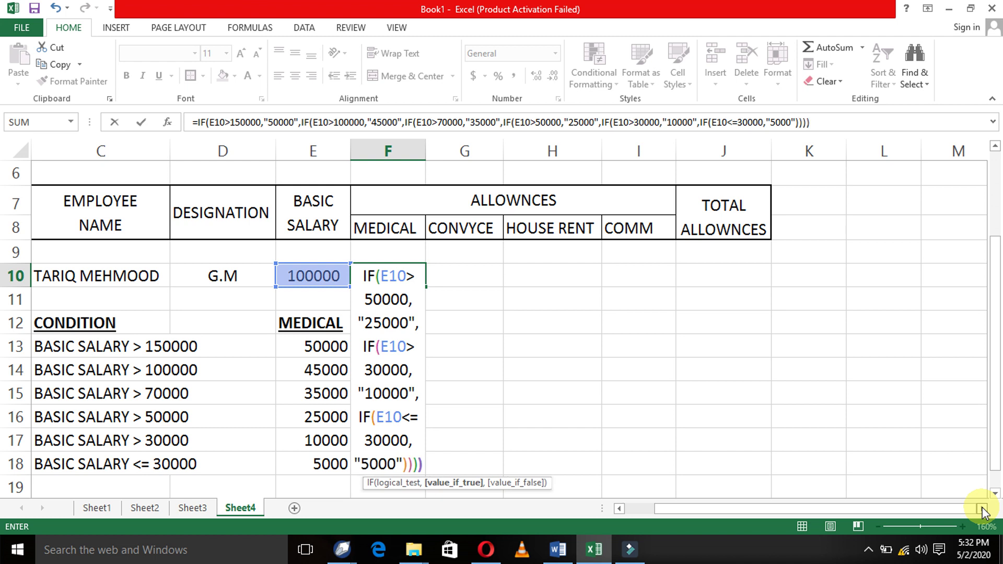
text())
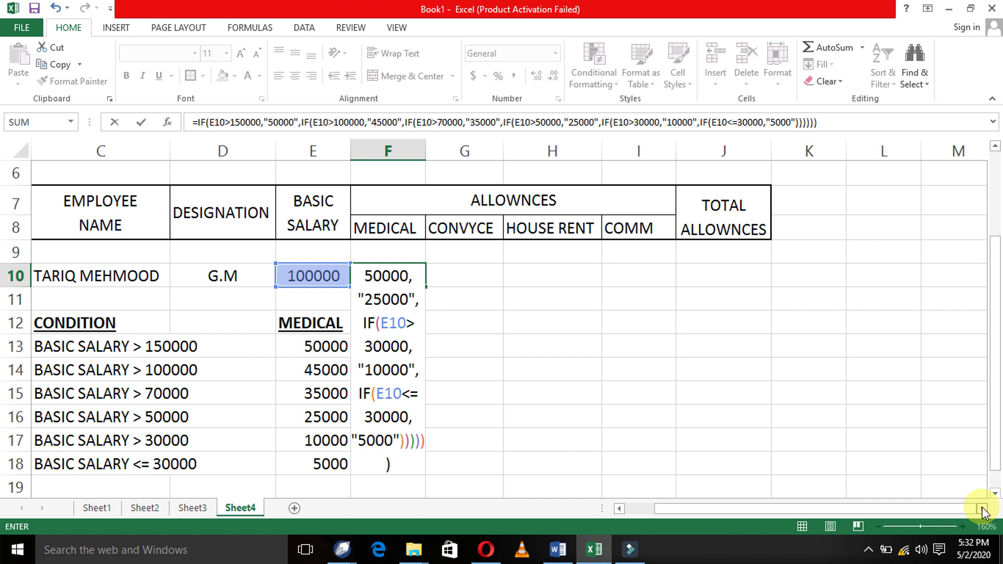
key(Return)
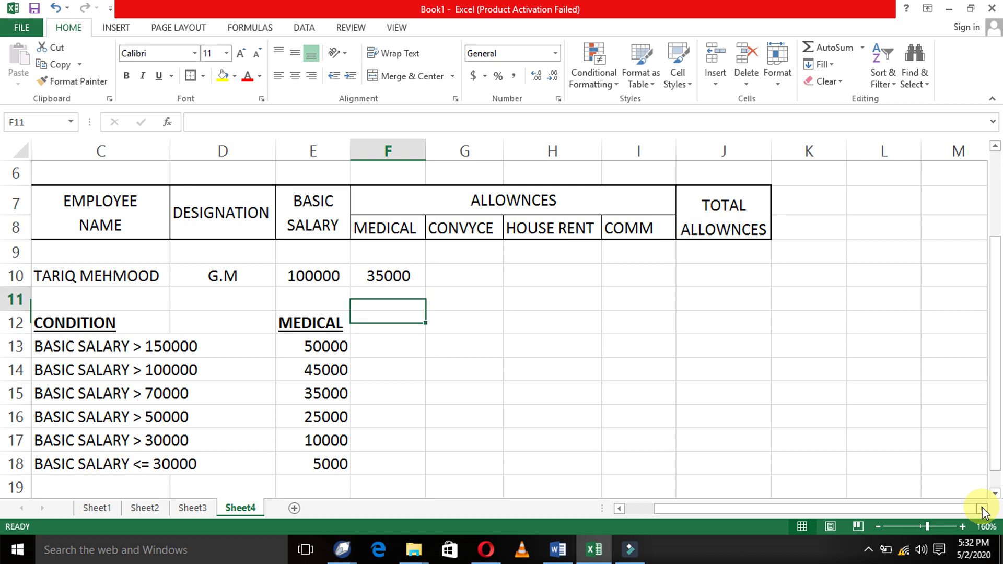
- Compare the basic salary in E10 with the condition table to find the matching 35000 tier
key(Up)
key(Left)
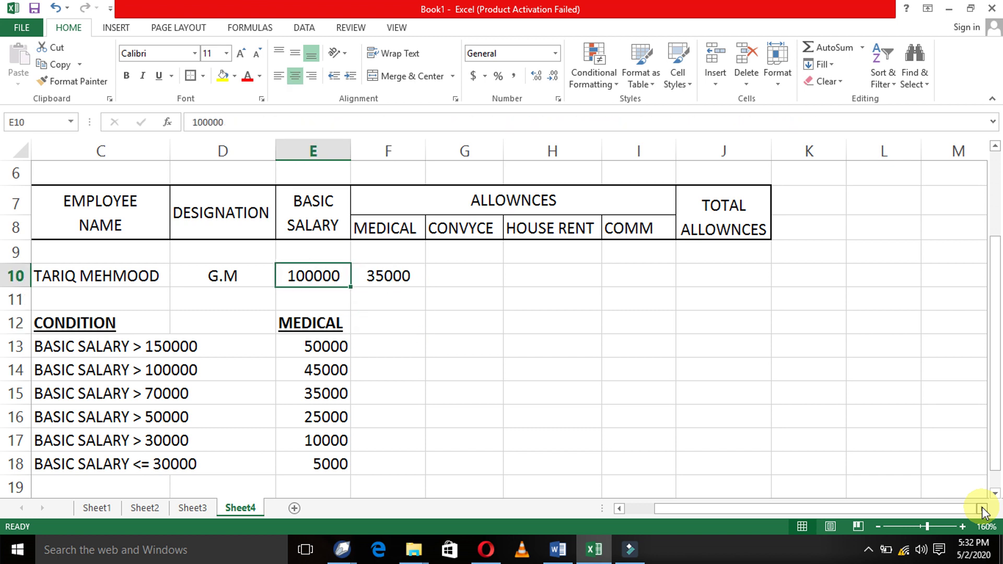
key(Down)
key(Up)
key(Down)
key(Down)
key(Down)
key(Up)
key(Up)
key(Up)
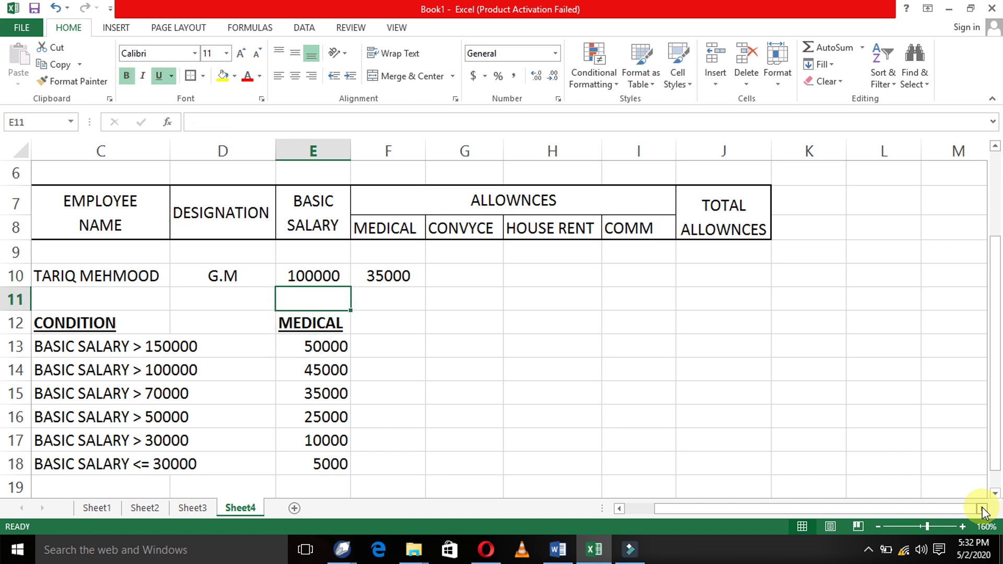
key(Down)
key(Down)
key(Down)
key(Down)
key(Down)
key(Left)
key(Up)
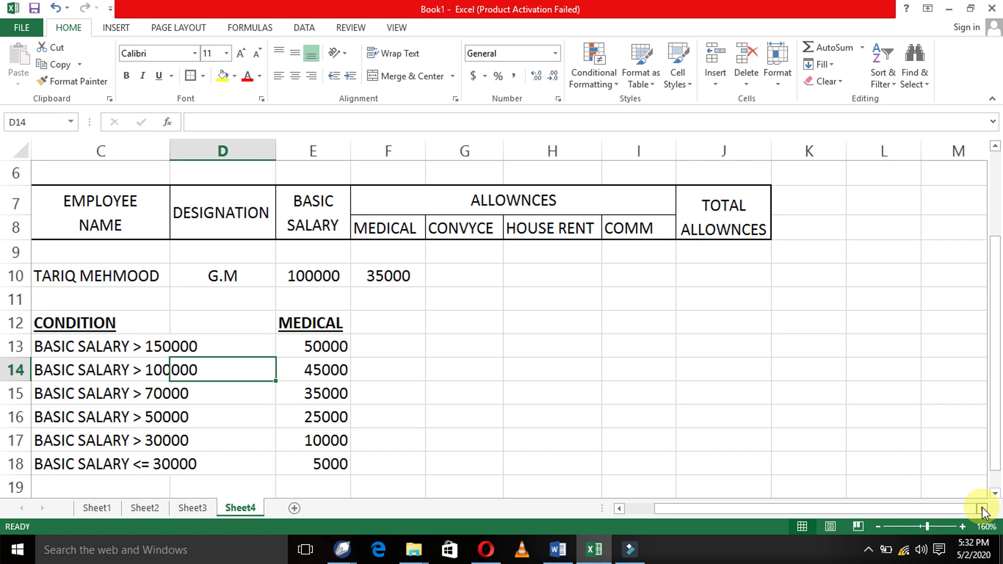
key(Left)
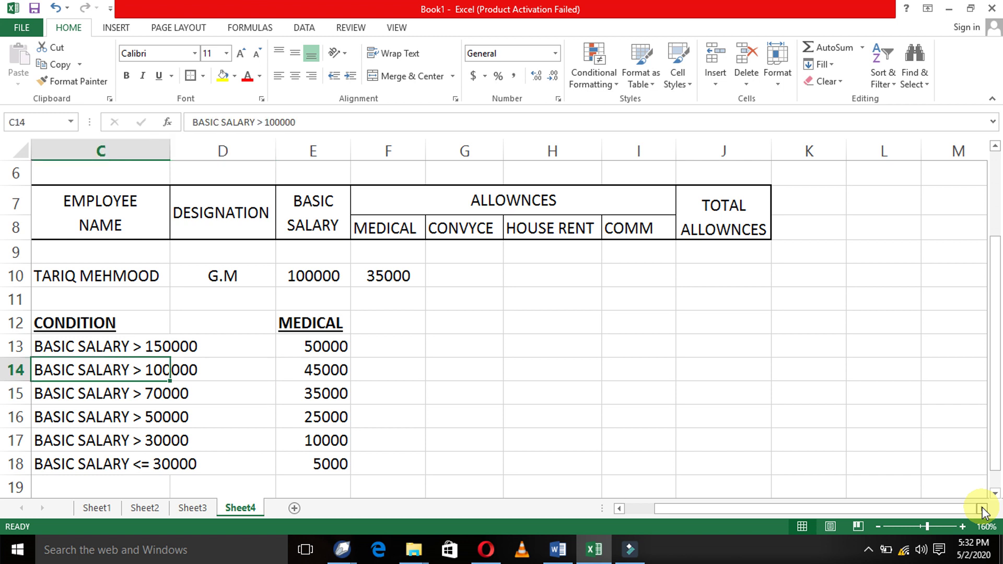
key(Right)
key(Up)
key(Up)
key(Up)
key(Right)
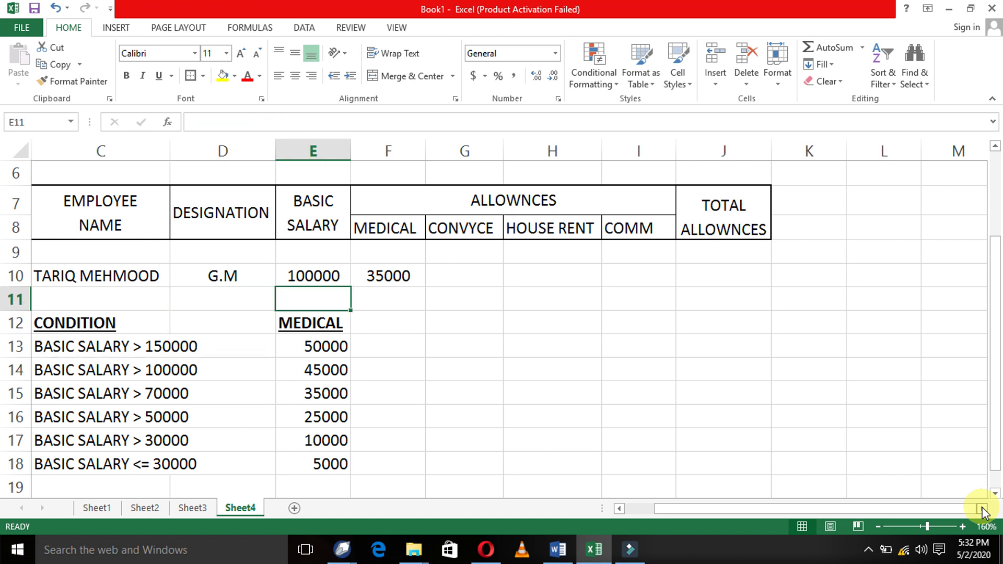
key(Up)
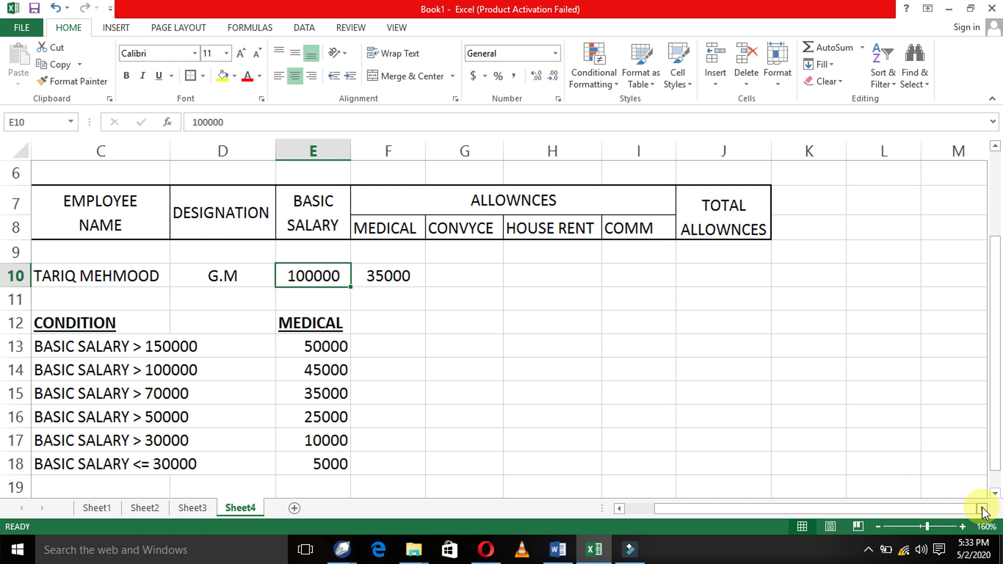
key(Down)
key(Down)
key(Down)
key(Down)
key(Down)
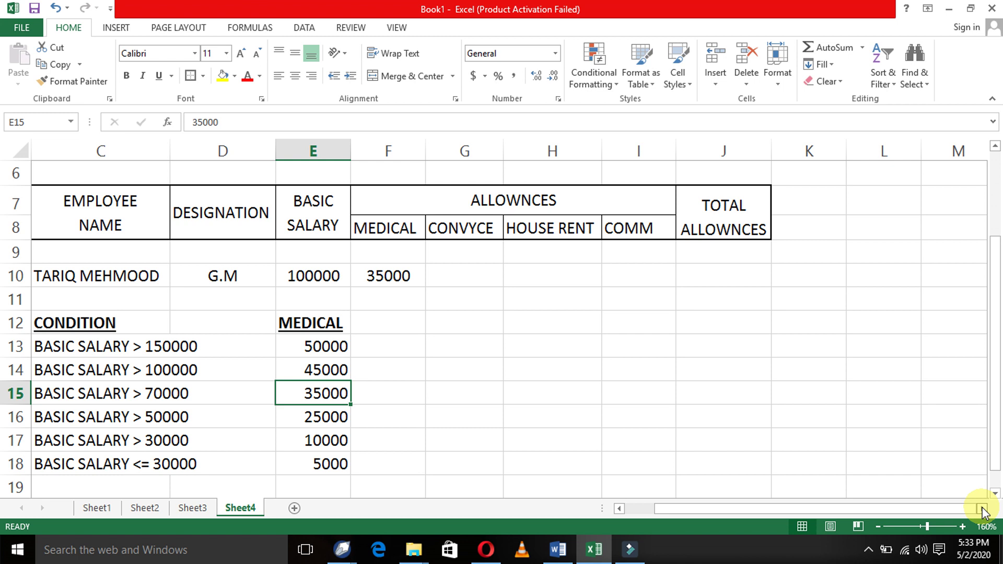
key(Up)
key(Up)
key(Up)
key(Up)
key(Up)
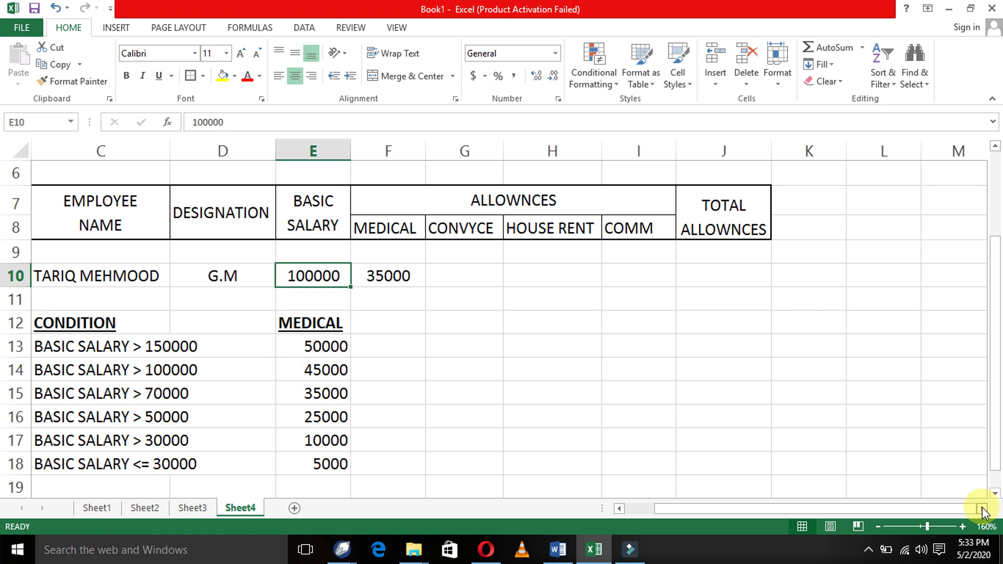
- Change the basic salary in E10 to 100001 to test the formula
key(F2)
key(BackSpace)
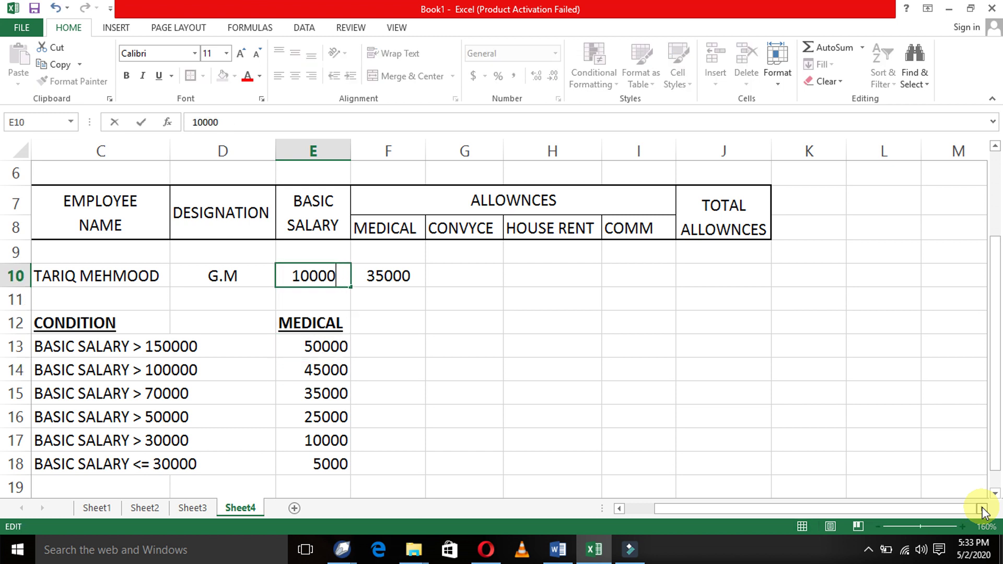
text(1)
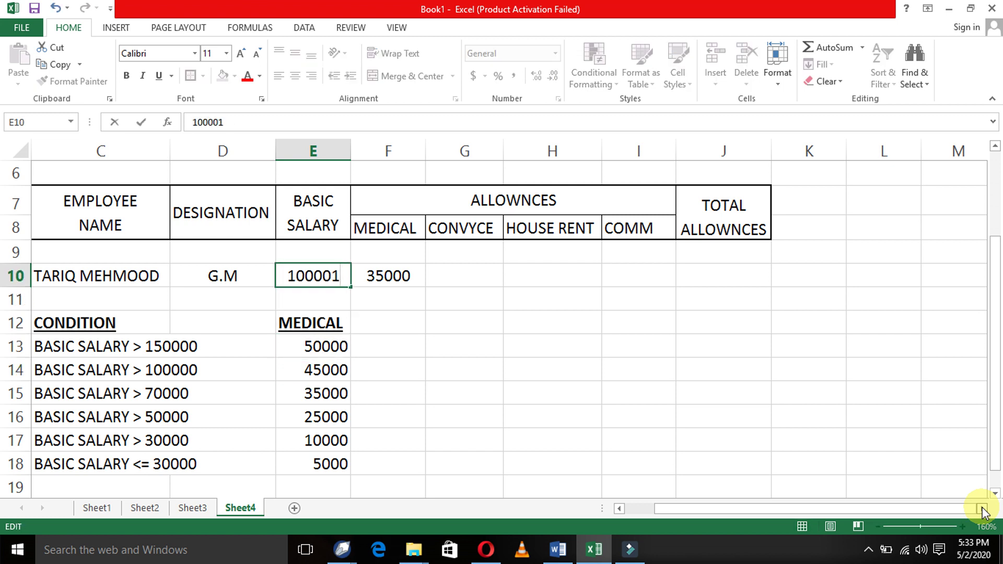
key(Return)
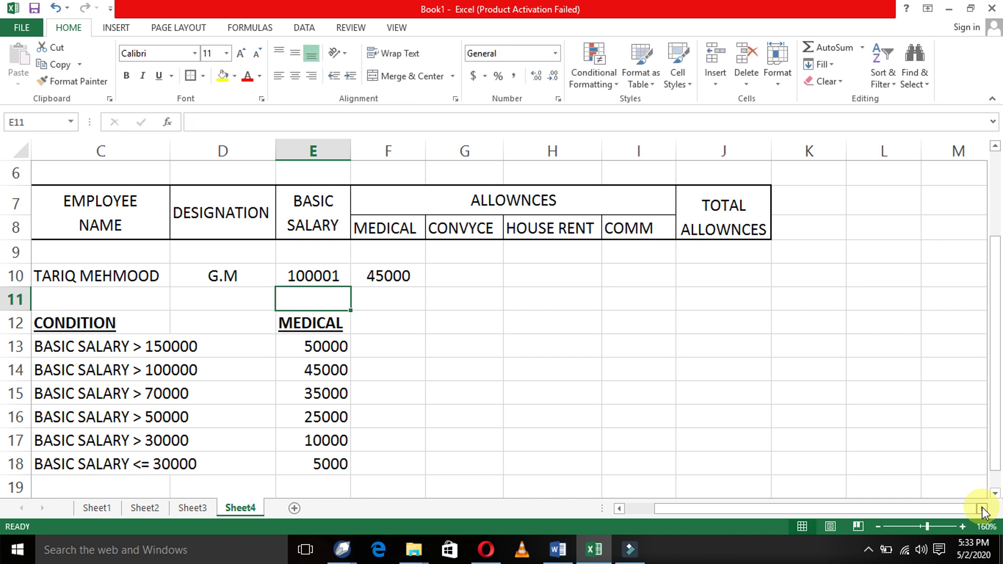
- Restore E10 to 100000 and recheck it against the condition table
key(Up)
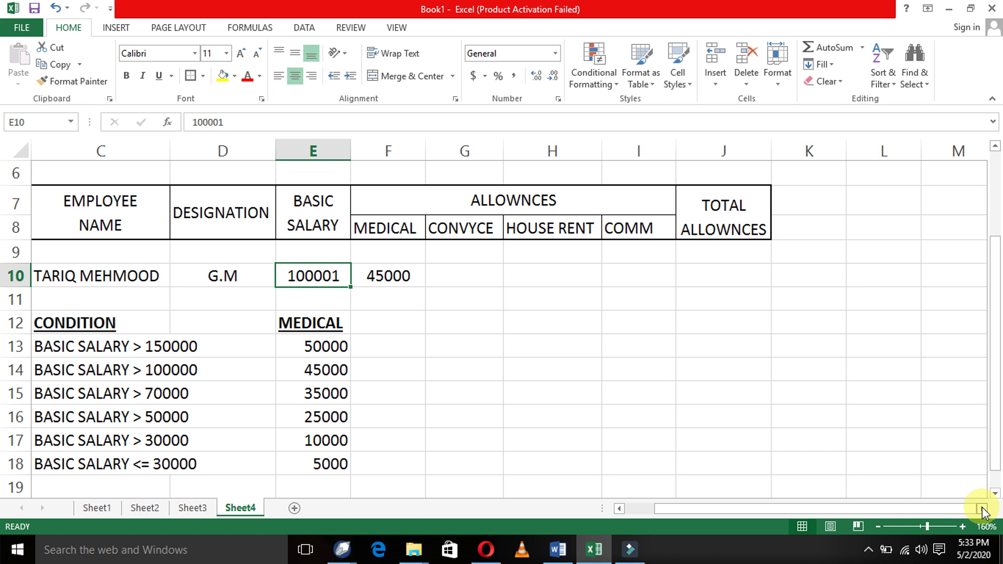
key(F2)
key(BackSpace)
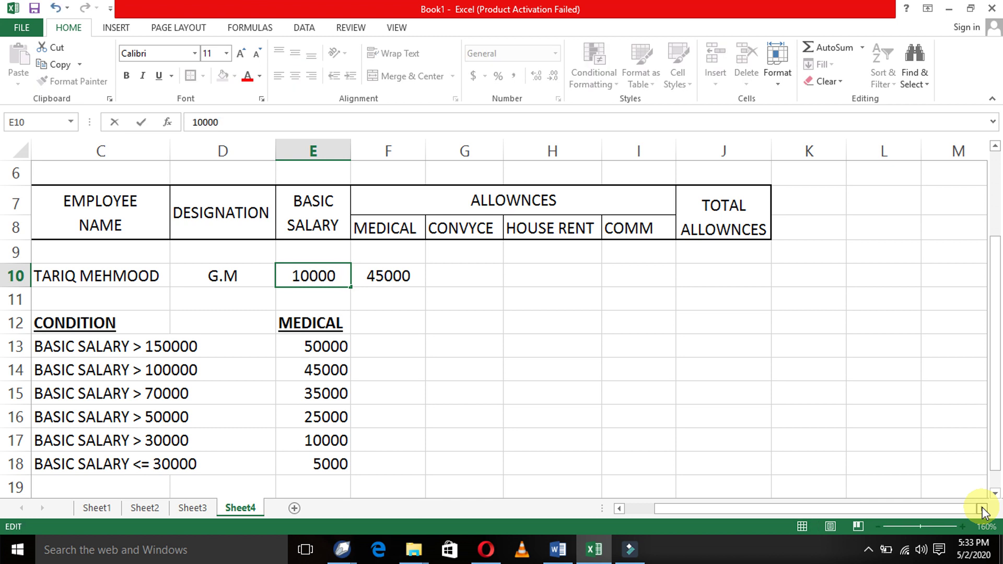
text(0)
key(Return)
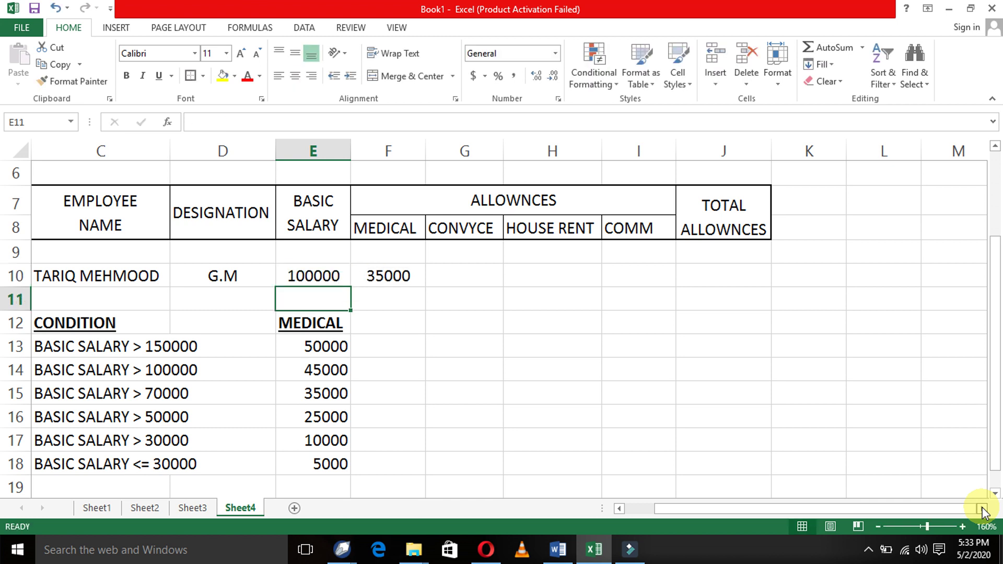
key(Down)
key(Down)
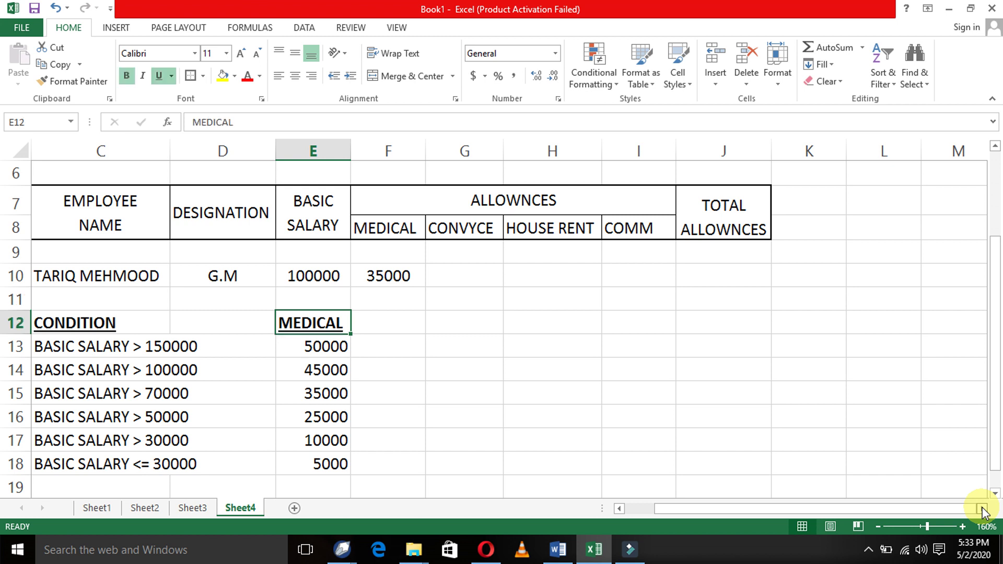
key(Left)
key(Left)
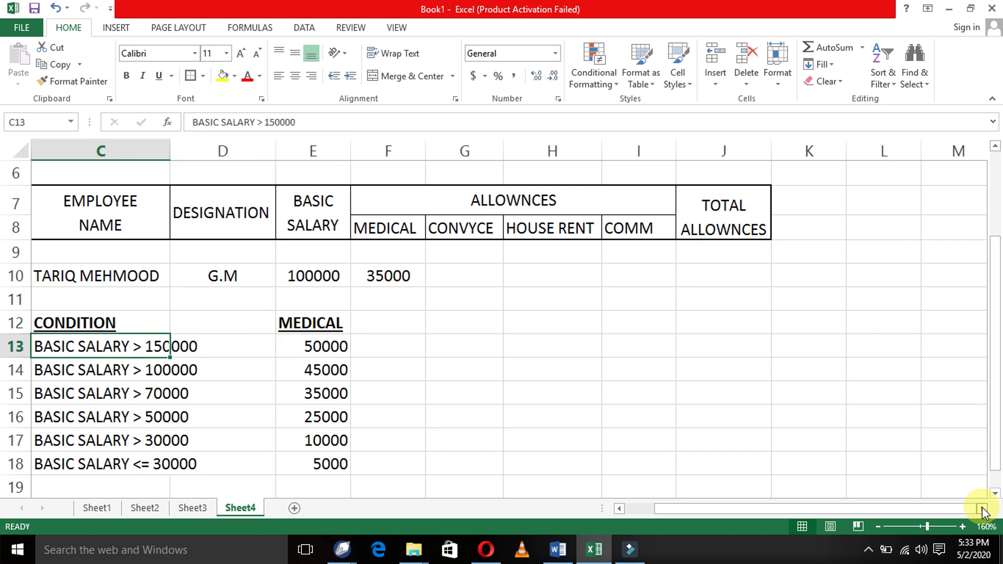
key(Right)
key(Right)
key(Up)
key(Up)
key(Up)
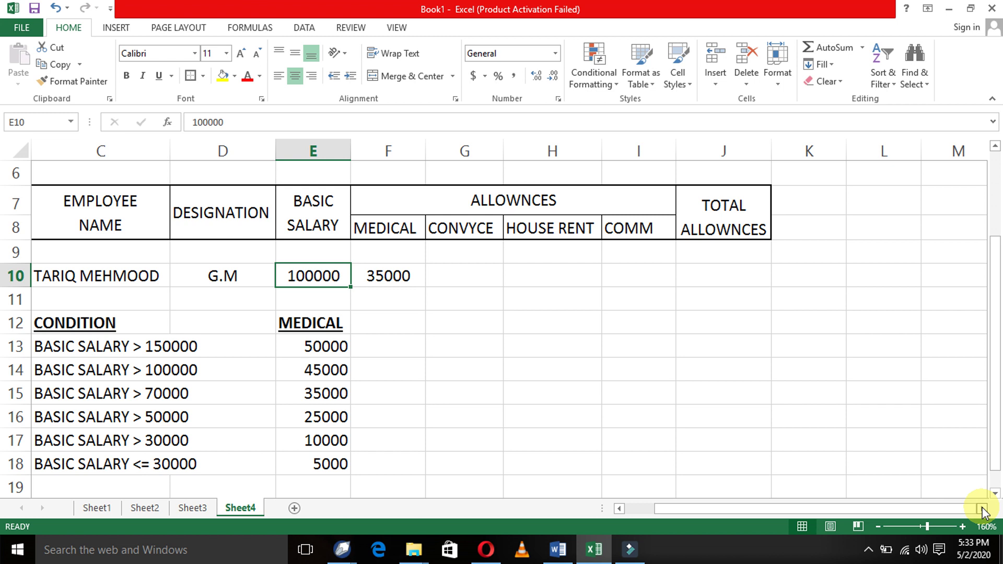
key(F2)
- Change the last F10 test from <=30000 to <30000
key(Return)
key(Up)
key(Right)
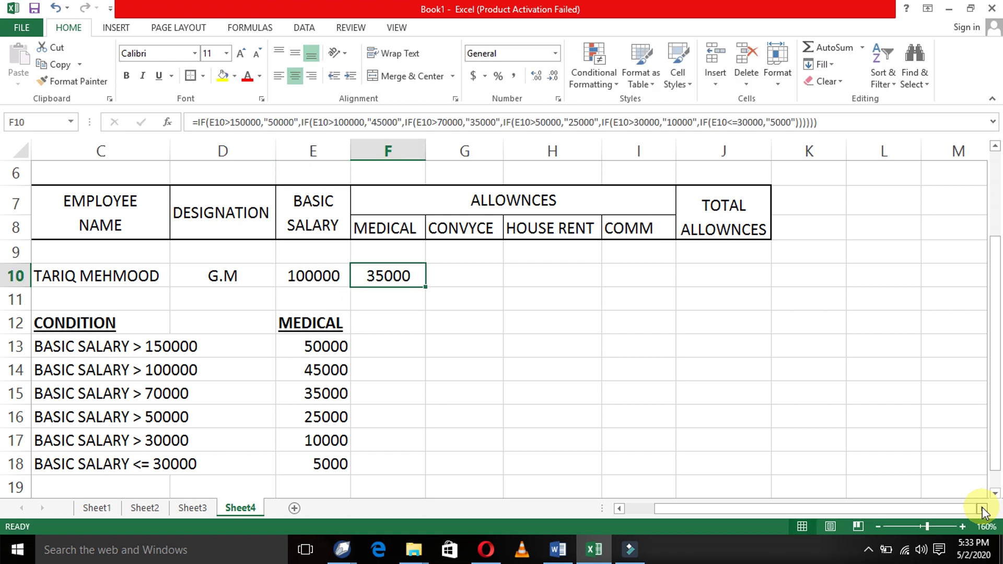
key(F2)
key(Left)
key(Left)
key(Left)
key(Left)
key(Left)
key(Left)
key(Left)
key(Left)
key(Left)
key(Left)
key(Left)
key(Left)
key(Left)
key(Left)
key(Left)
key(Left)
key(Left)
key(Left)
key(Left)
key(Left)
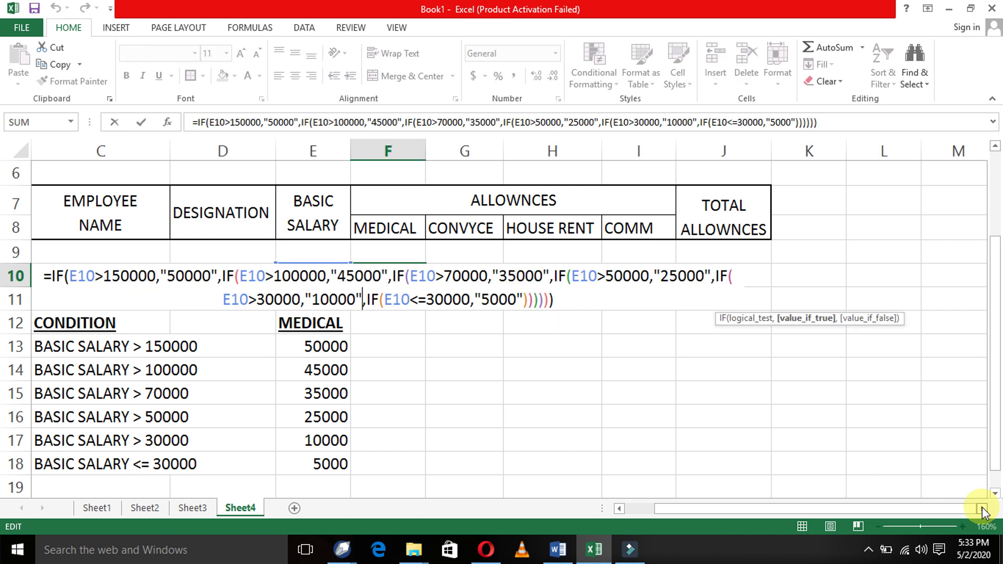
key(Right)
key(Right)
key(Right)
key(Right)
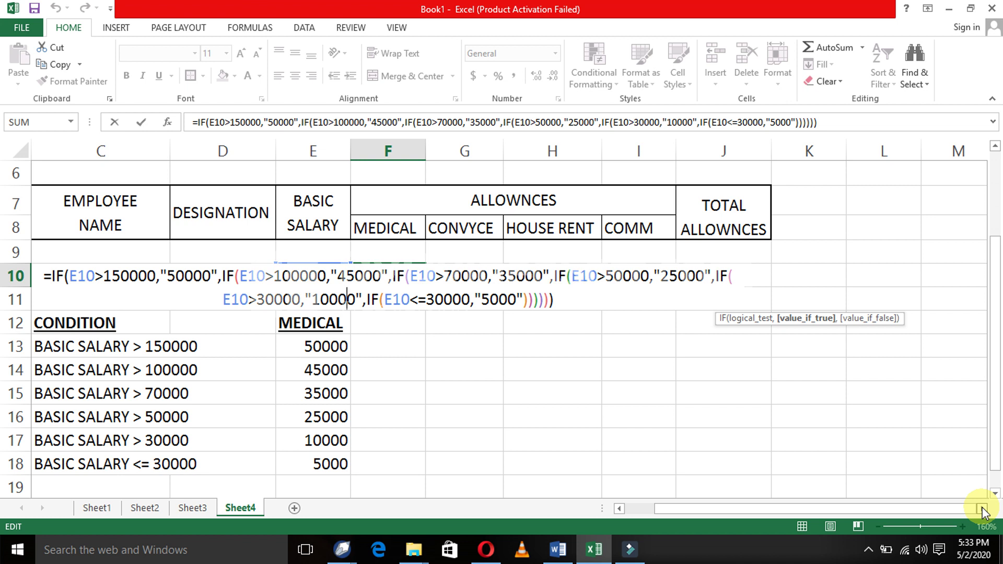
key(Right)
key(Right)
key(Right)
key(Right)
key(Right)
key(Right)
key(Right)
key(Right)
key(Right)
key(Right)
key(Right)
key(BackSpace)
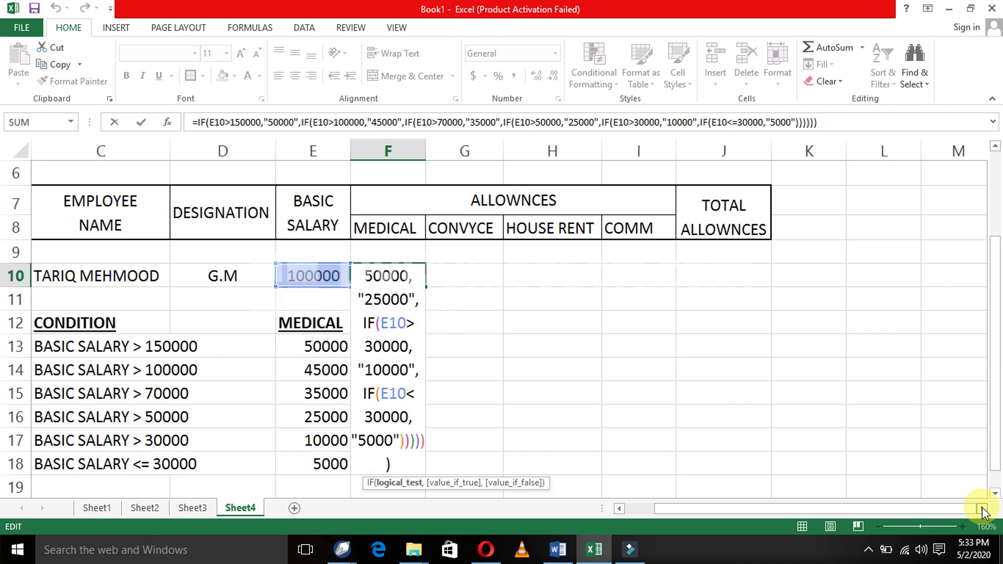
key(Left)
key(Left)
key(Left)
key(Left)
key(Left)
key(Left)
key(Left)
key(Left)
key(Left)
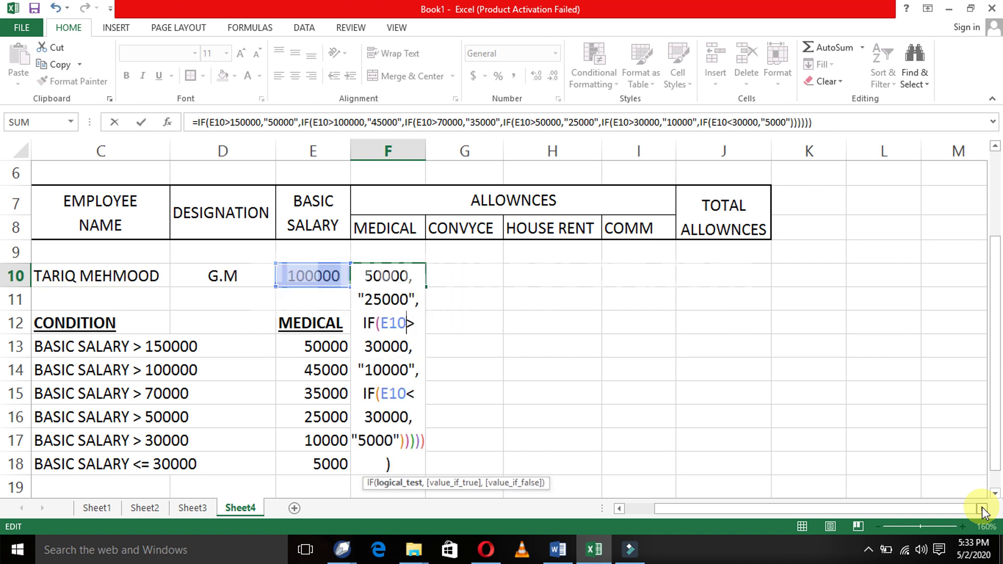
key(Return)
- Change every > threshold in the F10 formula to >=
key(Up)
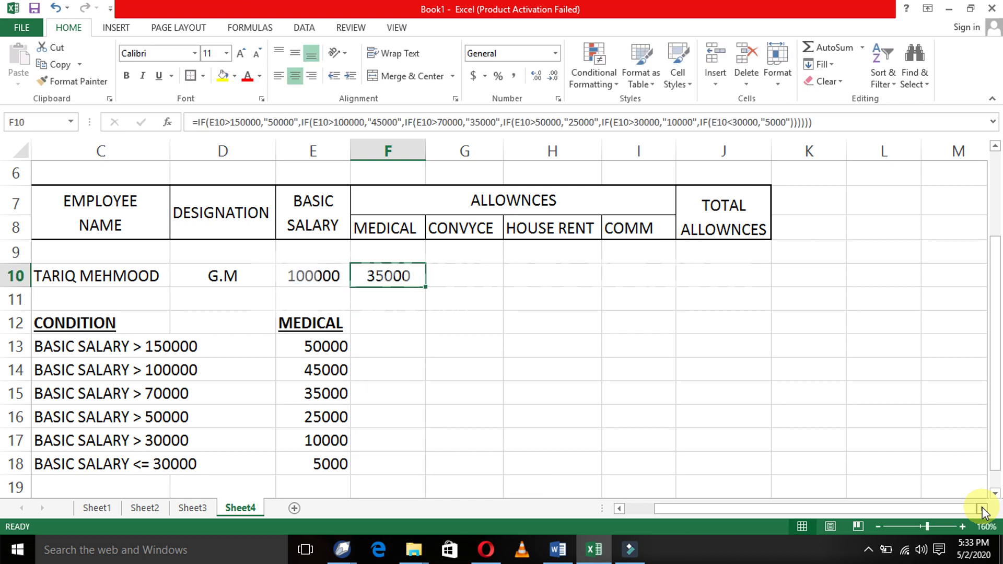
key(F2)
key(Left)
key(Left)
key(Left)
key(Left)
key(Left)
key(Left)
key(Left)
key(Left)
key(Left)
key(Left)
key(Left)
key(Left)
key(Left)
key(Left)
key(Left)
key(Left)
key(Left)
key(Left)
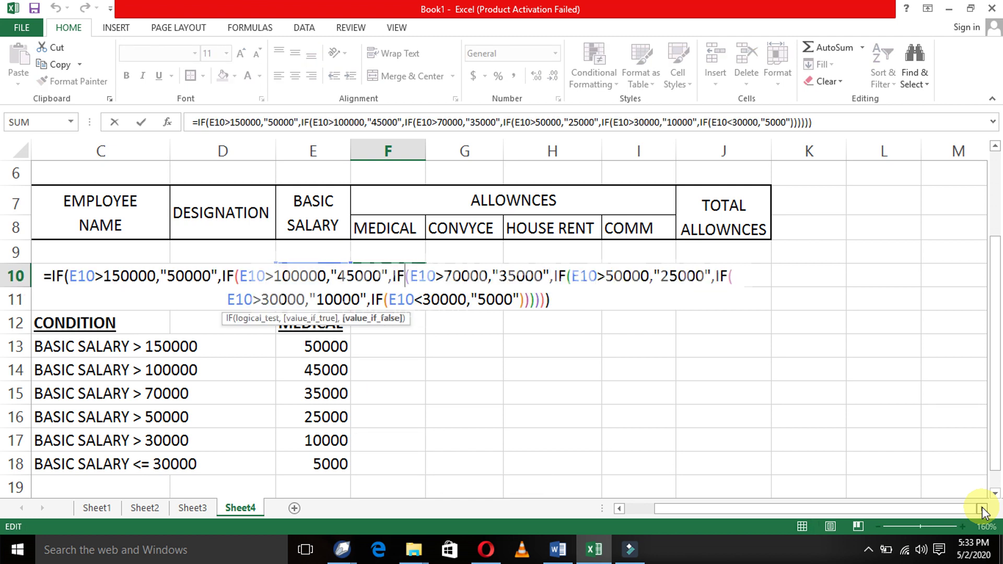
key(Left)
key(Left)
key(Left)
key(Left)
key(Left)
key(Left)
key(Left)
key(Left)
key(Left)
key(Left)
key(Left)
key(Left)
key(Left)
key(Left)
key(Left)
key(Left)
key(Left)
key(Left)
key(Left)
key(Left)
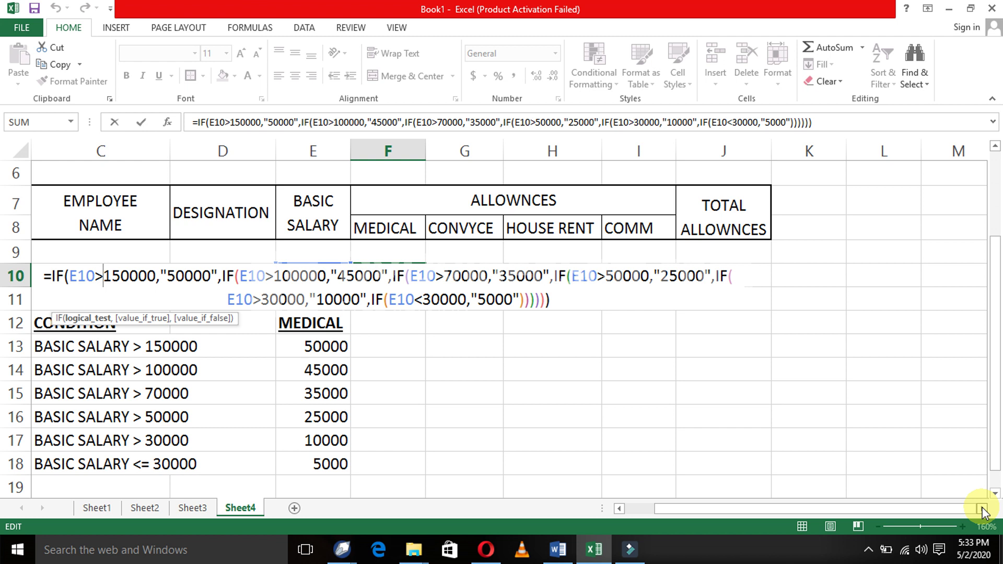
text(=)
key(Right)
key(Right)
key(Right)
key(Right)
key(Right)
key(Right)
key(Right)
key(Right)
key(Right)
key(Right)
key(Right)
key(Right)
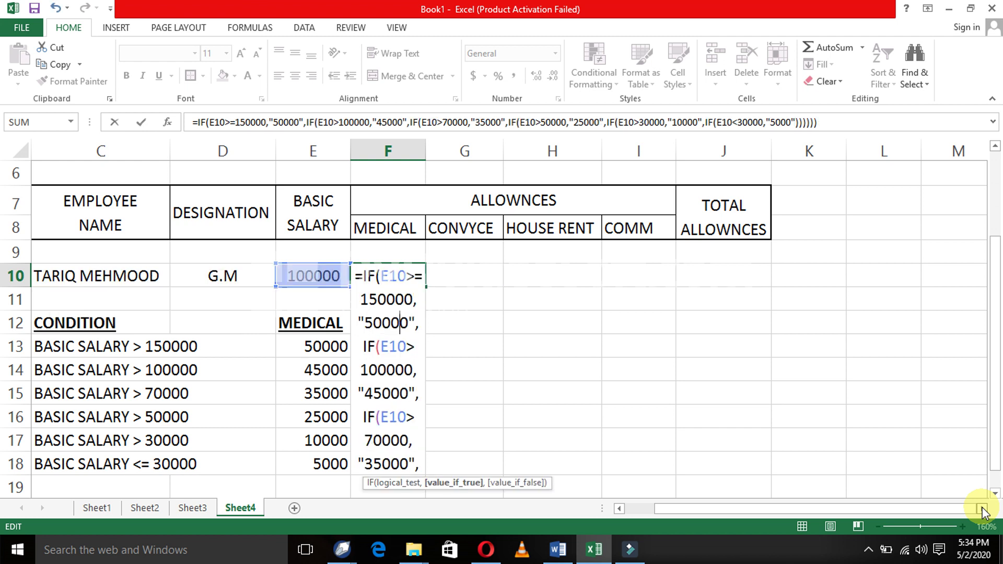
key(Right)
key(Right)
key(Right)
key(Right)
key(Right)
key(Right)
key(Right)
key(Right)
key(Right)
key(Right)
key(Right)
key(Left)
key(Left)
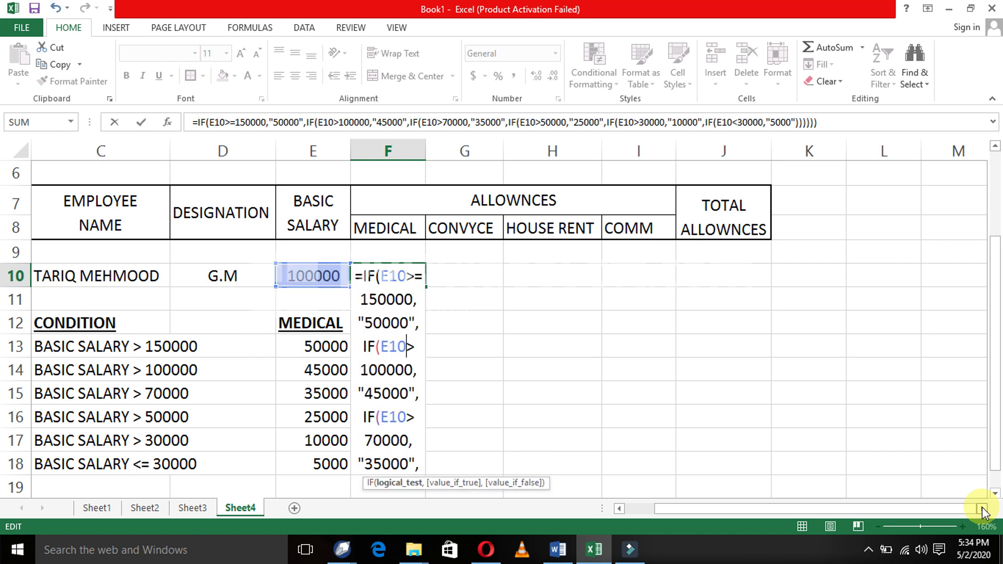
key(Right)
text(=)
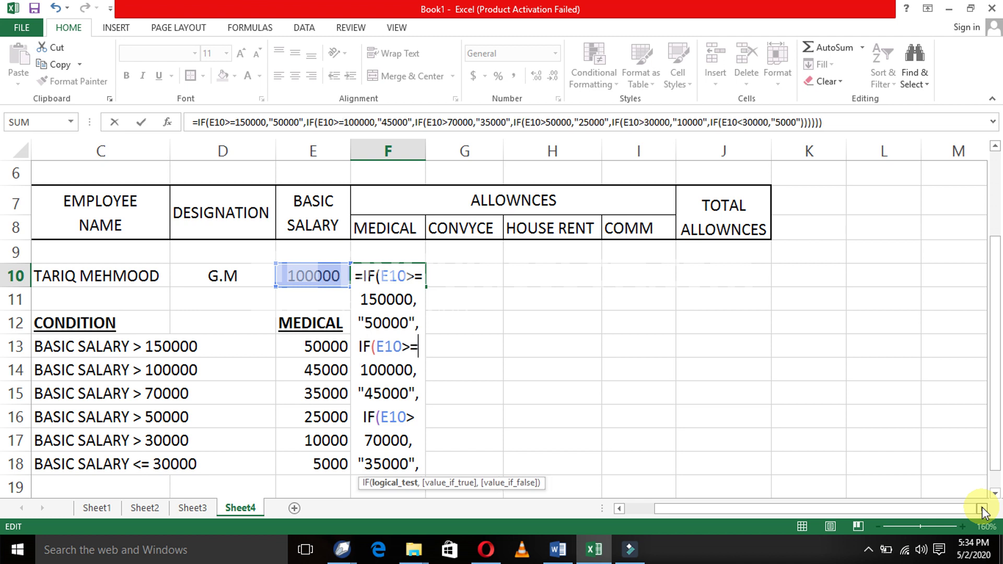
key(Right)
key(Right)
key(Right)
key(Right)
key(Right)
key(Right)
key(Right)
key(Right)
key(Right)
key(Right)
key(Right)
key(Right)
key(Right)
key(Right)
key(Right)
key(Right)
key(Right)
key(Right)
key(Right)
key(Right)
text(=)
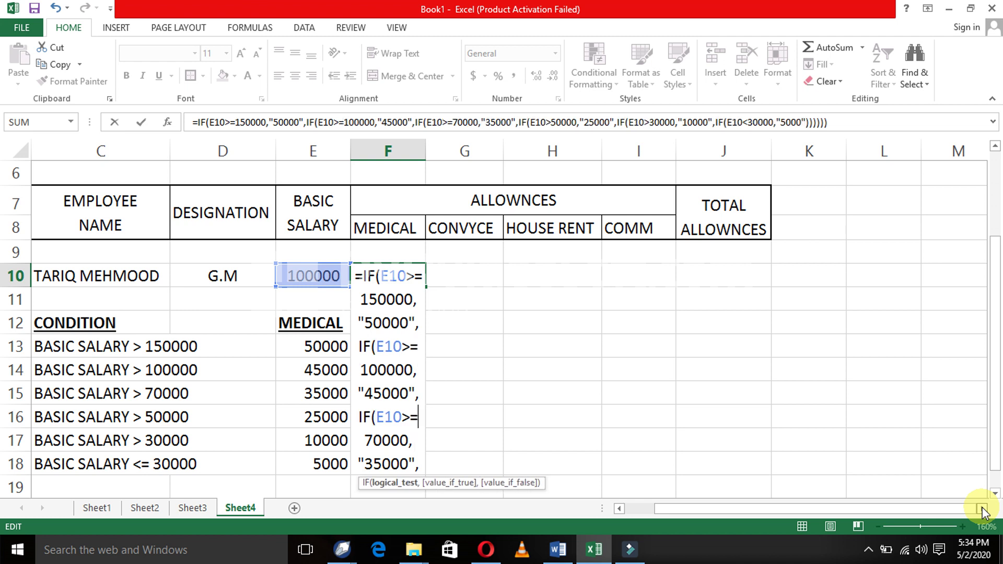
key(Right)
key(Right)
key(Right)
key(Right)
key(Right)
key(Right)
key(Right)
key(Right)
key(Right)
key(Right)
key(Right)
key(Right)
key(Right)
key(Right)
key(Right)
key(Right)
key(Right)
key(Right)
key(Right)
key(Right)
text(=)
key(Right)
key(Right)
key(Right)
key(Right)
key(Right)
key(Right)
key(Right)
key(Right)
key(Right)
key(Right)
key(Right)
key(Right)
key(Right)
key(Right)
key(Right)
key(Right)
key(Right)
key(Right)
key(Right)
key(Right)
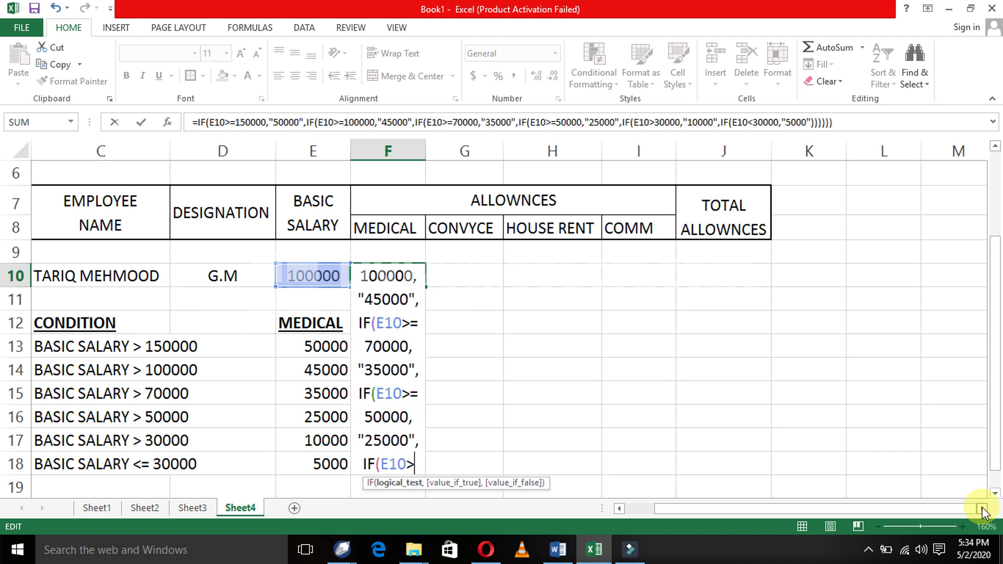
text(=)
key(Right)
key(Right)
key(Right)
key(Right)
key(Right)
key(Right)
key(Right)
key(Right)
key(Right)
key(Right)
key(Right)
key(Right)
key(Right)
key(Right)
key(Right)
key(Right)
key(Right)
key(Right)
key(Right)
key(Right)
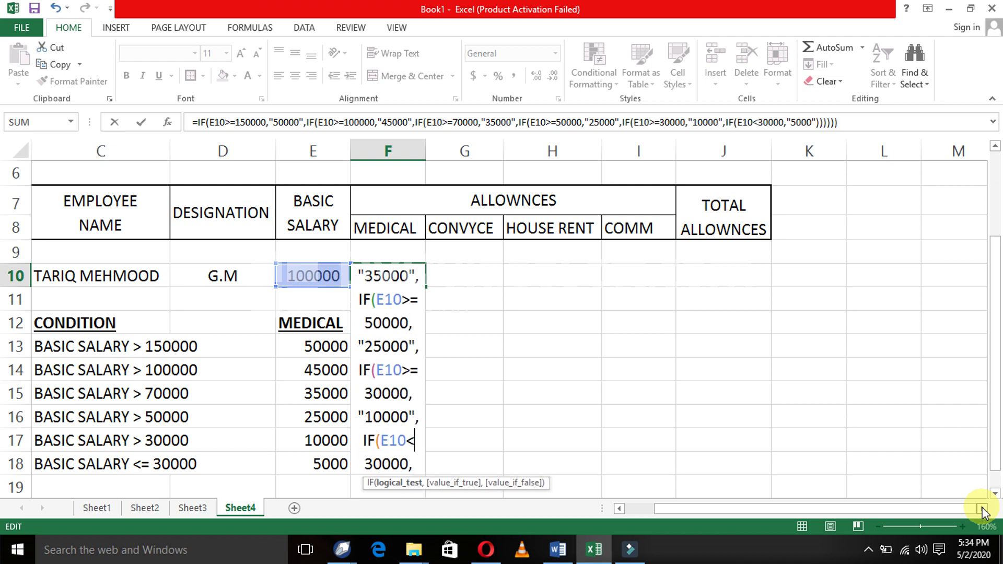
key(Return)
- Review the F10 formula, which now returns 45000 for the 100000 salary
key(Up)
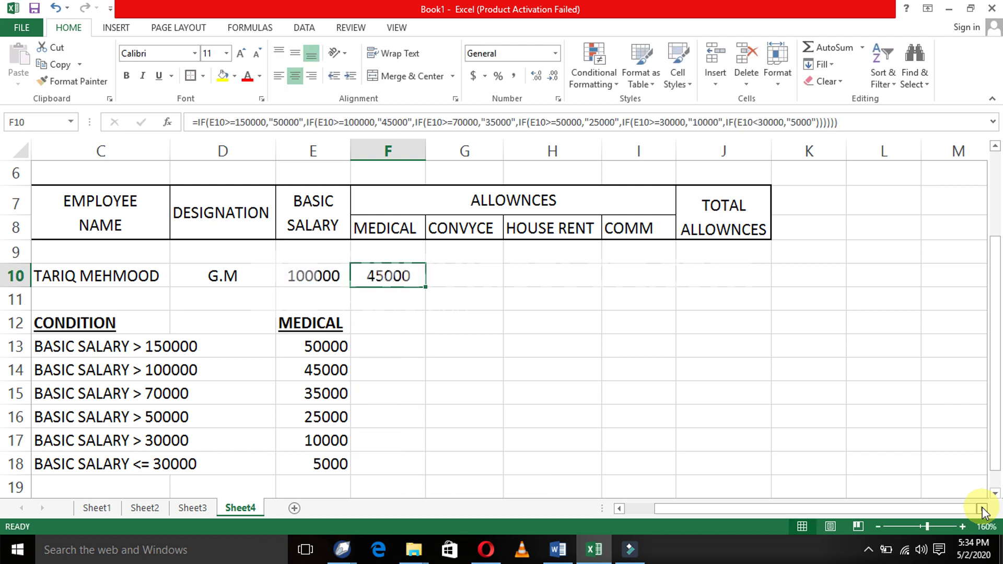
key(F2)
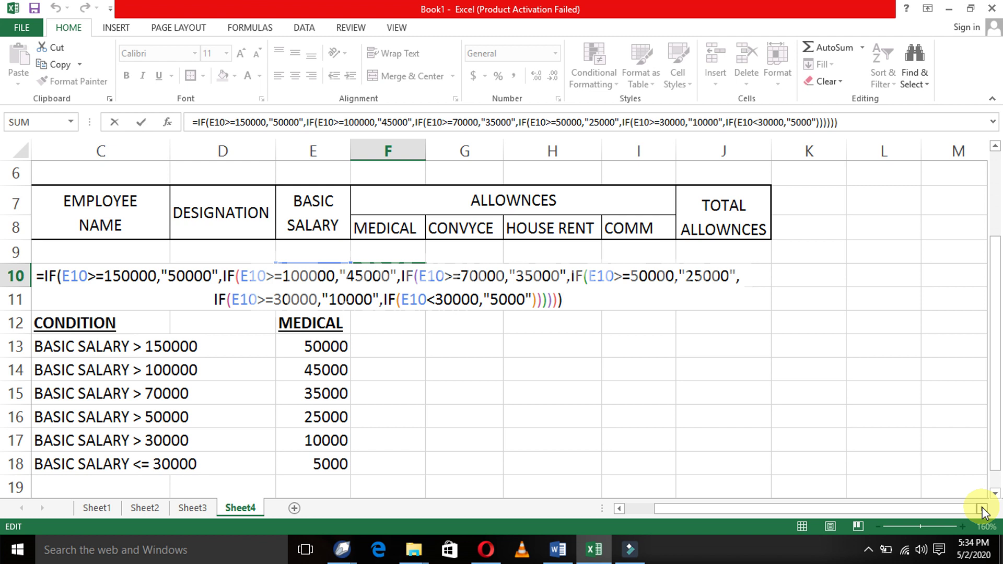
key(Return)
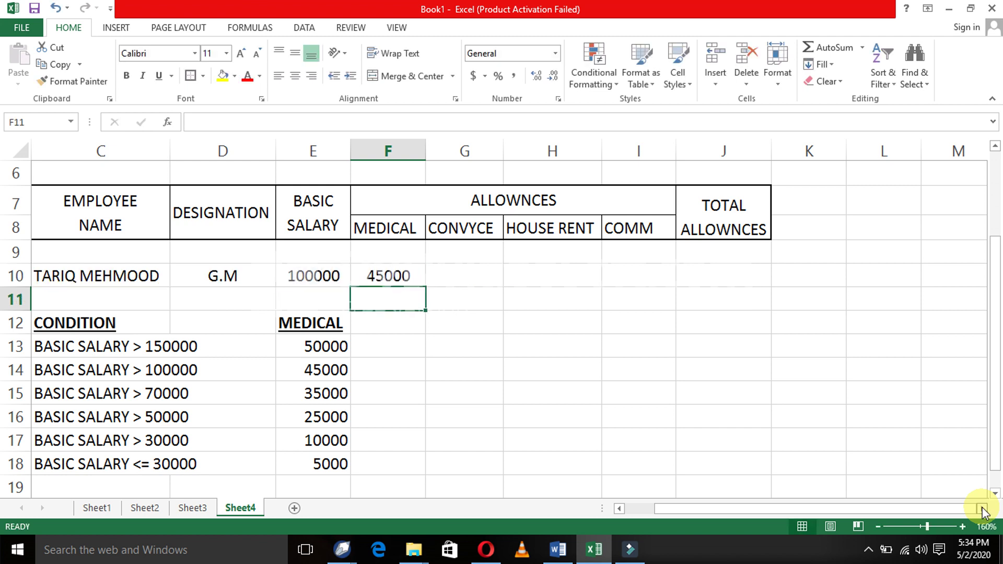
key(Up)
key(Down)
- Copy the bold underlined MEDICAL heading from E12 into F12
key(Left)
key(Left)
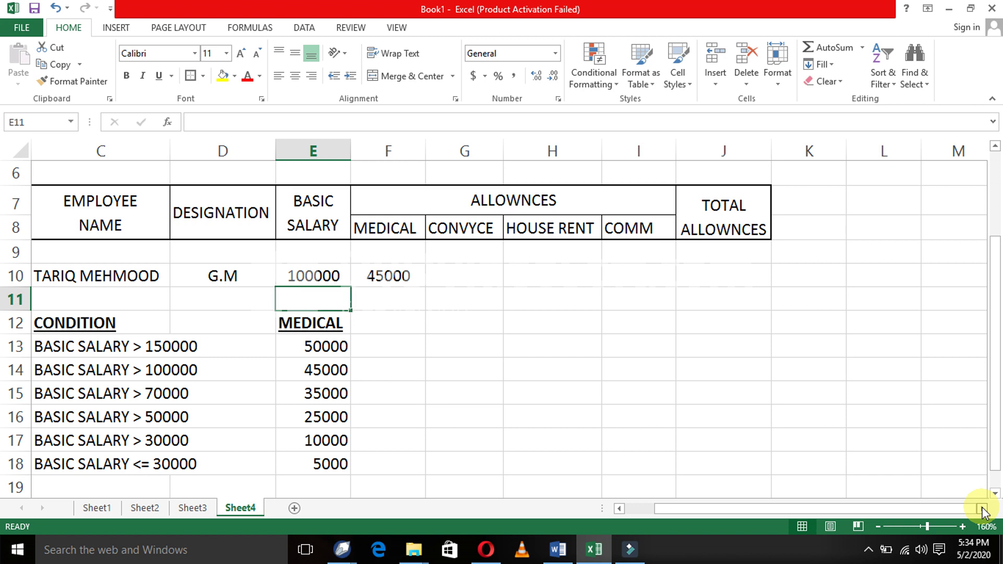
key(Right)
key(Down)
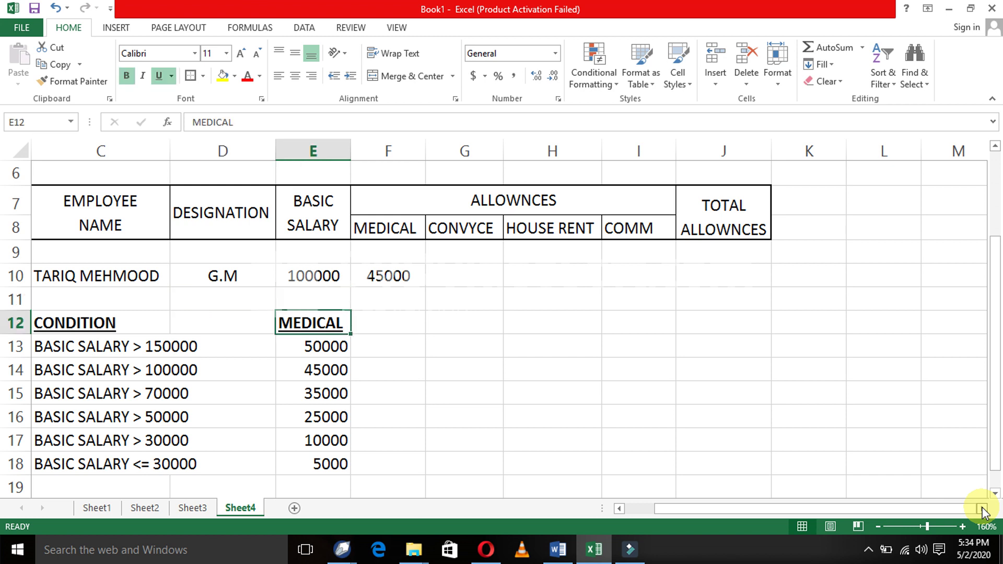
key(ctrl+c)
key(Right)
key(Return)
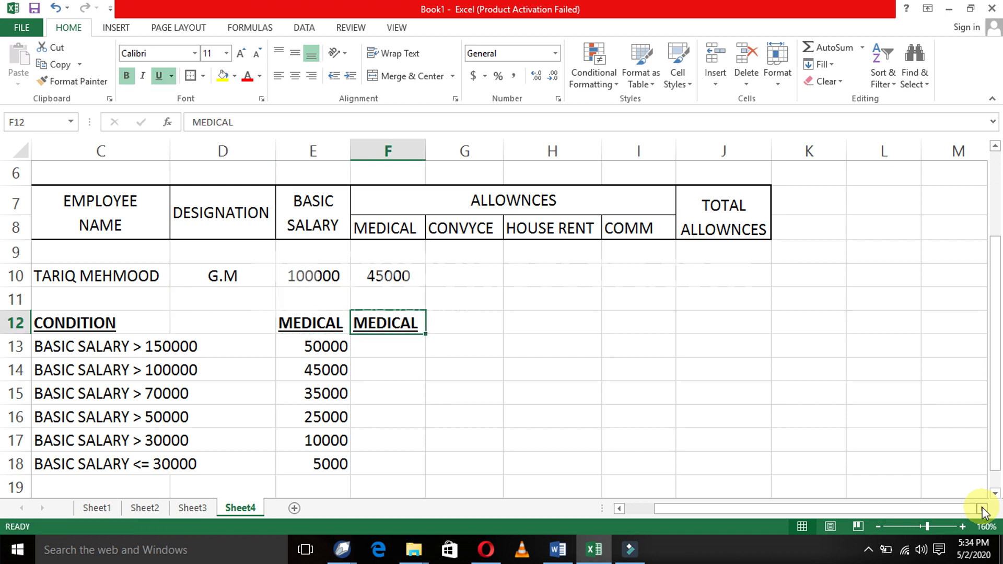
- Replace the F12 heading text with CONVYNCE
text(CONV)
key(Return)
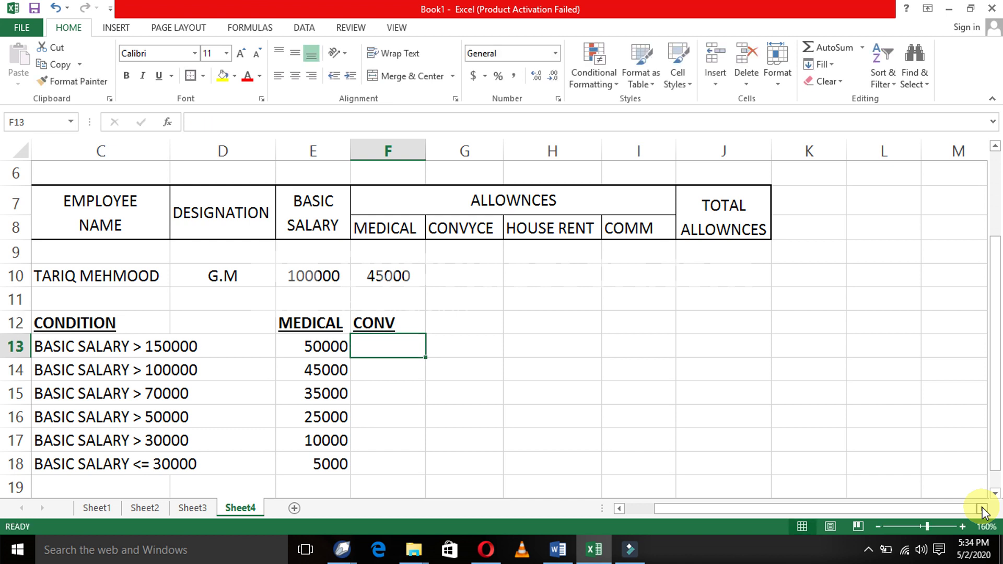
key(Up)
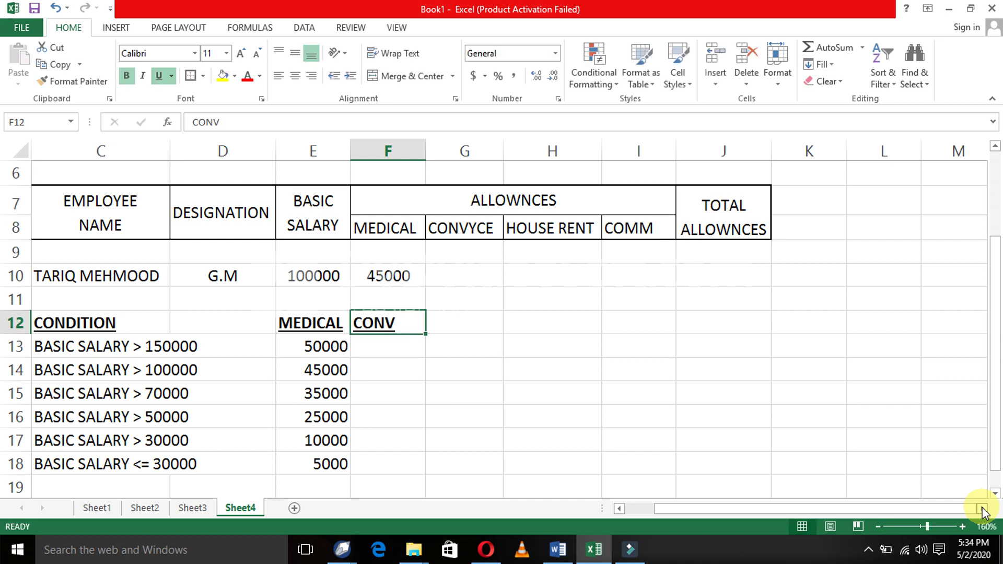
key(F2)
text(YNC)
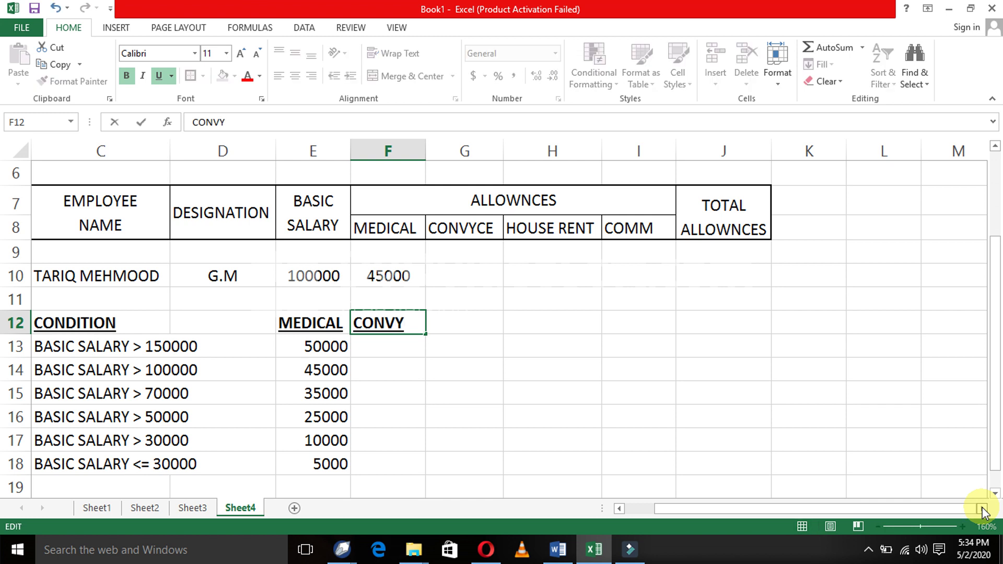
key(BackSpace)
key(BackSpace)
key(BackSpace)
text(YNCE)
key(Return)
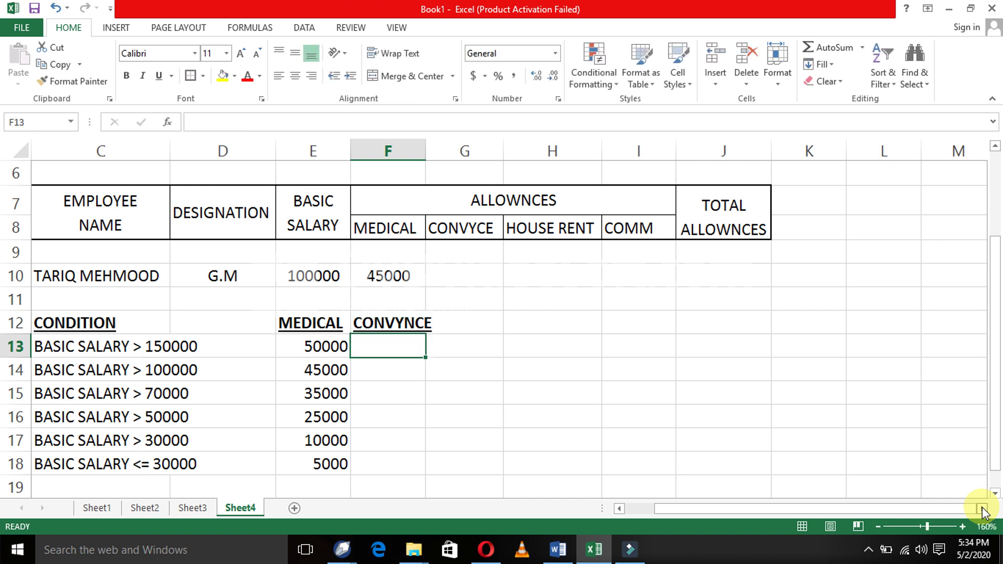
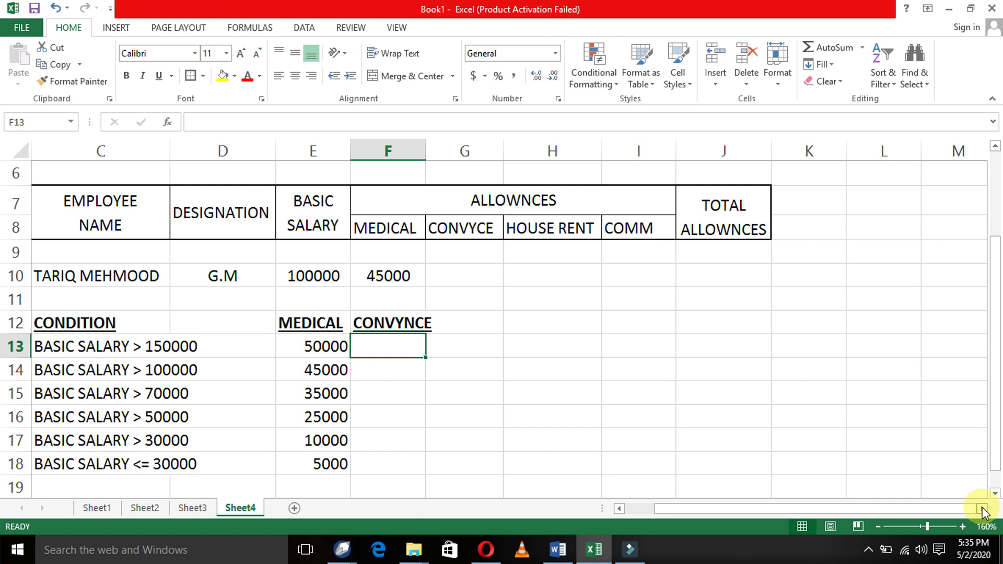
- Enter BS 50% in F13 as the first CONVYNCE condition
key(Right)
key(Left)
text(BS)
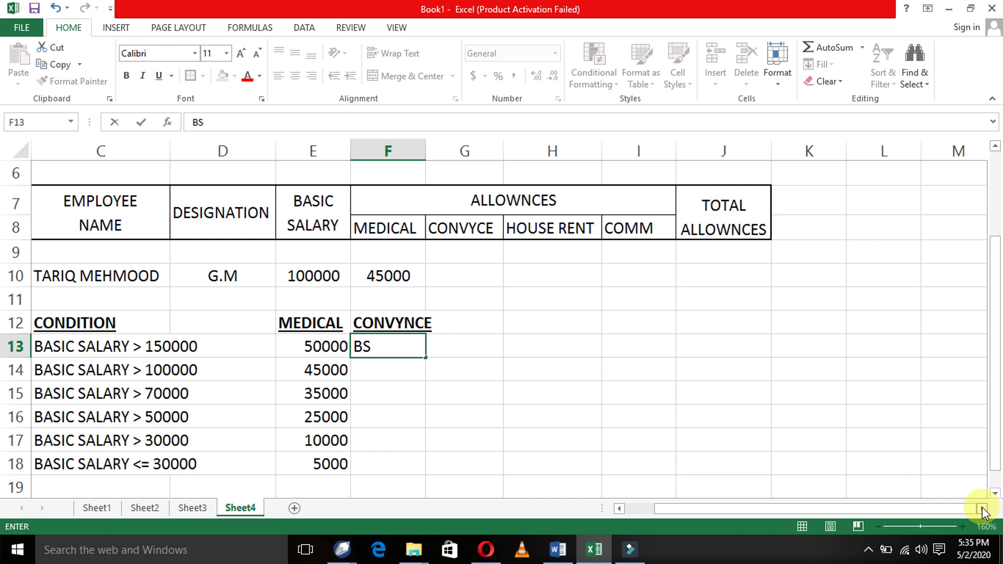
text(70)
key(BackSpace)
key(BackSpace)
text(50%)
key(ctrl+Return)
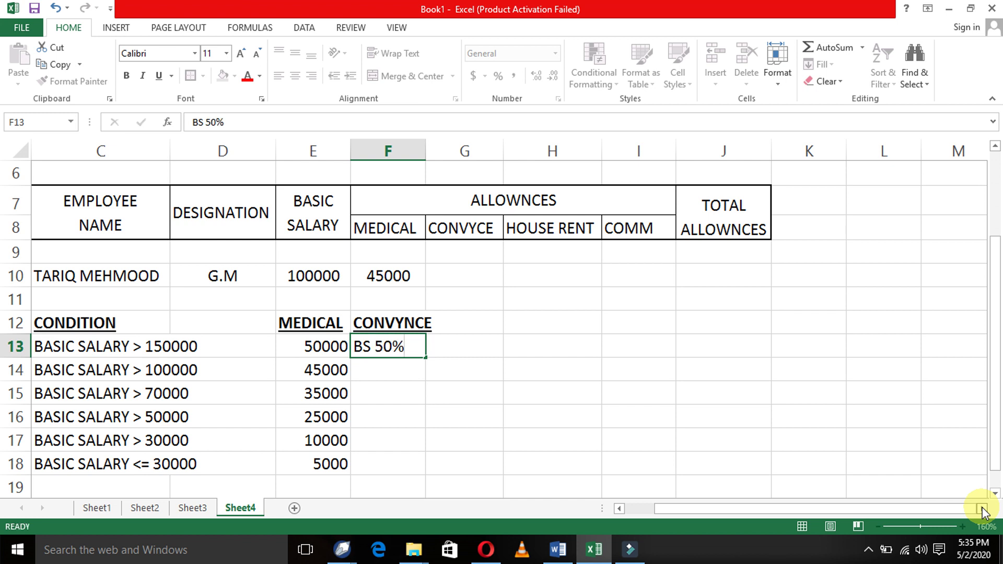
- Copy BS 50% down into F14 and F15
key(Down)
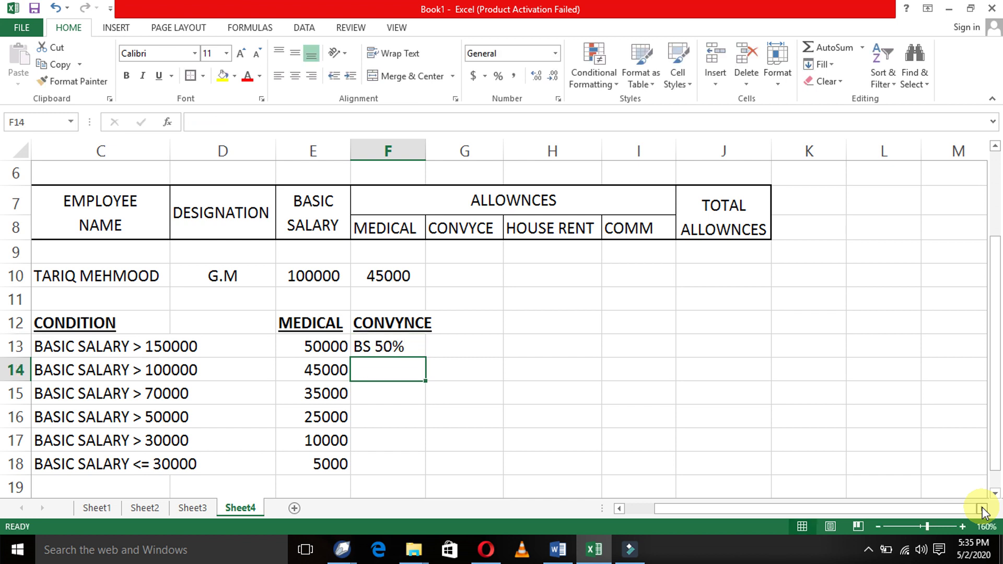
key(ctrl+d)
key(Down)
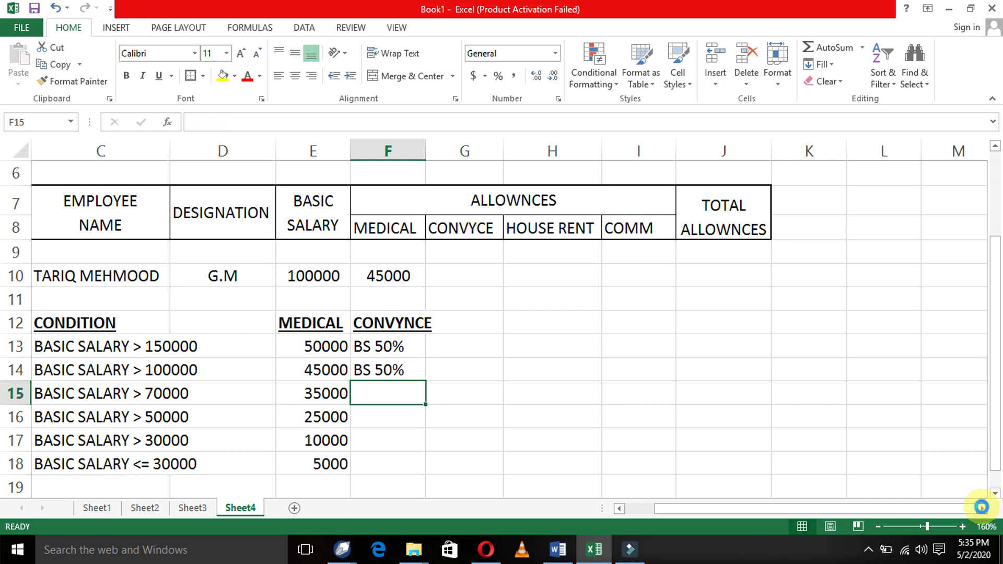
key(ctrl+d)
key(ctrl+Down)
key(ctrl+Up)
key(Up)
key(Up)
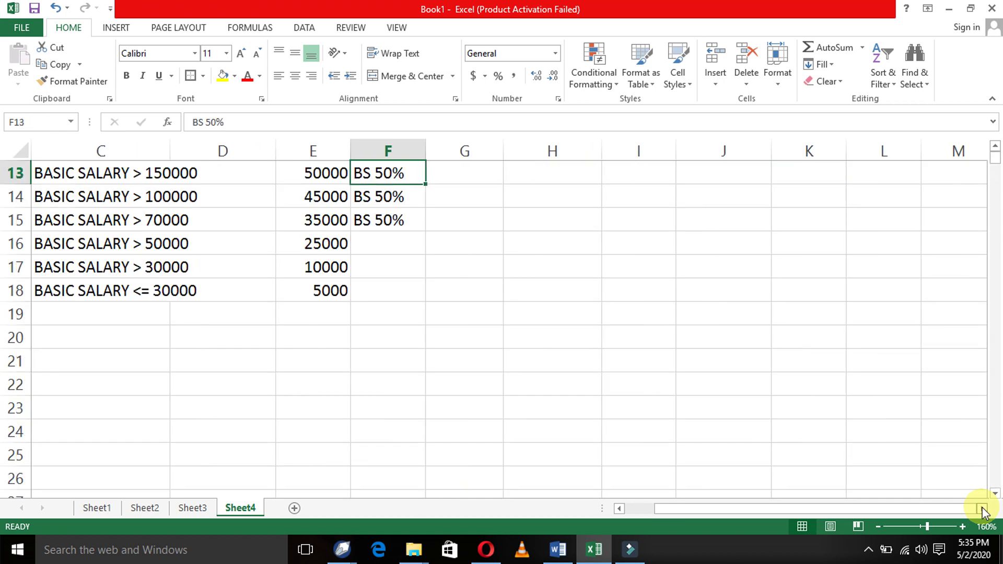
- Copy BS 50% down into F16, F17 and F18
key(Up)
key(Up)
key(Up)
key(Down)
key(Down)
key(Down)
key(Down)
key(Down)
key(Down)
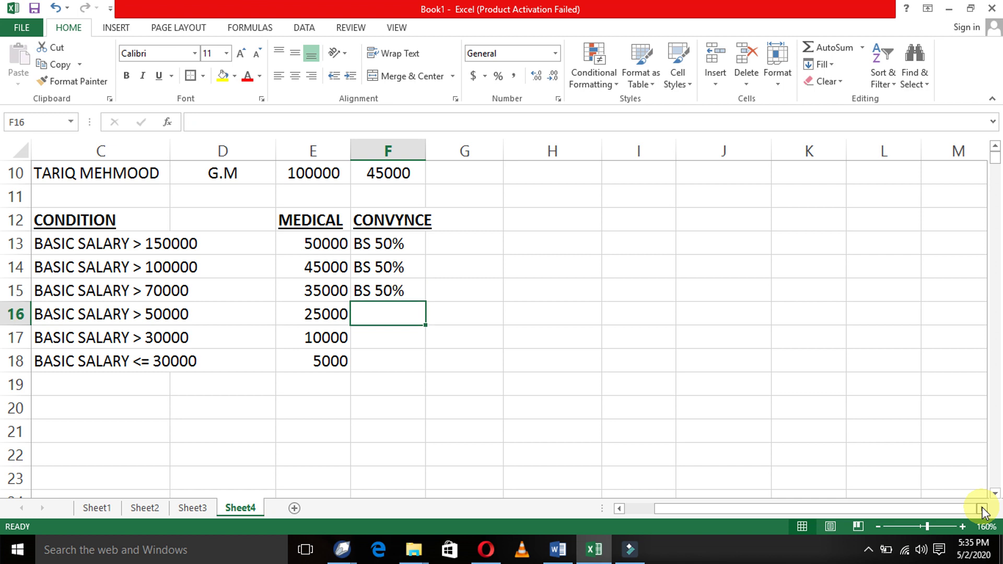
key(ctrl+d)
key(Down)
key(ctrl+d)
key(Down)
key(ctrl+d)
key(Up)
key(Up)
key(Up)
key(Up)
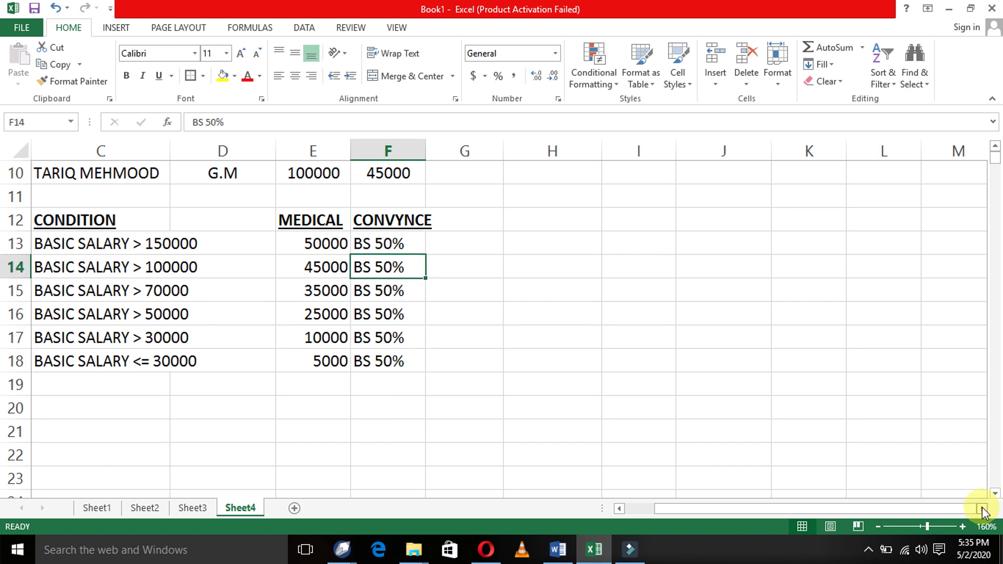
- Change F14 to BS 40% and F15 to BS 30%
key(F2)
key(Left)
key(Left)
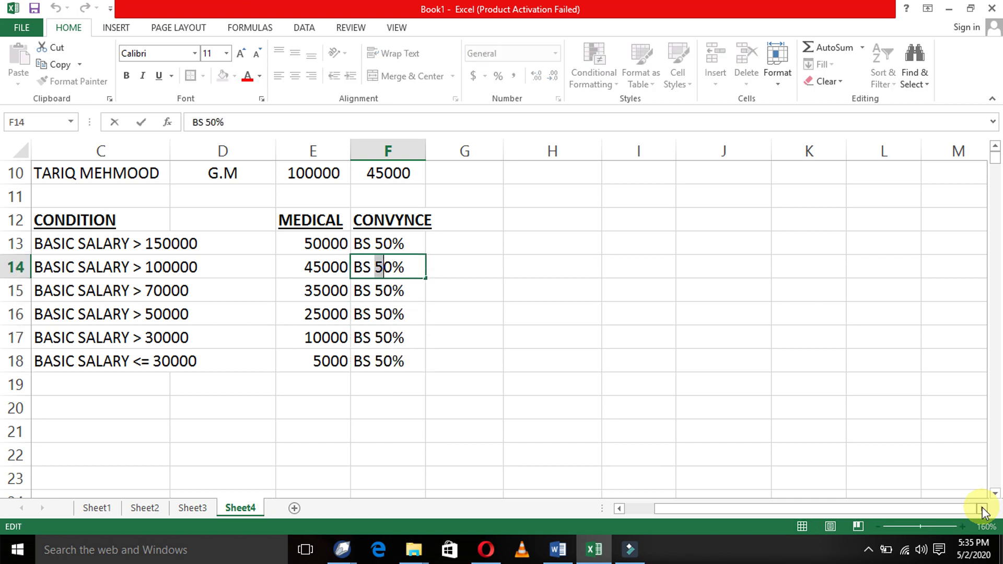
key(BackSpace)
text(4)
key(Return)
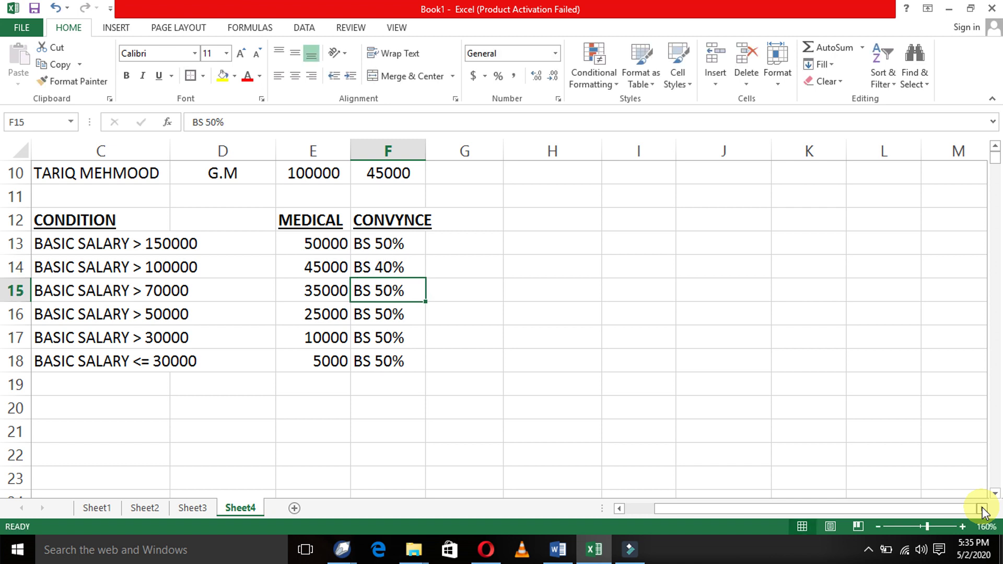
key(F2)
key(Left)
key(Left)
key(BackSpace)
text(3)
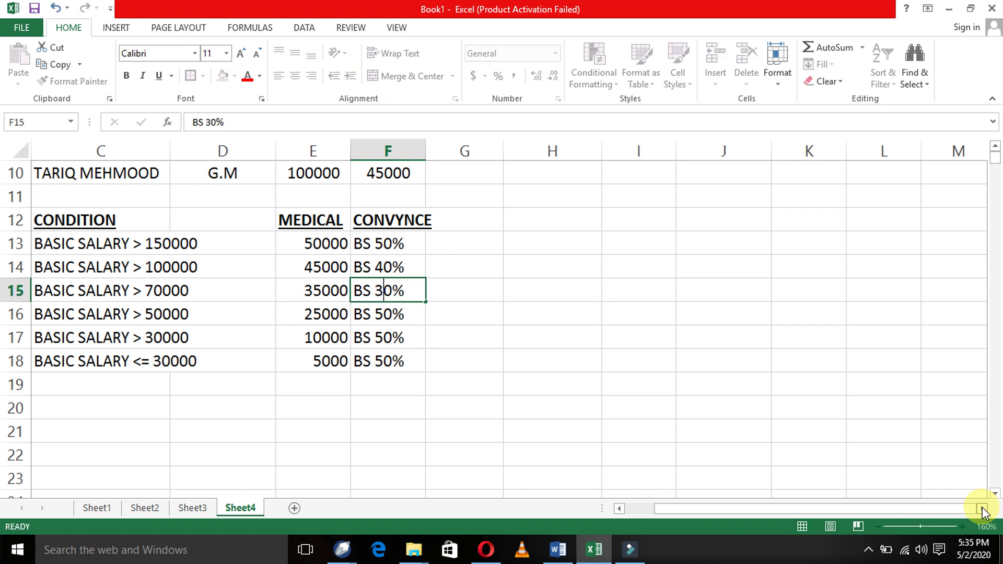
key(Return)
- Change F16 to BS 20% and F17 to BS 10%
key(F2)
key(Left)
key(Left)
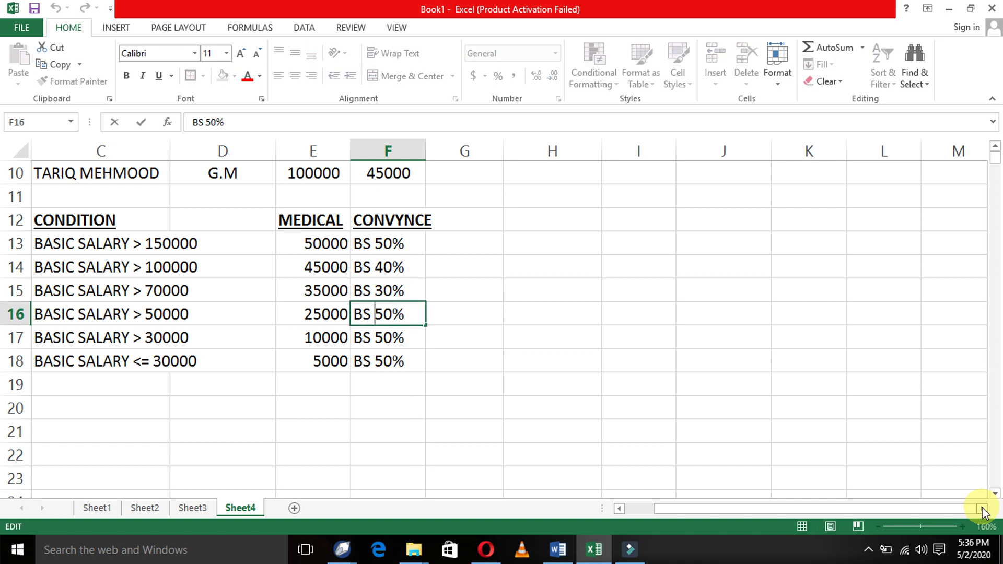
key(Delete)
text(2)
key(Return)
key(F2)
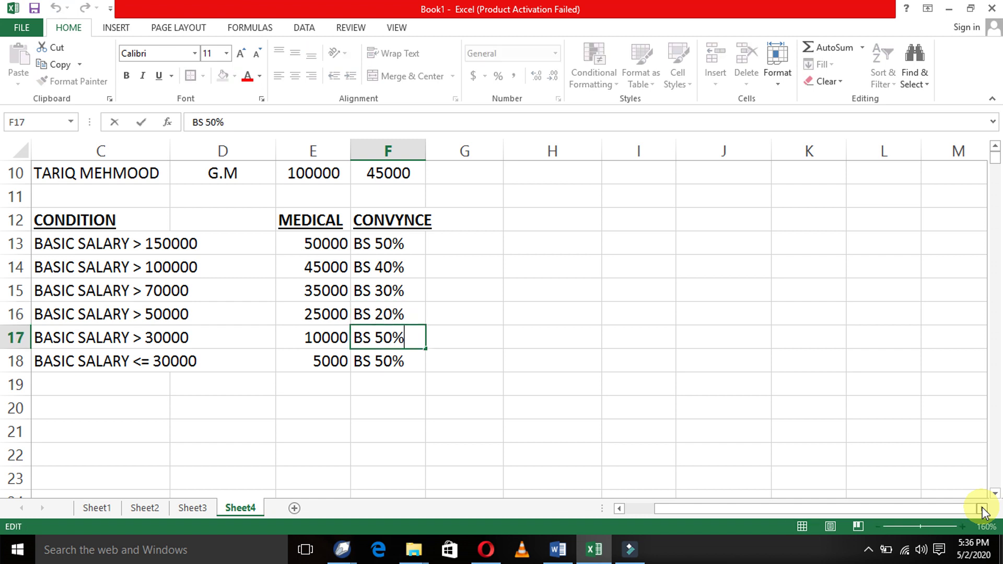
key(Left)
key(Left)
key(BackSpace)
text(1)
key(Return)
- Change F18 to BS 5%, finishing the CONVYNCE percentages
key(F2)
key(Left)
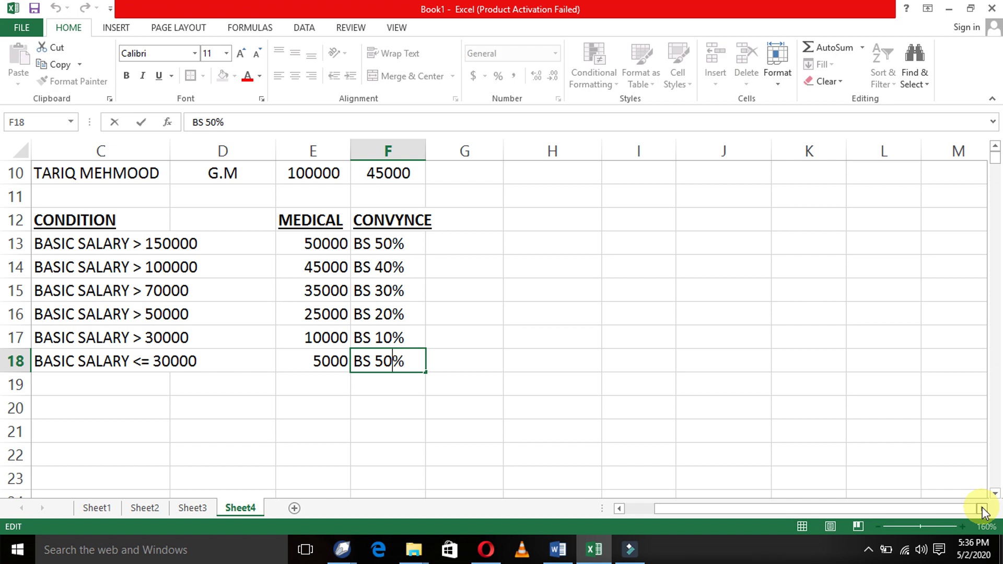
key(Left)
key(Left)
key(Right)
key(Delete)
key(Return)
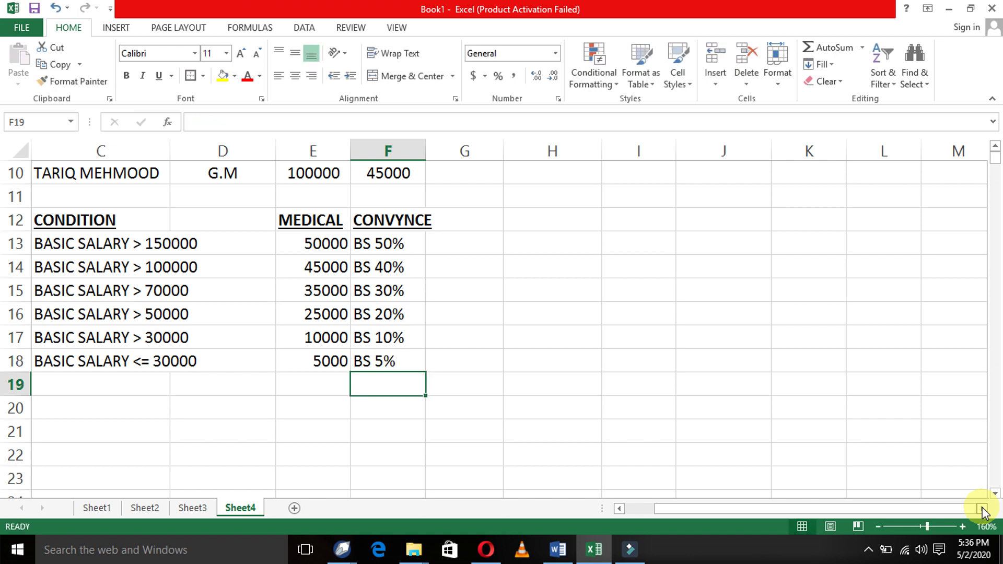
key(Up)
key(Up)
key(Up)
key(Up)
key(Up)
key(Up)
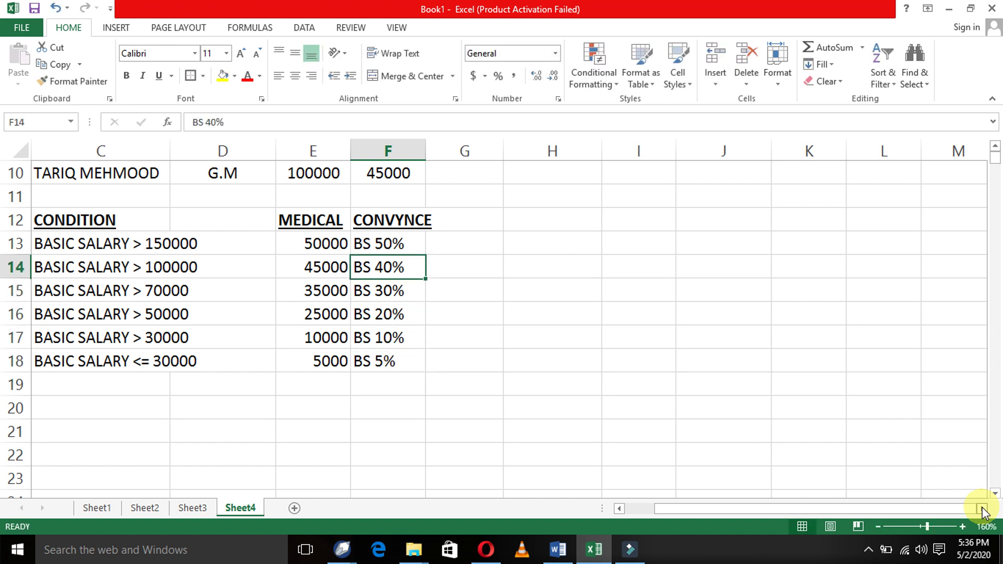
key(Up)
key(Up)
key(Up)
key(Up)
key(Up)
key(Up)
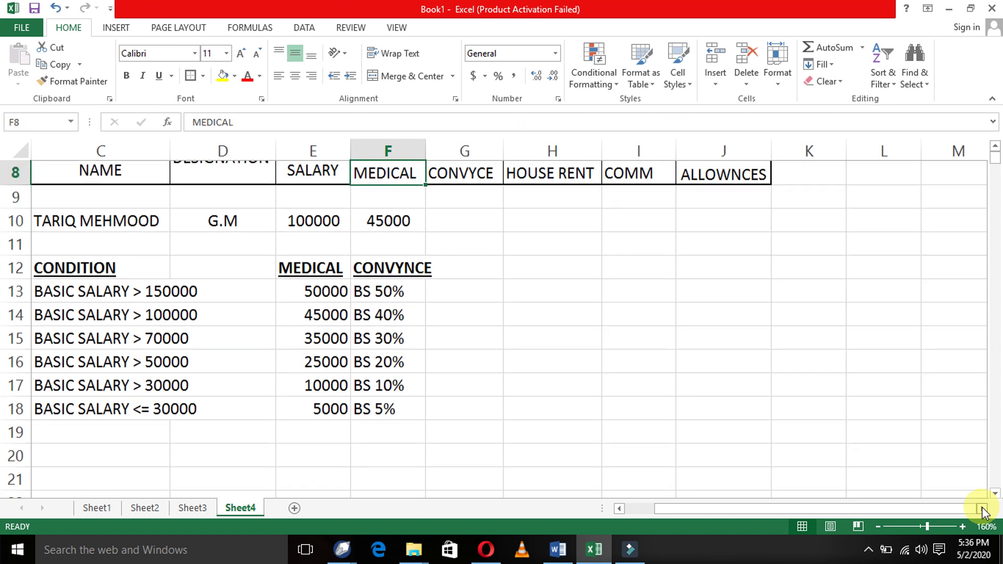
- In G10 start =IF(E10>150000, correcting the threshold from 50000 to 150000
key(Down)
key(Down)
key(Down)
key(Right)
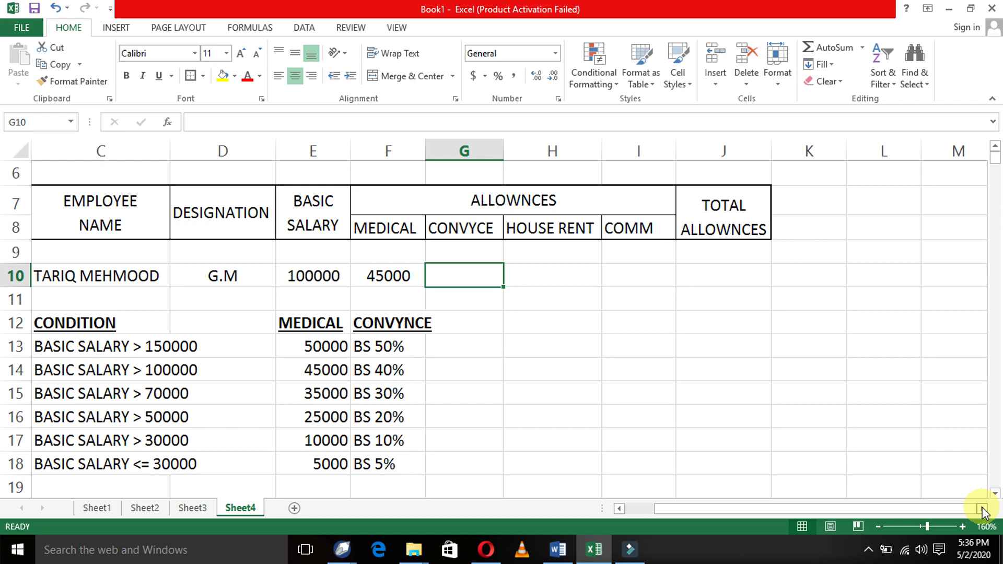
text(=IF()
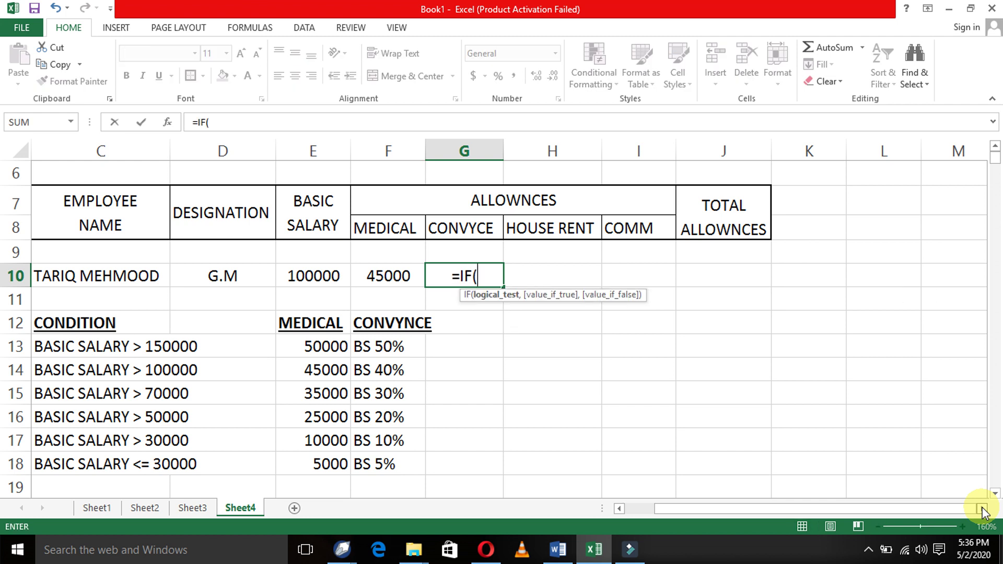
text(E1)
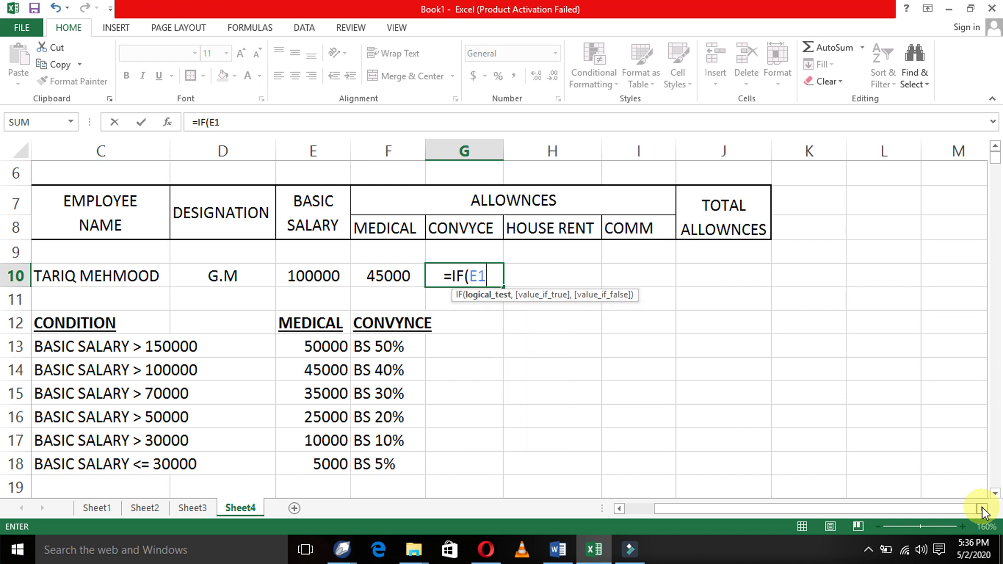
text(0>)
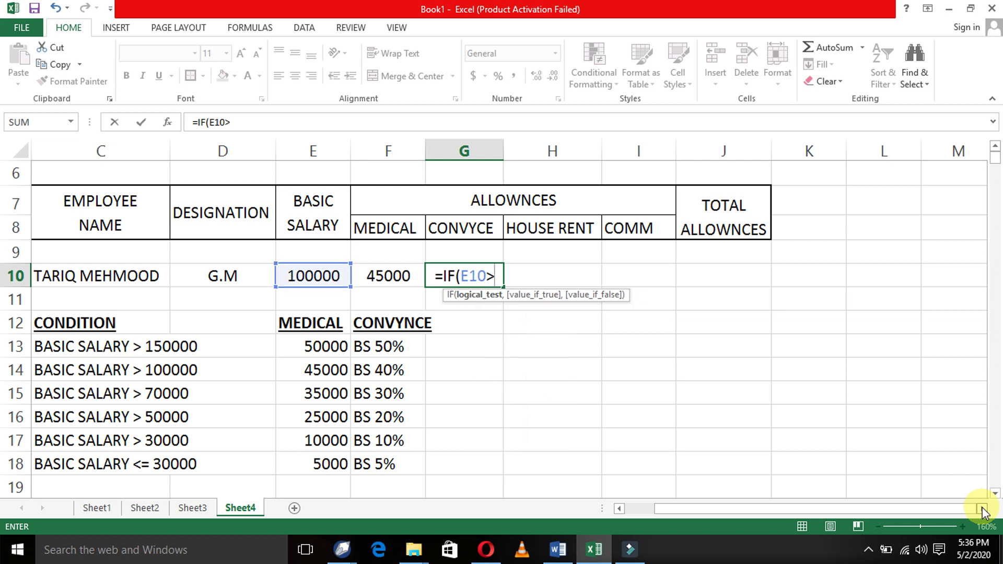
text(5)
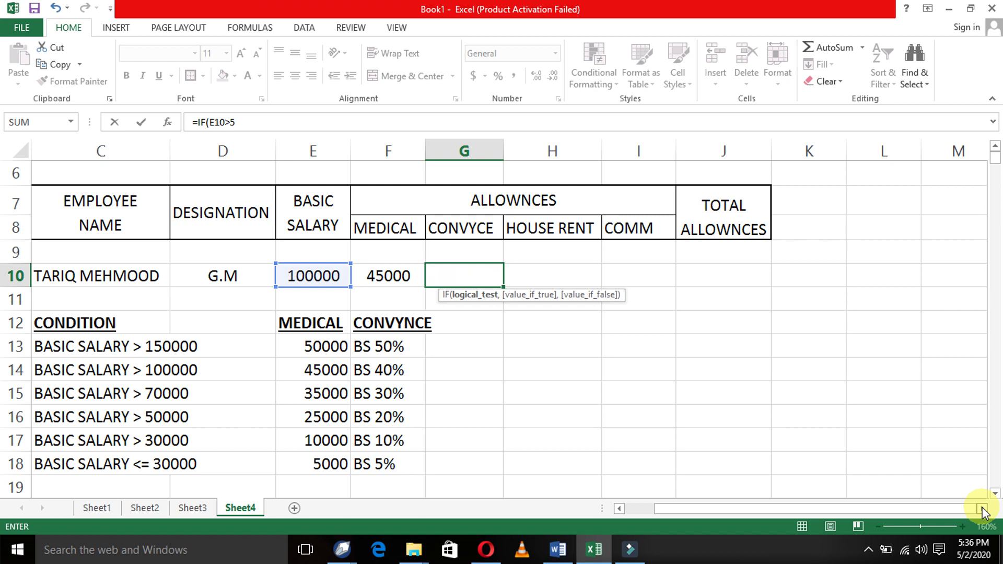
text(0000)
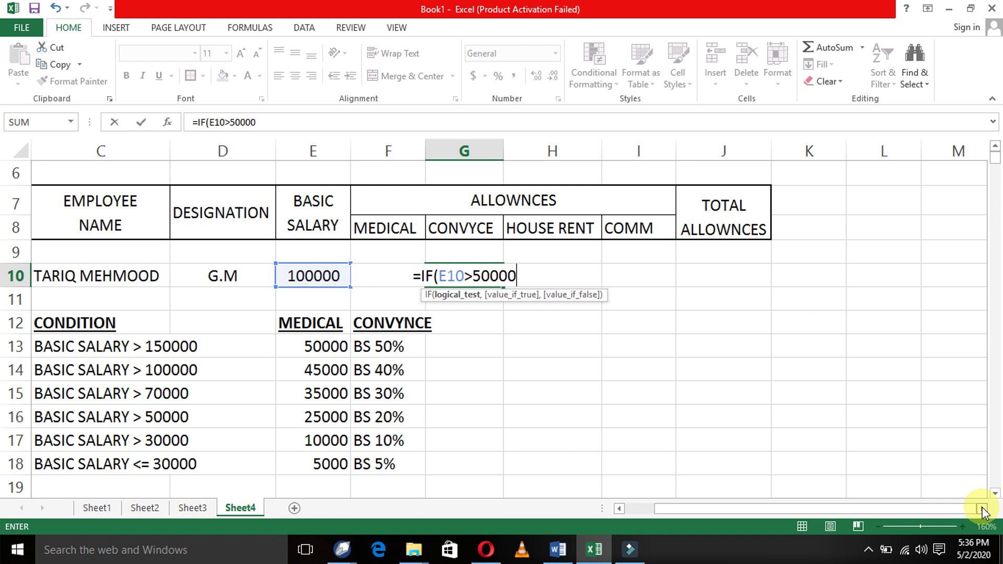
key(BackSpace)
key(BackSpace)
key(BackSpace)
key(BackSpace)
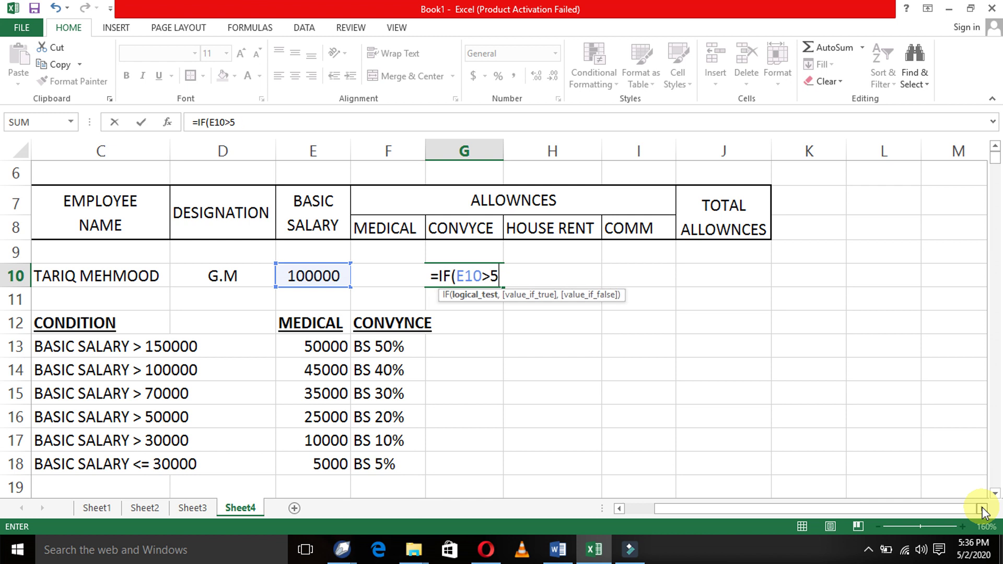
key(BackSpace)
text(15000)
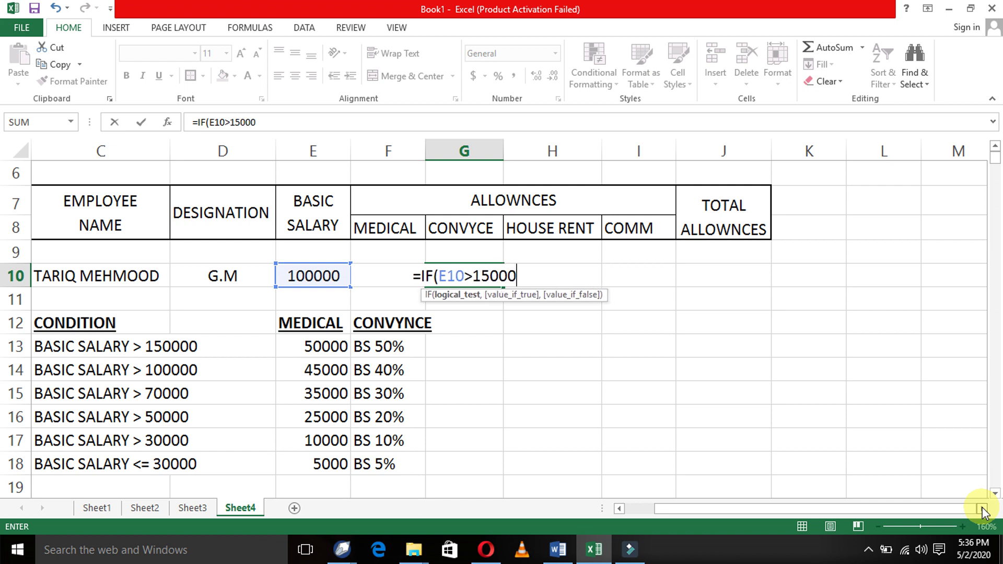
text(0)
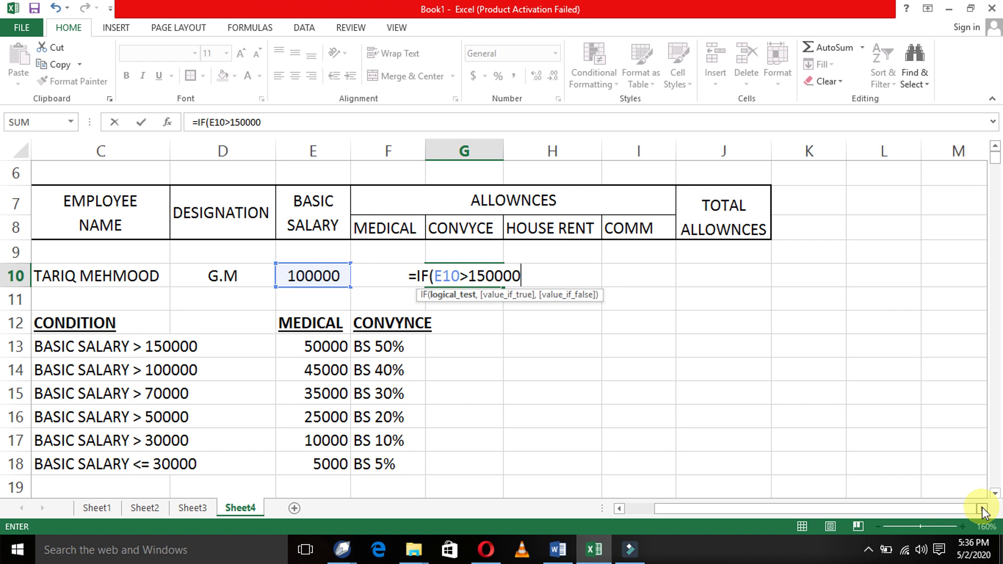
text(,")
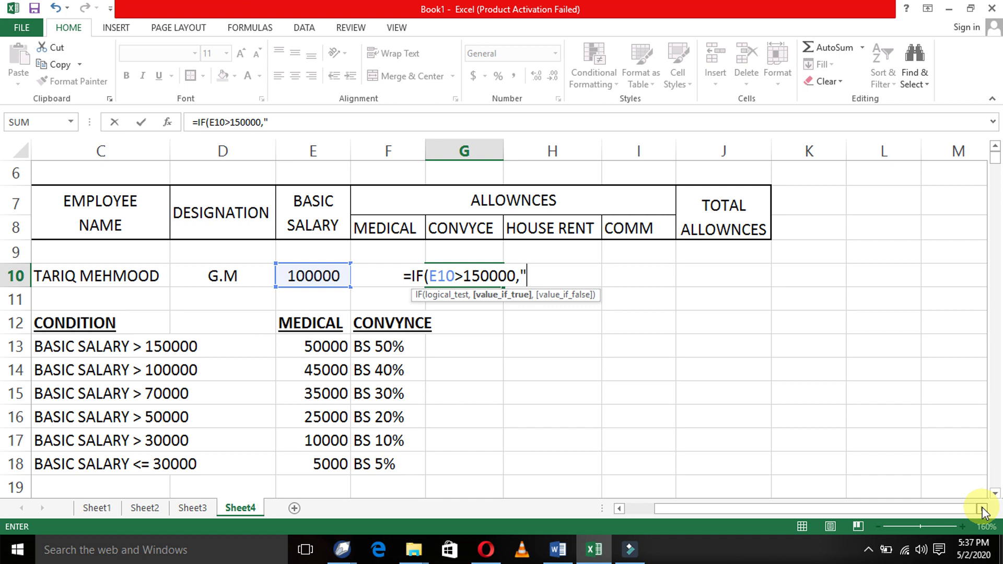
- Add the true branch (E10/100*50) and open a nested IF for other salaries
key(BackSpace)
text(()
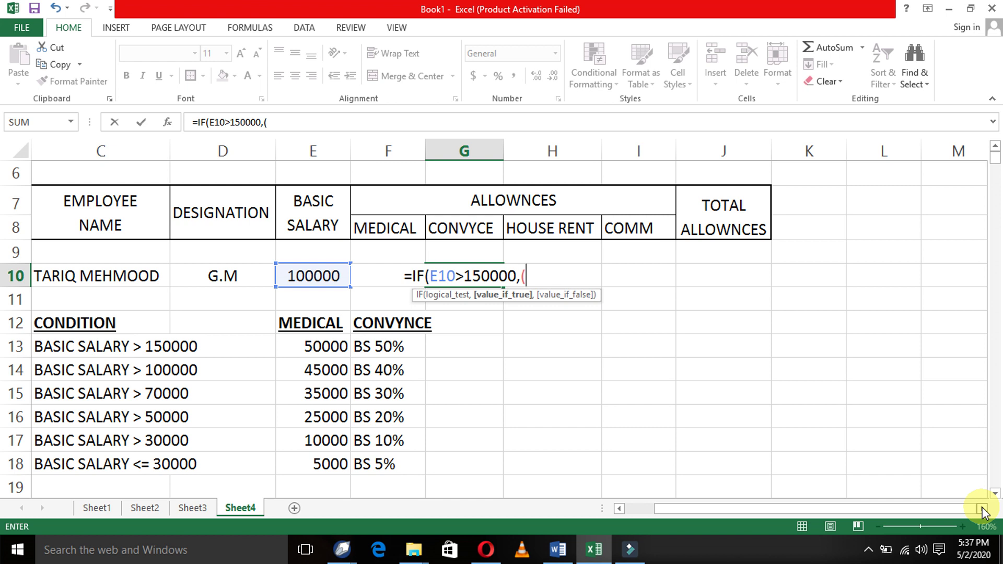
text(E10)
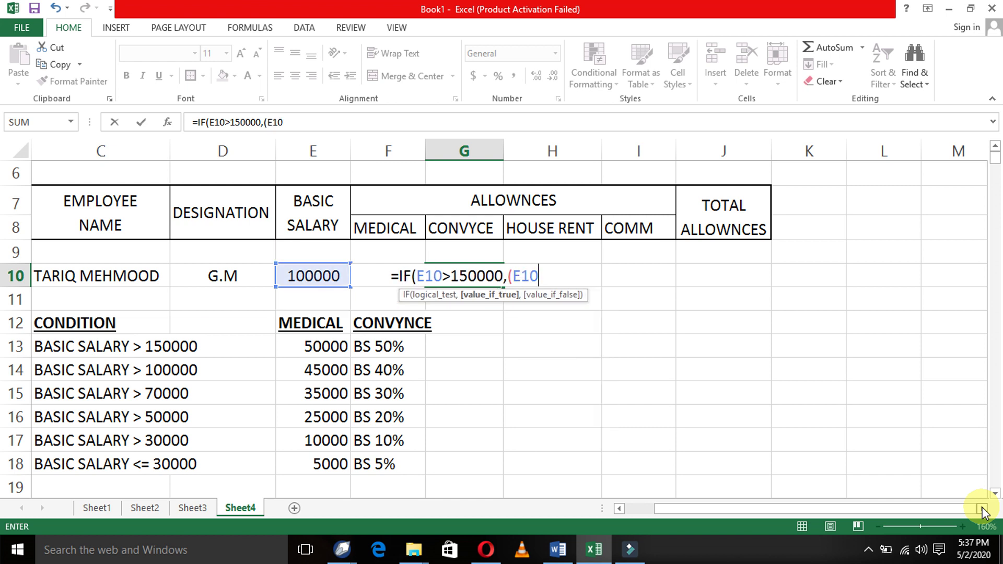
text(/)
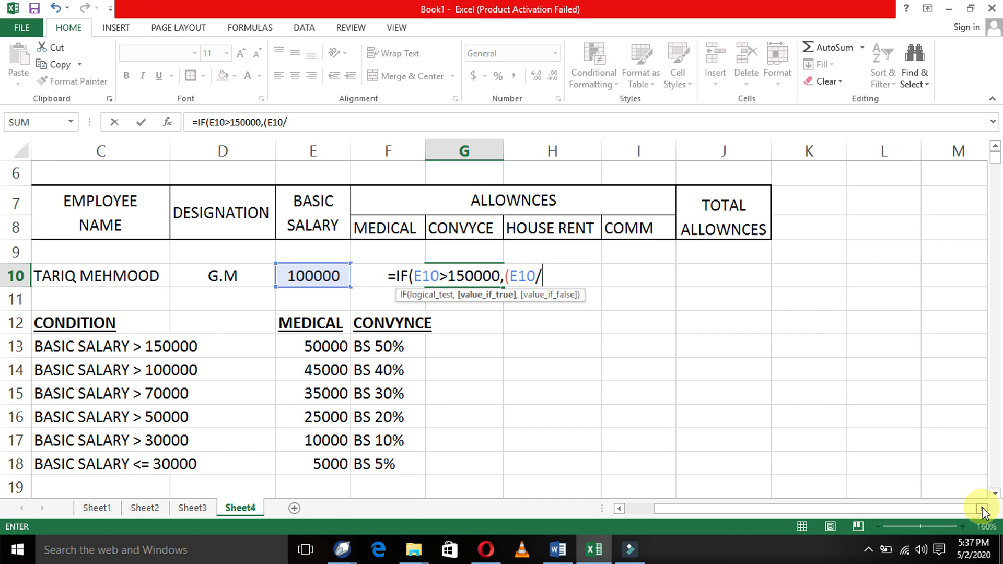
text(100)
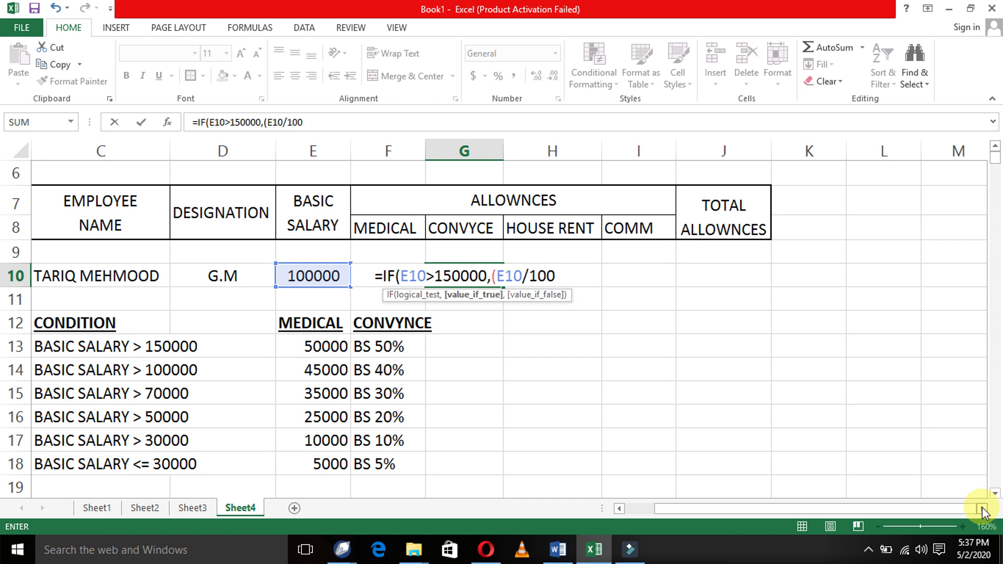
text(*50)
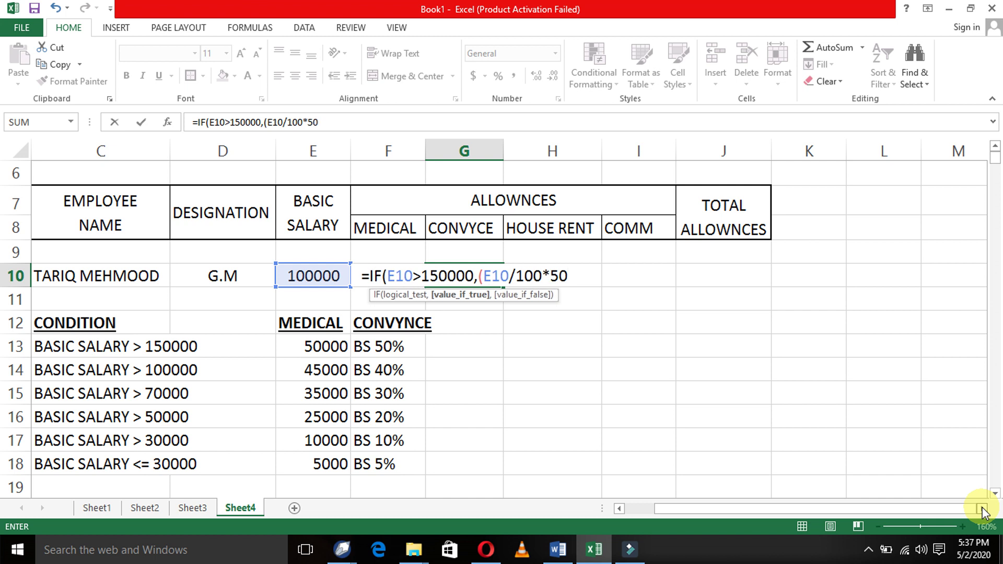
text())
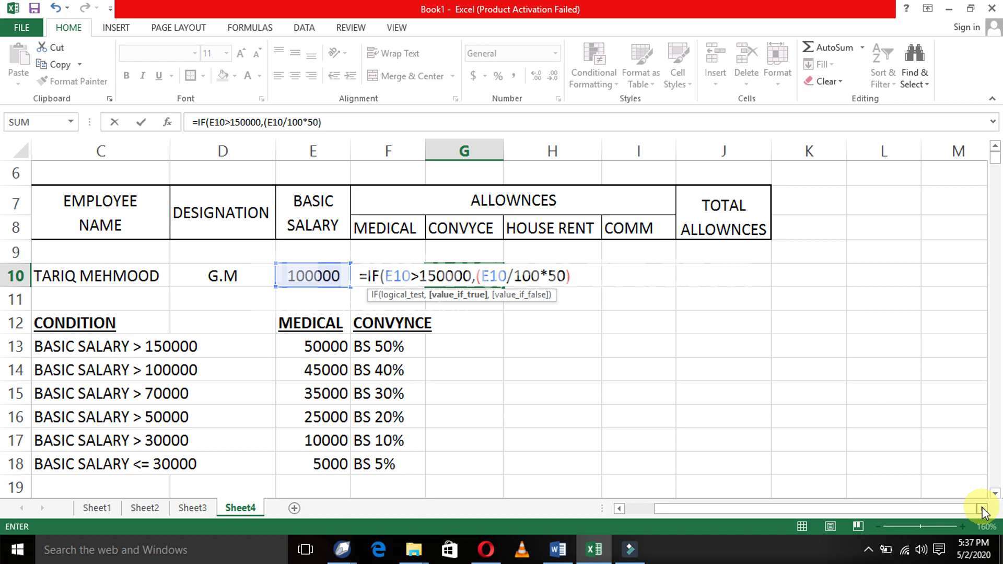
text(,)
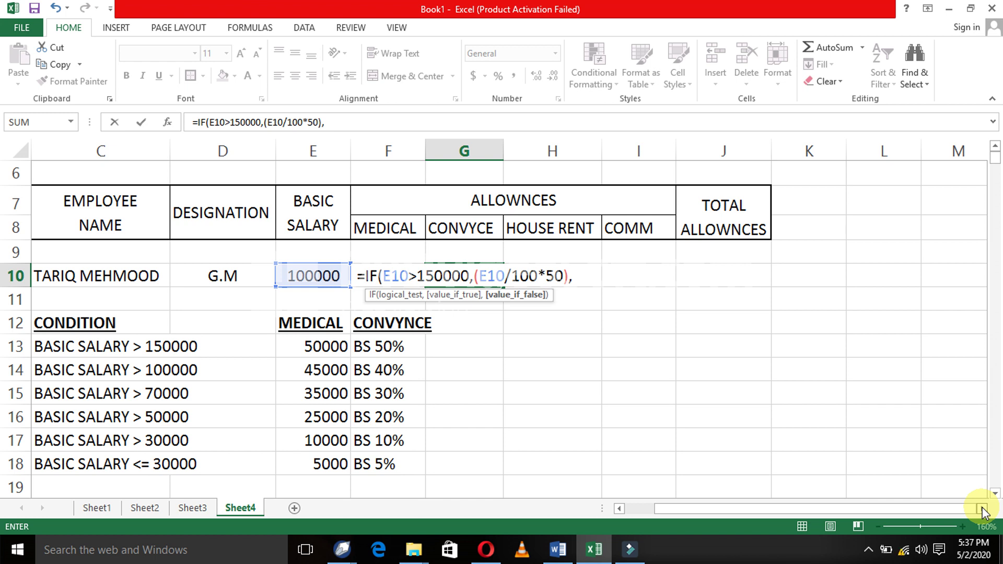
text(IF()
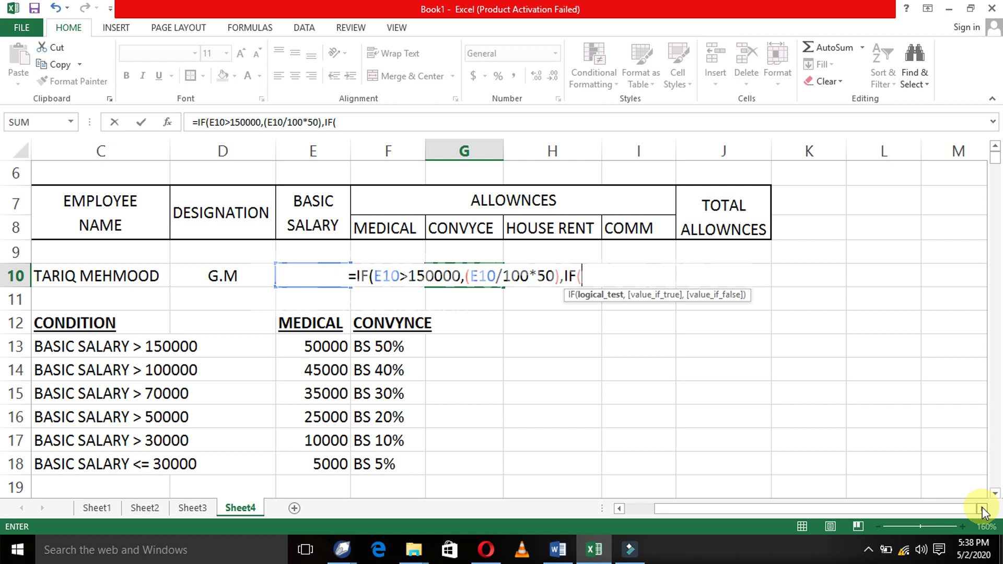
- Finish G10 with E10>=100000,(E10/100*40) and closing brackets, giving 40000
text(E10)
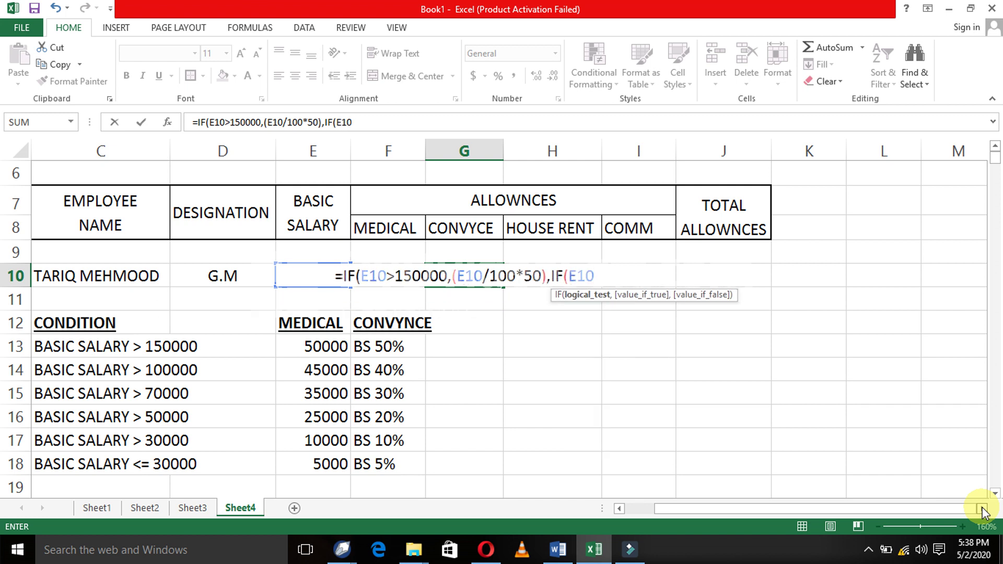
text(>1000)
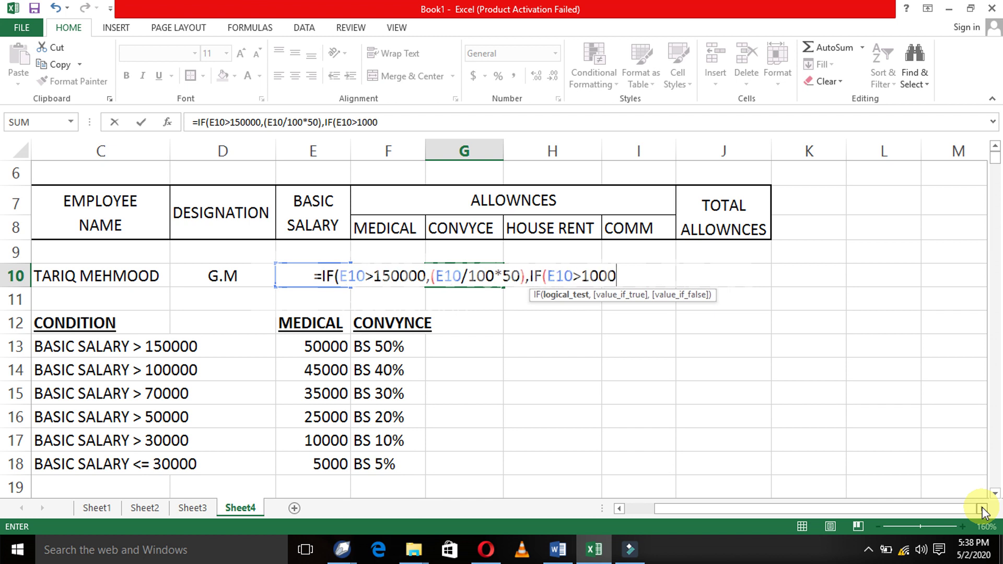
text(00)
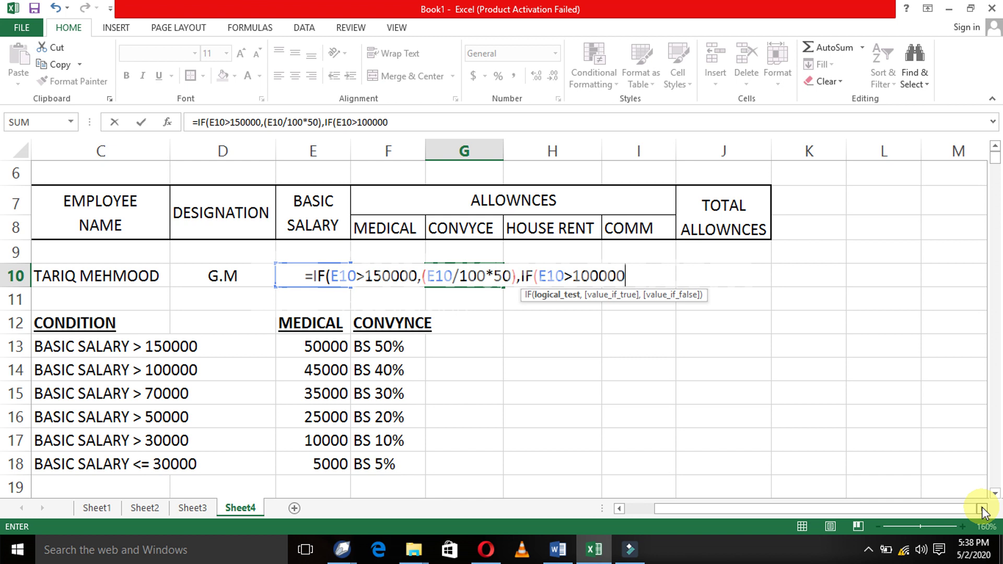
key(BackSpace)
key(BackSpace)
key(BackSpace)
key(BackSpace)
key(BackSpace)
key(BackSpace)
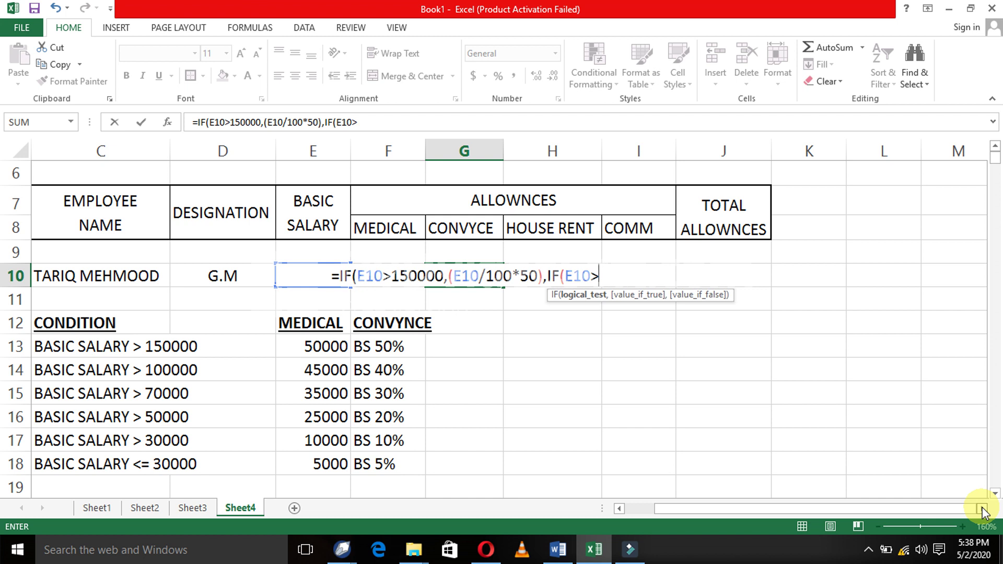
text(=)
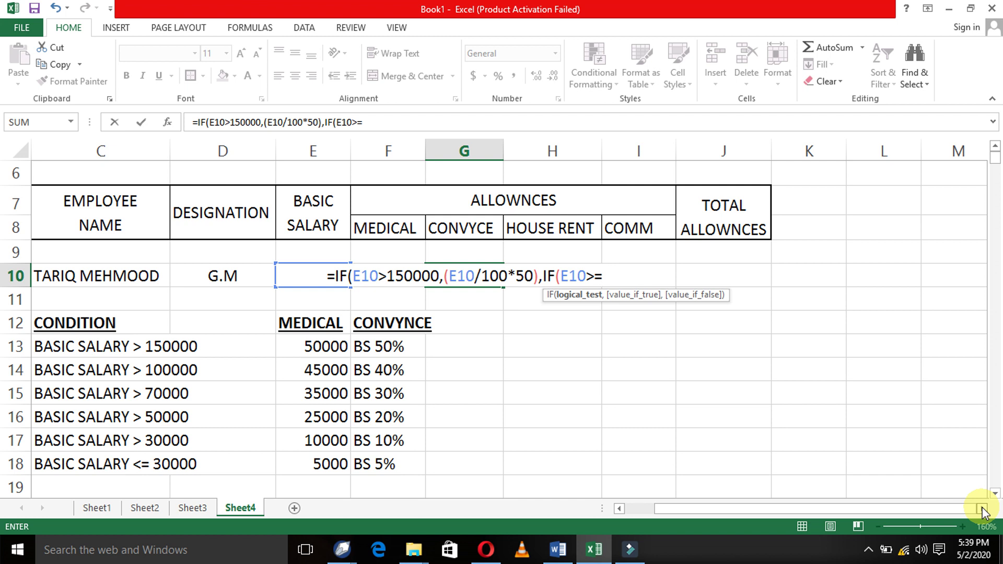
text(100000)
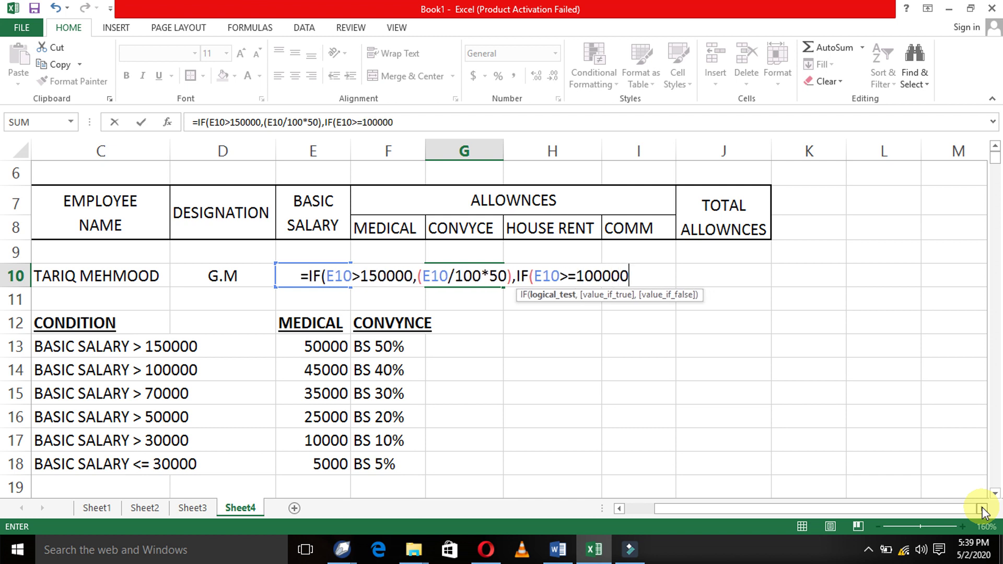
text(,()
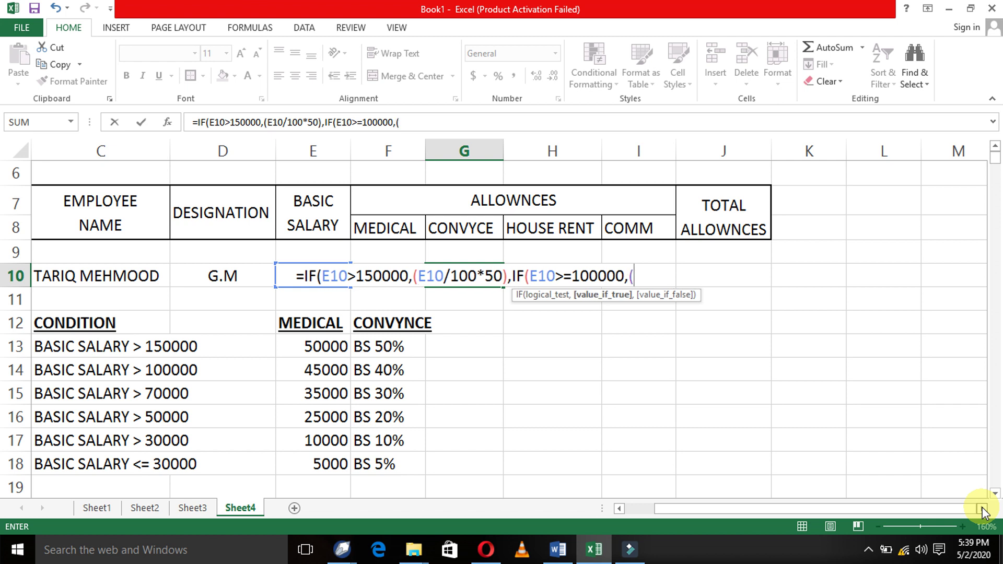
text(E10/)
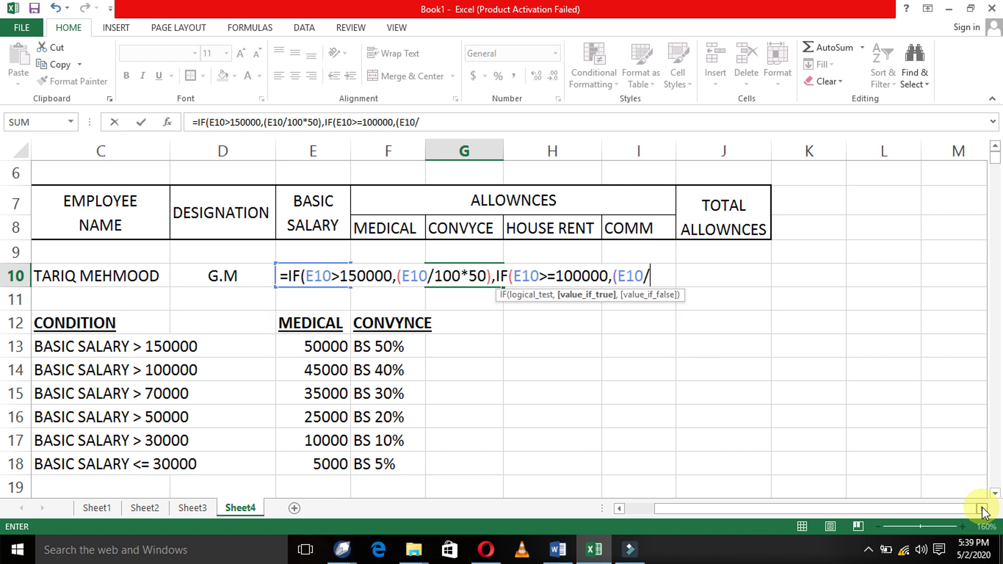
text(100*)
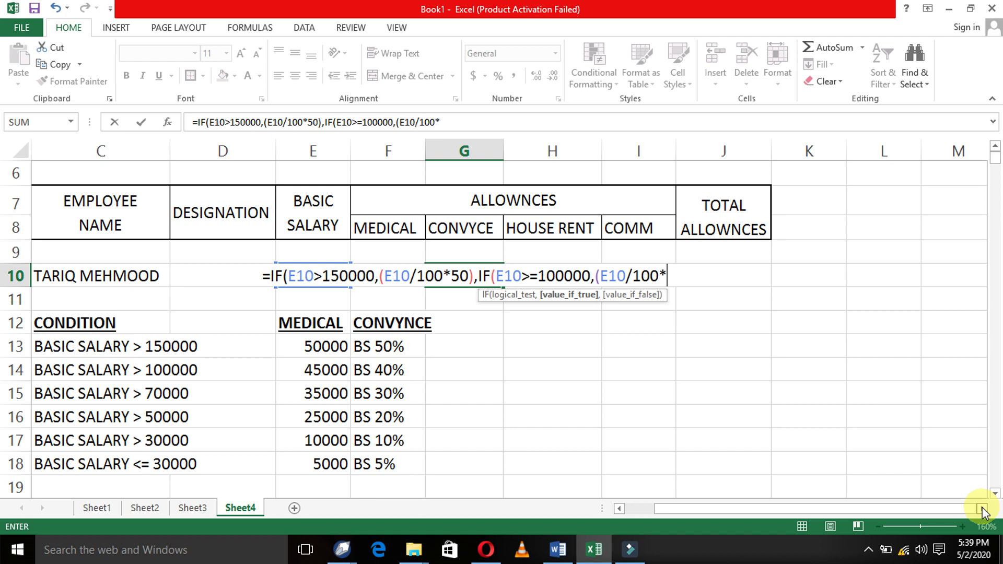
text(4)
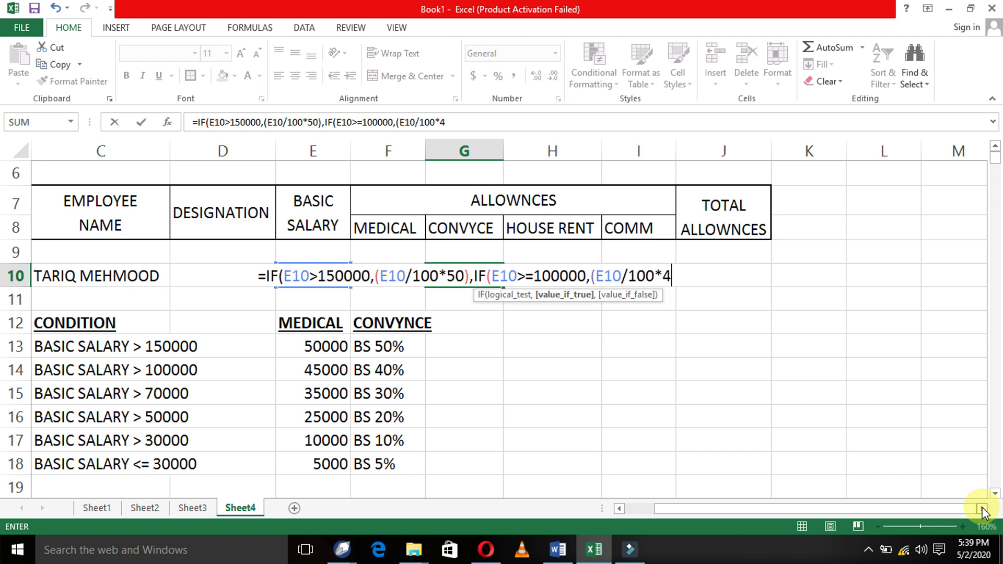
text(0))
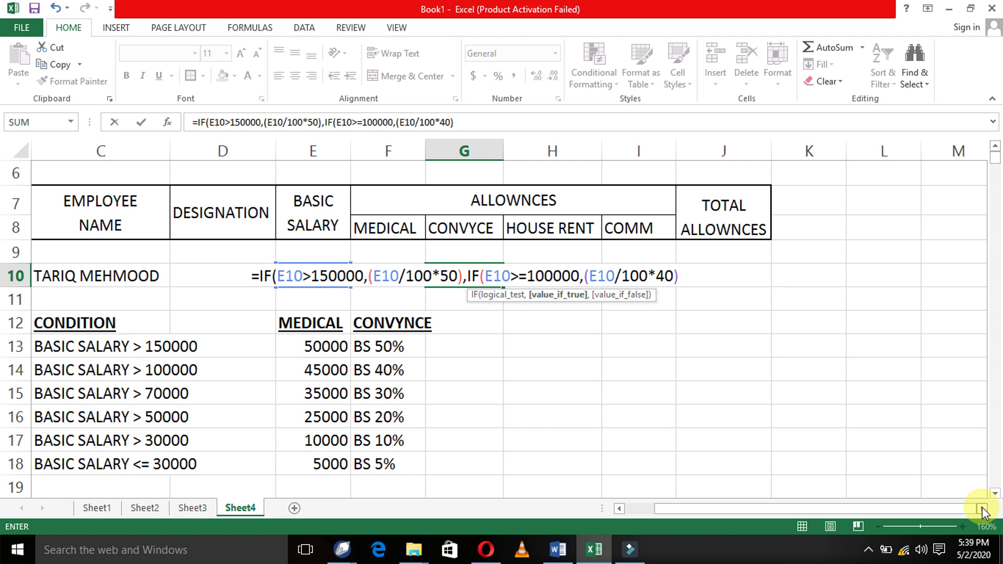
text()))
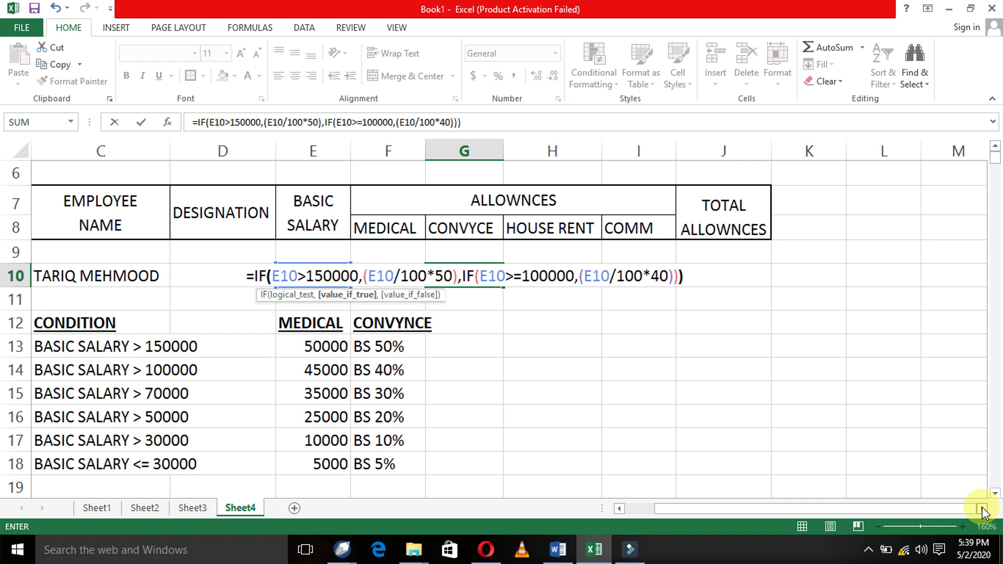
key(Return)
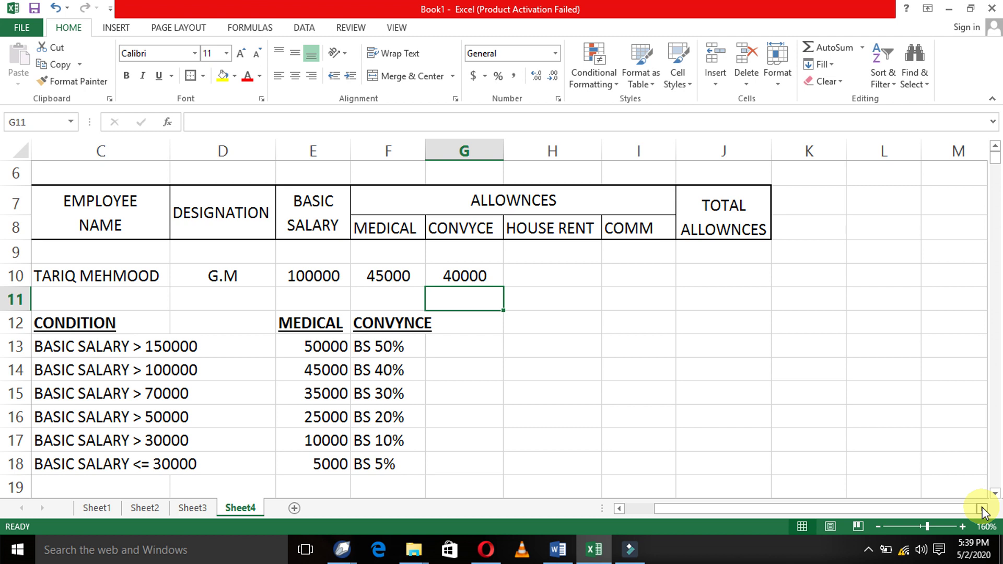
key(Right)
key(Down)
key(Down)
key(Left)
key(Left)
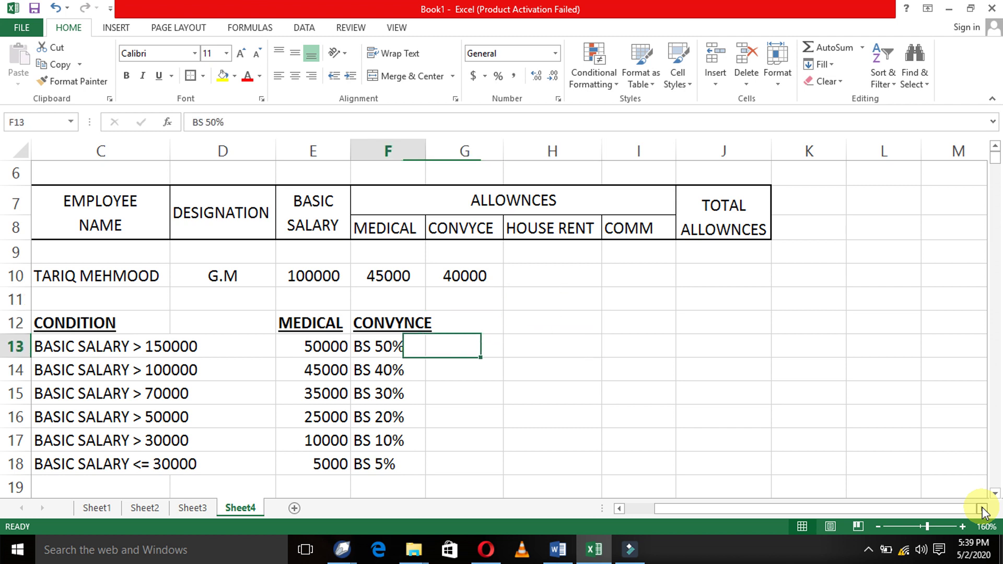
key(Right)
key(Up)
key(Right)
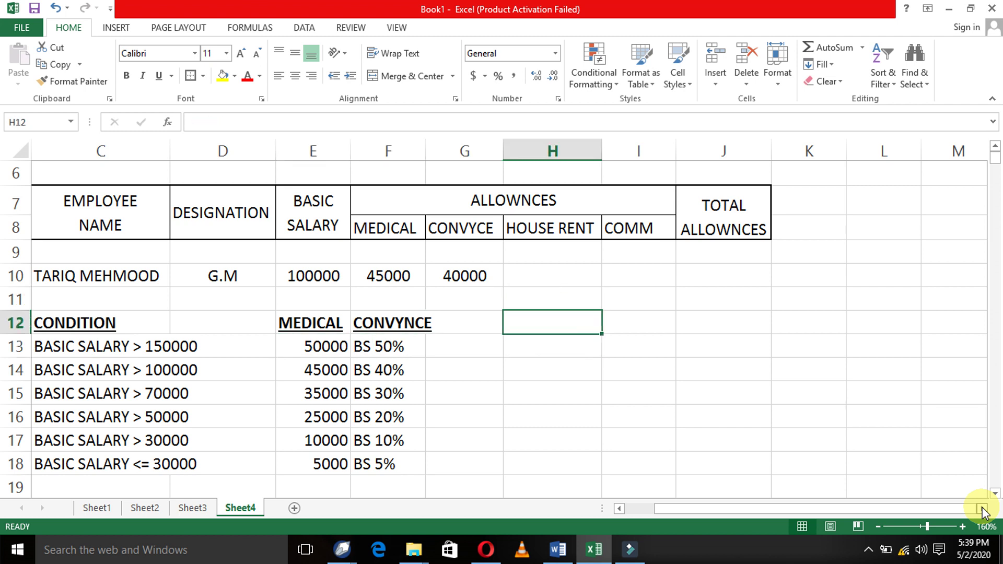
key(Left)
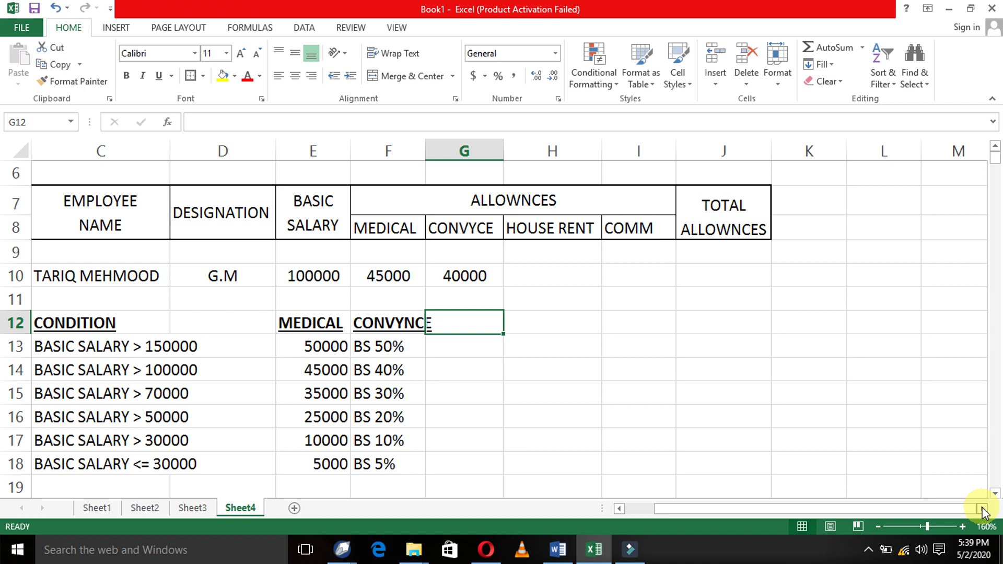
- Type the H/RENT heading into G12, fixing the typo
key(Left)
key(Left)
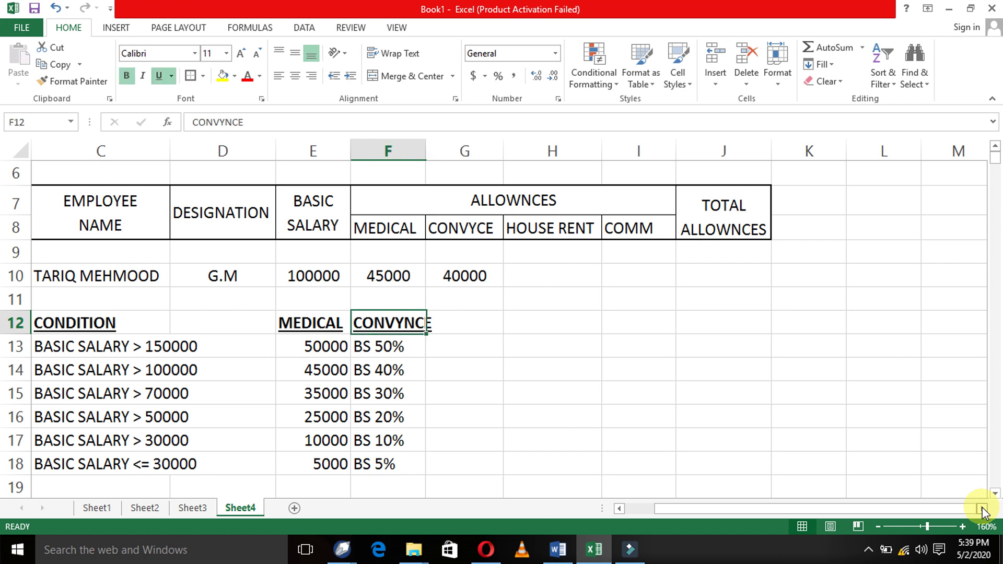
key(Right)
key(Right)
key(Left)
key(Right)
text(H)
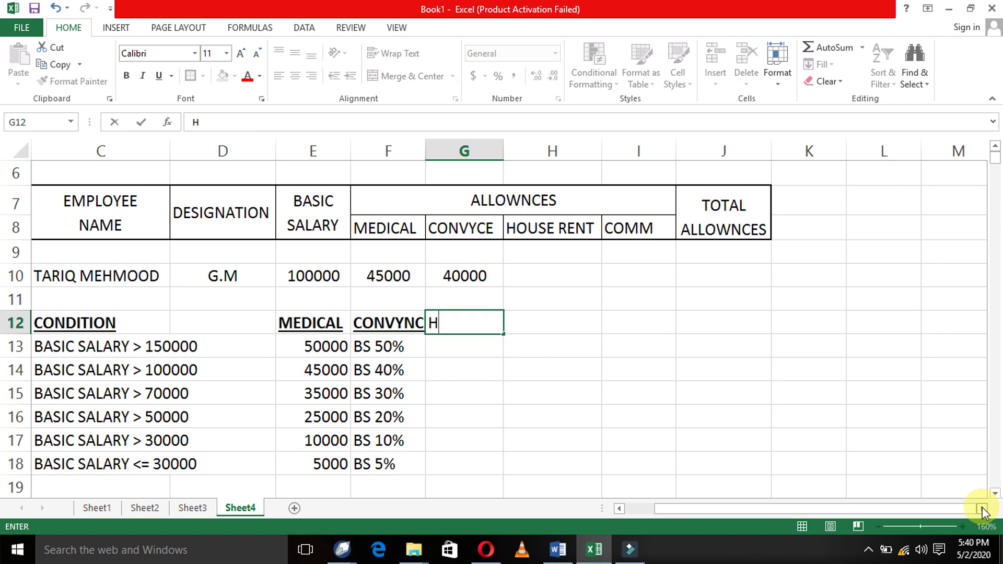
text(/RENBT)
key(BackSpace)
key(BackSpace)
text(T)
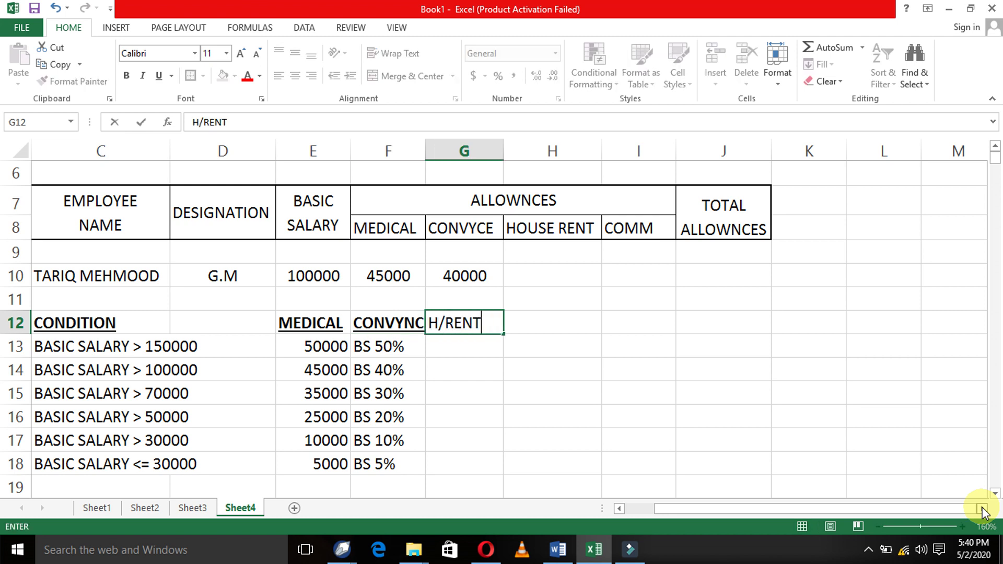
key(Return)
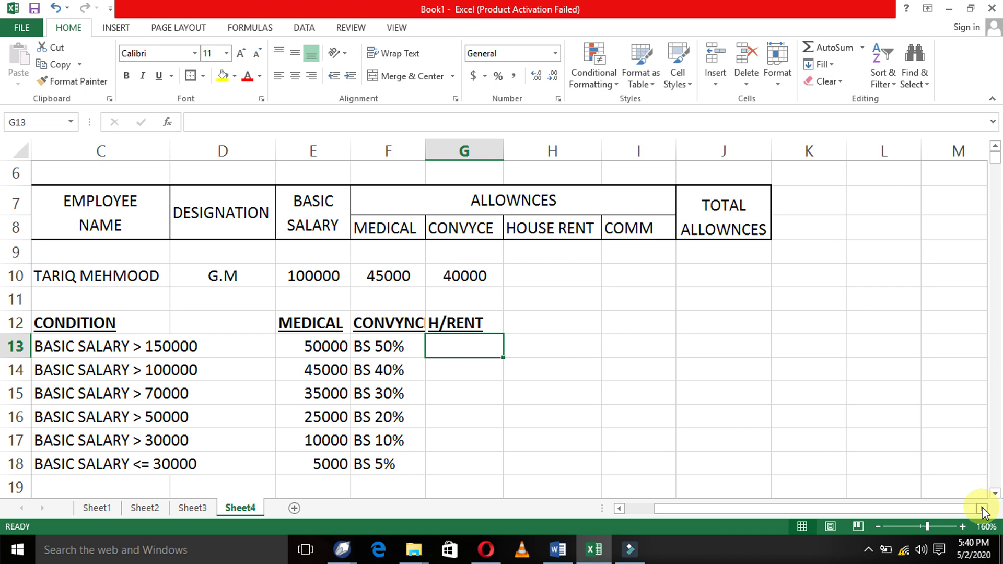
- Enter 30000 in G13 and 25% in G14
text(30000)
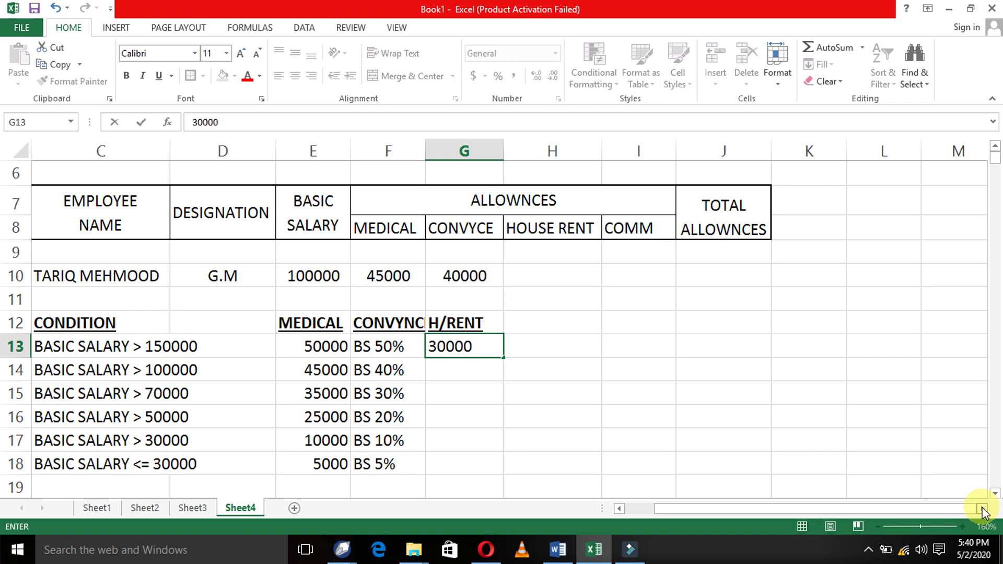
key(Return)
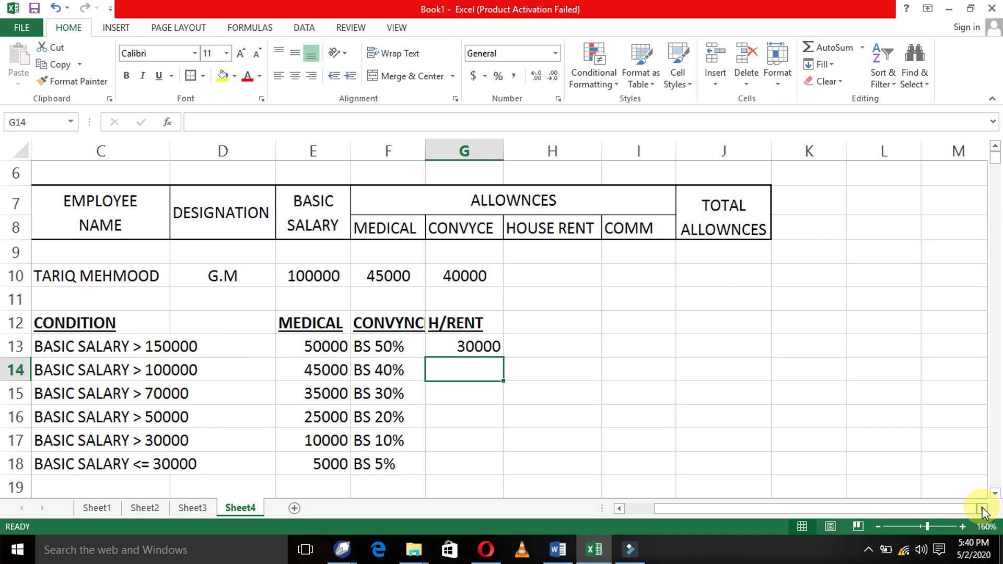
key(ctrl+d)
key(F2)
key(Left)
key(Left)
key(Left)
key(Left)
key(Left)
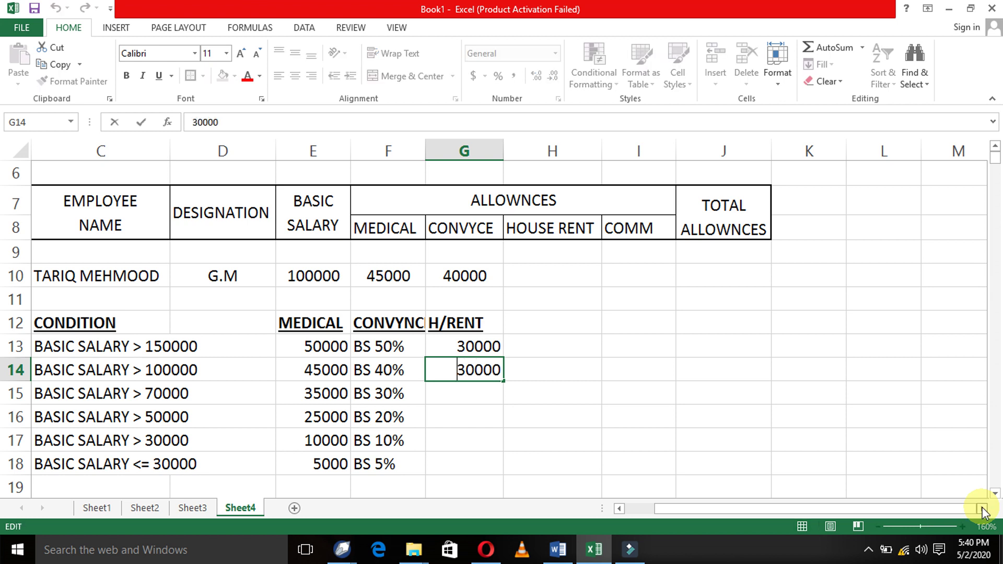
key(shift+Right)
key(shift+Right)
key(shift+Right)
key(shift+Right)
key(shift+Right)
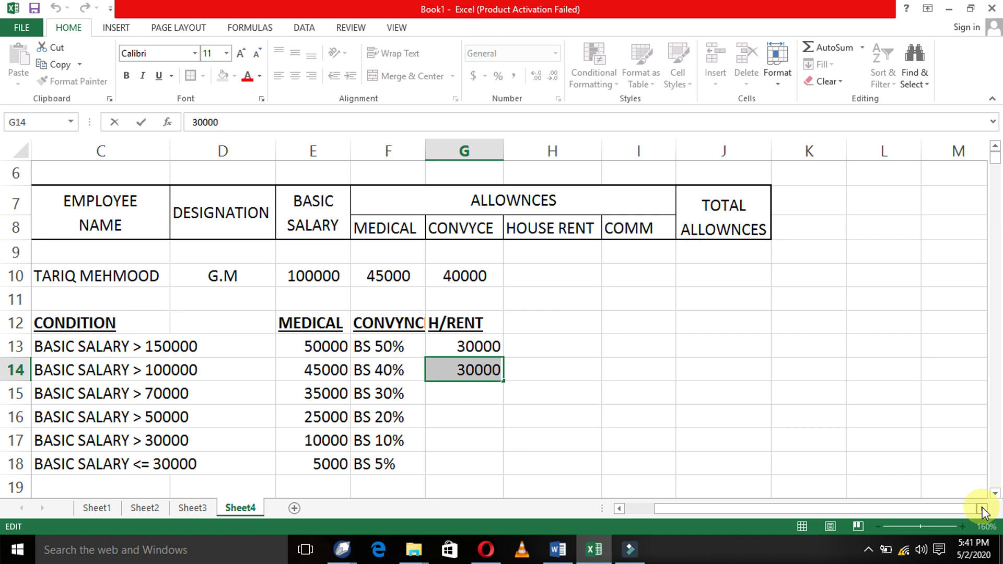
text(25)
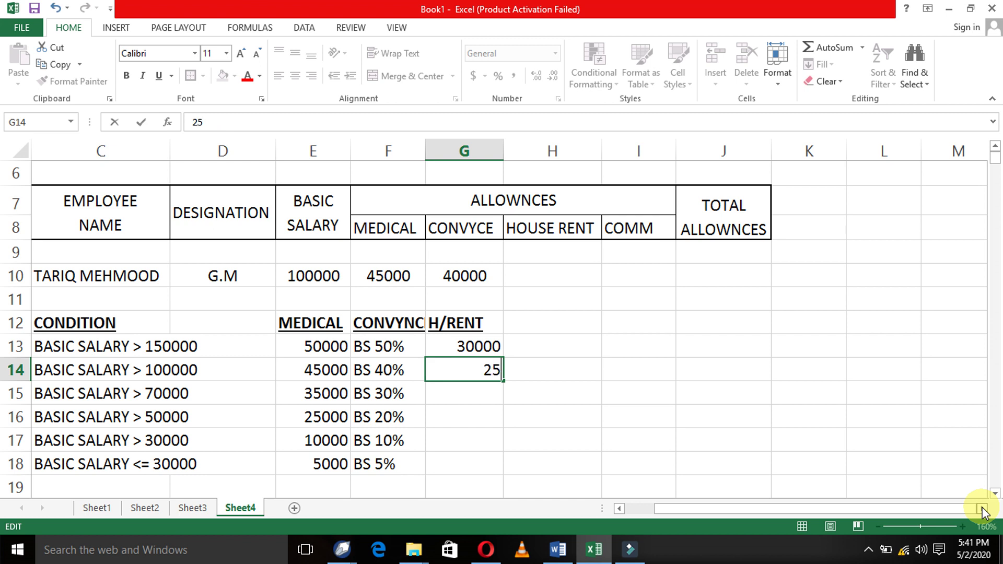
text(%)
key(ctrl+Return)
key(Return)
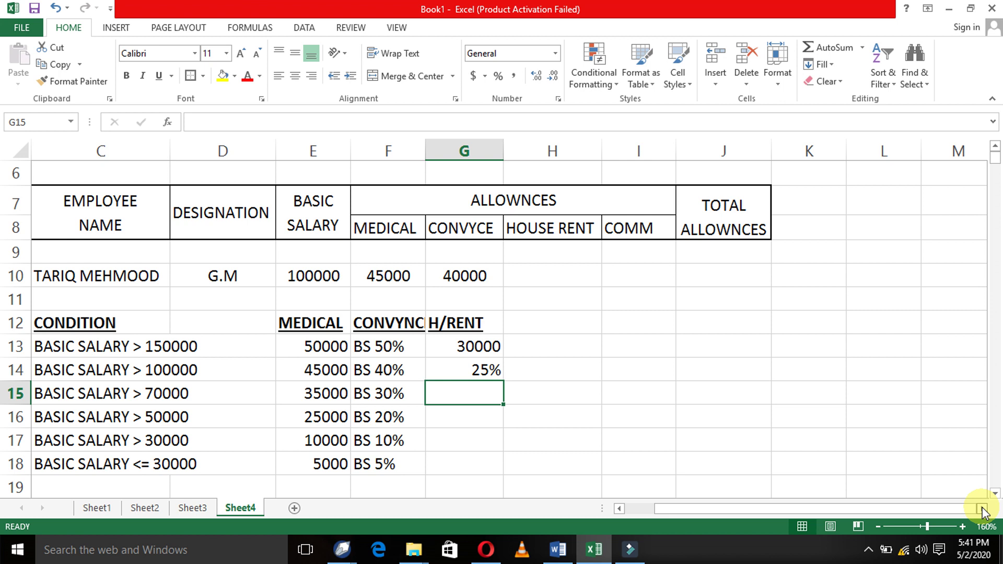
- Enter 20000, 15000 and 10000 in G15, G16 and G17
text(25000)
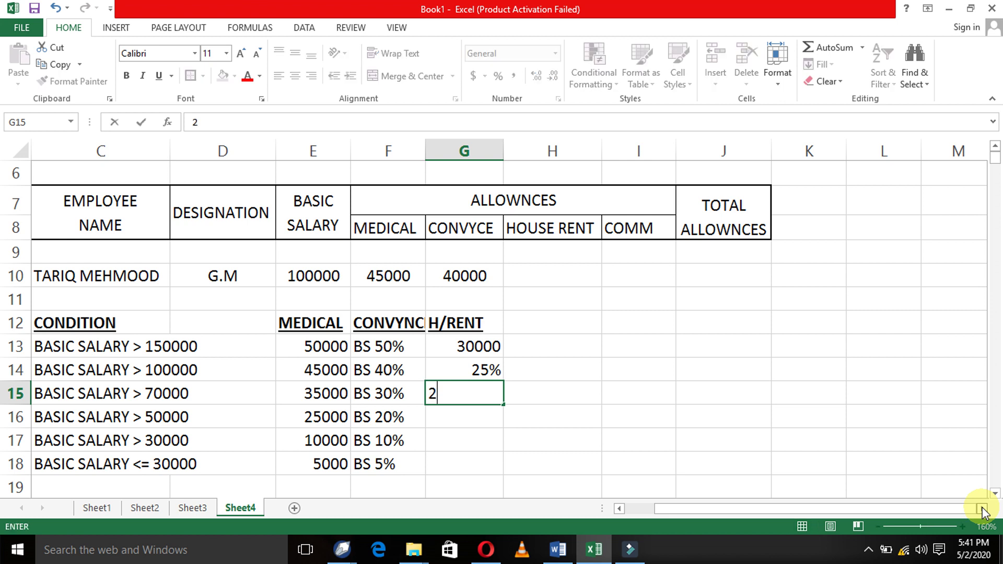
key(BackSpace)
key(BackSpace)
key(BackSpace)
key(BackSpace)
text(0000)
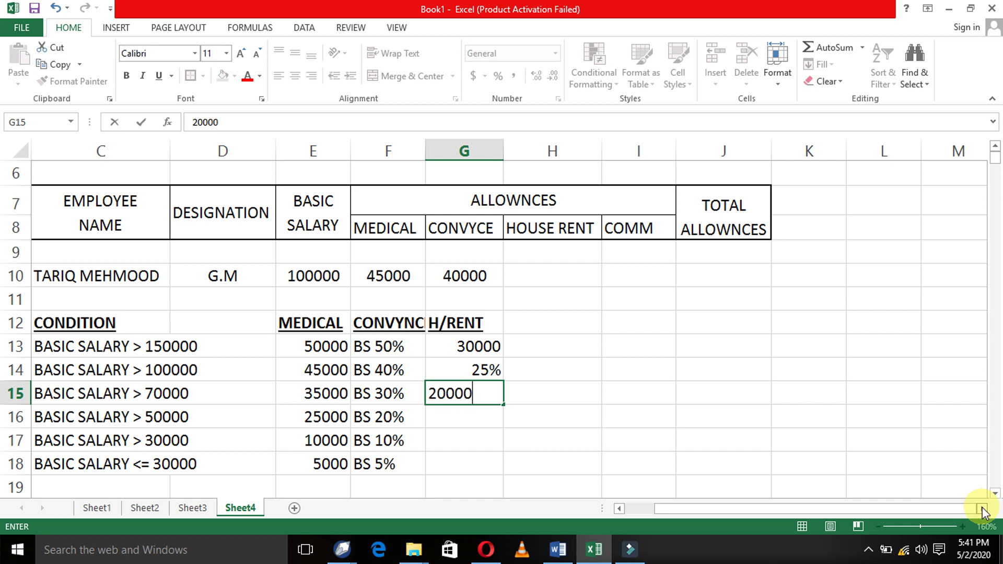
key(Return)
text(15000)
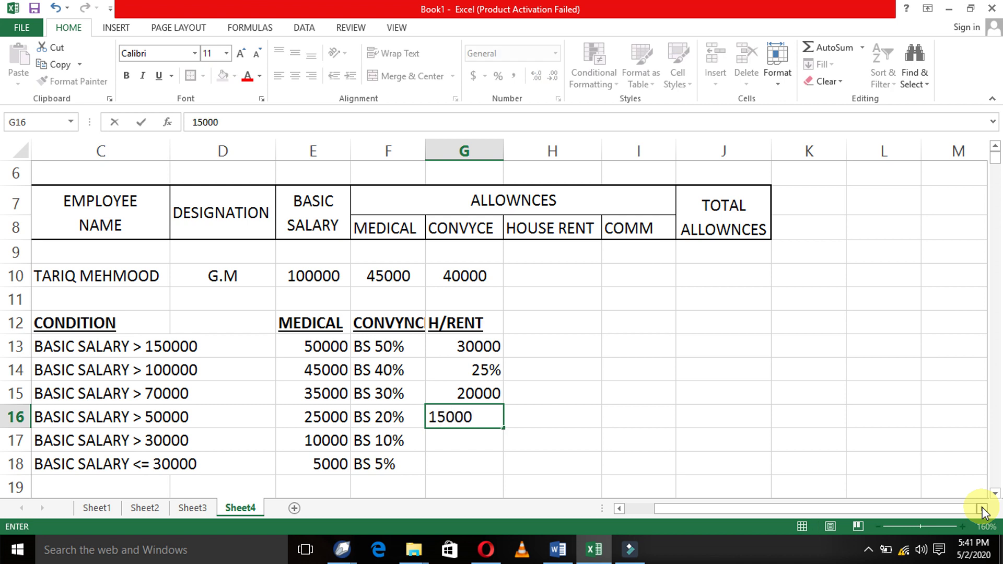
key(Return)
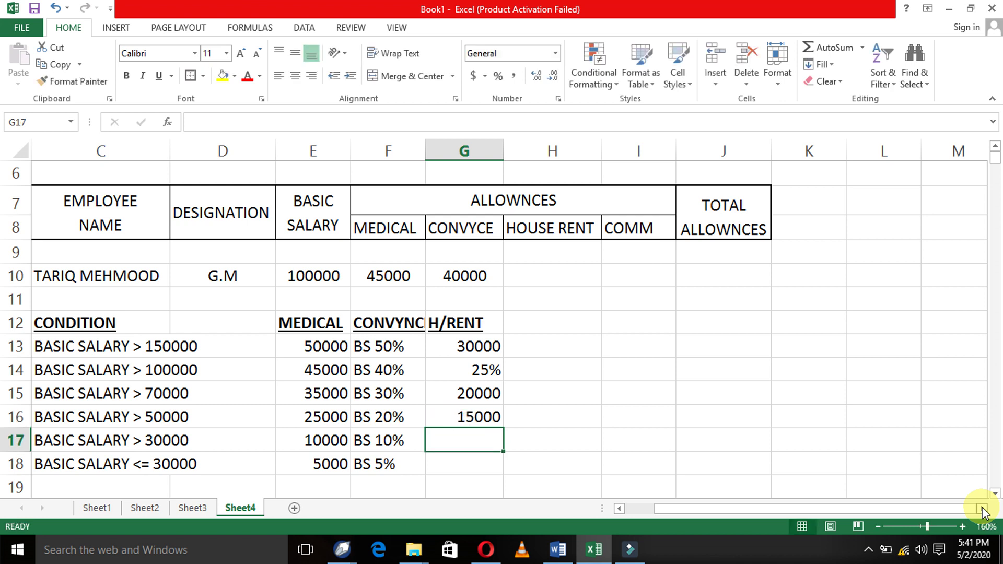
text(10000)
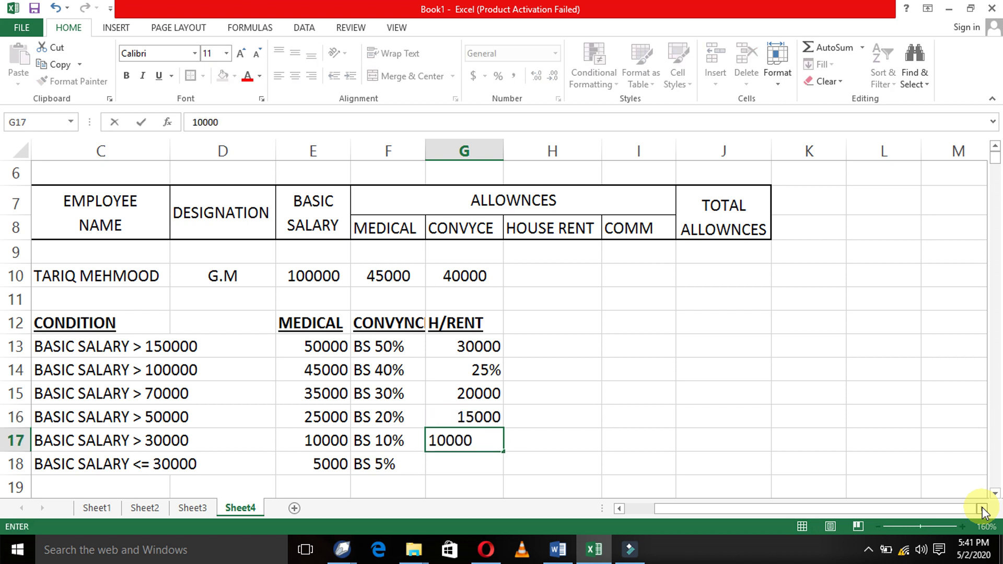
key(Return)
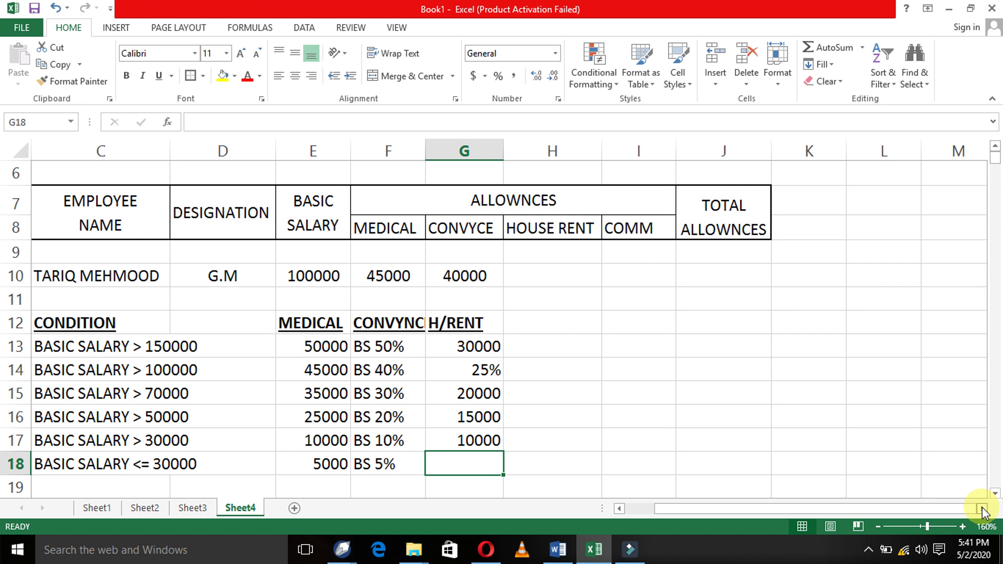
key(Up)
key(Up)
key(Up)
key(Up)
- Copy the 25% from G14 into G18 and change it to 2%
key(ctrl+c)
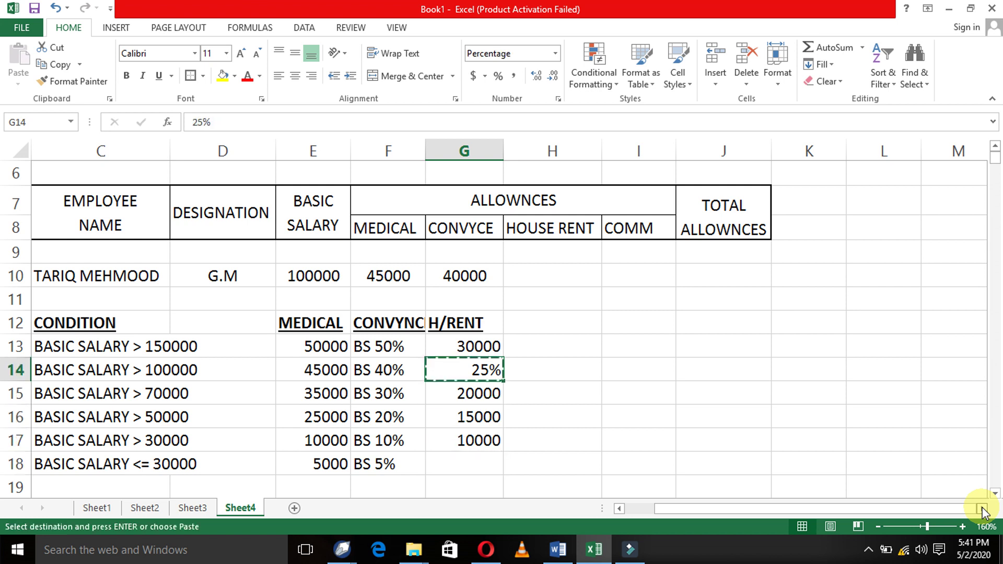
key(Down)
key(Down)
key(Down)
key(Down)
key(Return)
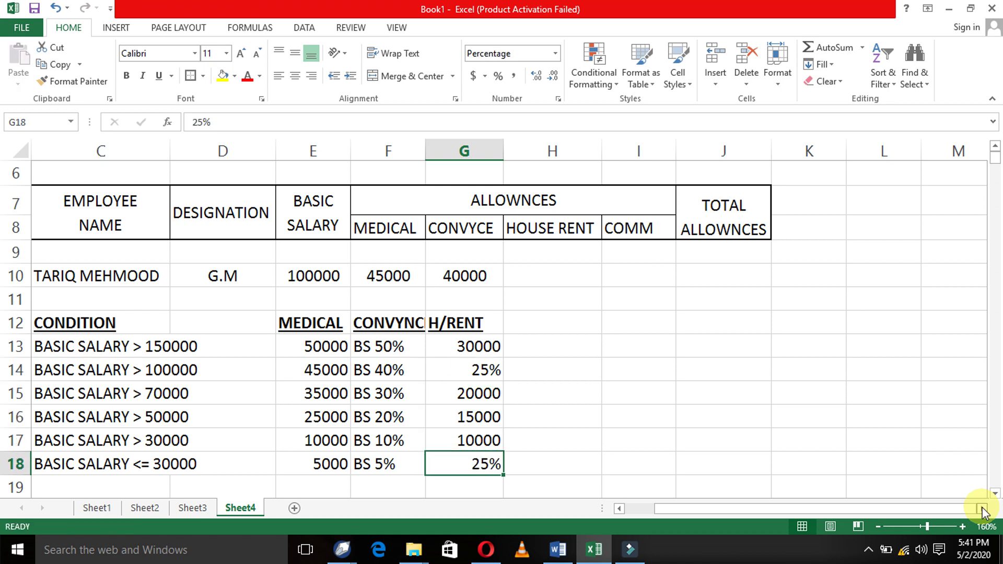
key(F2)
key(Left)
key(Left)
key(Left)
key(shift+Right)
key(shift+Right)
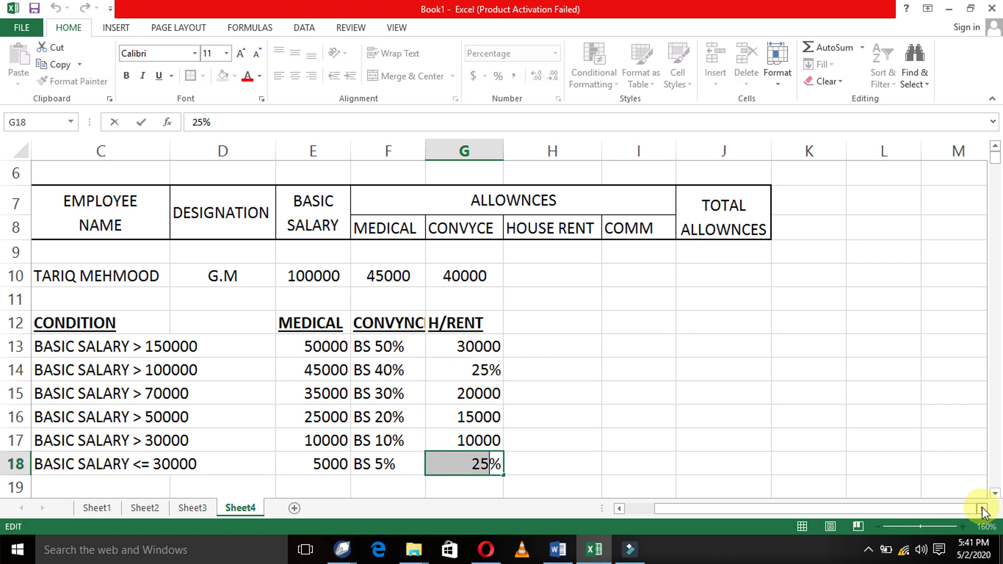
text(2)
key(Return)
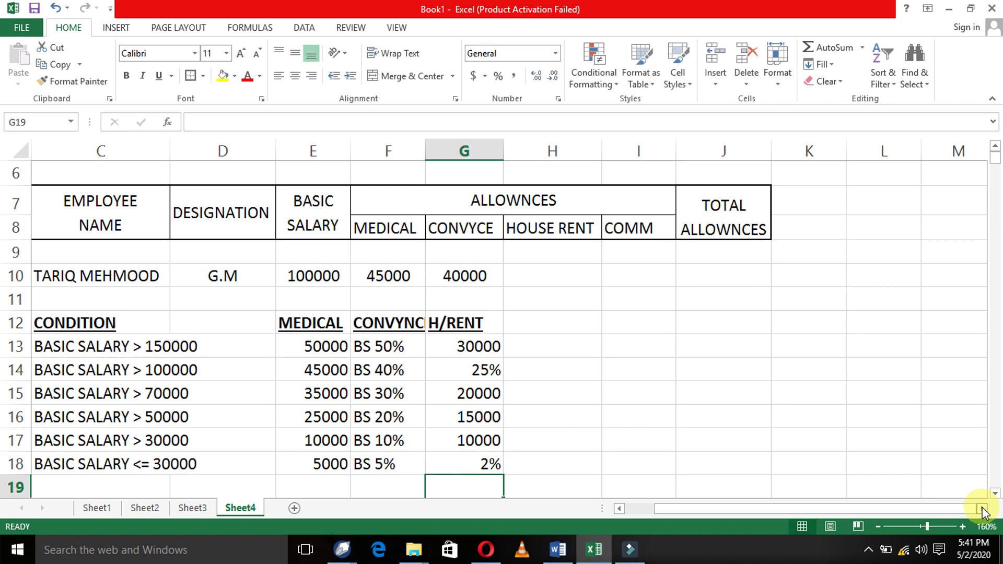
- Review the completed H/RENT column values
key(Right)
key(Up)
key(Up)
key(Up)
key(Left)
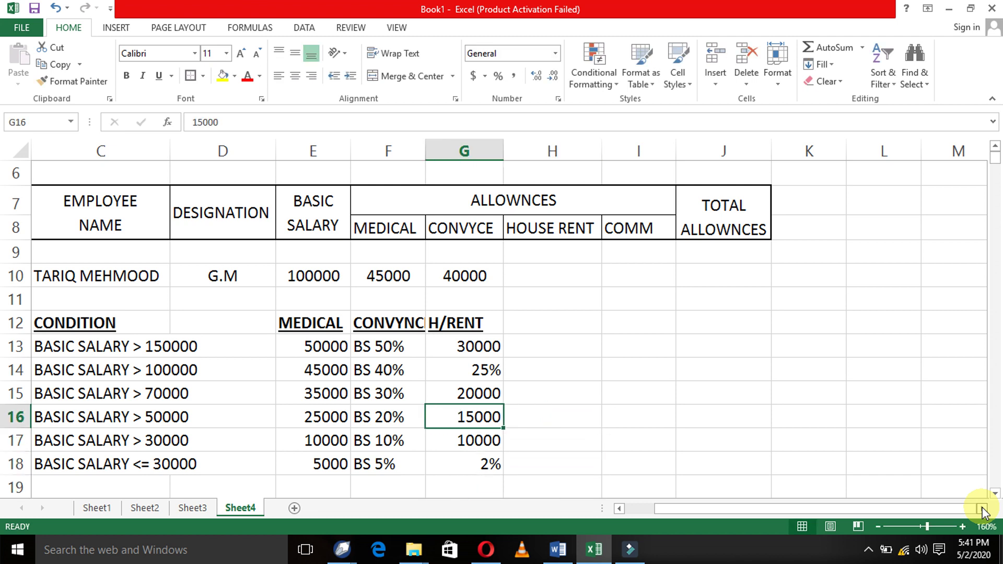
key(Up)
key(Up)
key(Up)
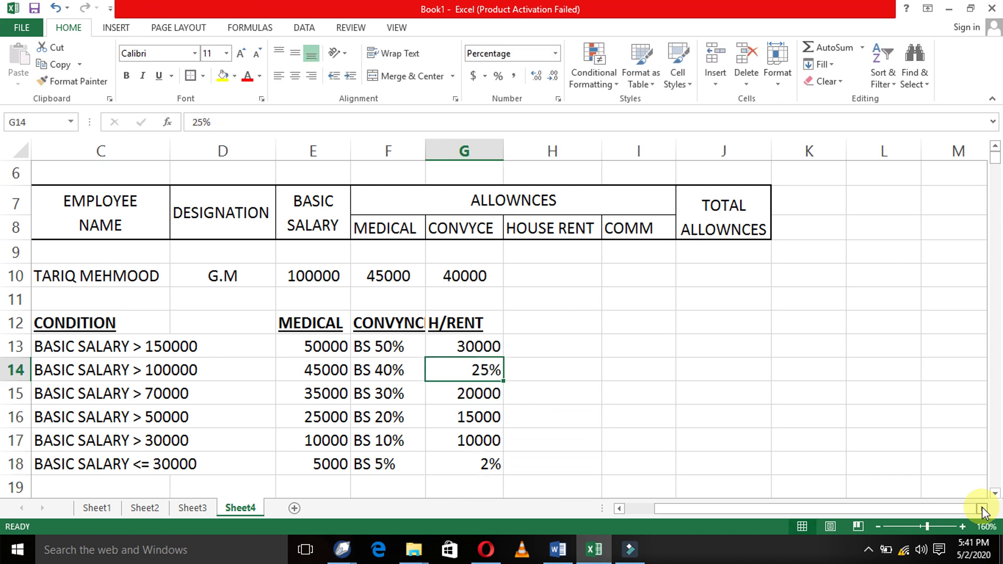
key(Down)
key(Down)
key(Down)
key(Down)
key(Down)
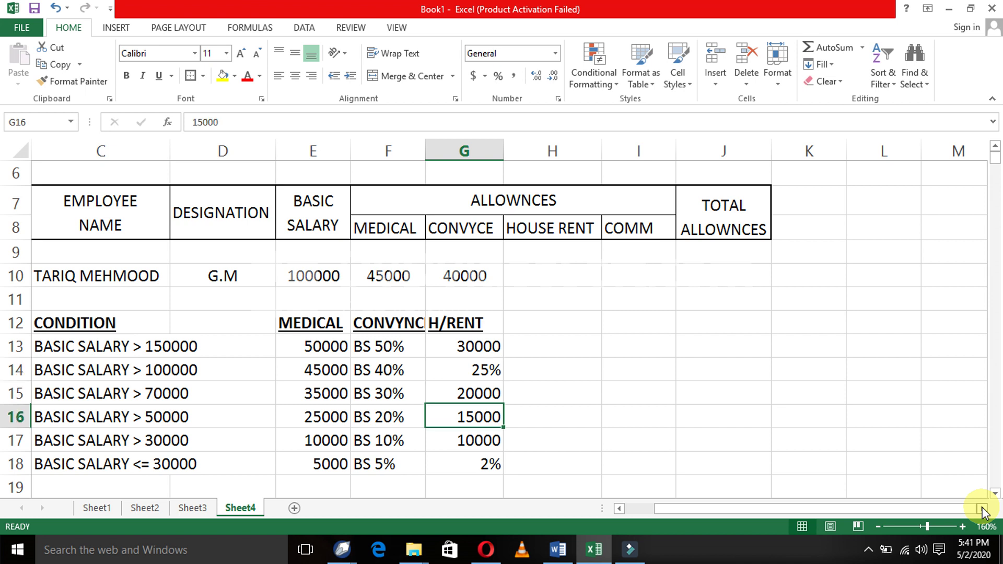
key(Up)
key(Up)
key(Up)
key(Up)
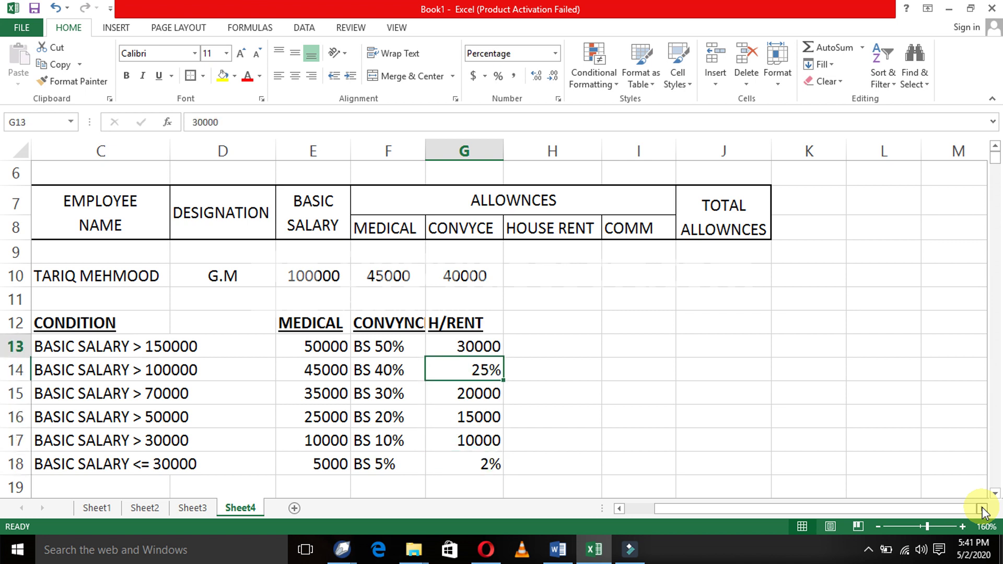
key(Right)
key(Up)
key(Up)
- Enter the COMM heading in H12 and BS 15% in H13
text(COMM)
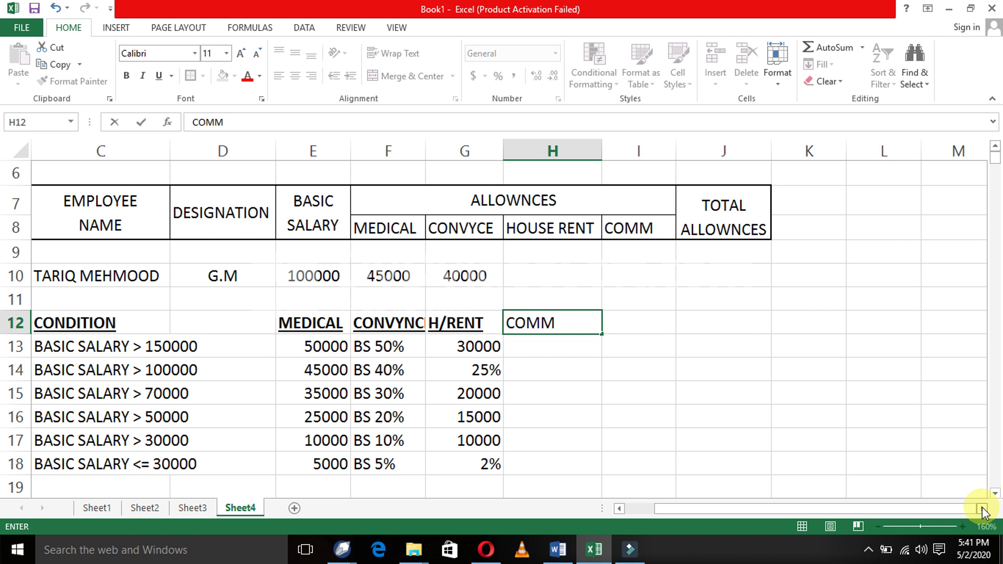
key(Return)
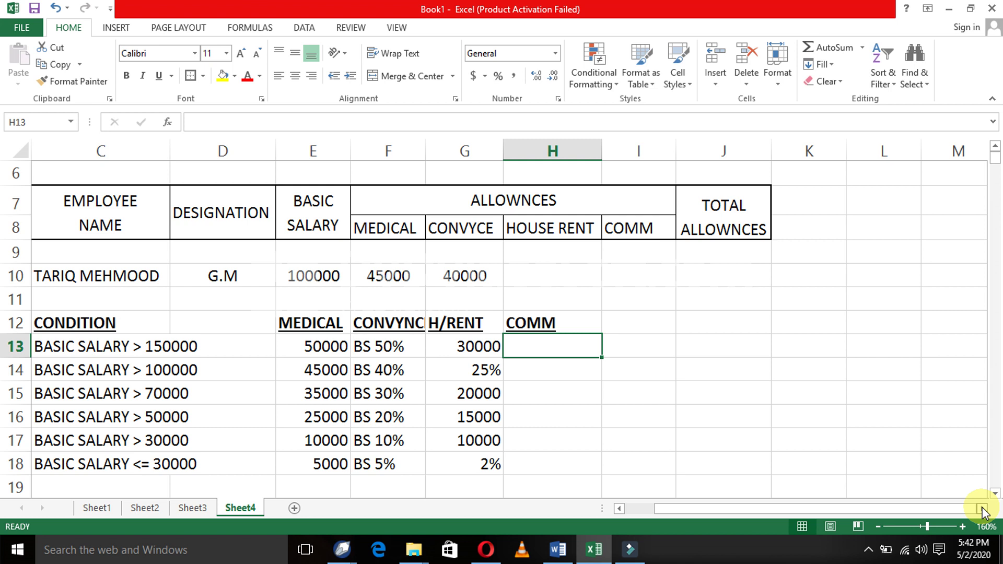
text(BS)
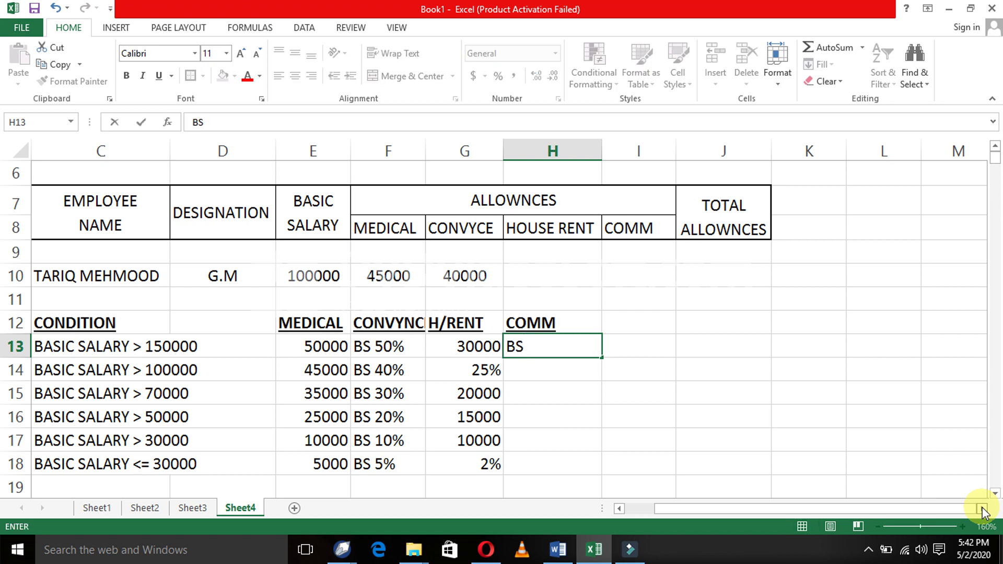
text( 10)
key(BackSpace)
key(BackSpace)
text(15%)
key(Return)
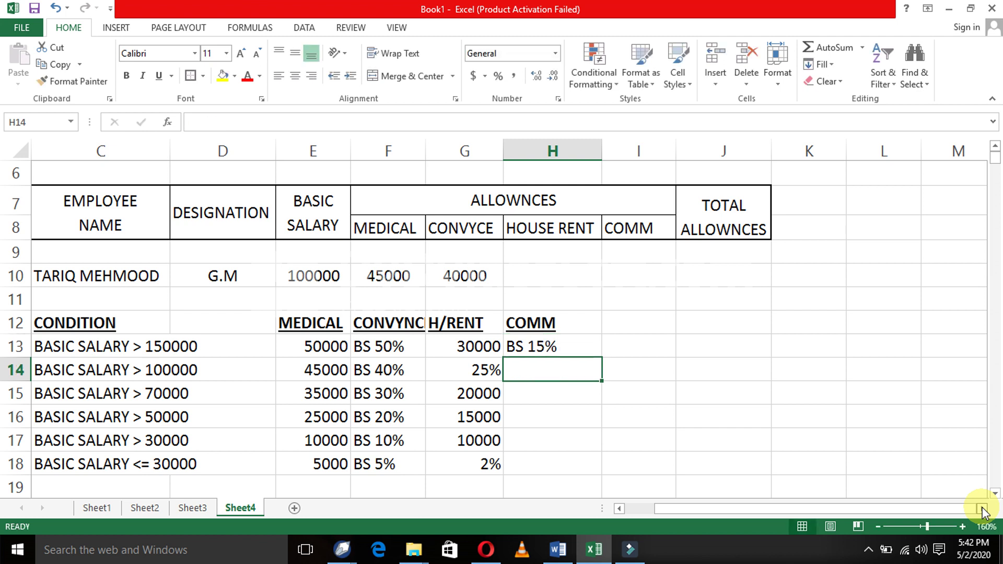
- Copy BS 15% into H14 through H18
key(Up)
key(ctrl+c)
key(Down)
key(shift+Down)
key(shift+Down)
key(shift+Down)
key(shift+Down)
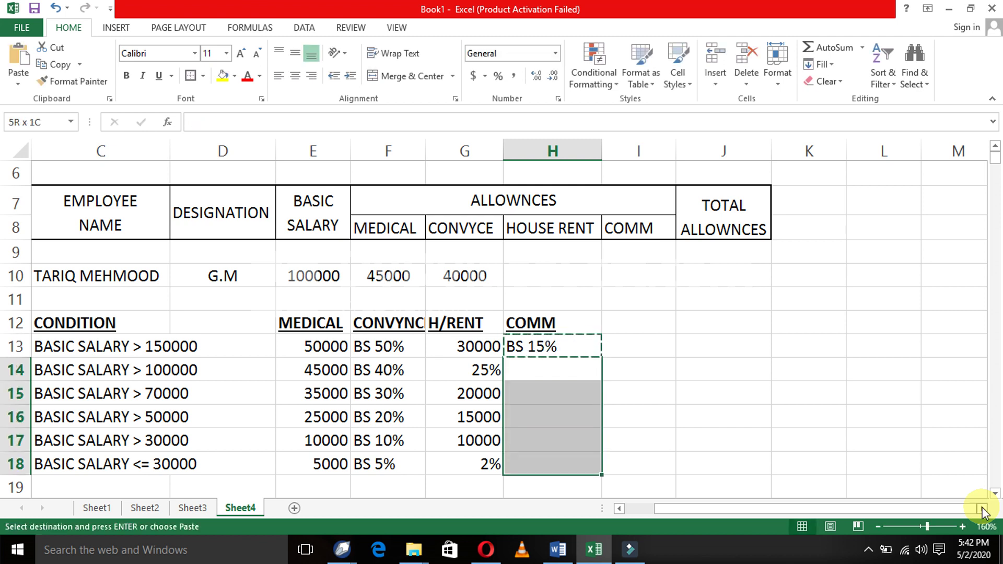
key(Return)
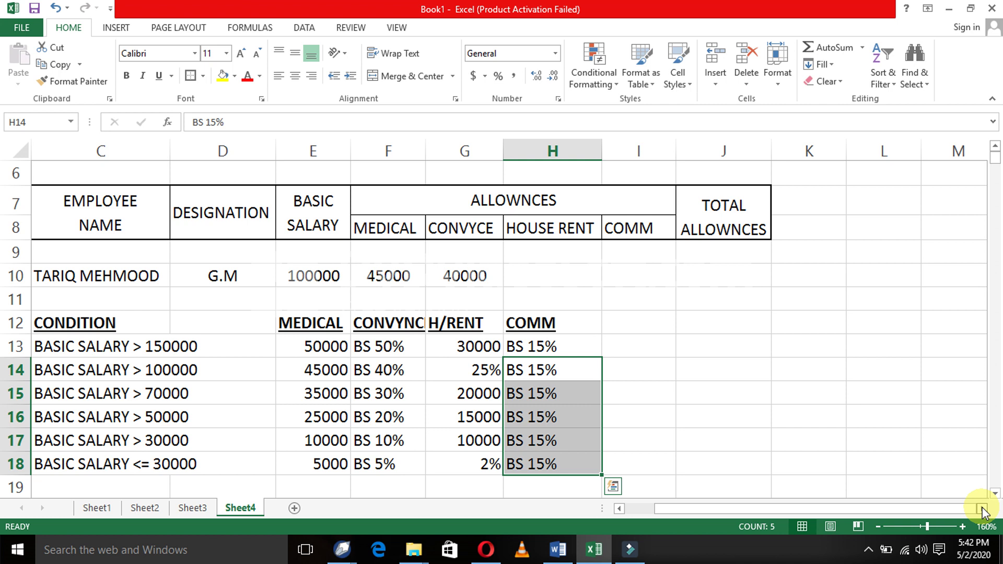
key(Up)
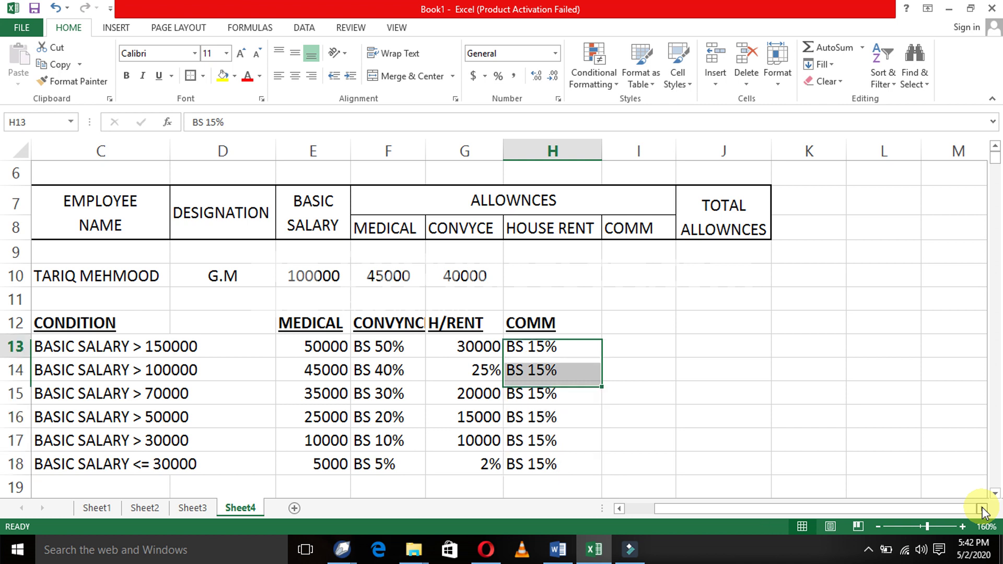
key(Right)
key(Up)
key(Up)
key(Left)
key(Down)
key(Down)
key(Down)
key(Down)
key(Down)
key(Down)
key(Down)
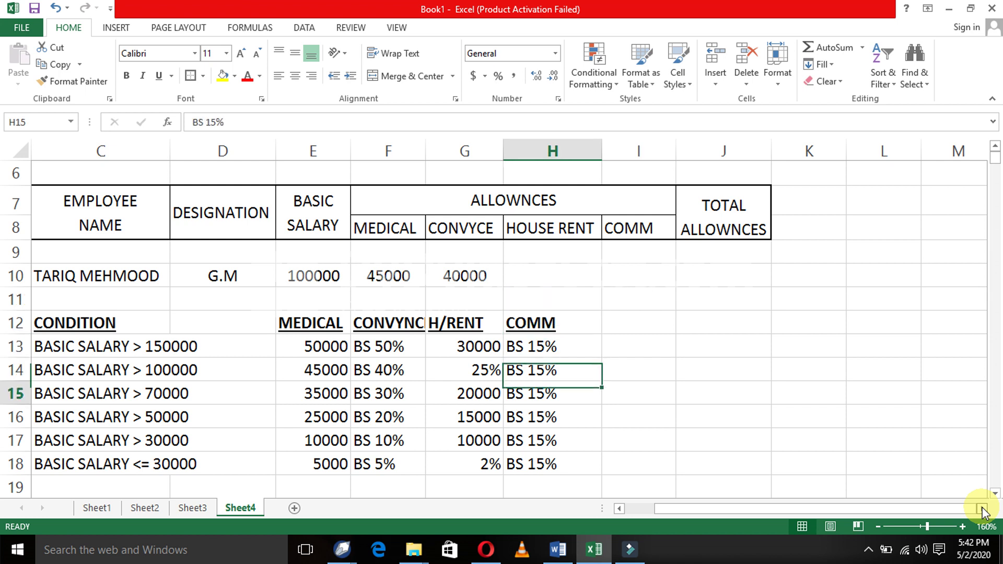
key(Up)
key(Up)
key(Up)
key(Up)
key(Up)
key(Up)
key(Up)
key(Up)
key(Up)
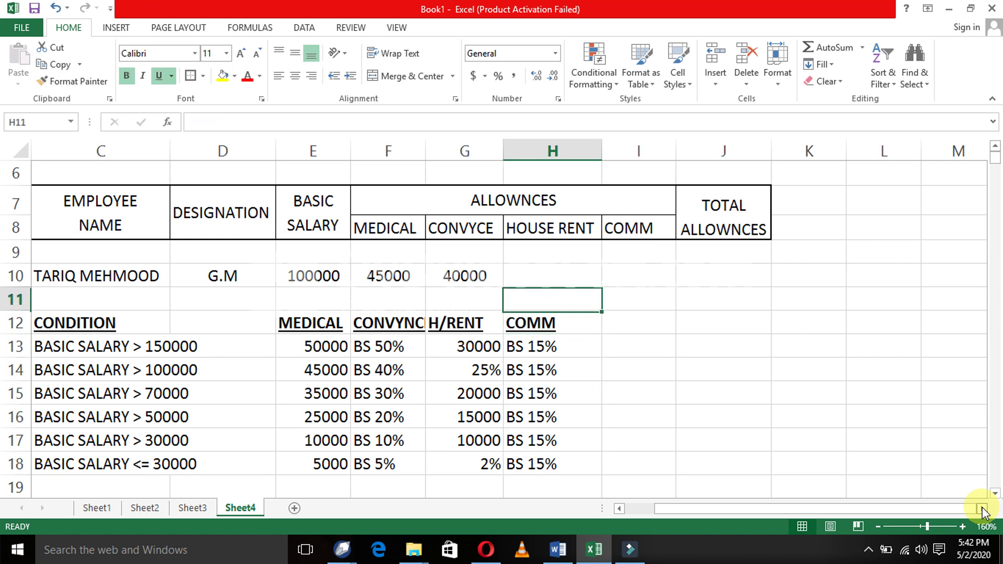
- Start the total-allowances formula in J10 with the medical value F10 as its first term
key(Down)
key(Right)
key(Right)
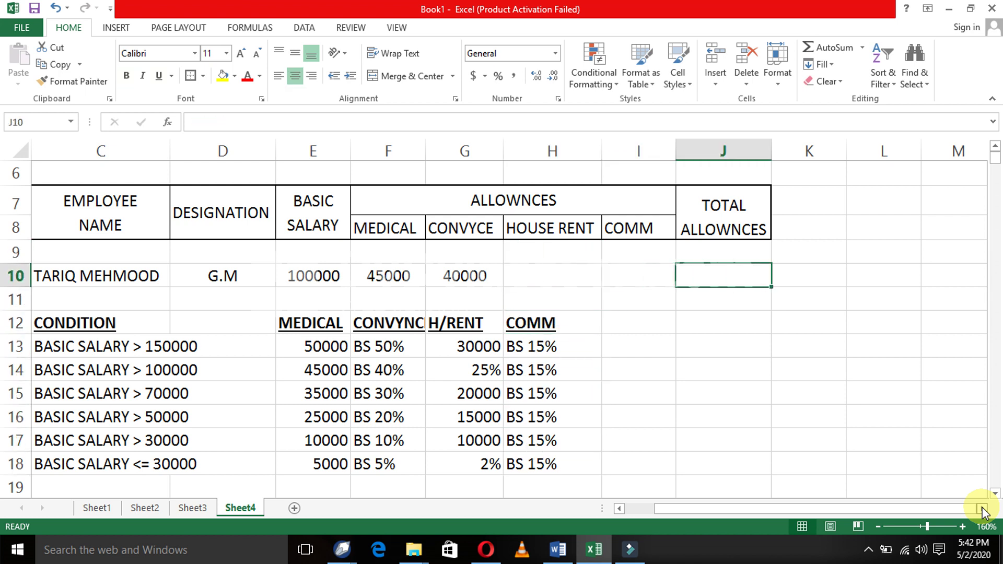
text(=)
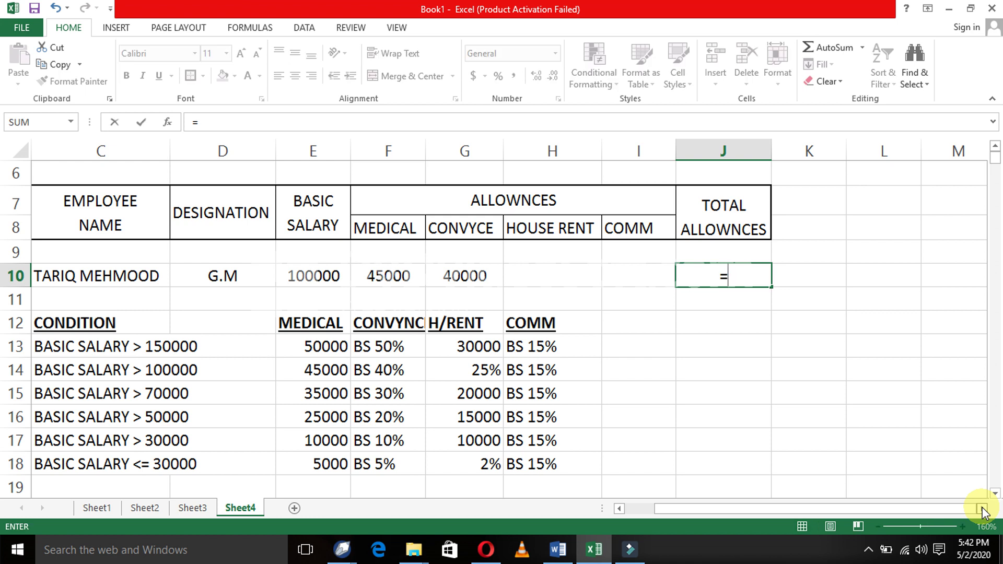
key(Left)
key(Left)
key(Left)
key(Left)
key(Right)
key(Right)
key(Right)
key(Right)
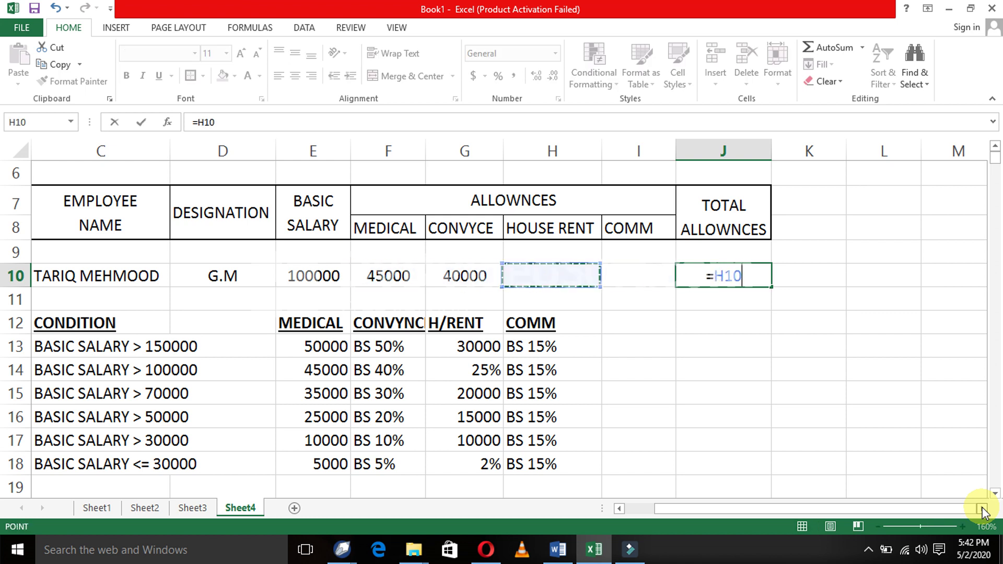
key(BackSpace)
key(BackSpace)
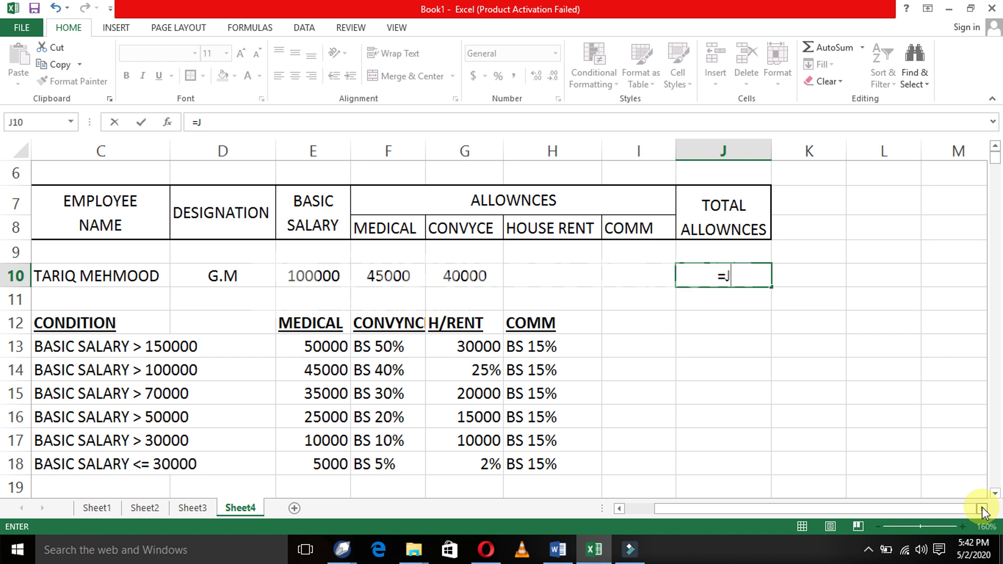
key(BackSpace)
key(Left)
key(Left)
key(Left)
key(Left)
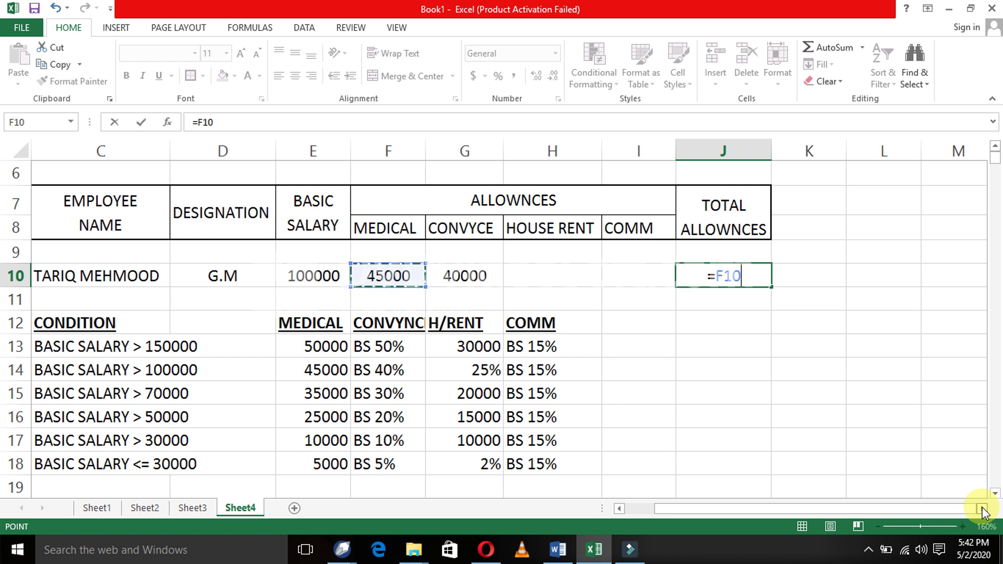
- Add G10, H10 and I10 to make =F10+G10+H10+I10, showing 85000
text(+)
key(Left)
key(Left)
key(Left)
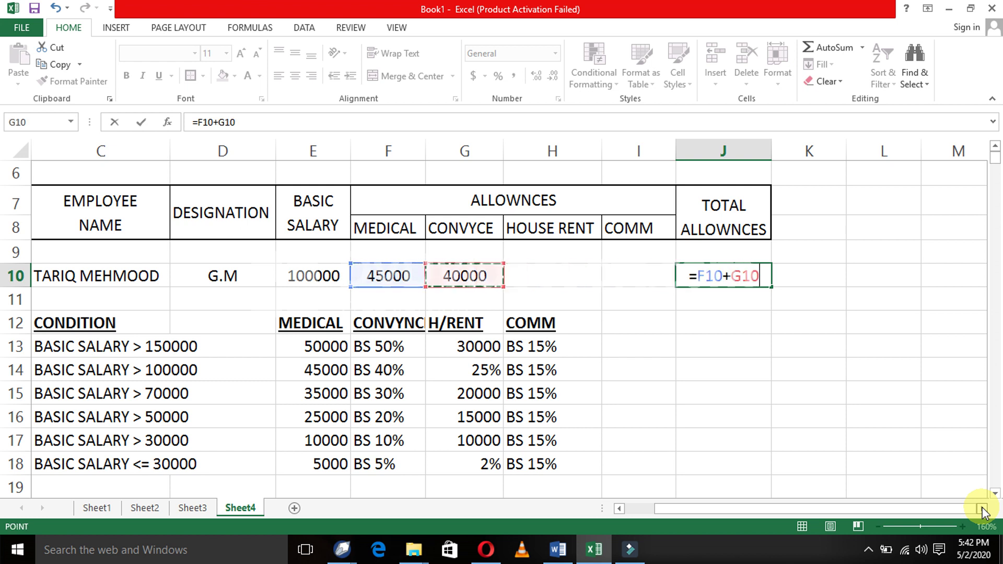
text(+)
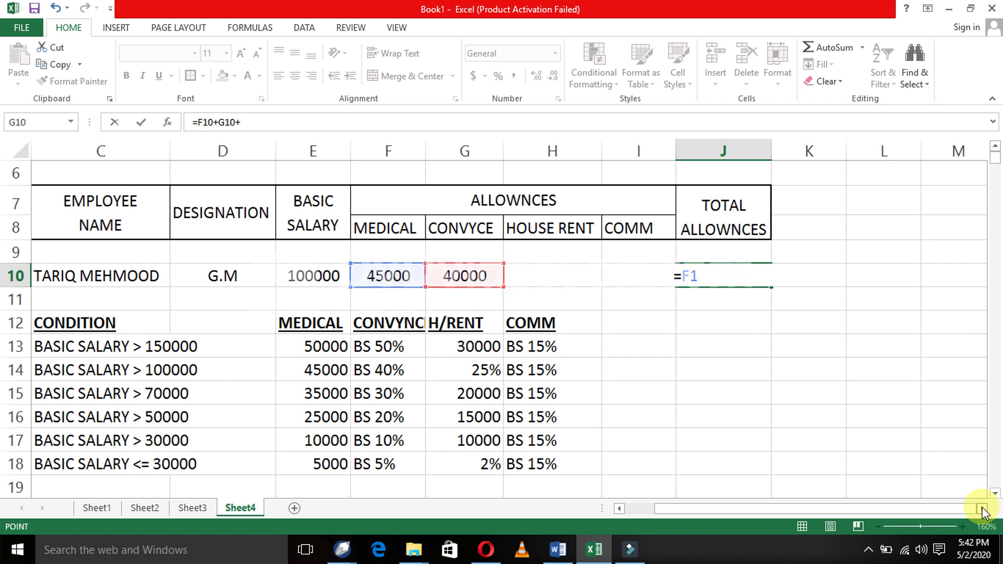
key(Left)
key(Left)
key(Left)
key(Right)
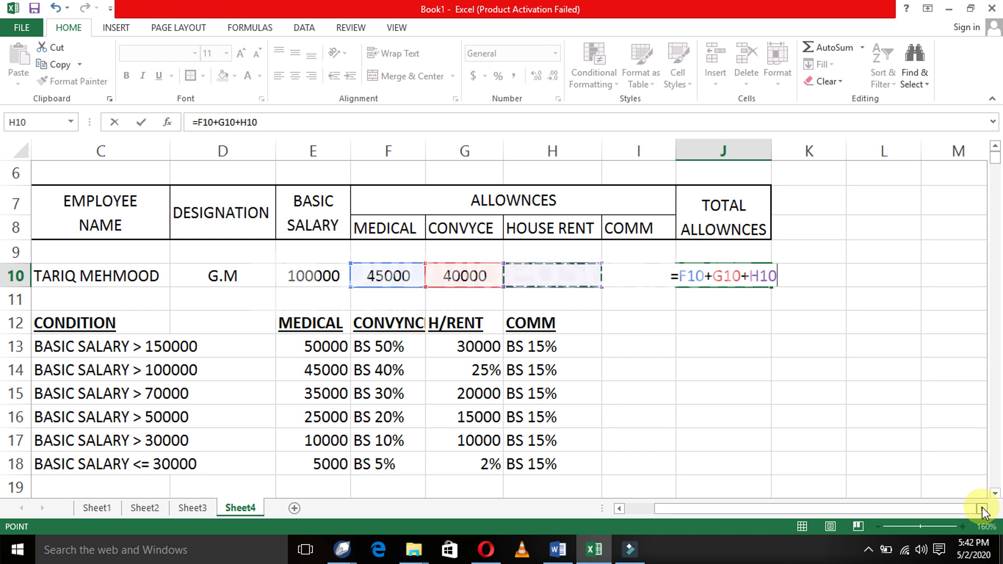
text(+)
key(Left)
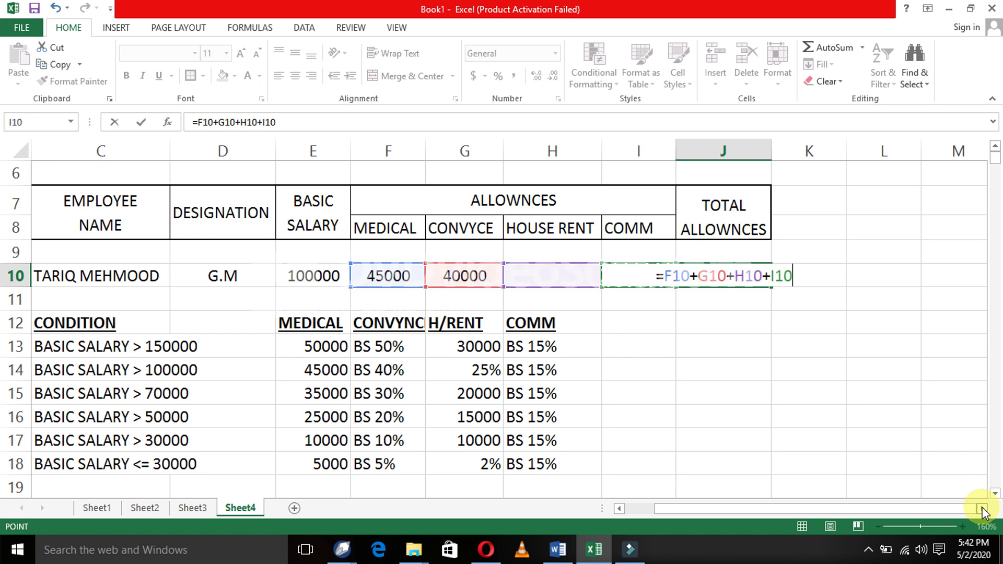
key(Return)
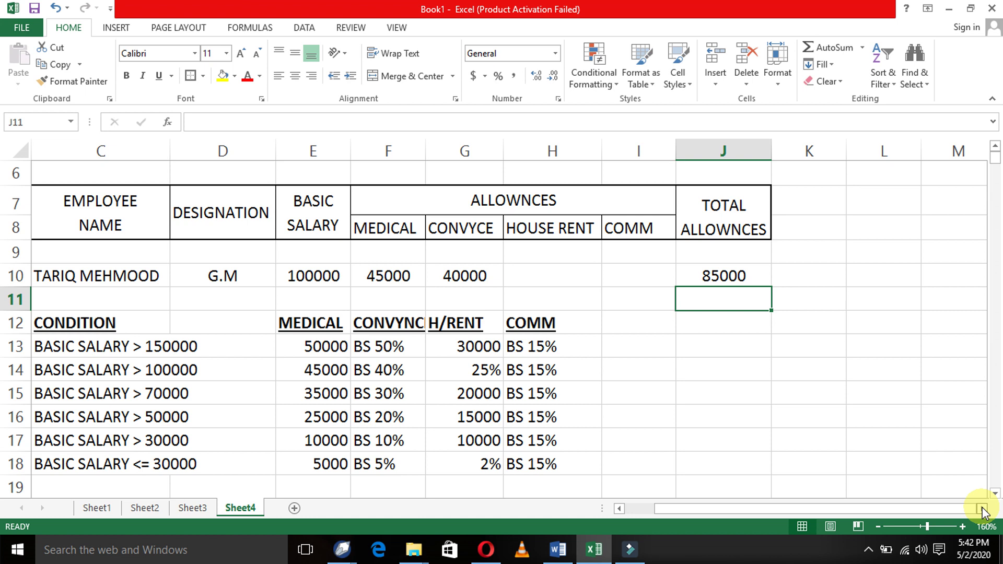
key(Left)
key(Left)
key(Left)
key(Left)
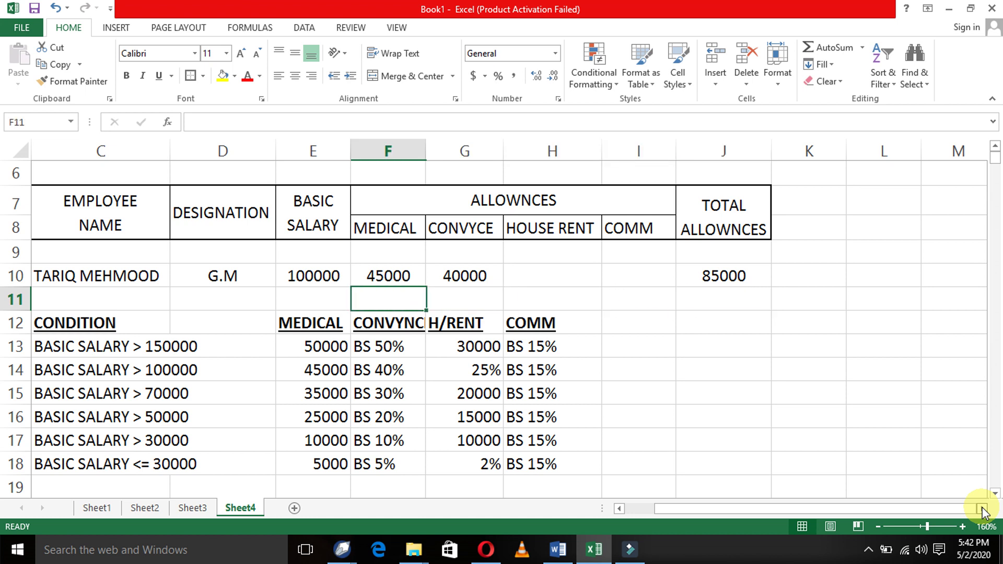
key(Up)
key(Up)
key(Down)
key(Right)
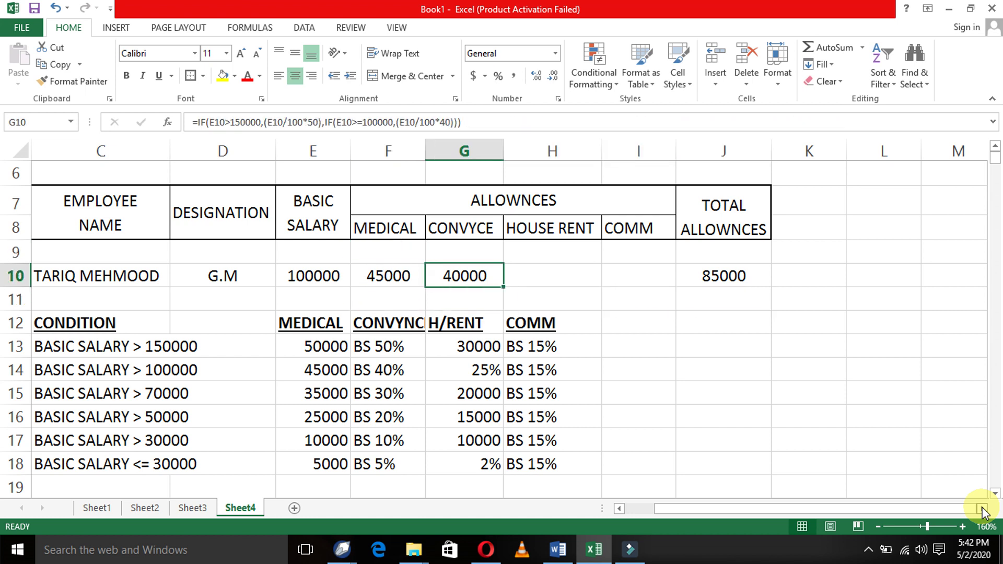
key(Down)
key(Up)
key(Right)
key(Right)
key(Right)
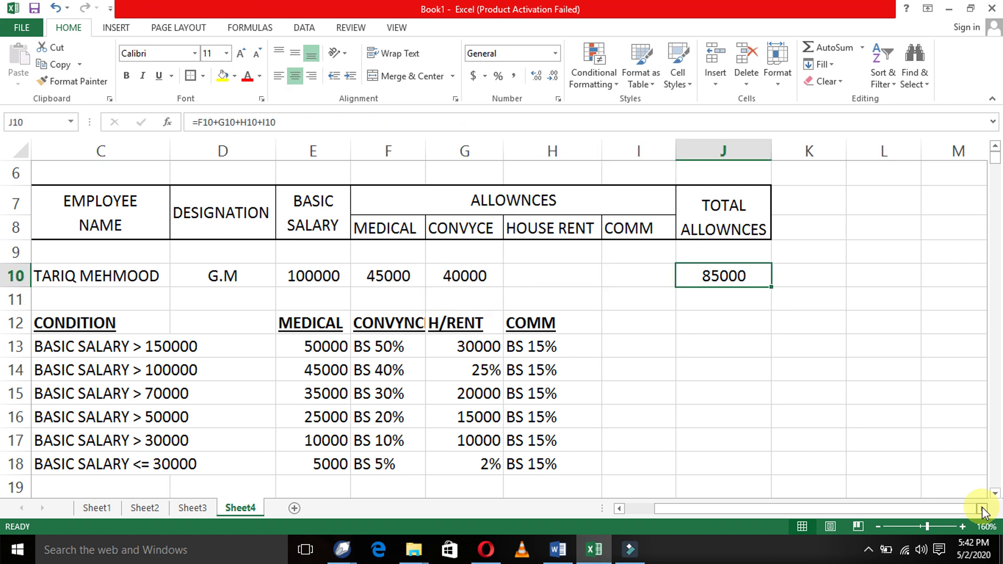
key(Up)
key(Up)
key(Up)
key(Up)
key(Up)
key(Up)
key(Up)
key(Up)
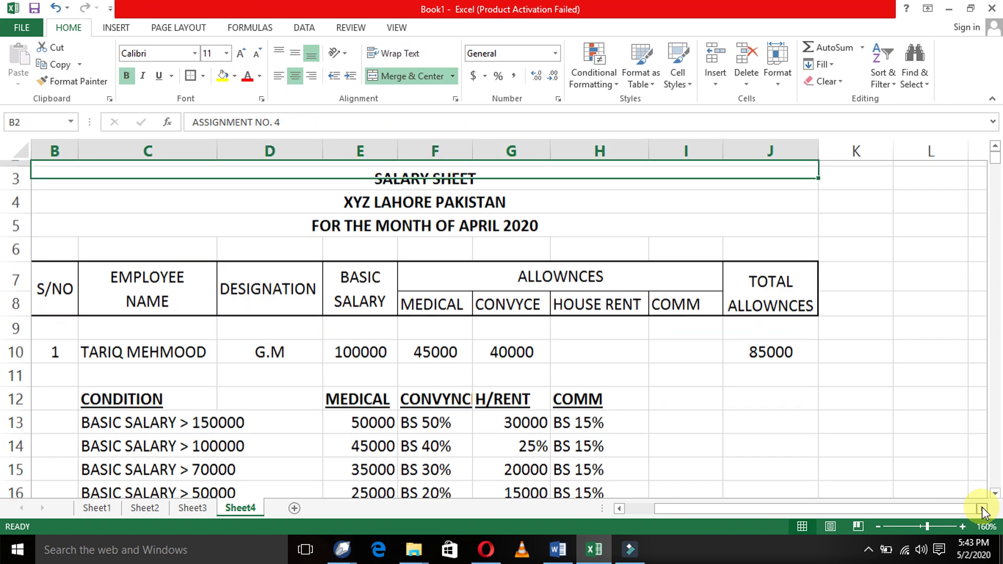
key(Down)
key(Down)
key(Down)
key(Down)
key(Down)
key(Down)
key(Down)
key(Down)
key(Down)
key(Down)
key(Down)
key(Down)
key(Down)
key(Down)
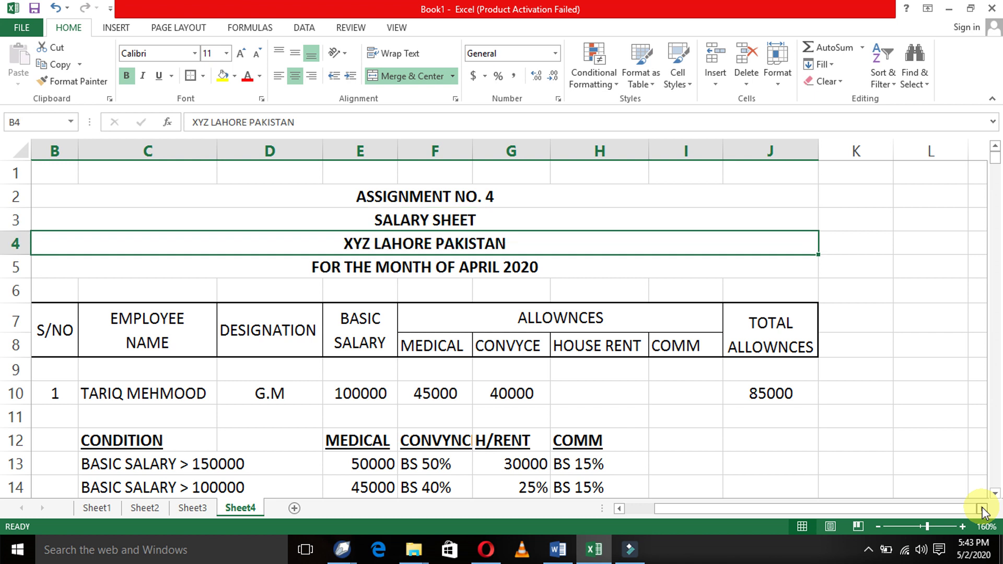
key(Down)
key(Down)
key(Down)
key(Down)
key(Down)
key(Down)
key(Down)
key(Up)
key(Up)
key(Left)
key(Left)
key(Left)
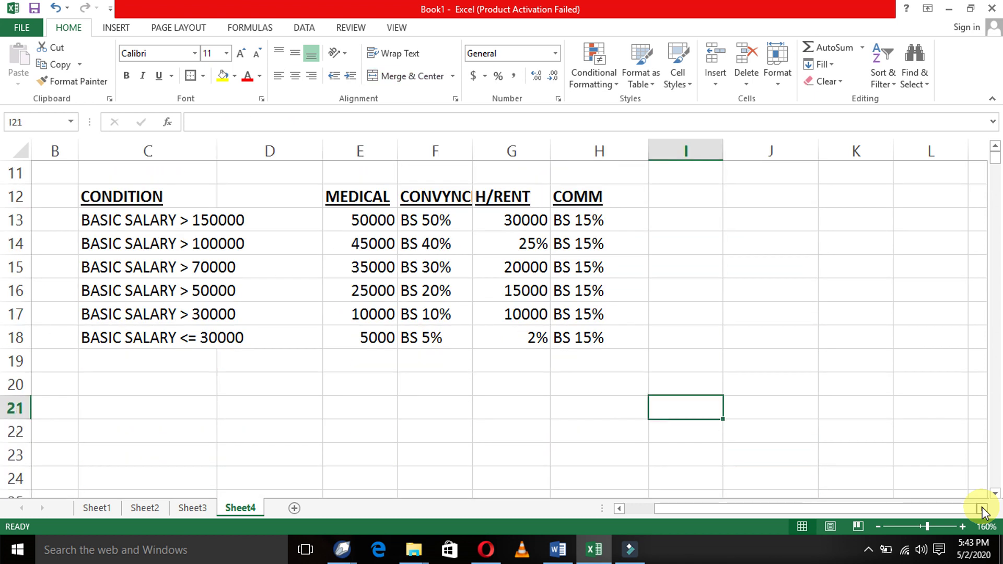
key(Up)
key(Left)
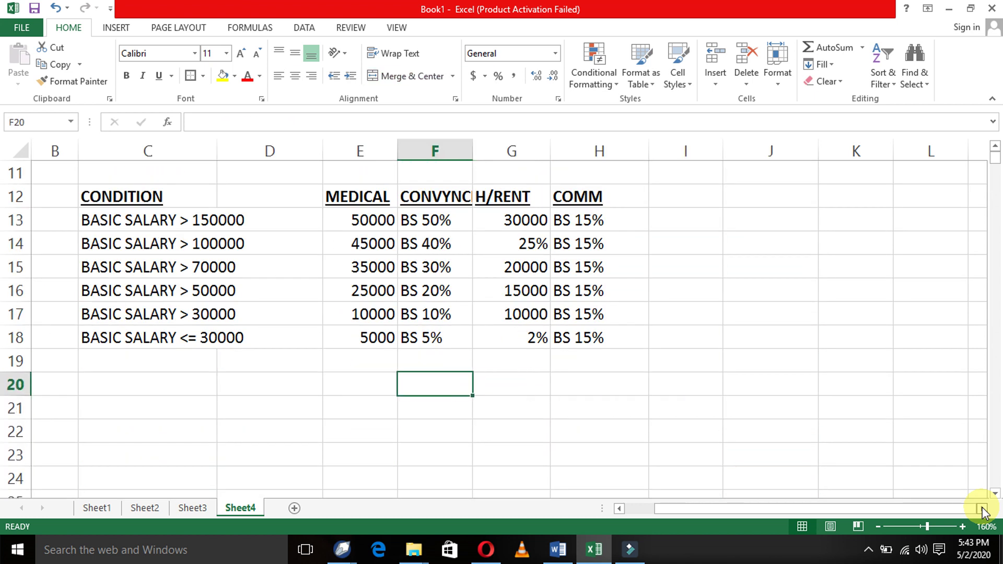
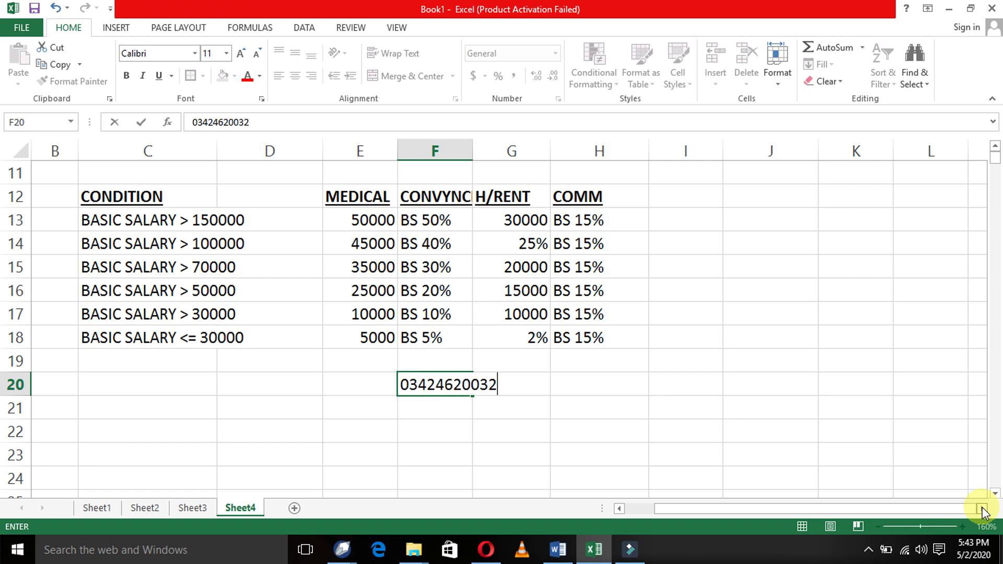
- Enter the phone number in F20, widen column F, and put COMMENTS in F21
key(ctrl+Return)
key(Down)
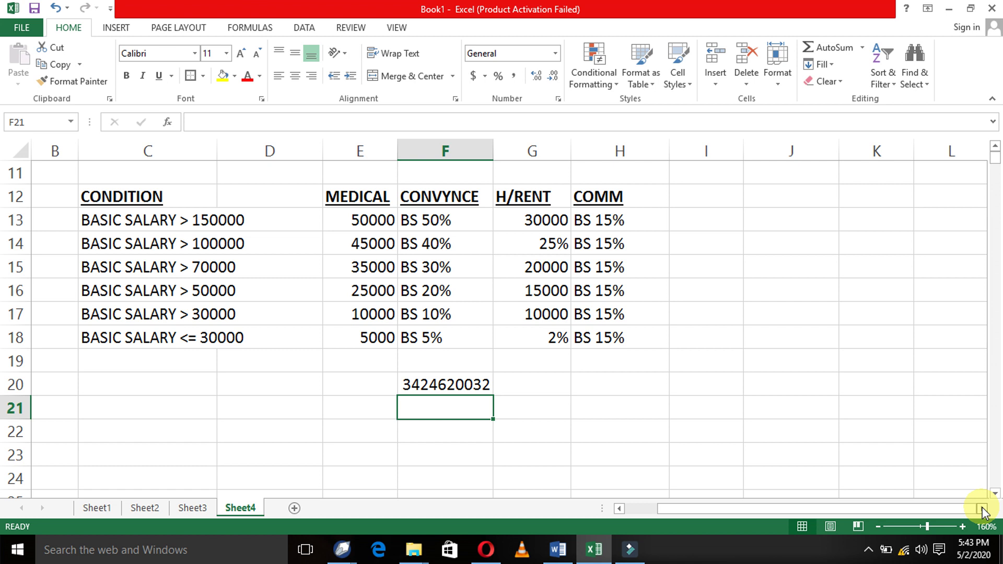
text(COMMENTS)
key(Return)
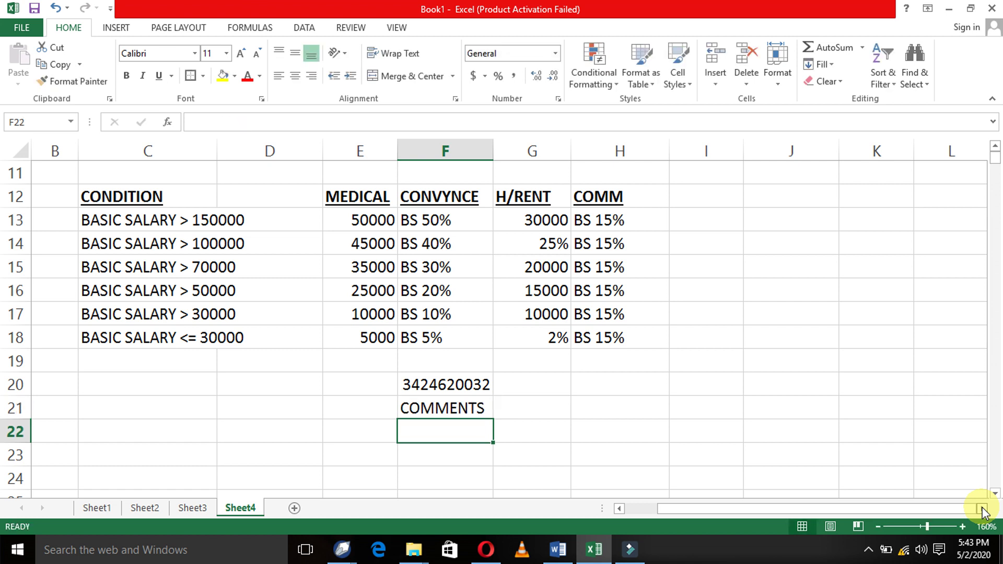
- Enter the EMAIL: line with the contact's e-mail address in F22 and IT_World in F23
text(EMAIL: )
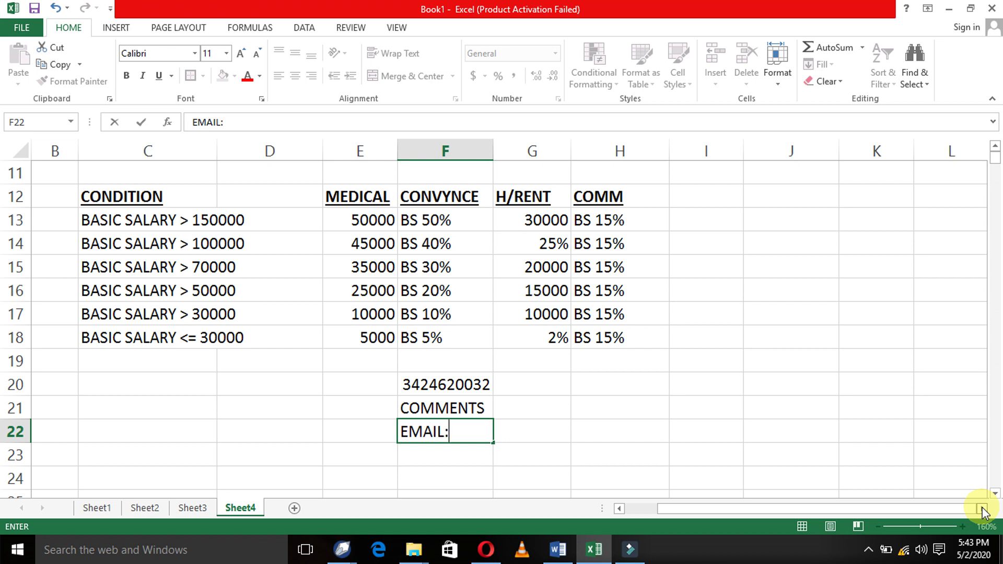
text(SHAZI)
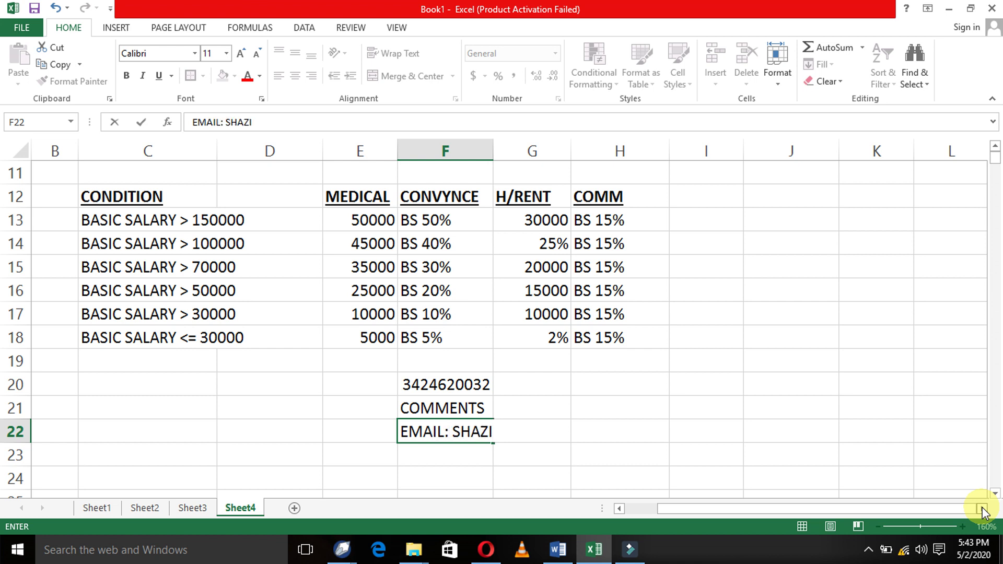
key(BackSpace)
key(BackSpace)
key(BackSpace)
key(BackSpace)
key(BackSpace)
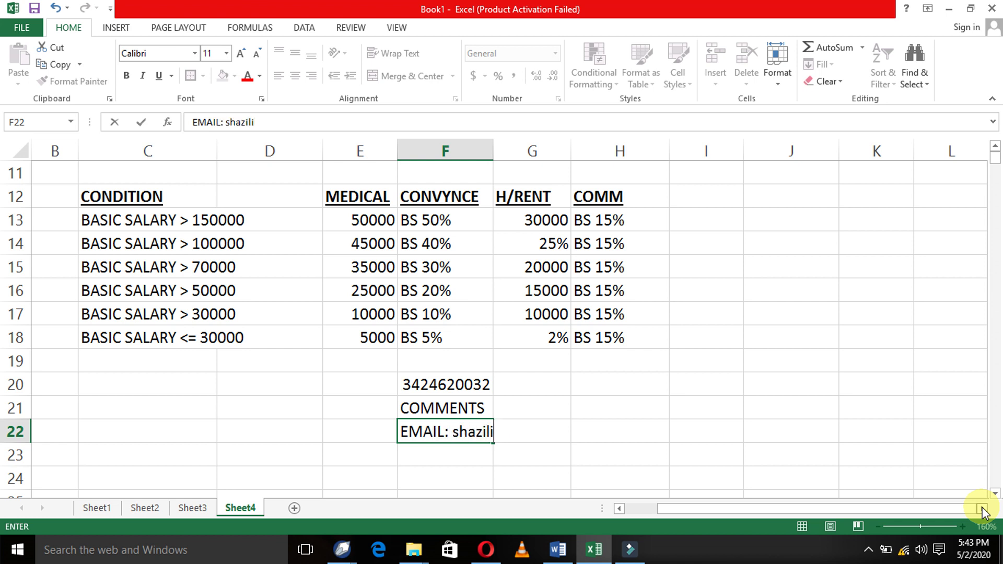
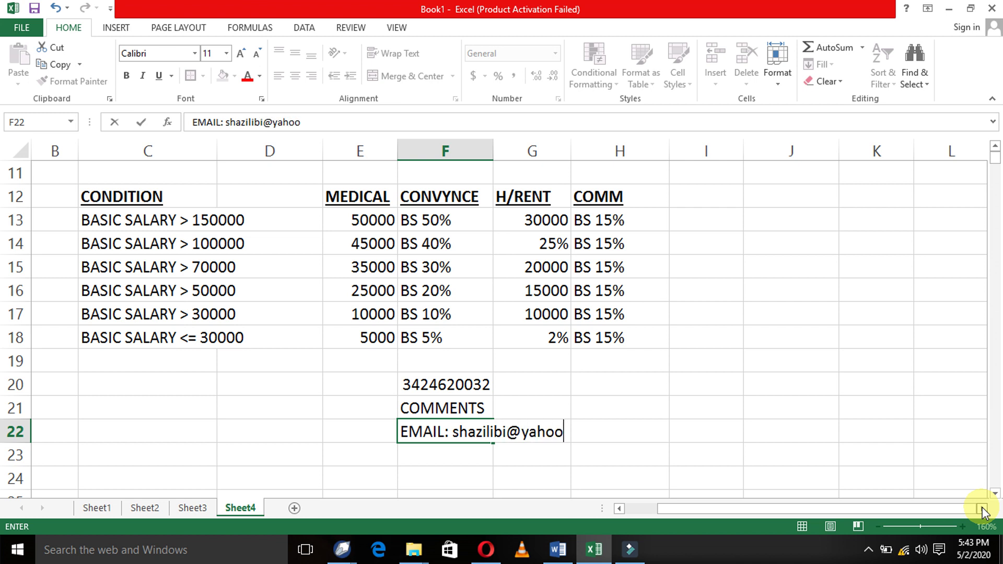
key(Return)
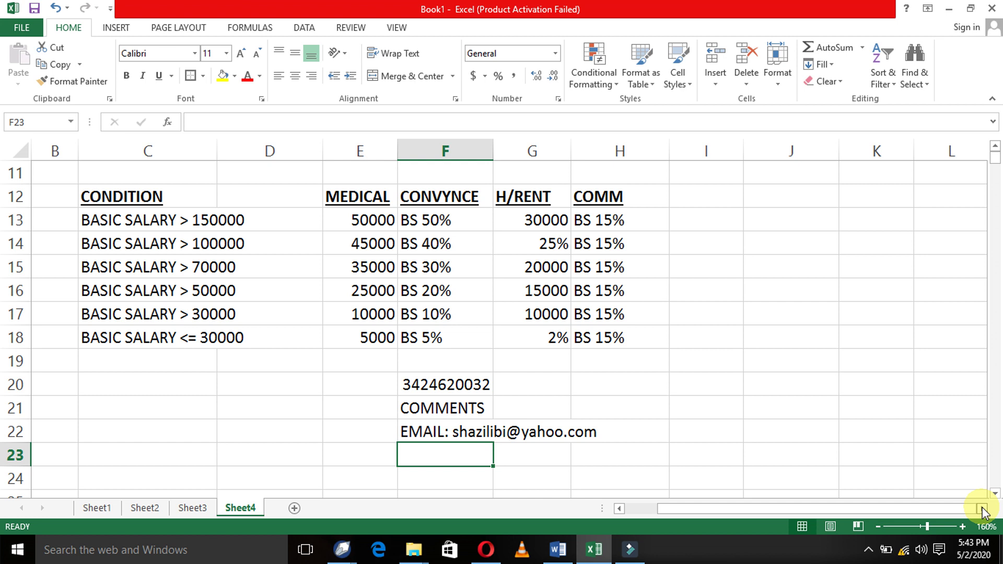
text(IT)
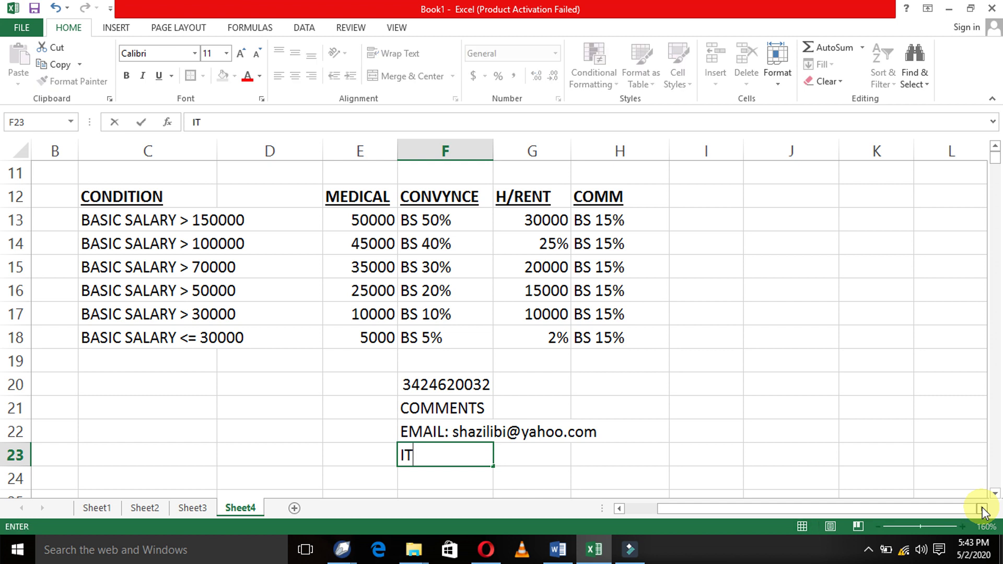
text(_World)
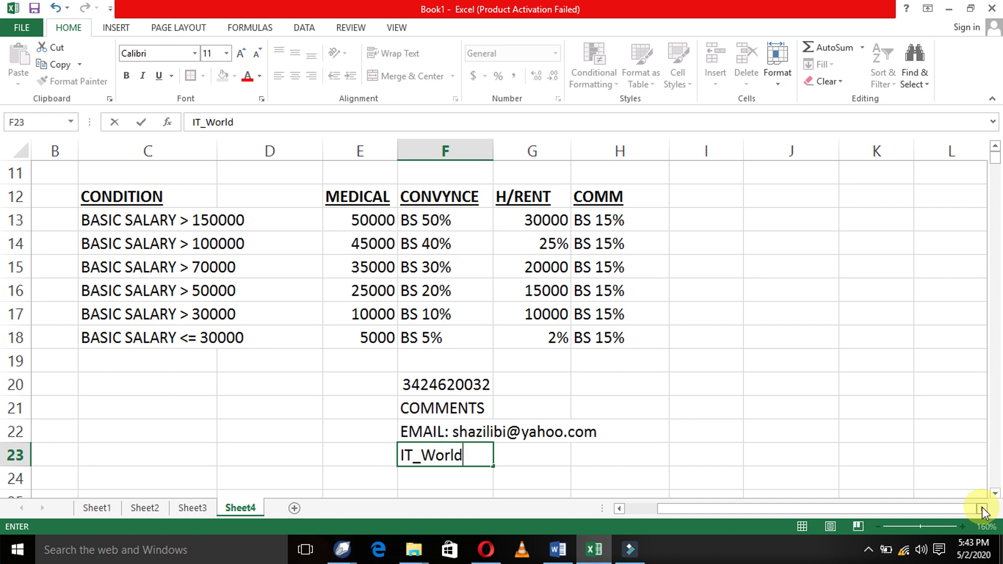
key(Return)
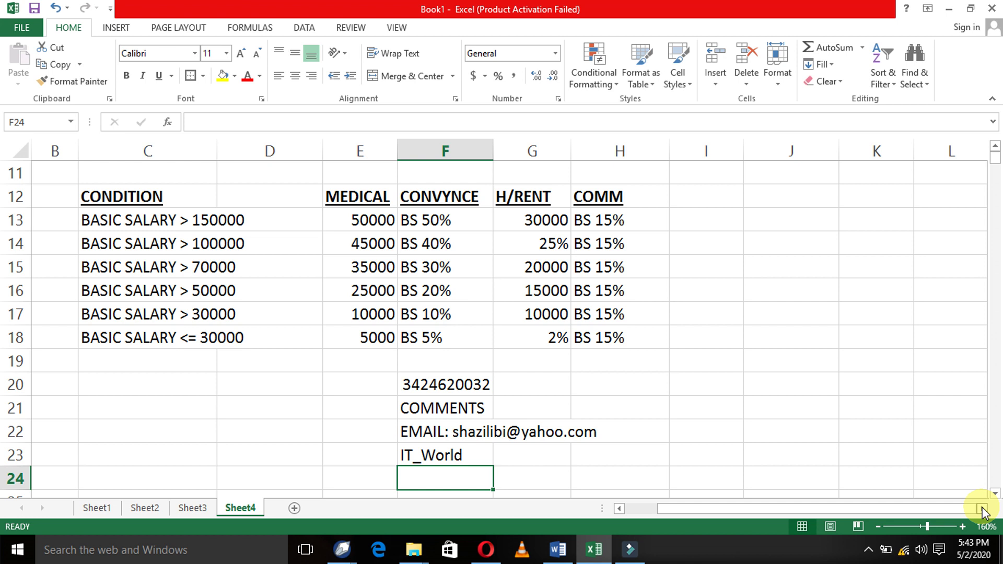
key(Up)
key(Up)
key(Up)
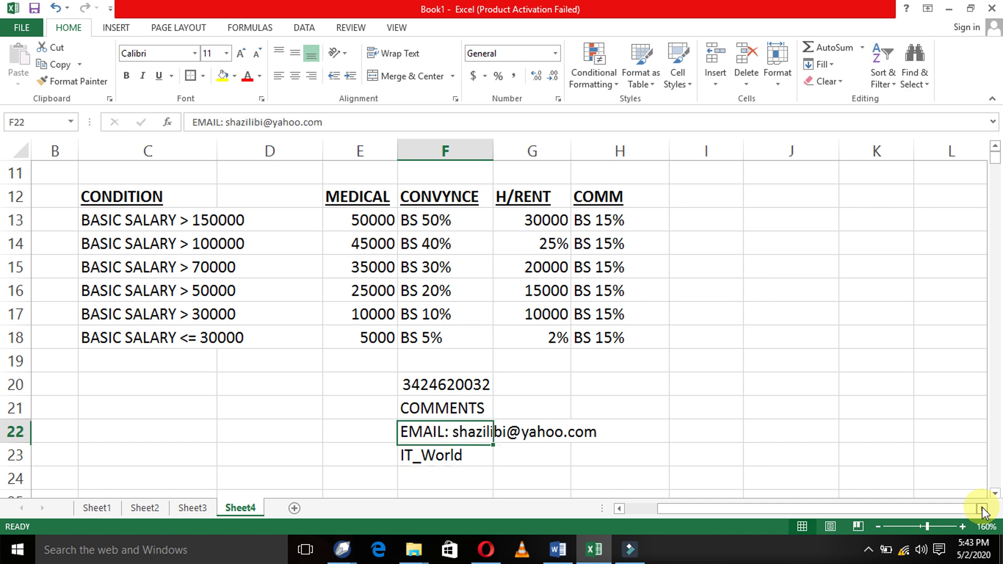
key(Up)
key(Up)
key(Up)
key(Up)
key(Up)
key(Up)
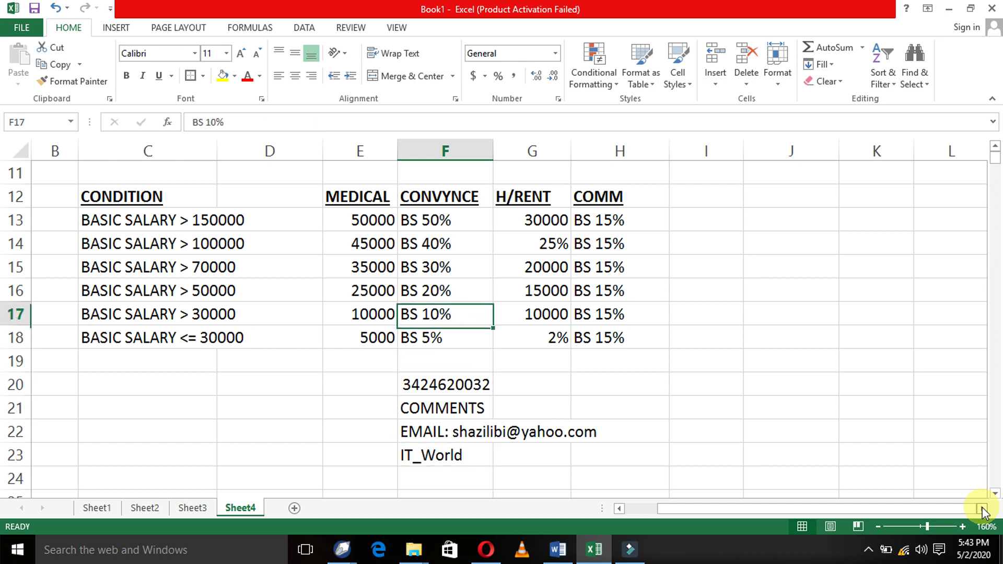
key(Up)
key(Up)
key(Up)
key(Up)
key(Up)
key(Up)
key(Up)
key(Up)
key(Up)
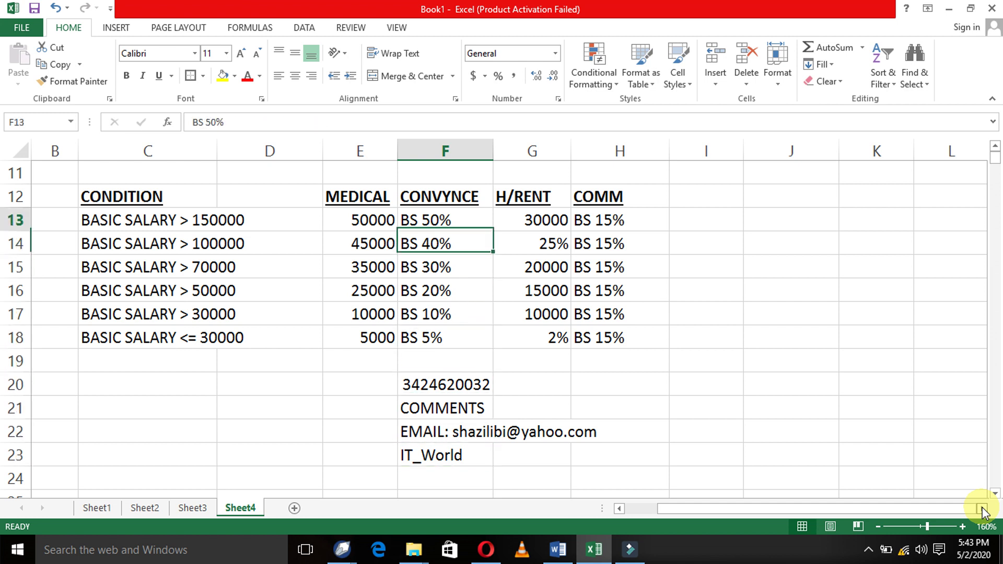
key(Up)
key(Up)
key(Up)
key(Up)
key(Up)
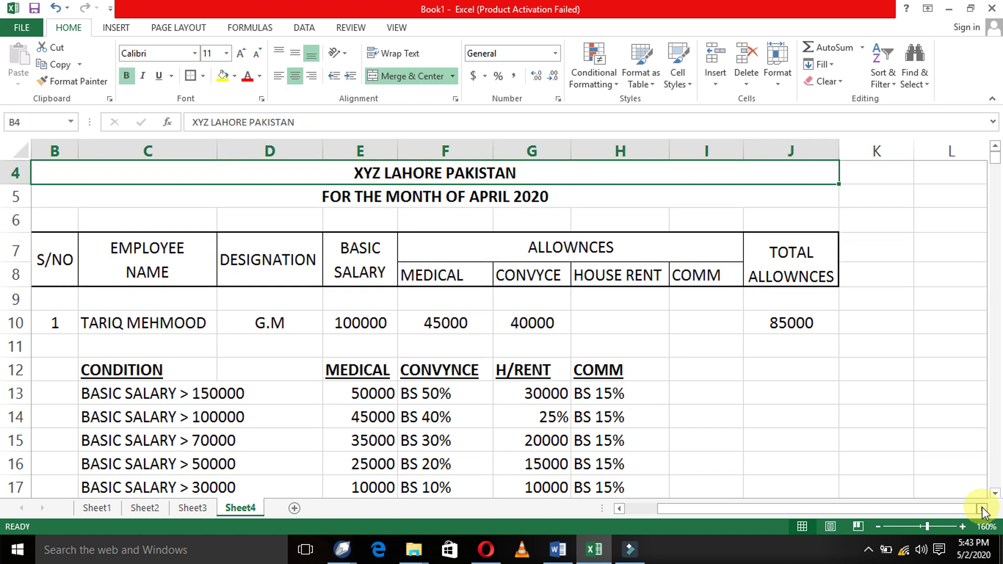
key(Down)
key(Down)
key(Down)
key(Down)
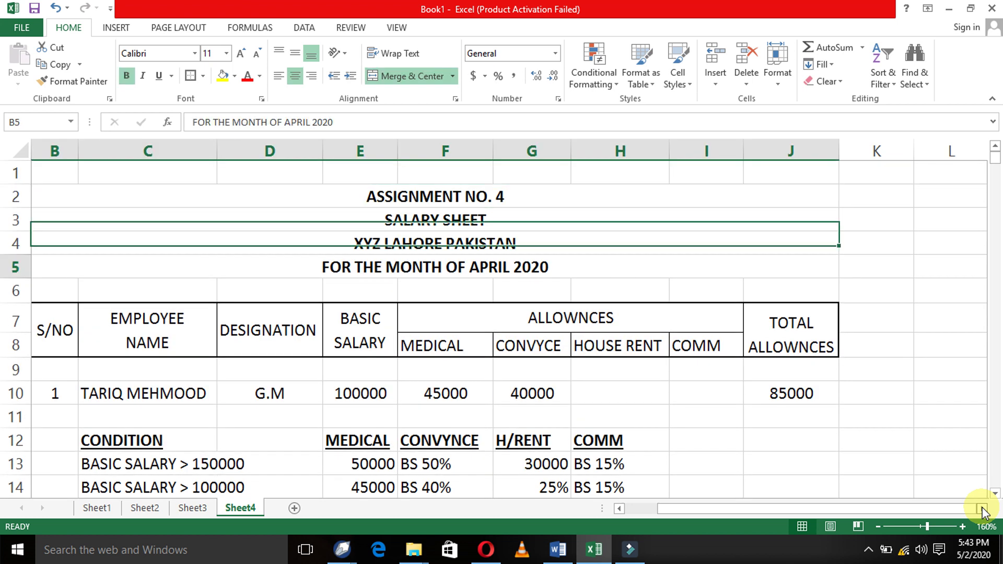
key(Down)
key(Down)
key(Down)
key(Down)
key(Down)
key(Down)
key(Down)
key(Down)
key(Down)
key(Down)
key(Down)
key(Down)
key(Down)
key(Down)
key(Down)
key(Down)
key(Down)
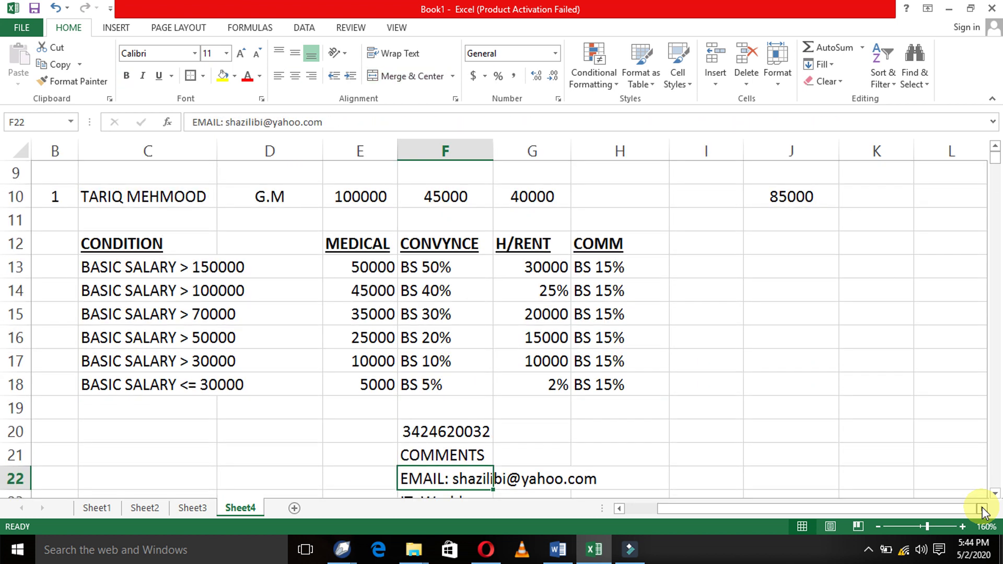
key(Down)
key(Down)
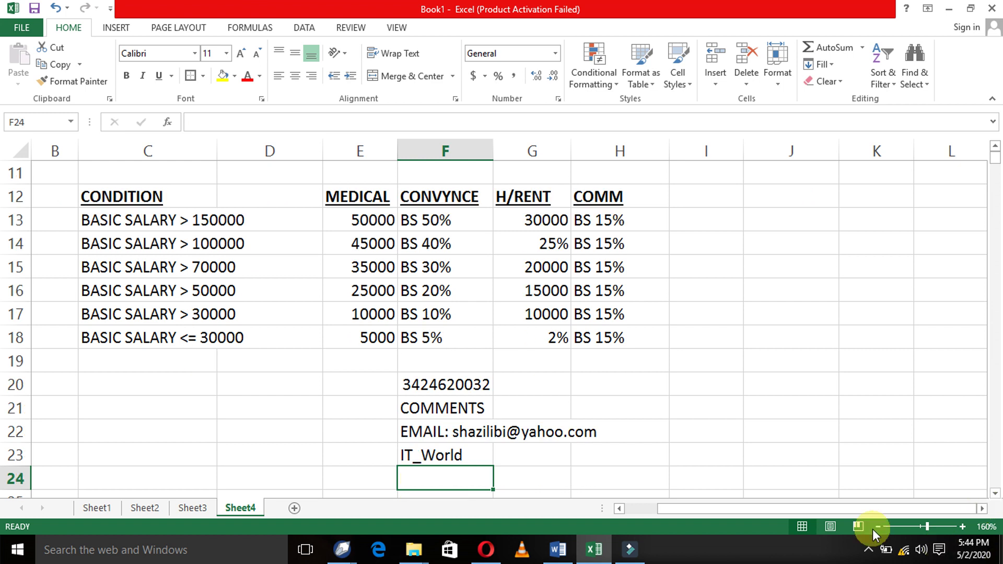